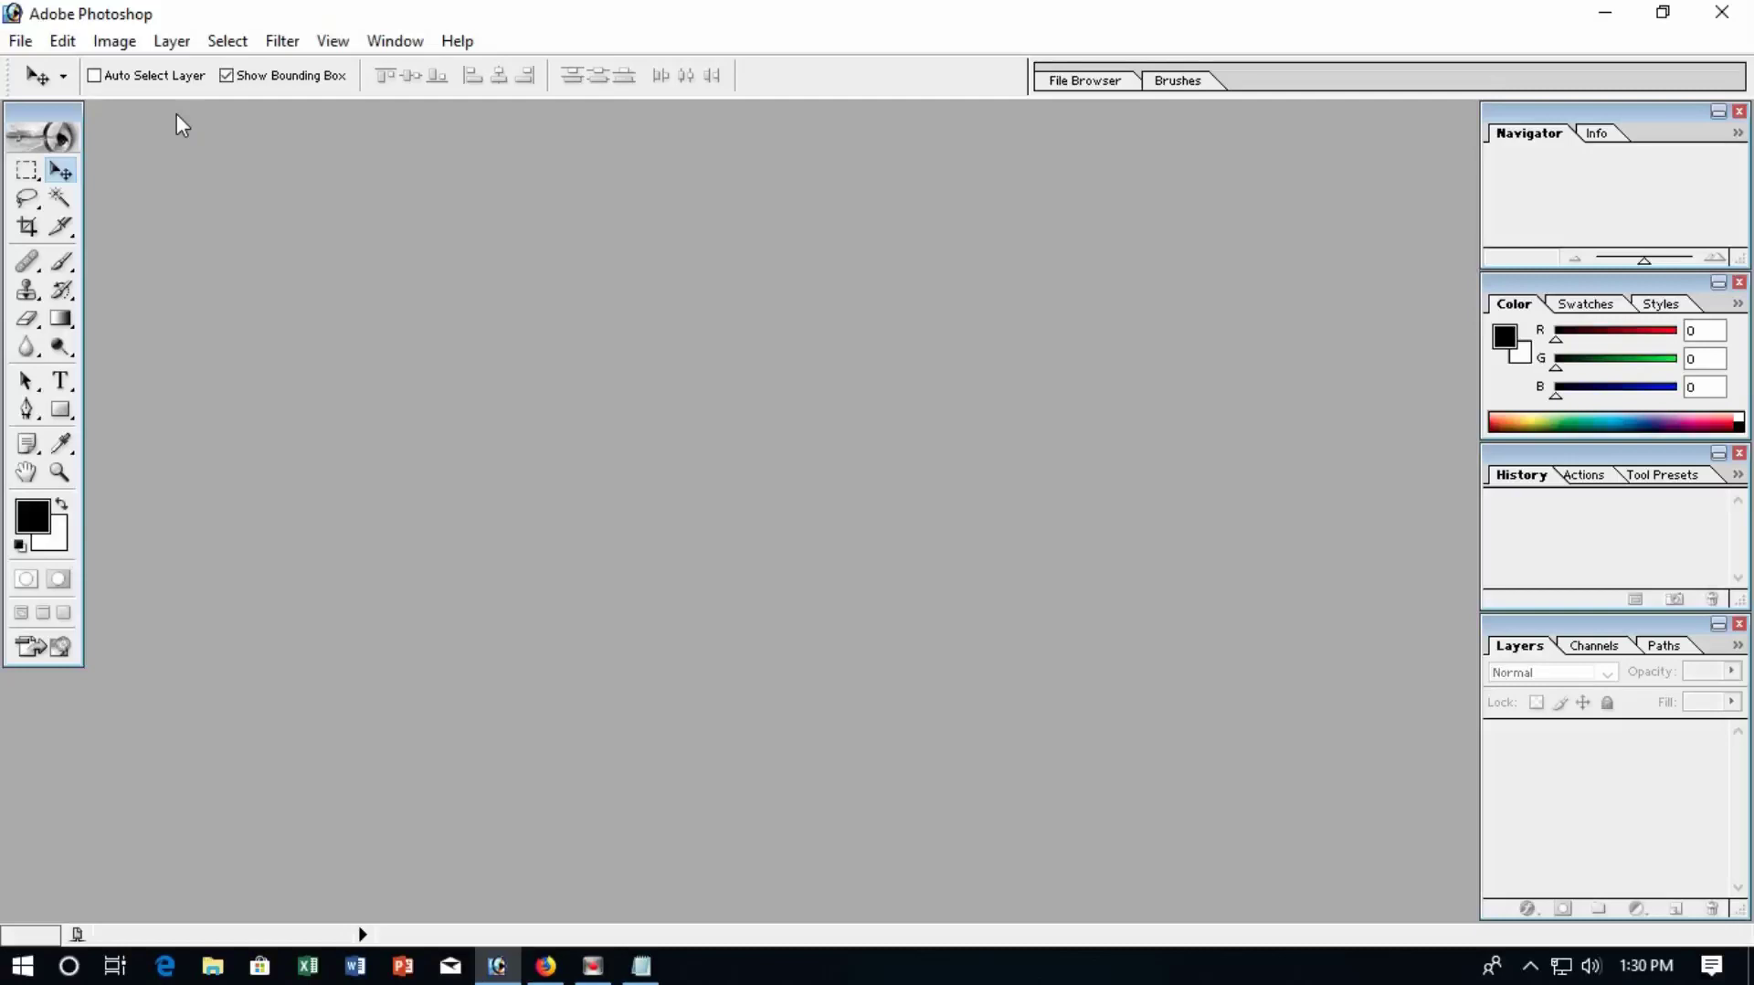
# Step: Start a new white document 4 inches wide by 2 inches high at 300 ppi
pyautogui.click(20, 41)
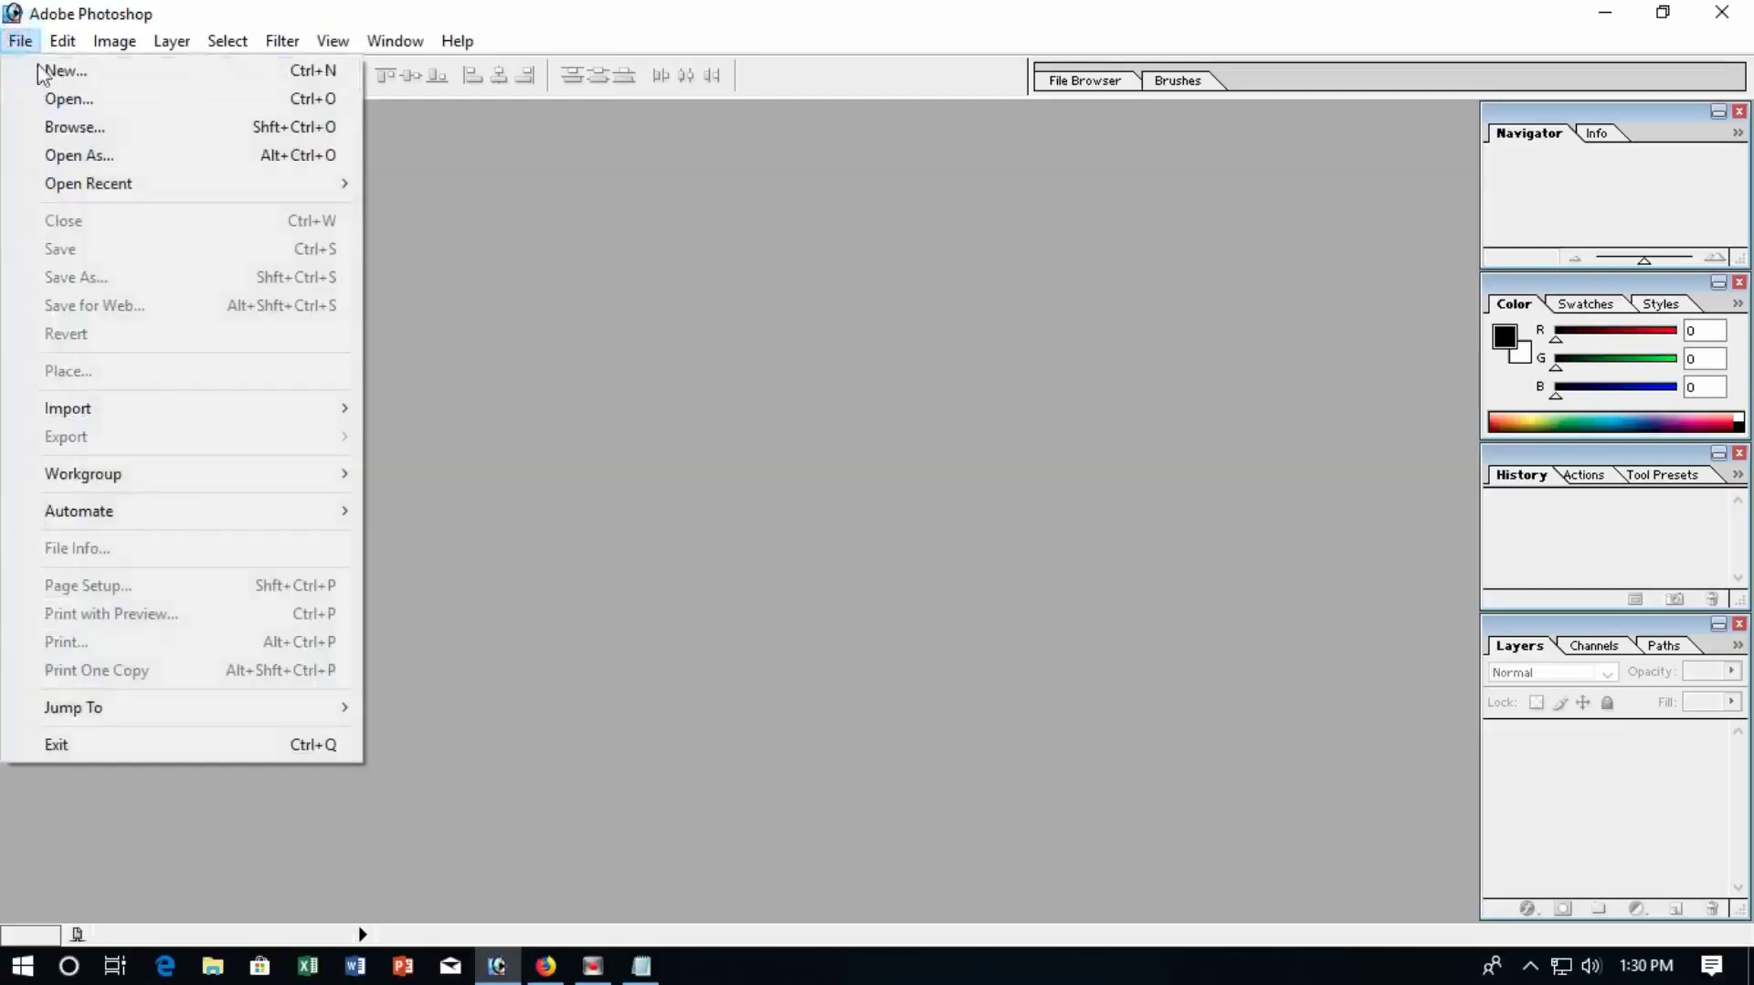
pyautogui.click(143, 70)
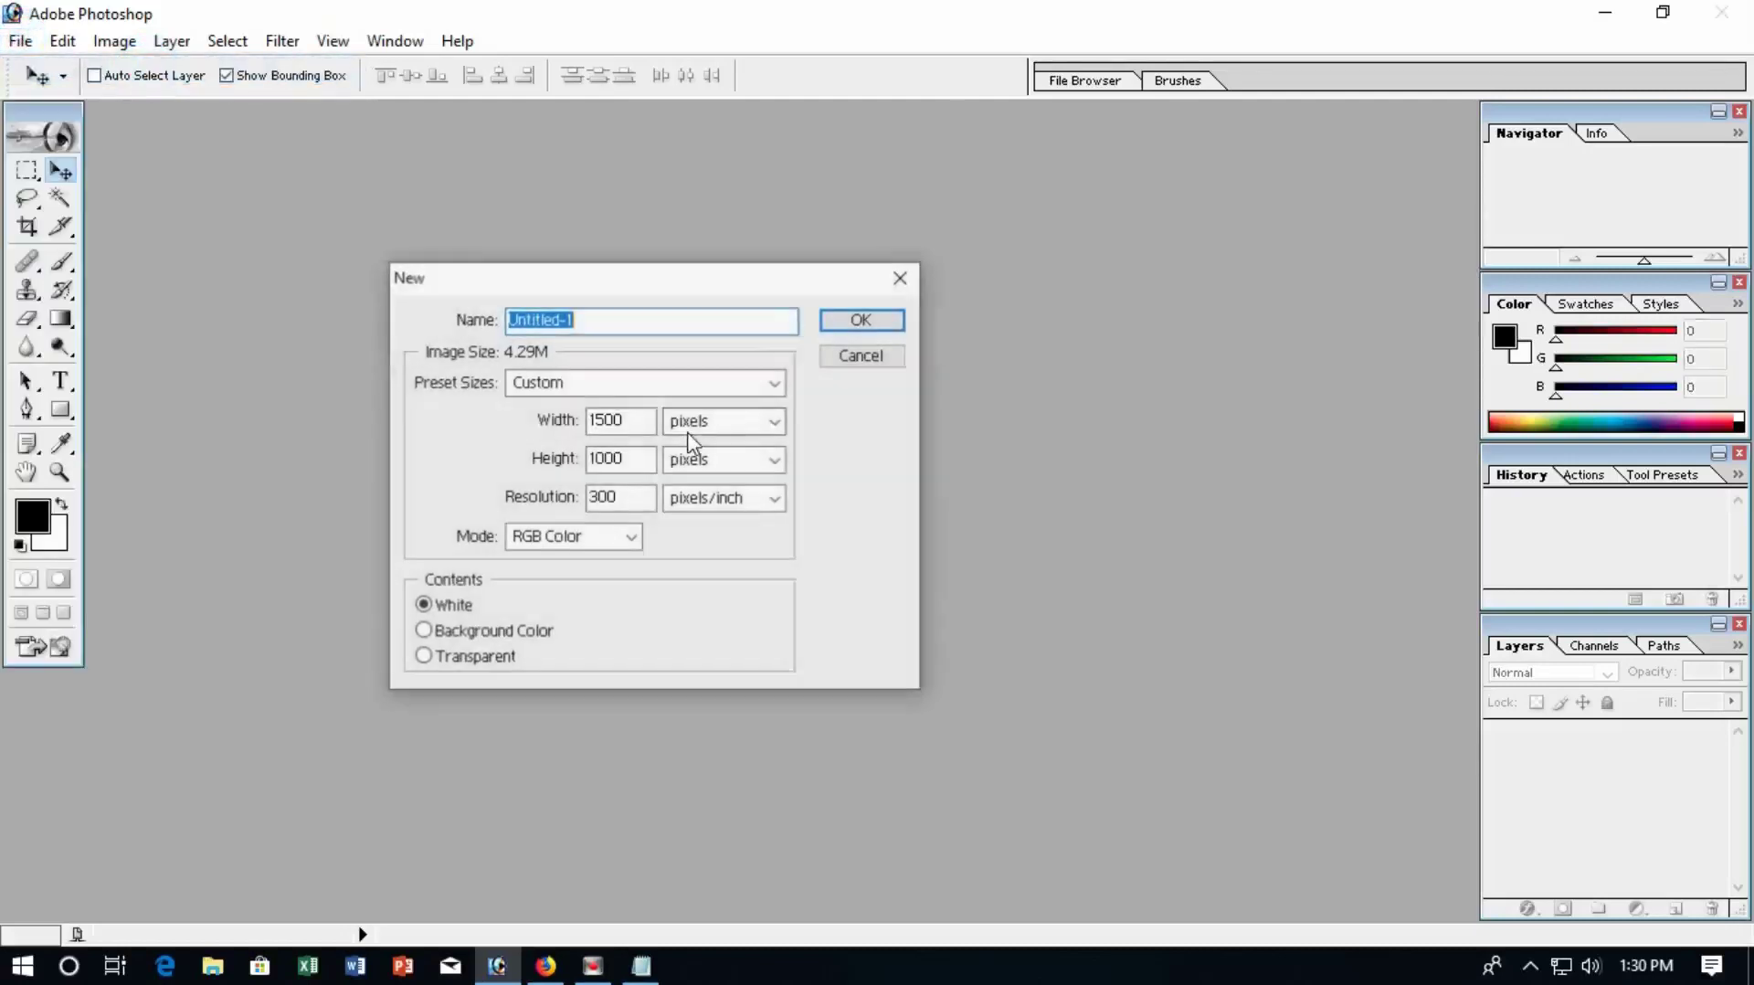
pyautogui.moveTo(630, 422); pyautogui.dragTo(571, 429)
pyautogui.write('4')
pyautogui.click(740, 422)
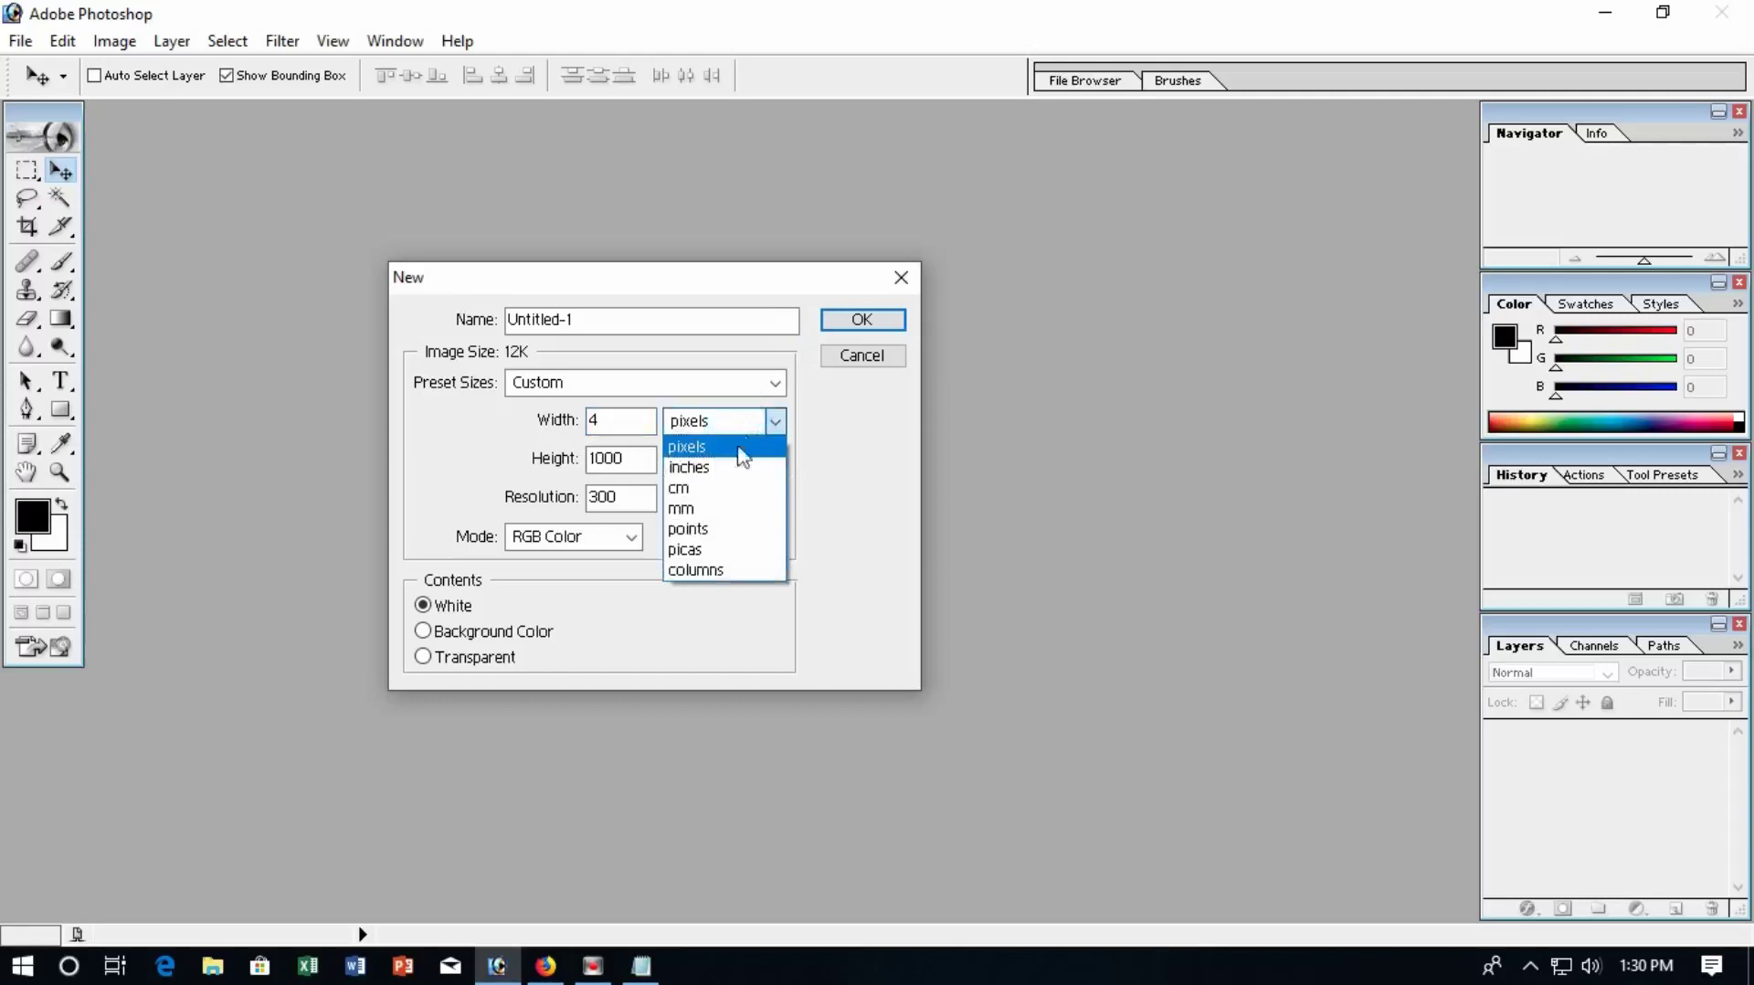
pyautogui.click(691, 467)
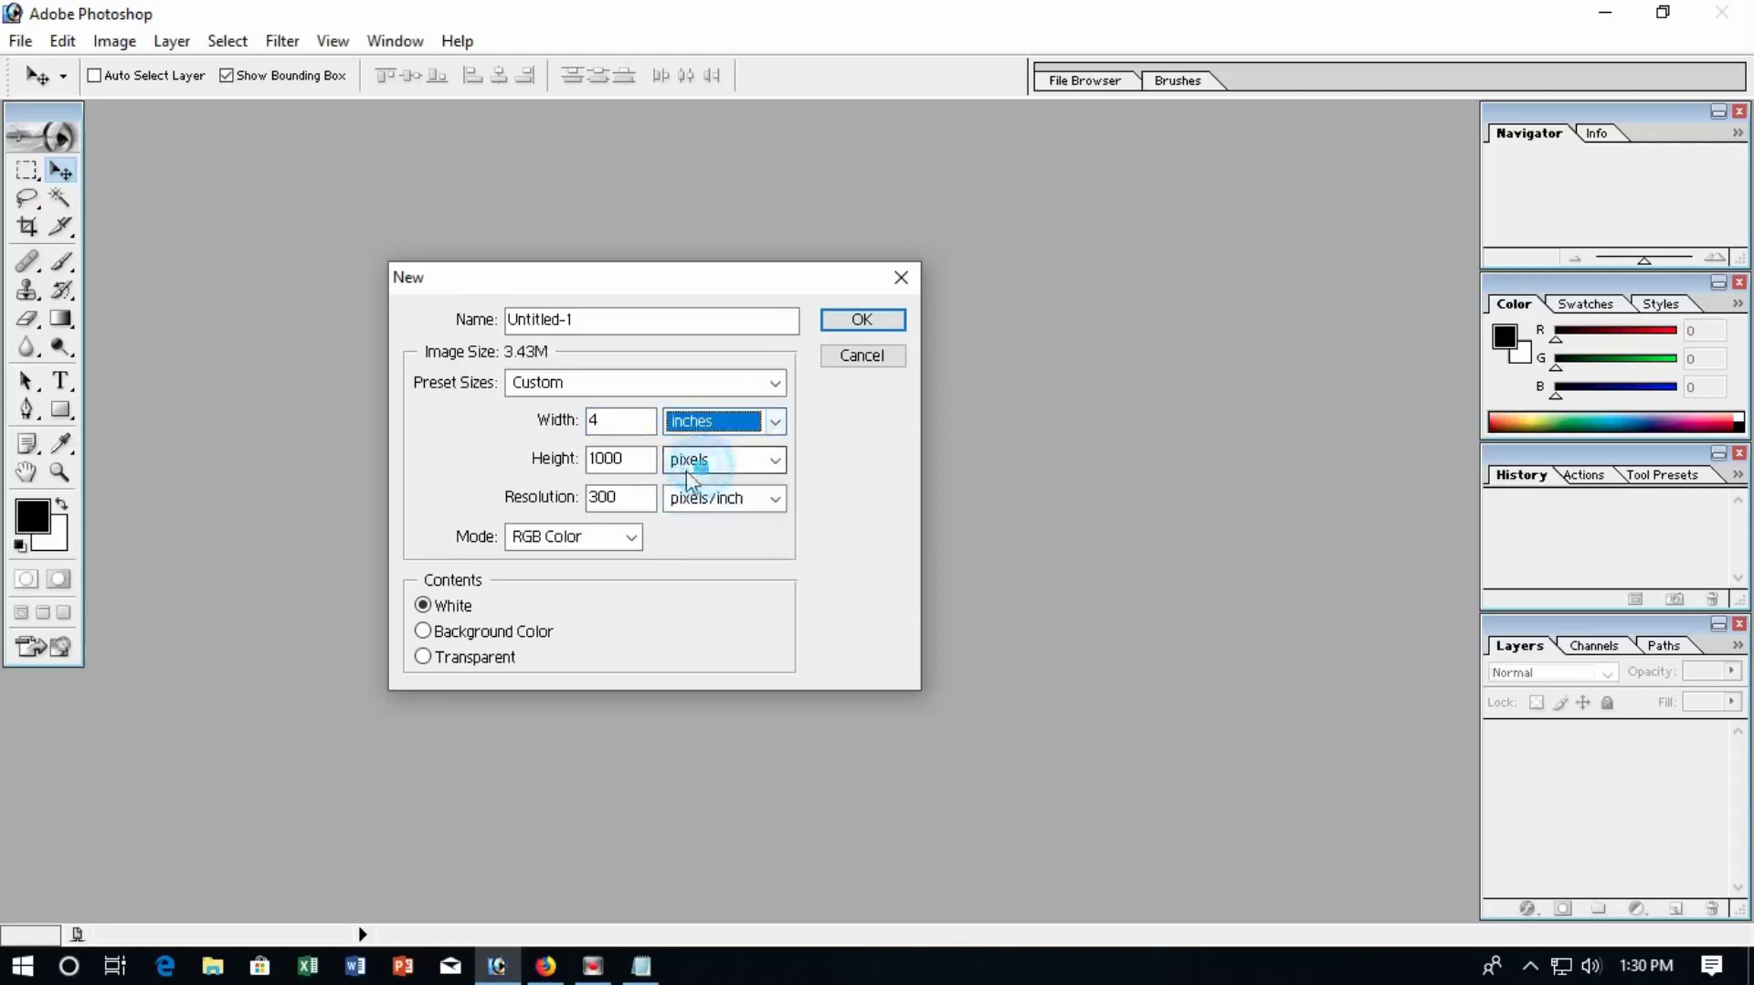
pyautogui.moveTo(640, 459); pyautogui.dragTo(562, 457)
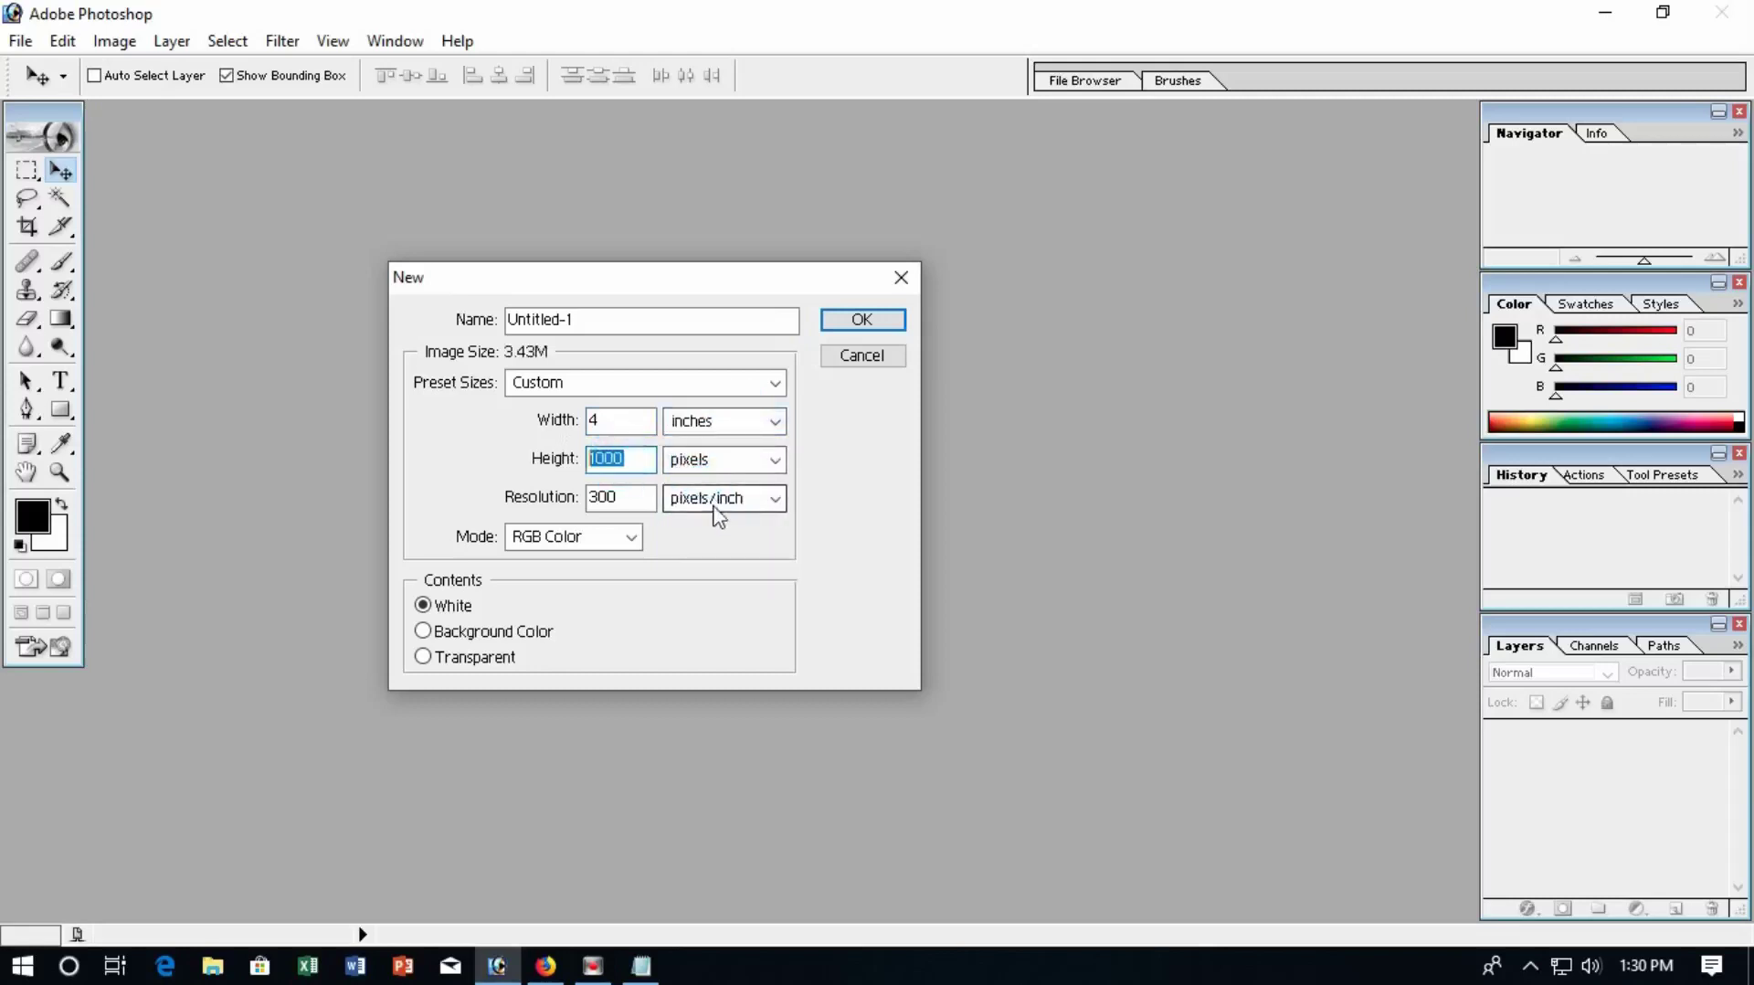
pyautogui.write('2')
pyautogui.click(772, 460)
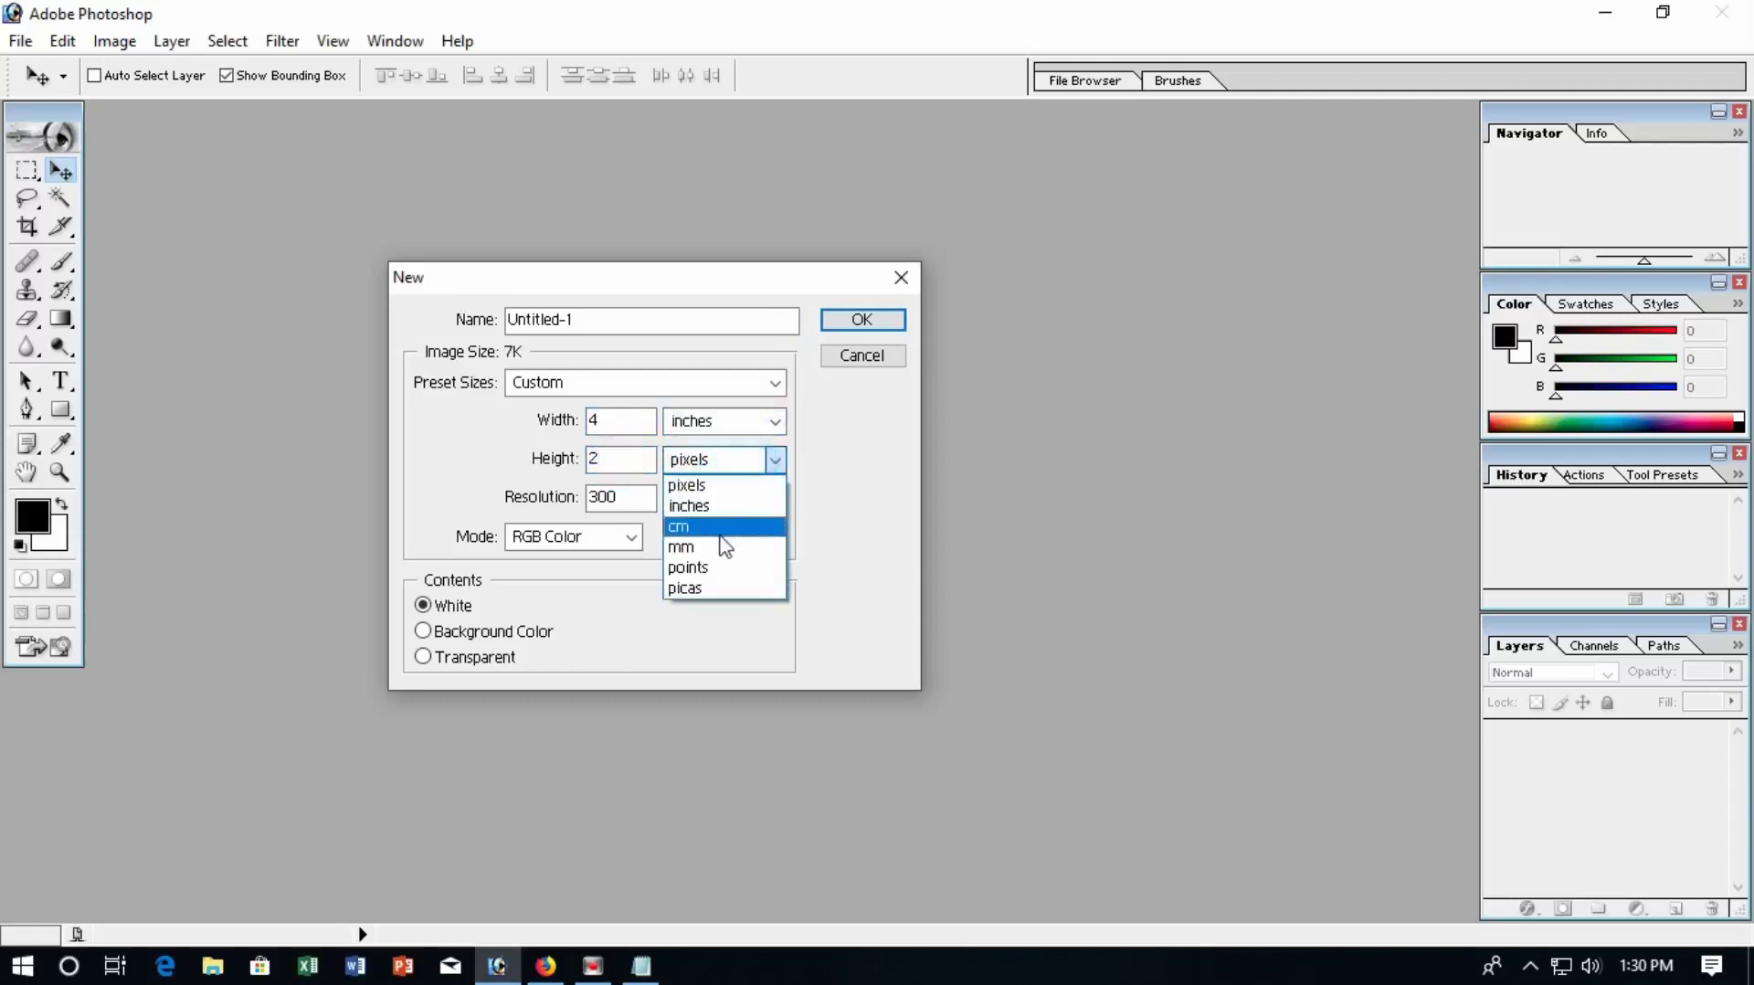
pyautogui.click(716, 506)
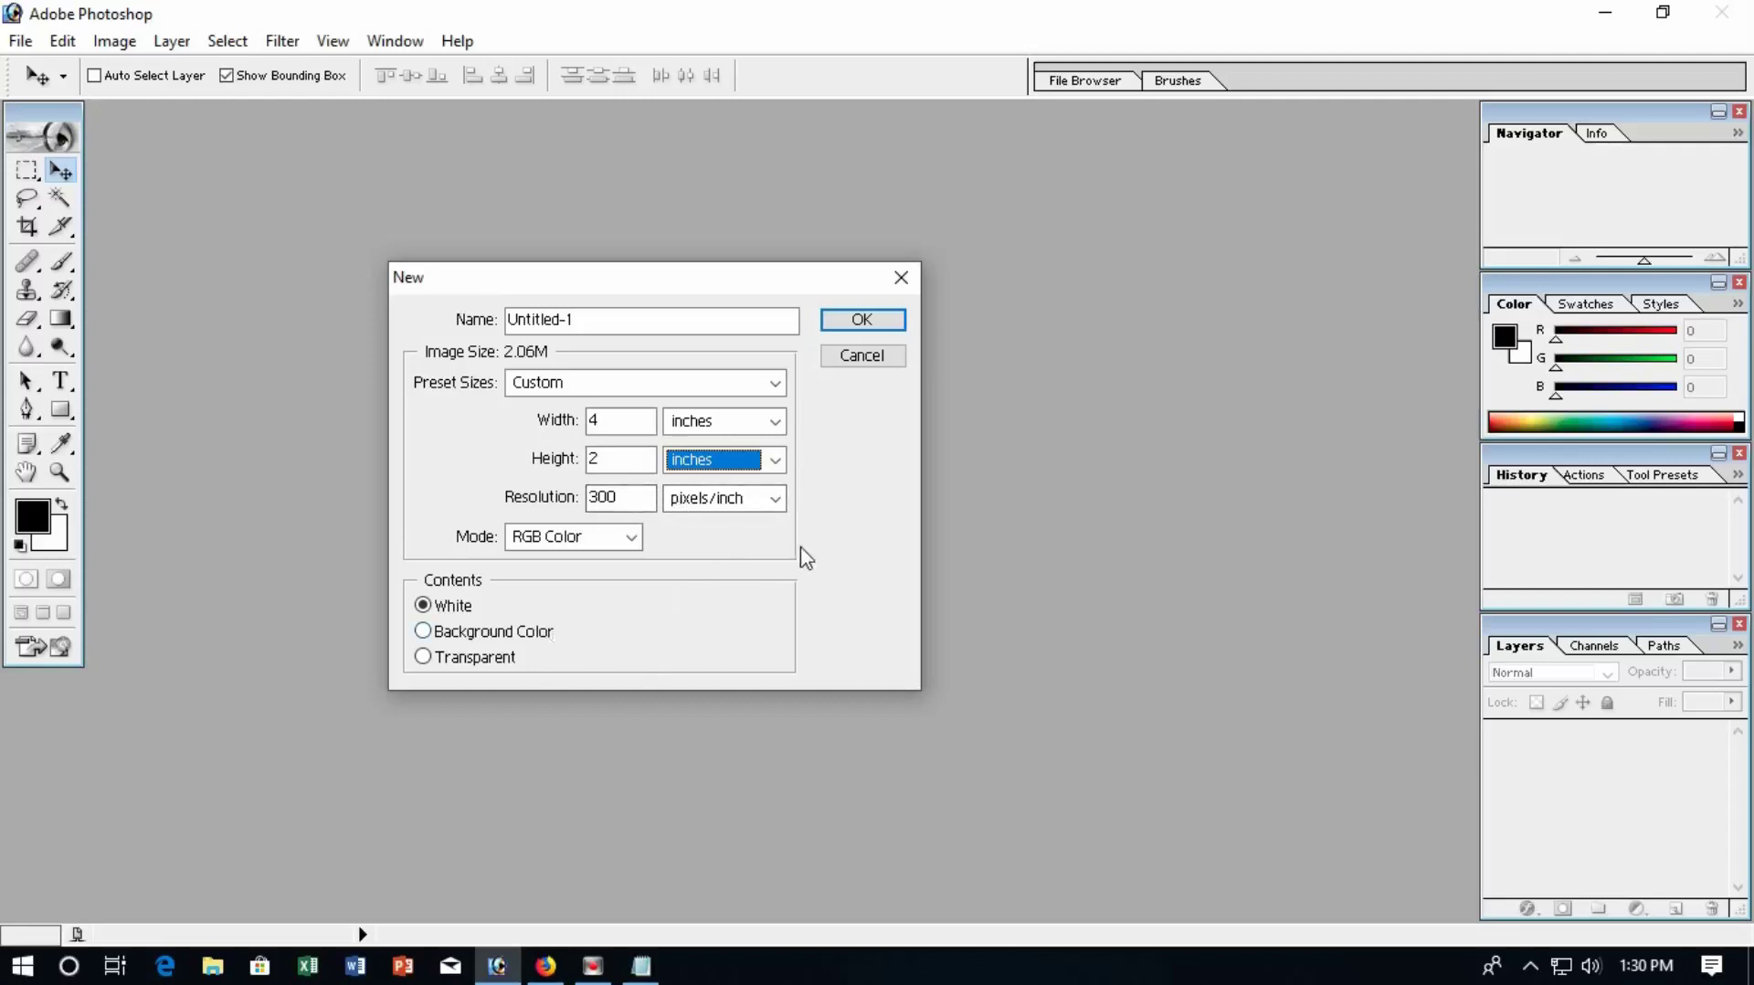
pyautogui.click(864, 322)
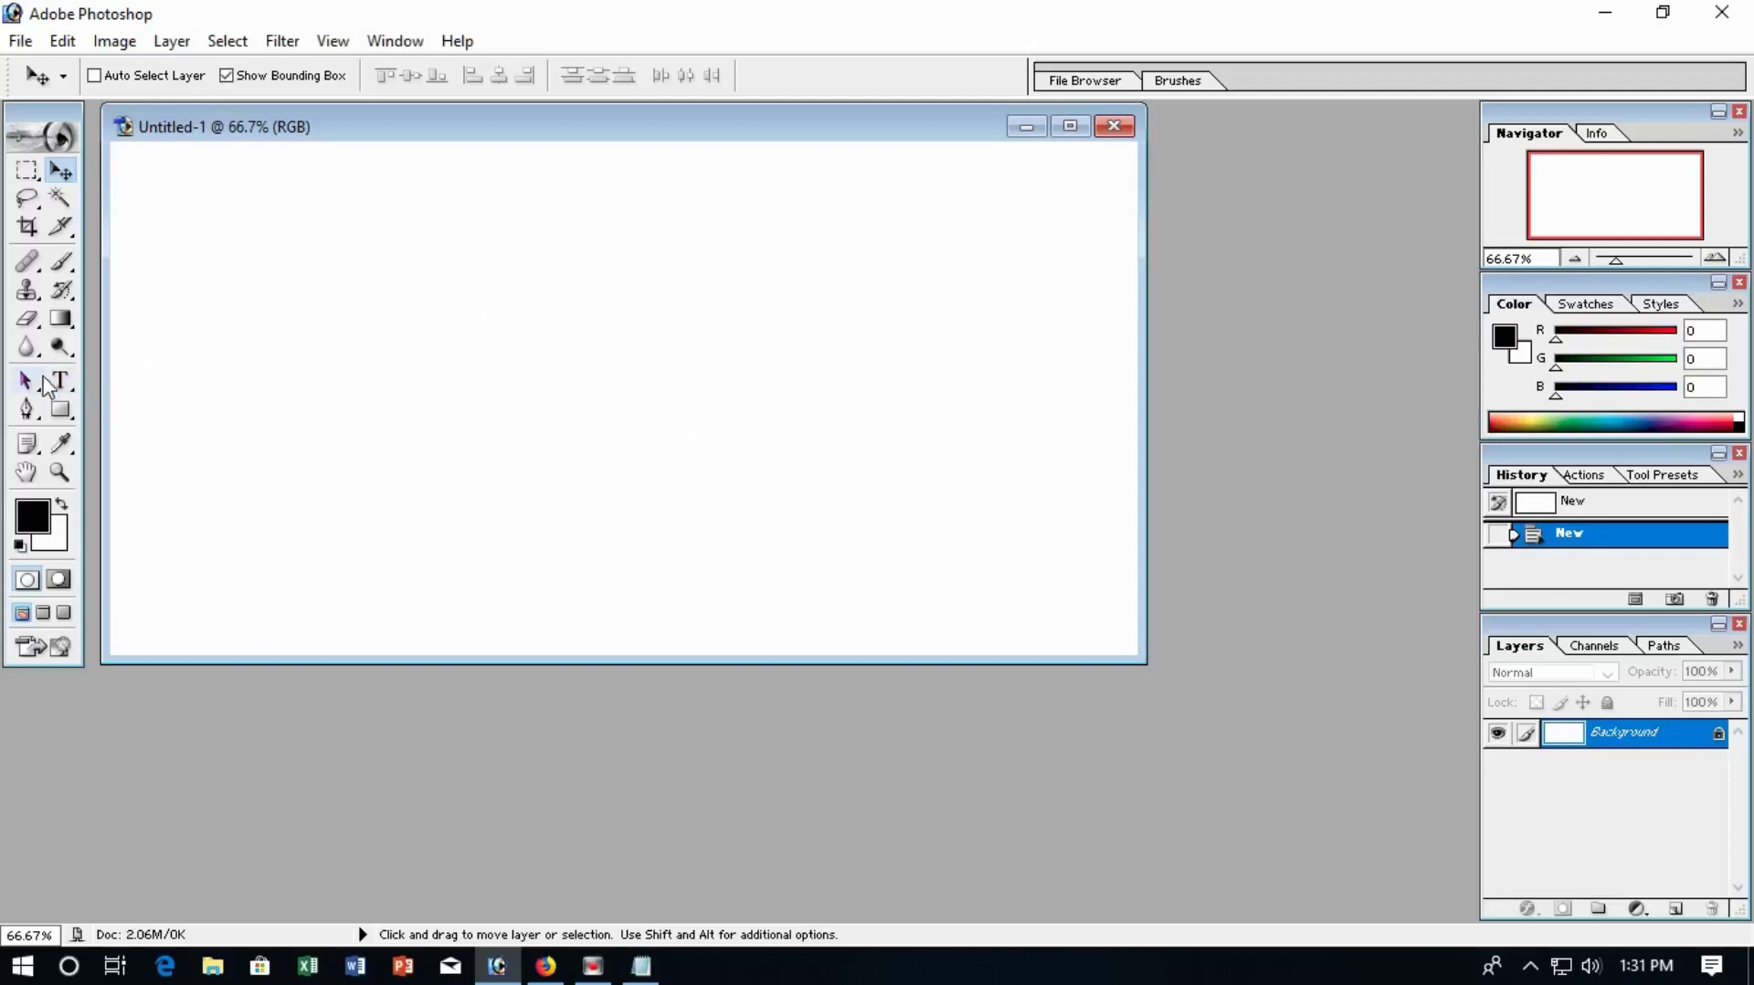
# Step: Select the Type tool in Photoshop, then bring up a blank Notepad window
pyautogui.click(52, 379)
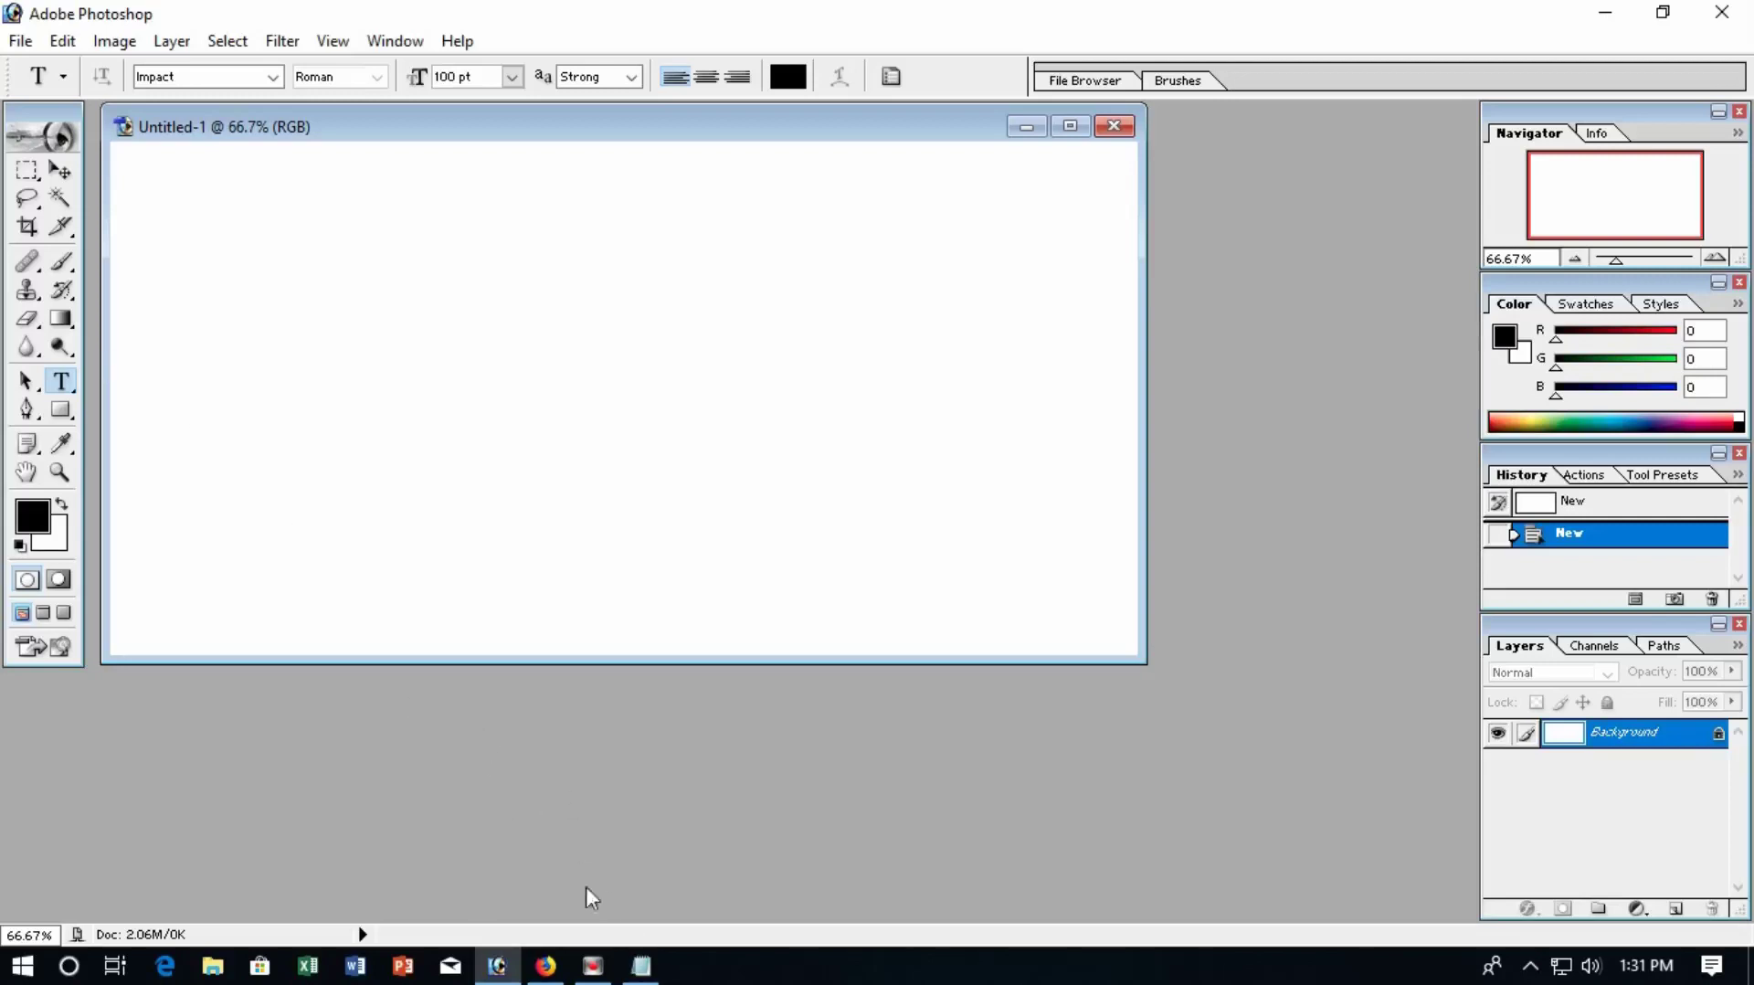
pyautogui.click(643, 967)
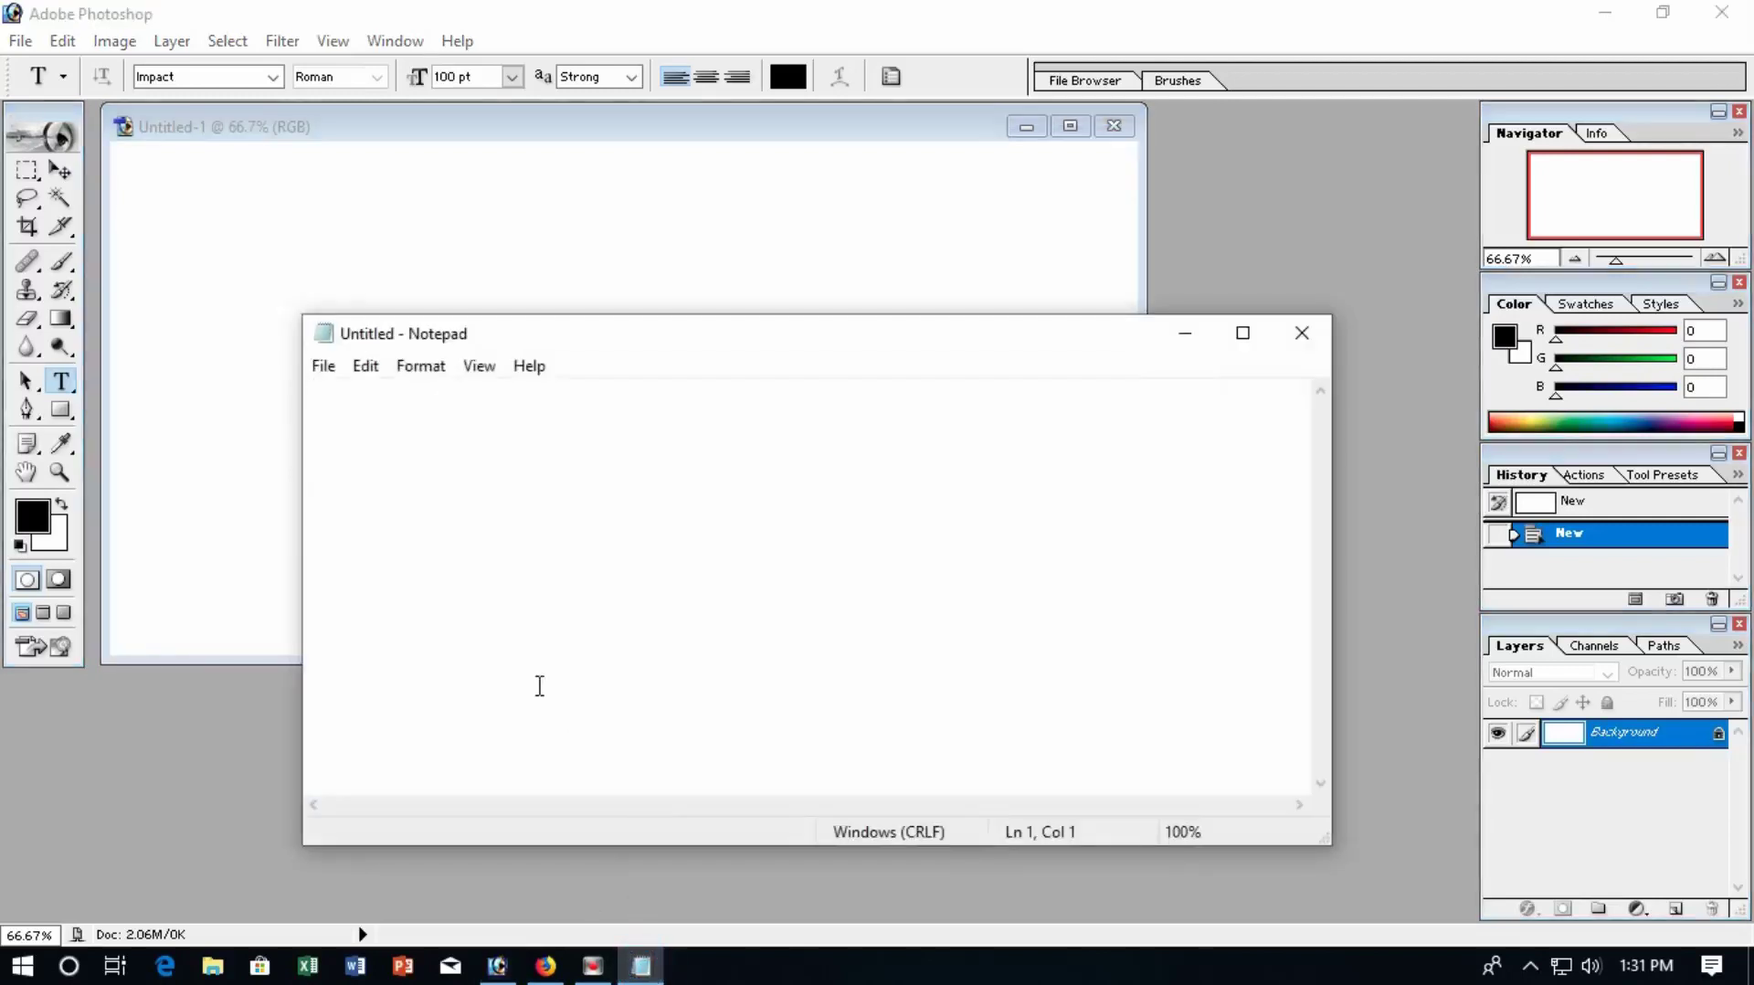
pyautogui.write('download font ')
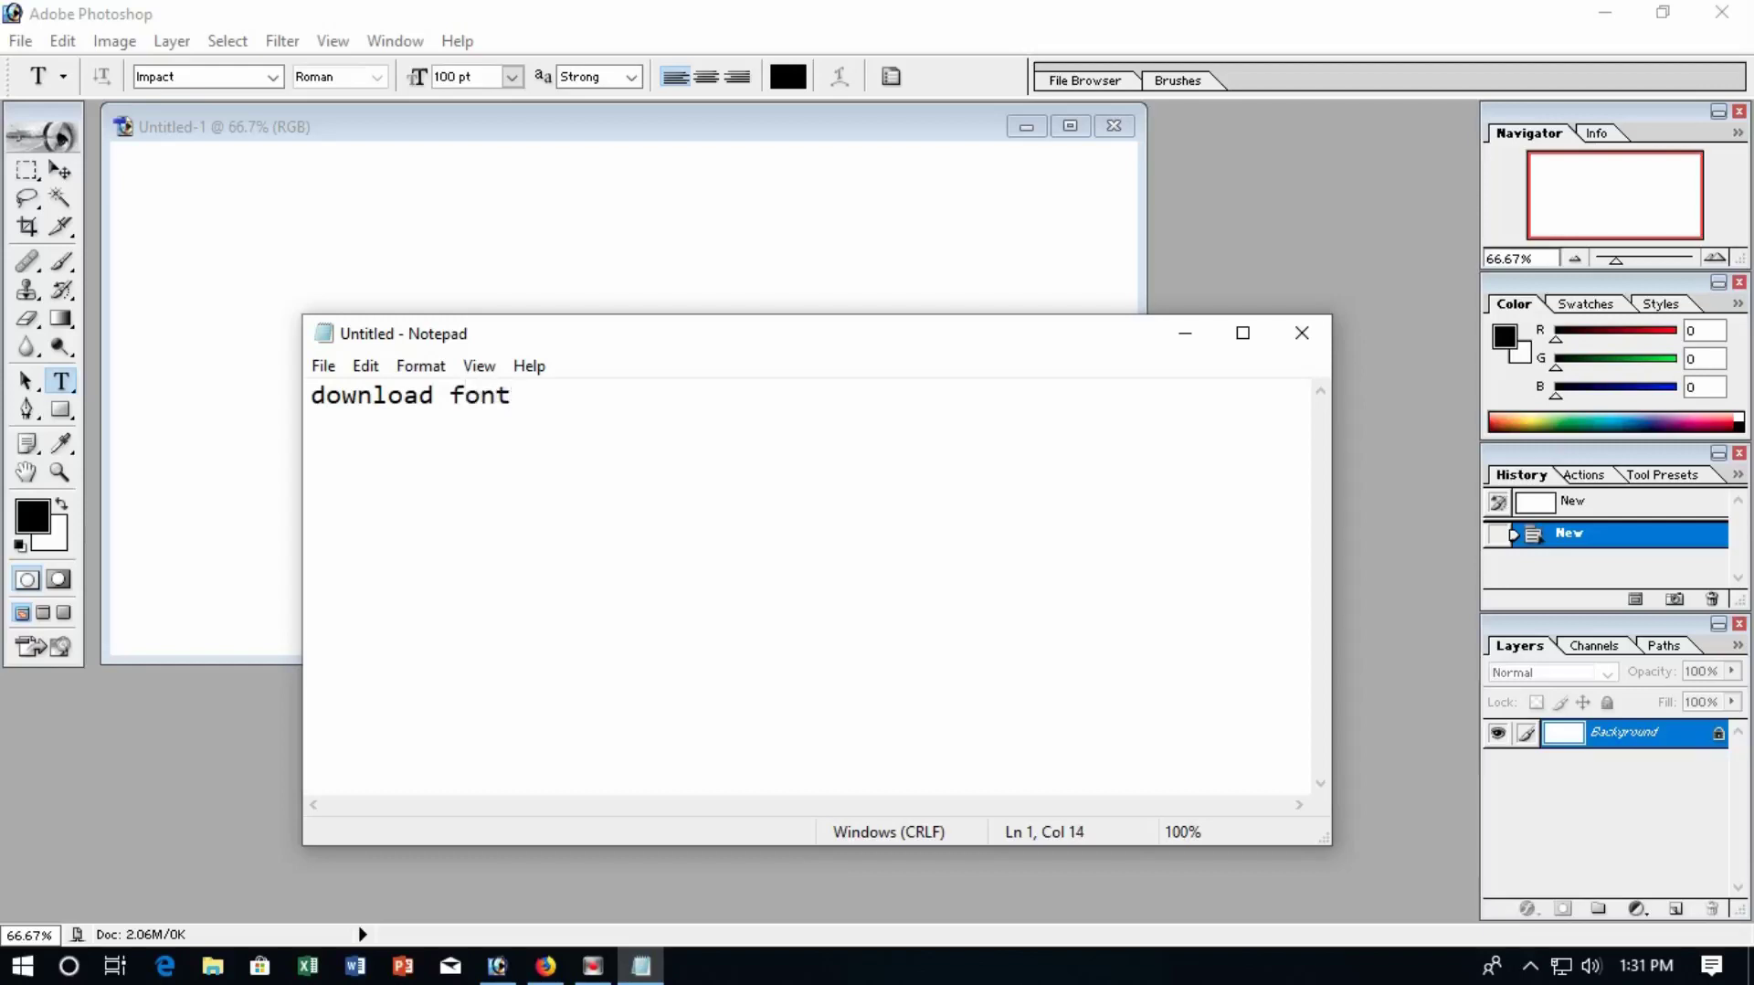
pyautogui.write('http://www.dafpnt')
pyautogui.press('BackSpace')
pyautogui.press('BackSpace')
pyautogui.press('BackSpace')
pyautogui.write('nt')
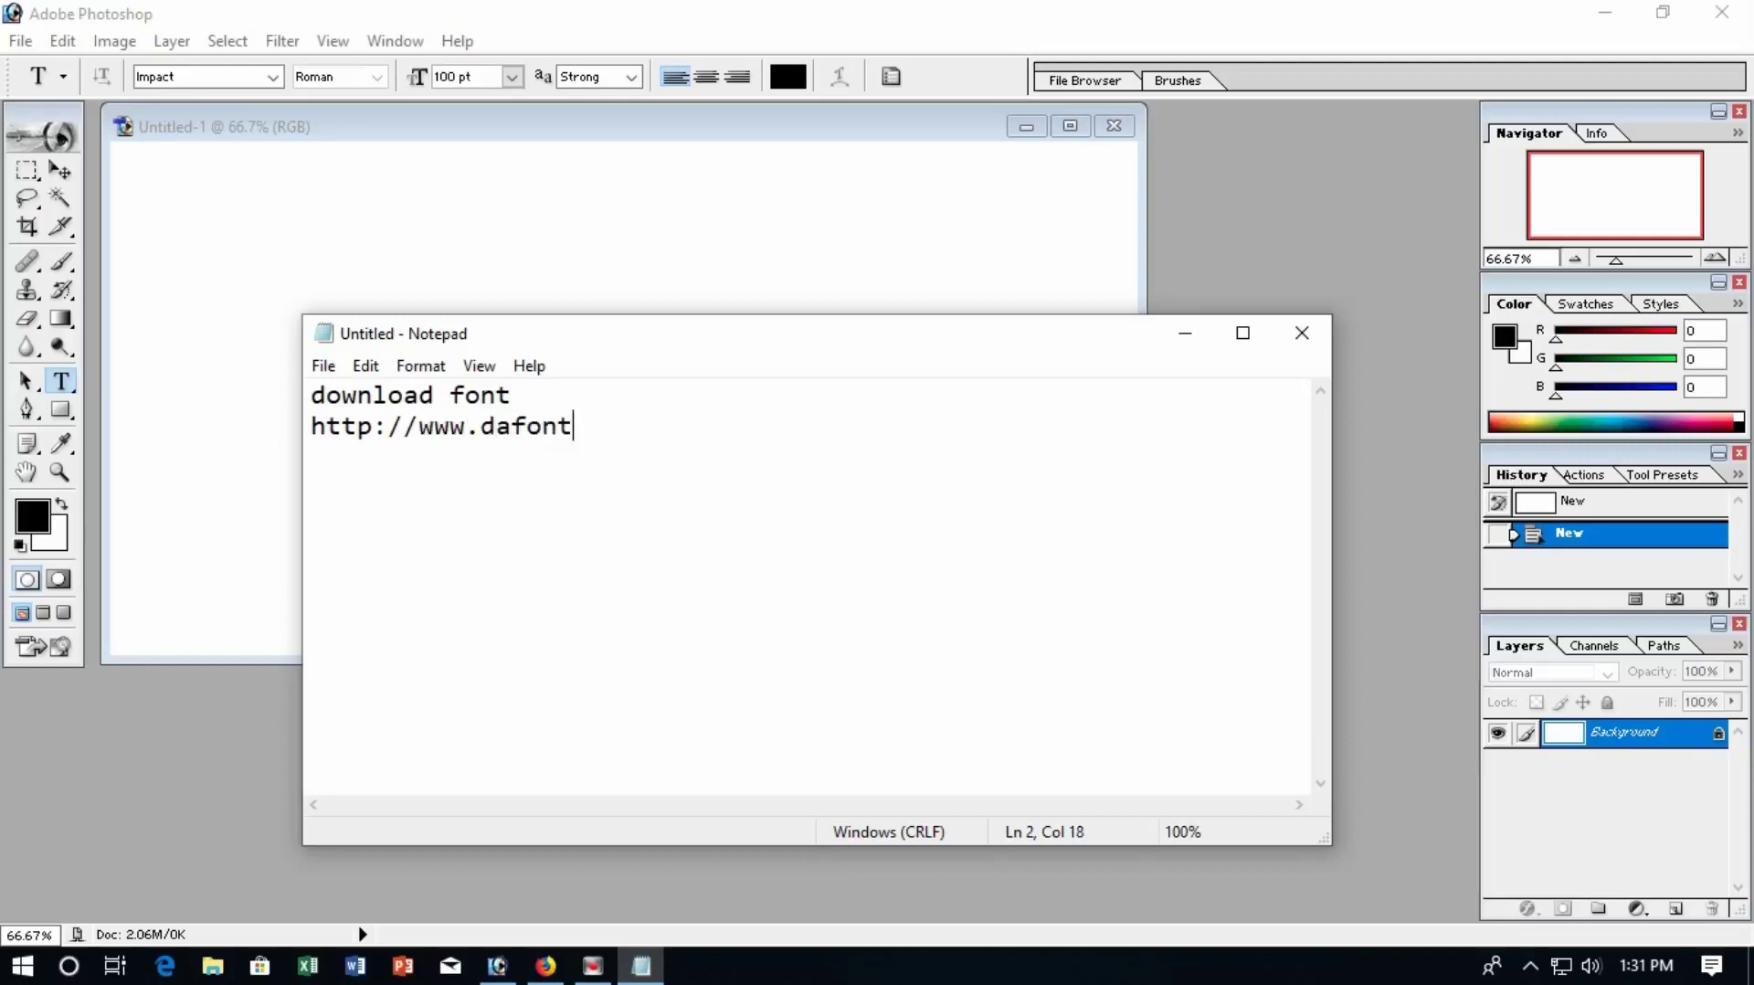
pyautogui.write('cp')
pyautogui.write('om/')
pyautogui.write('life')
pyautogui.write('craft.')
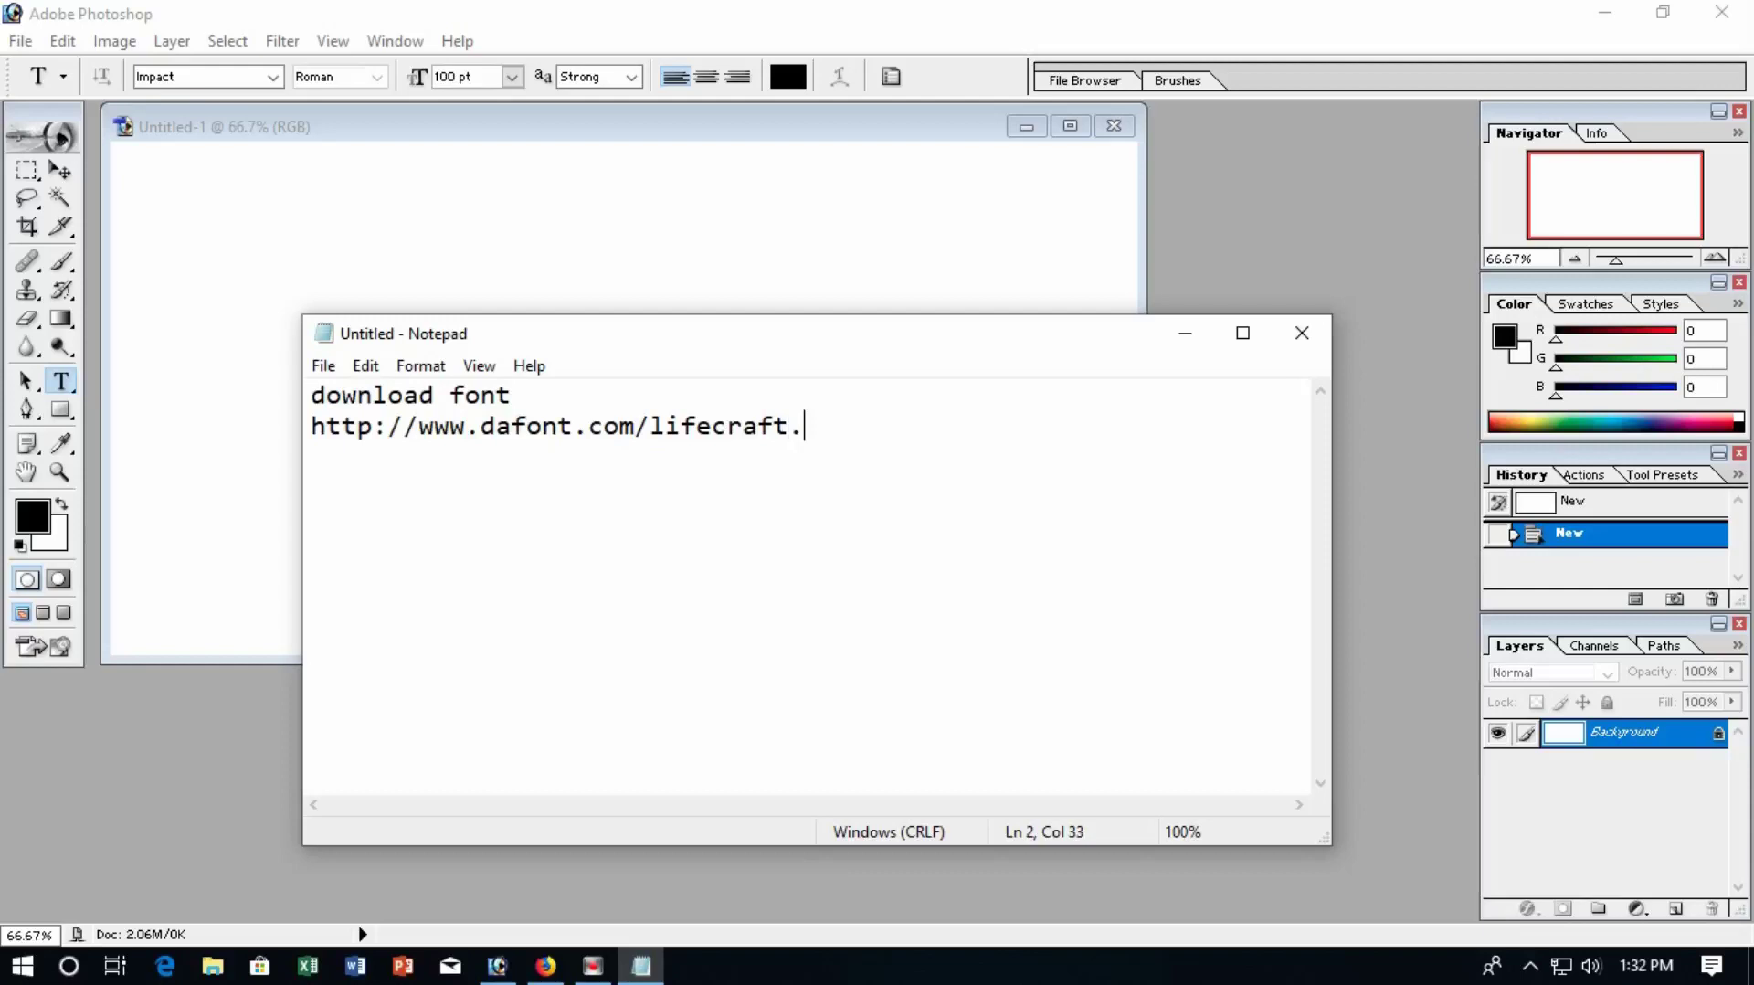
pyautogui.write('font')
# Step: Copy the LifeCraft font URL and switch over to Firefox
pyautogui.click(865, 427)
pyautogui.moveTo(866, 428); pyautogui.dragTo(306, 420)
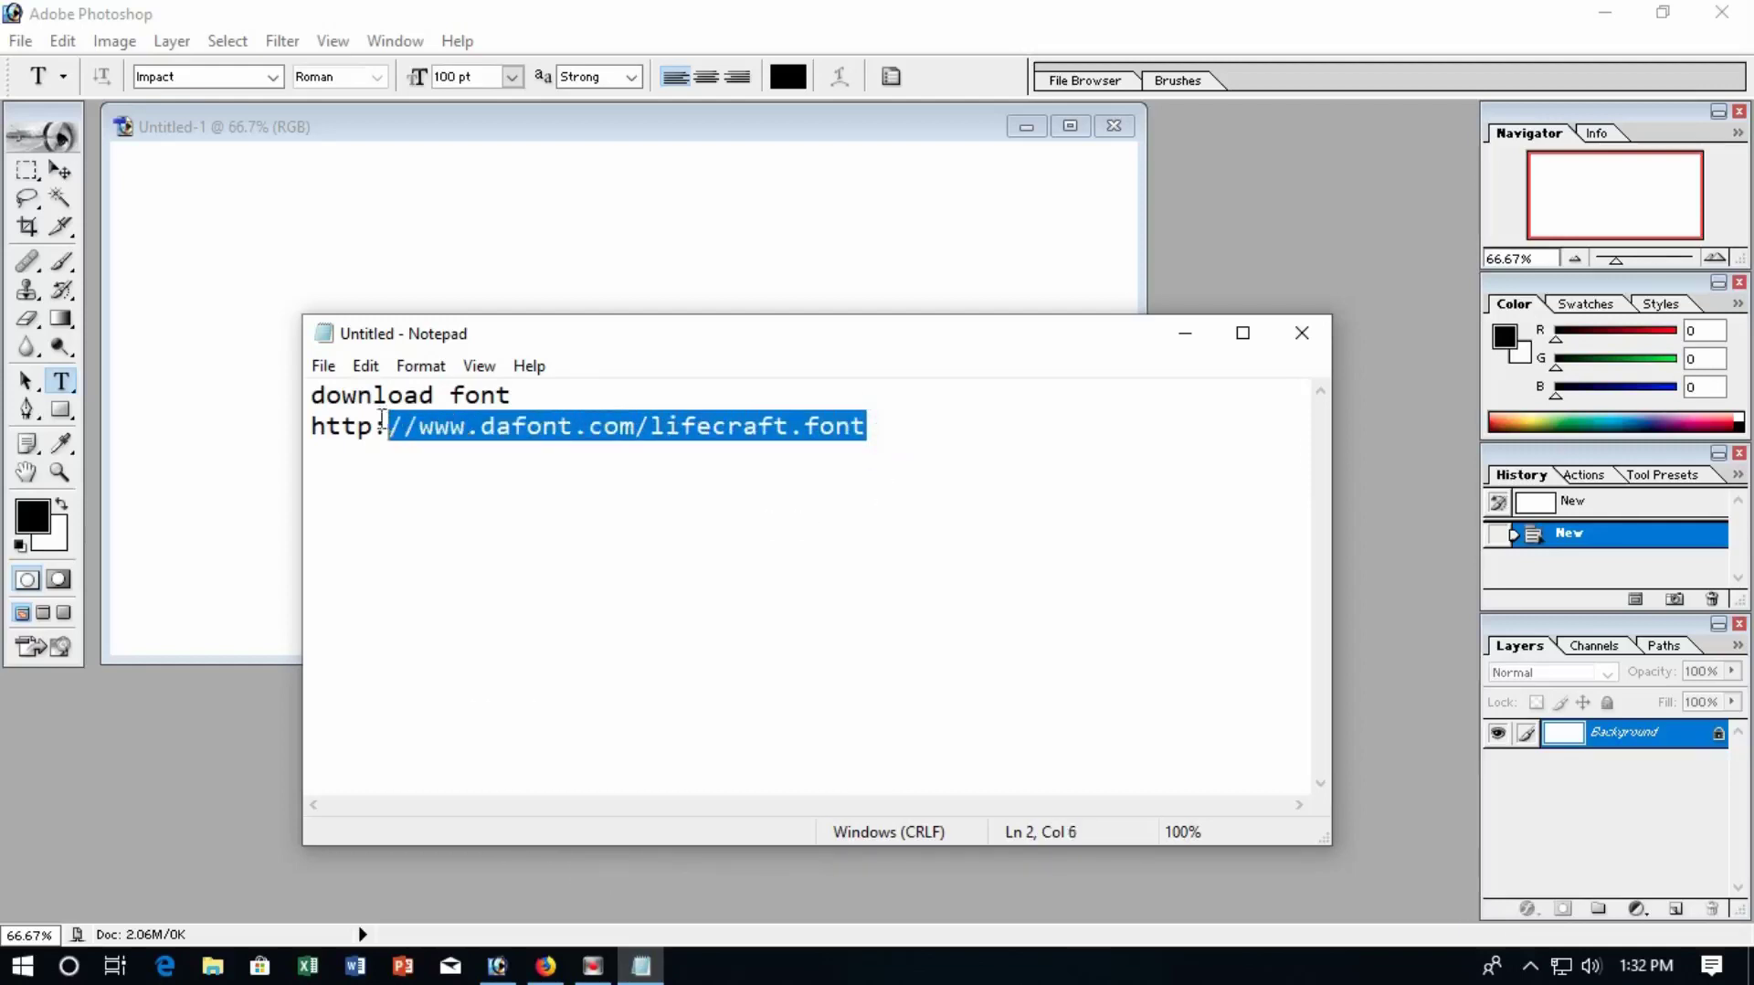
pyautogui.rightClick(515, 422)
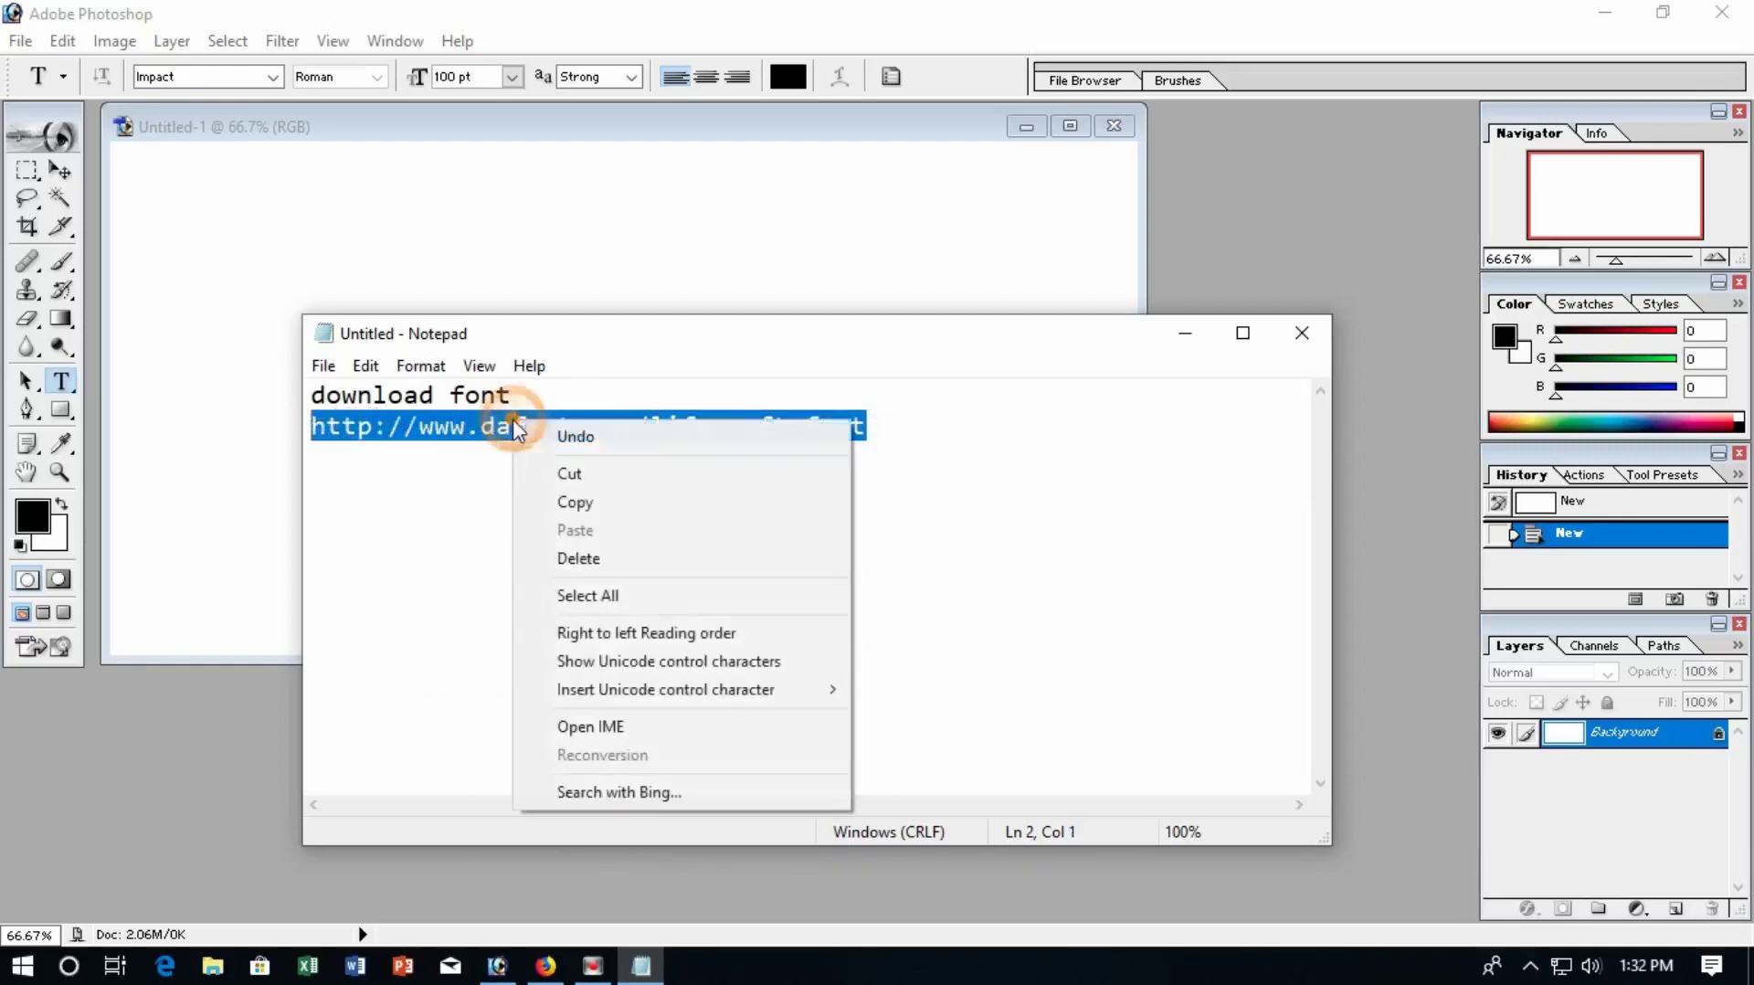
pyautogui.click(576, 501)
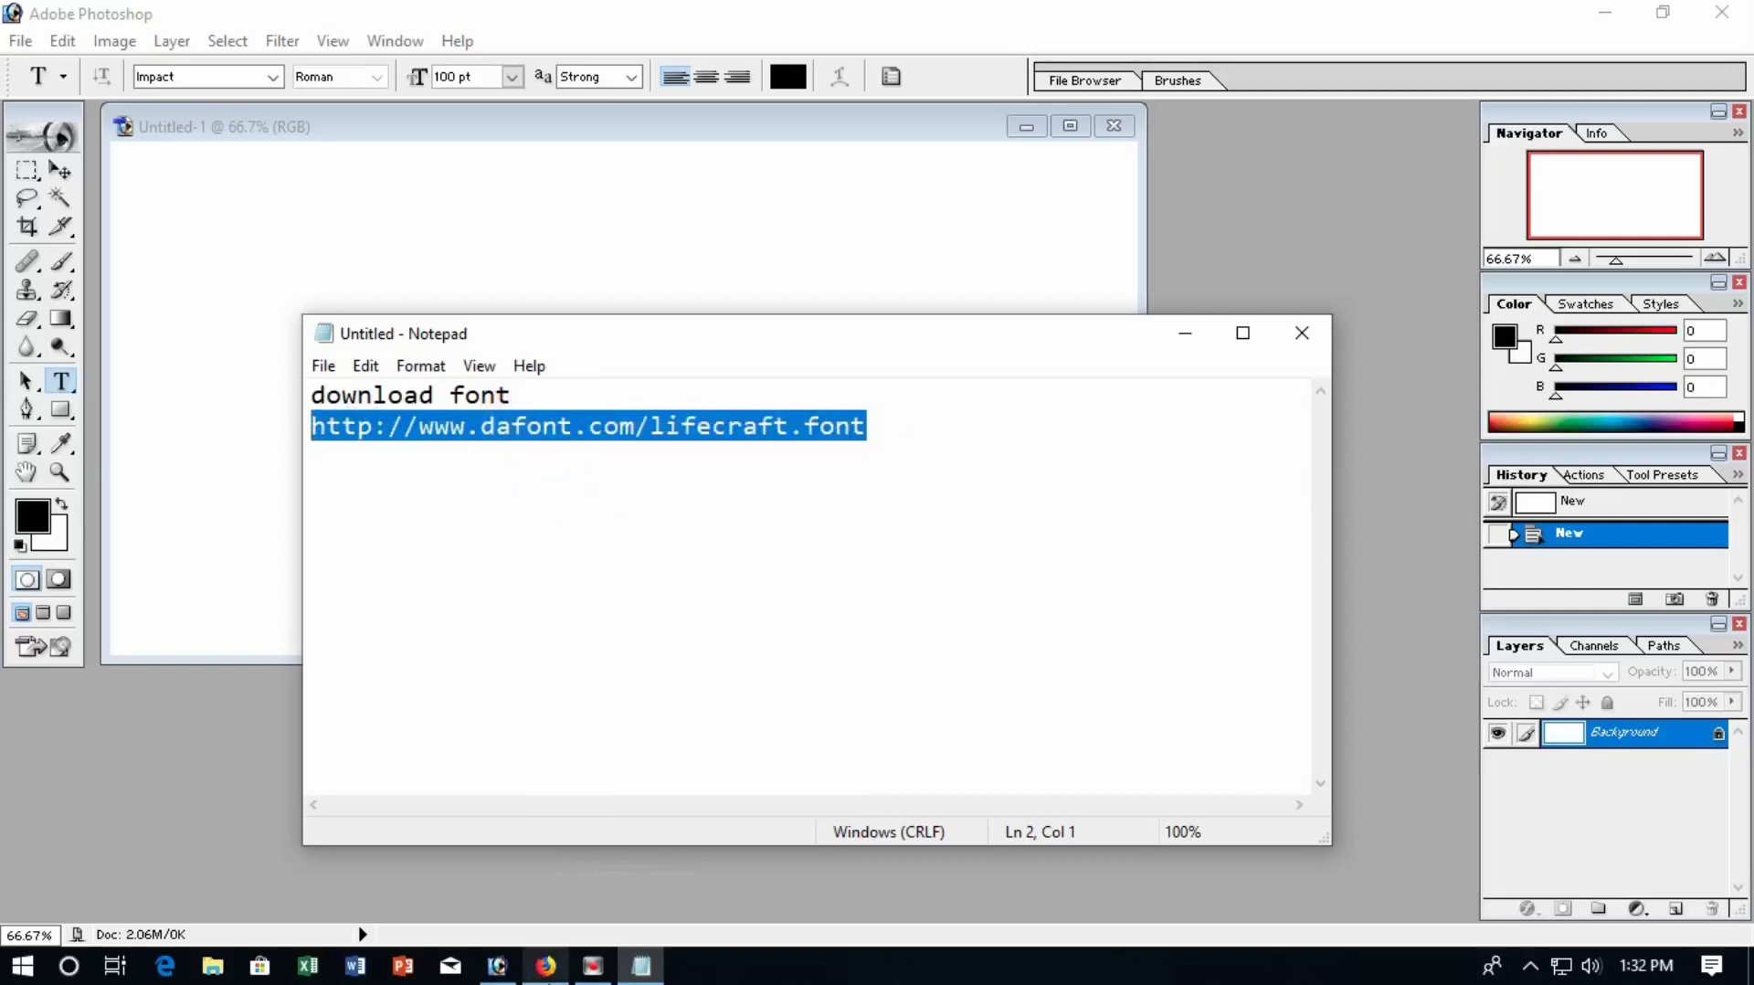
pyautogui.click(546, 966)
# Step: Open the dafont.com LifeCraft font page in a fresh Firefox tab
pyautogui.click(842, 22)
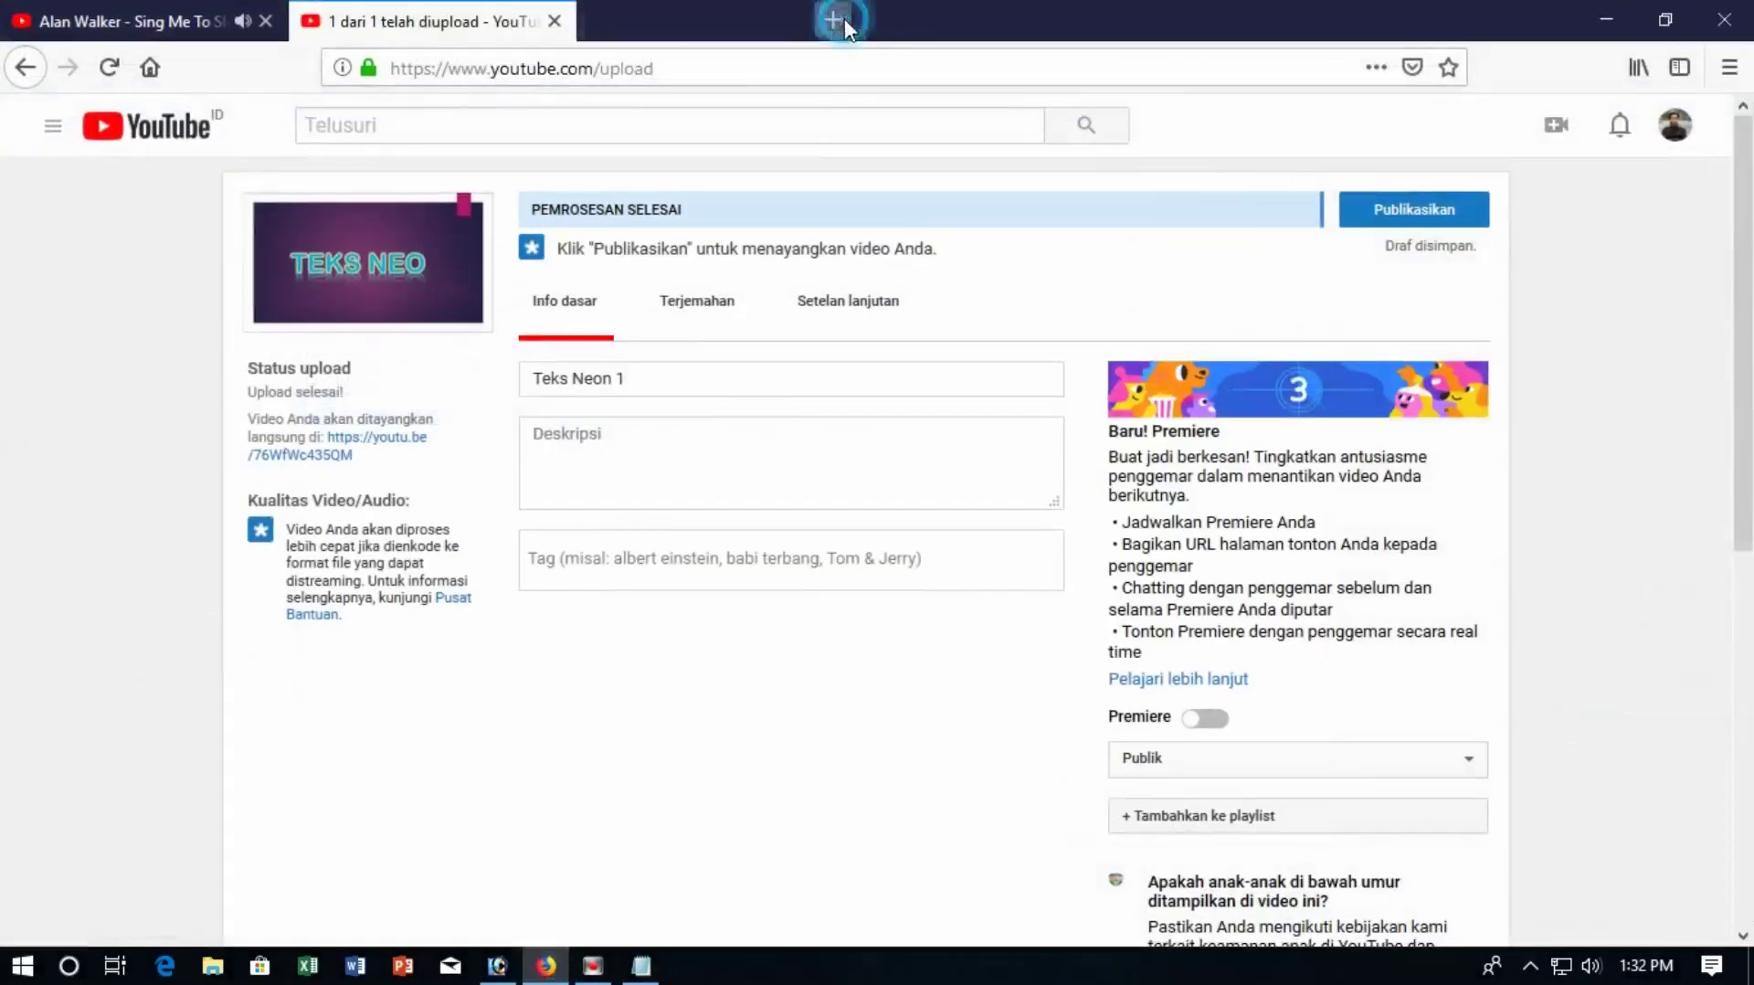
pyautogui.click(598, 20)
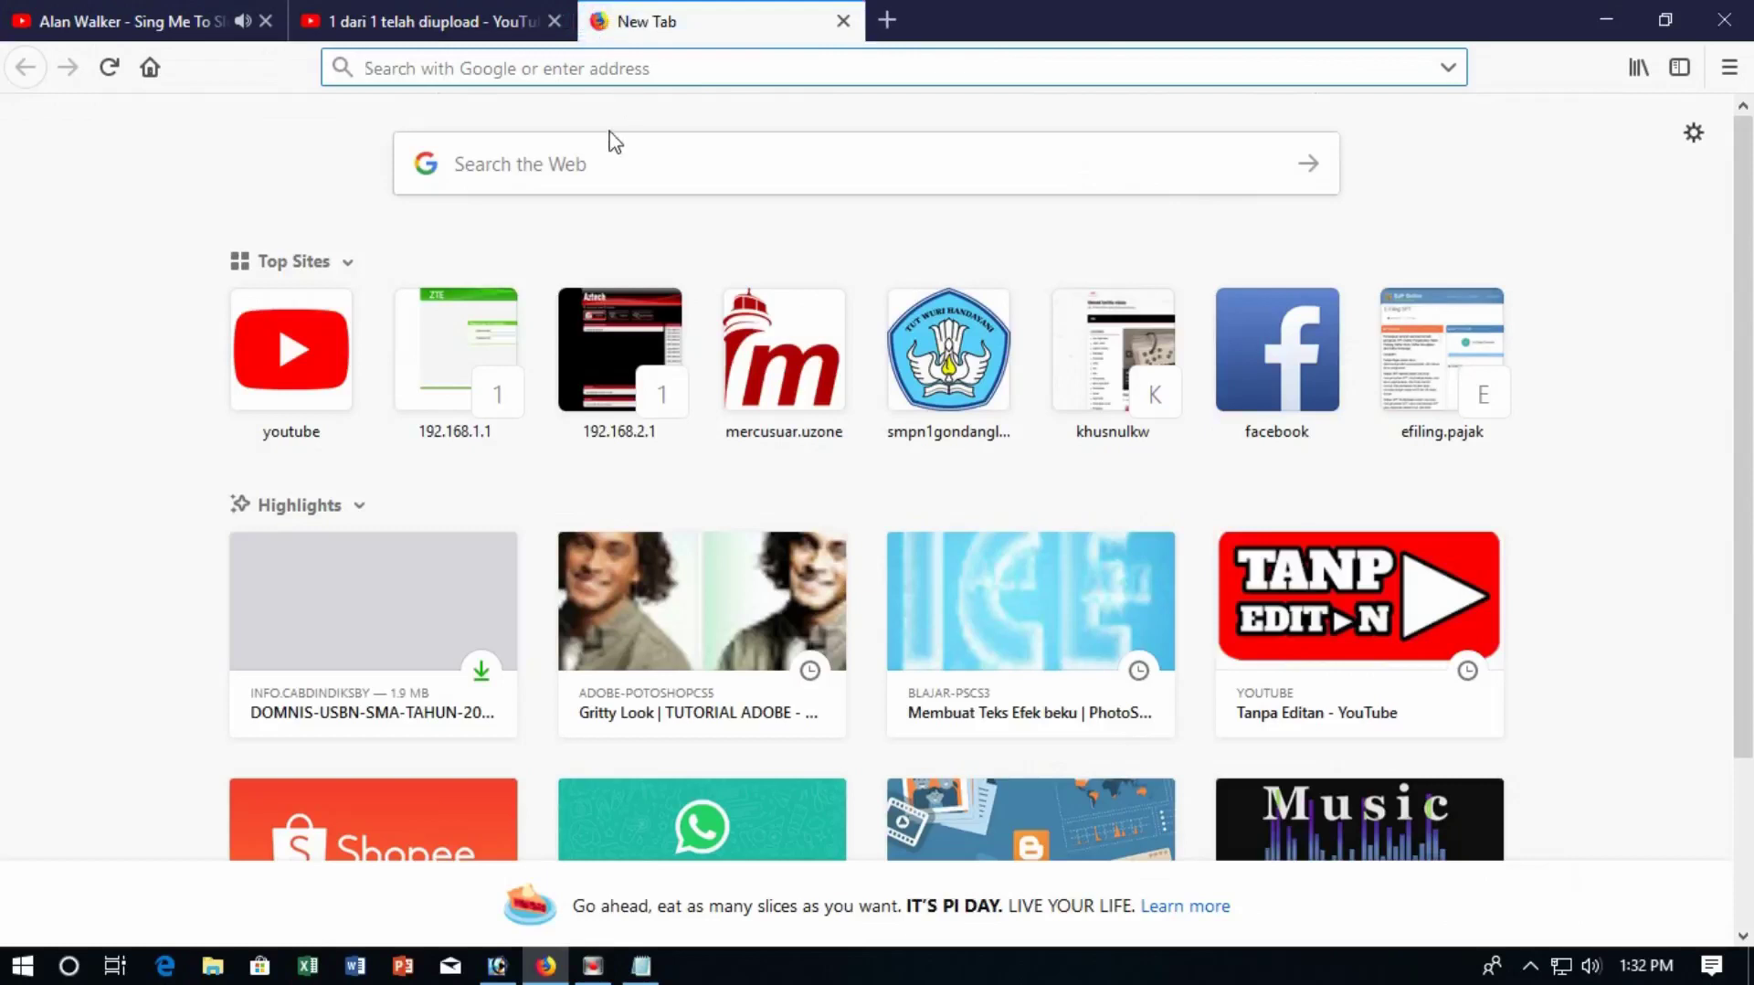
pyautogui.rightClick(501, 64)
pyautogui.click(595, 175)
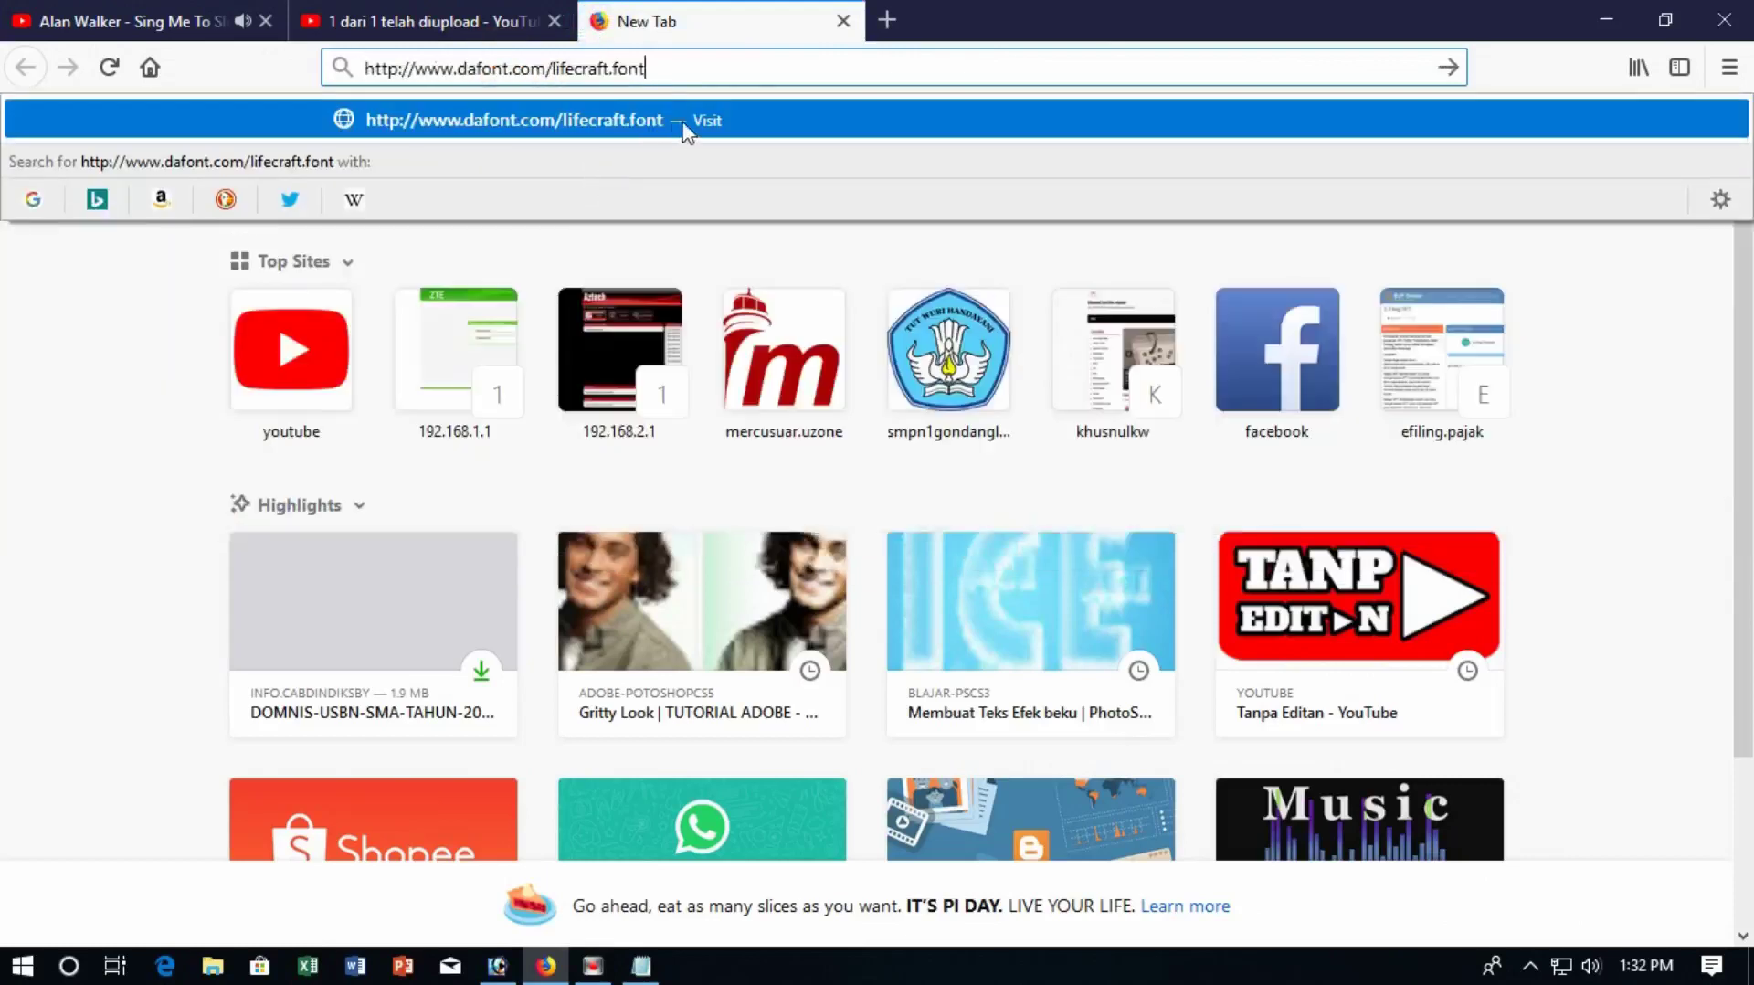
pyautogui.click(713, 124)
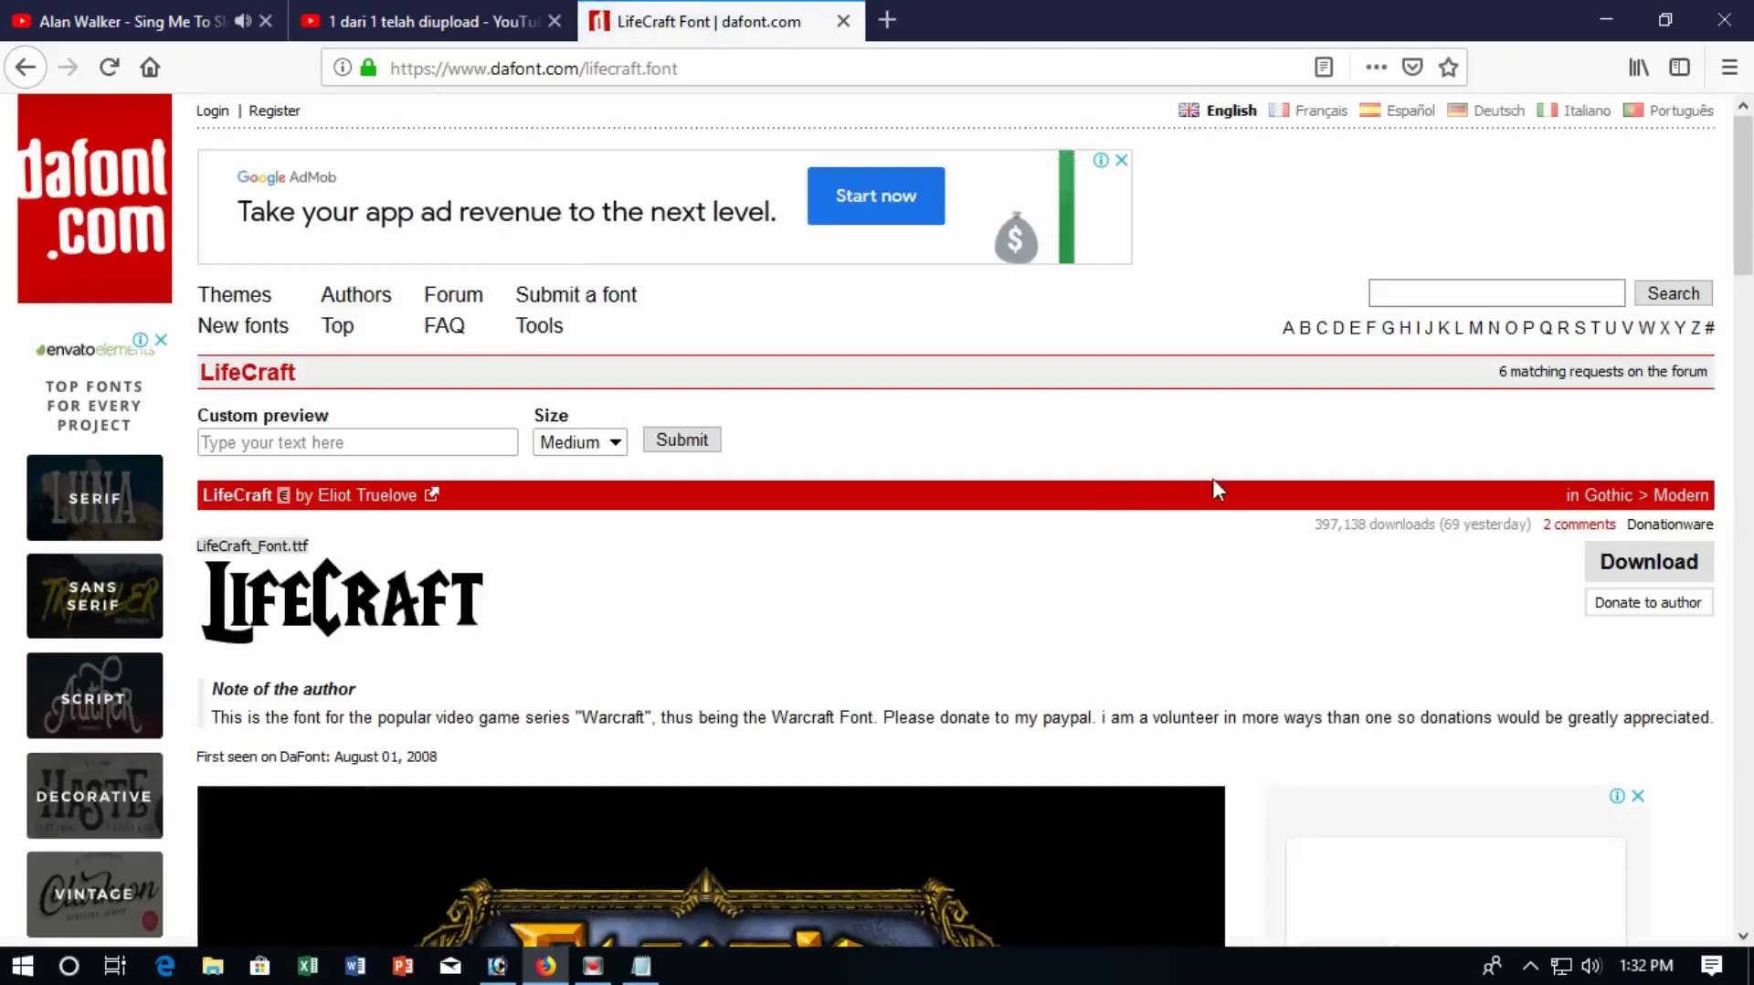
# Step: Download and save lifecraft.zip, then check the downloads panel
pyautogui.click(1659, 565)
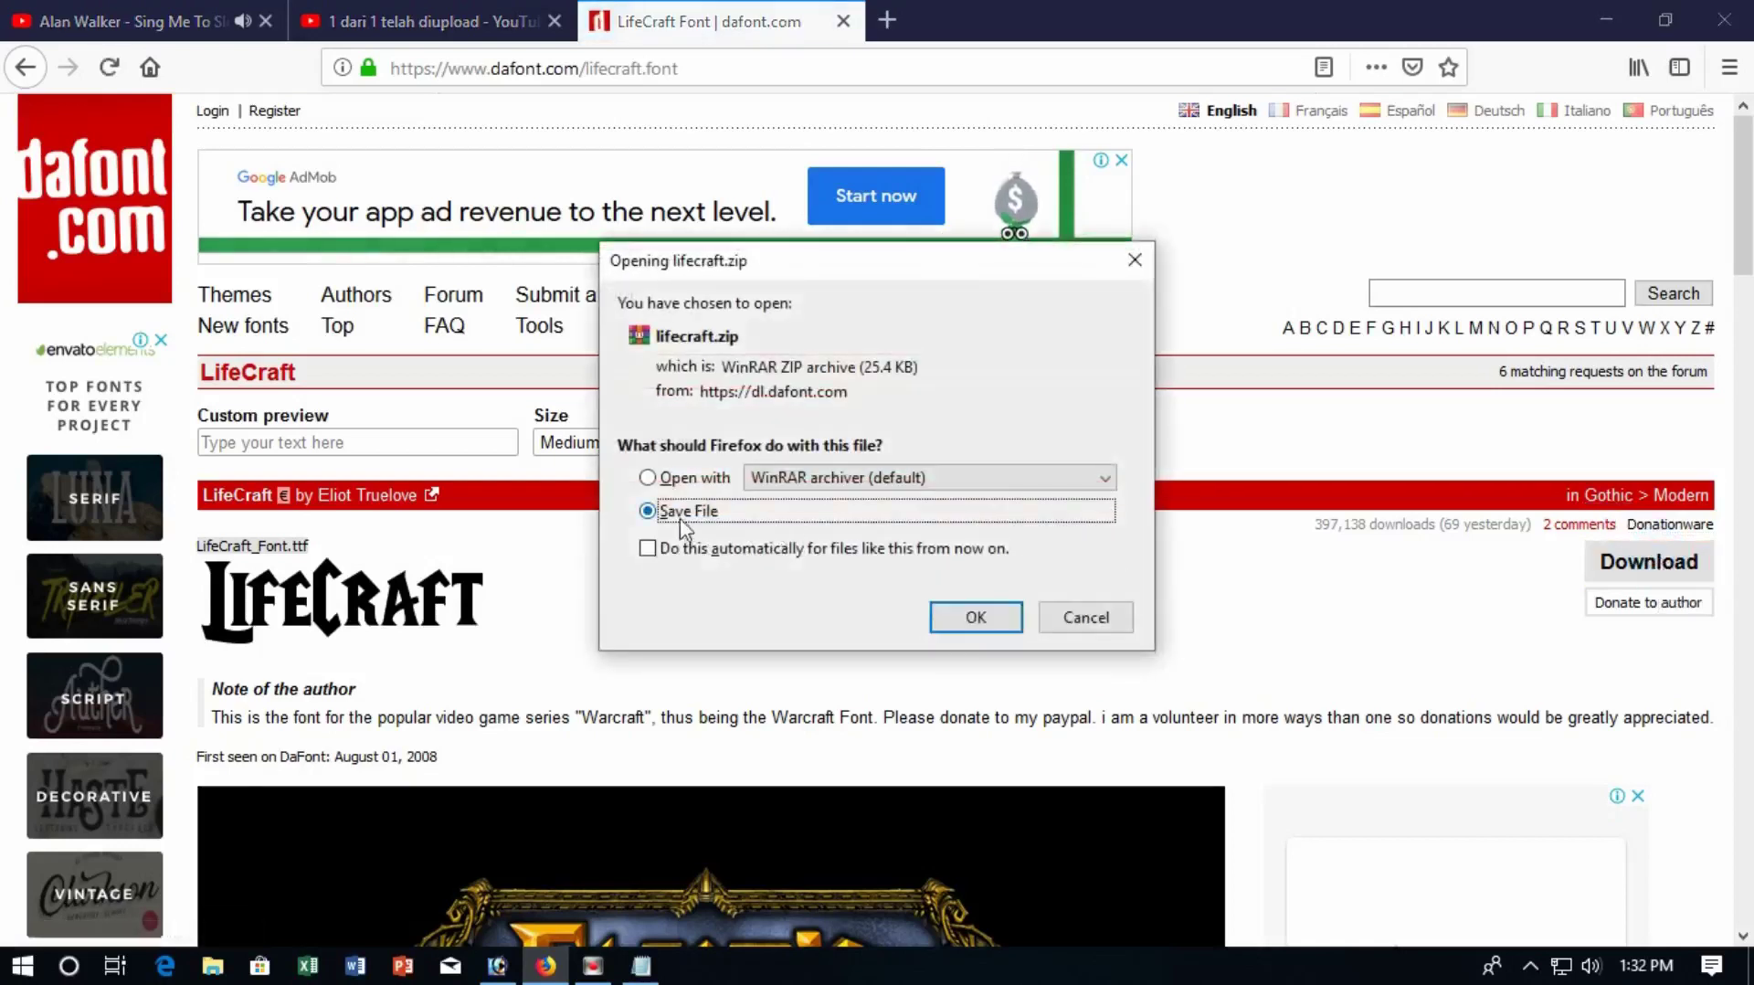
pyautogui.click(1005, 619)
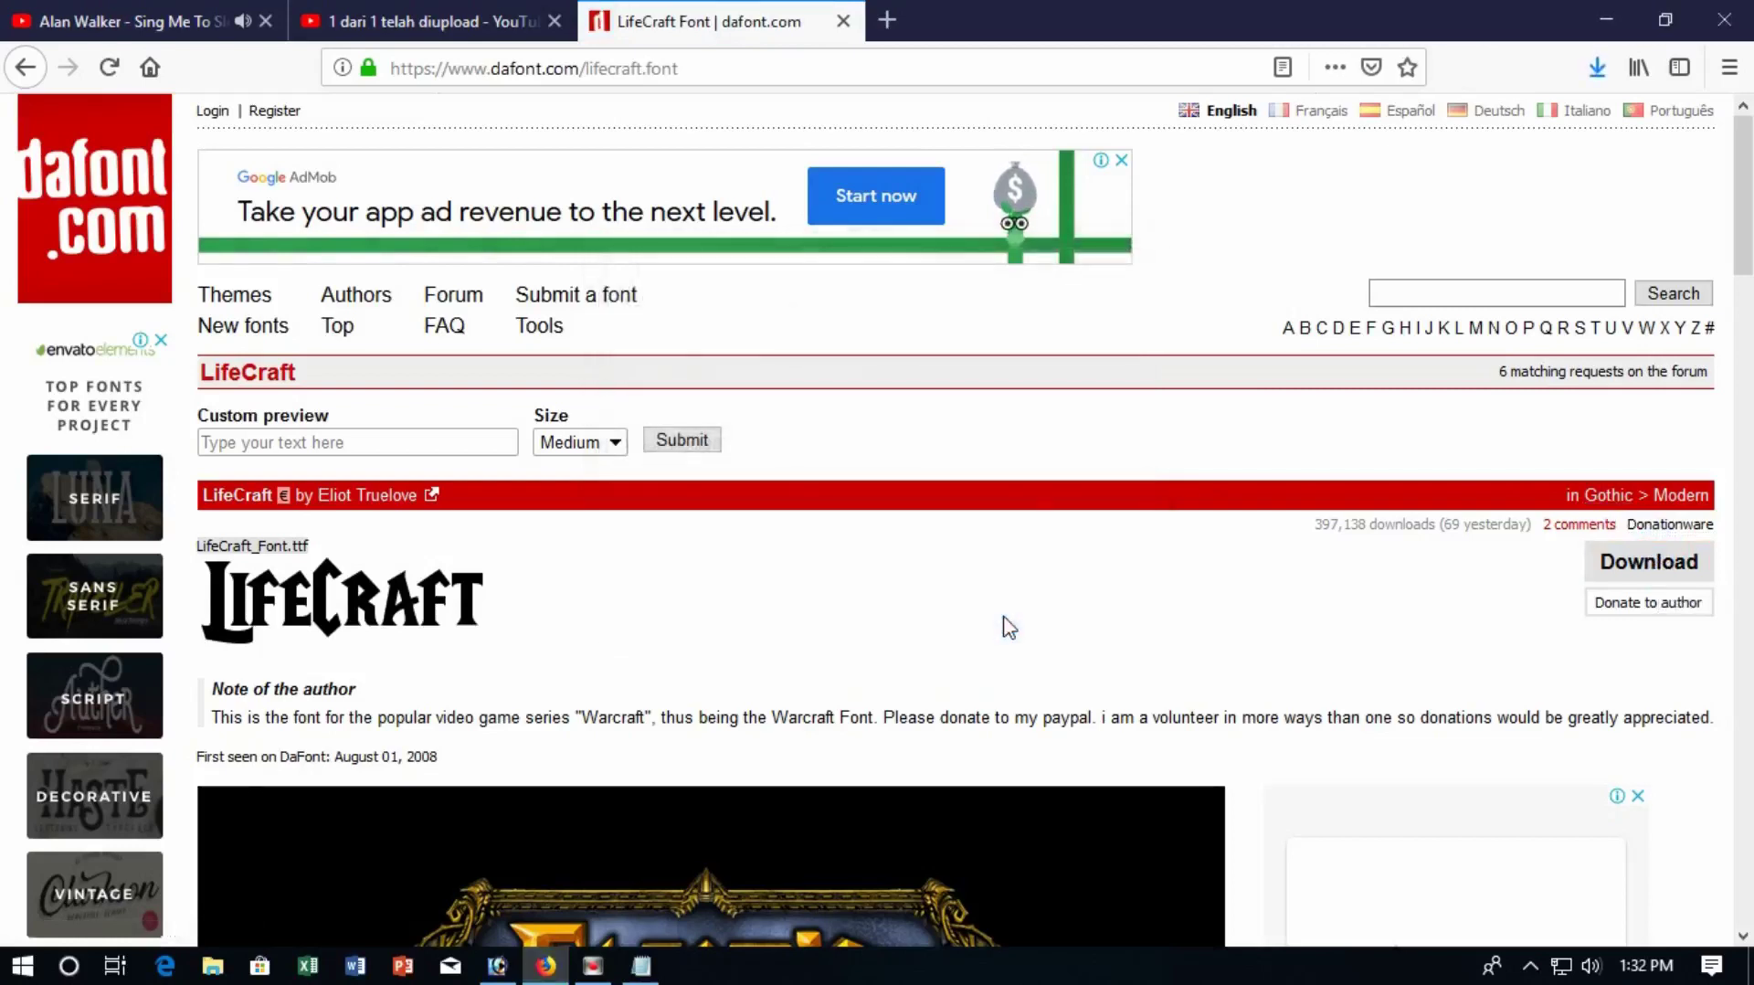
pyautogui.click(1596, 73)
# Step: Extract lifecraft.zip from Downloads into a lifecraft folder, then launch Control Panel
pyautogui.click(1579, 134)
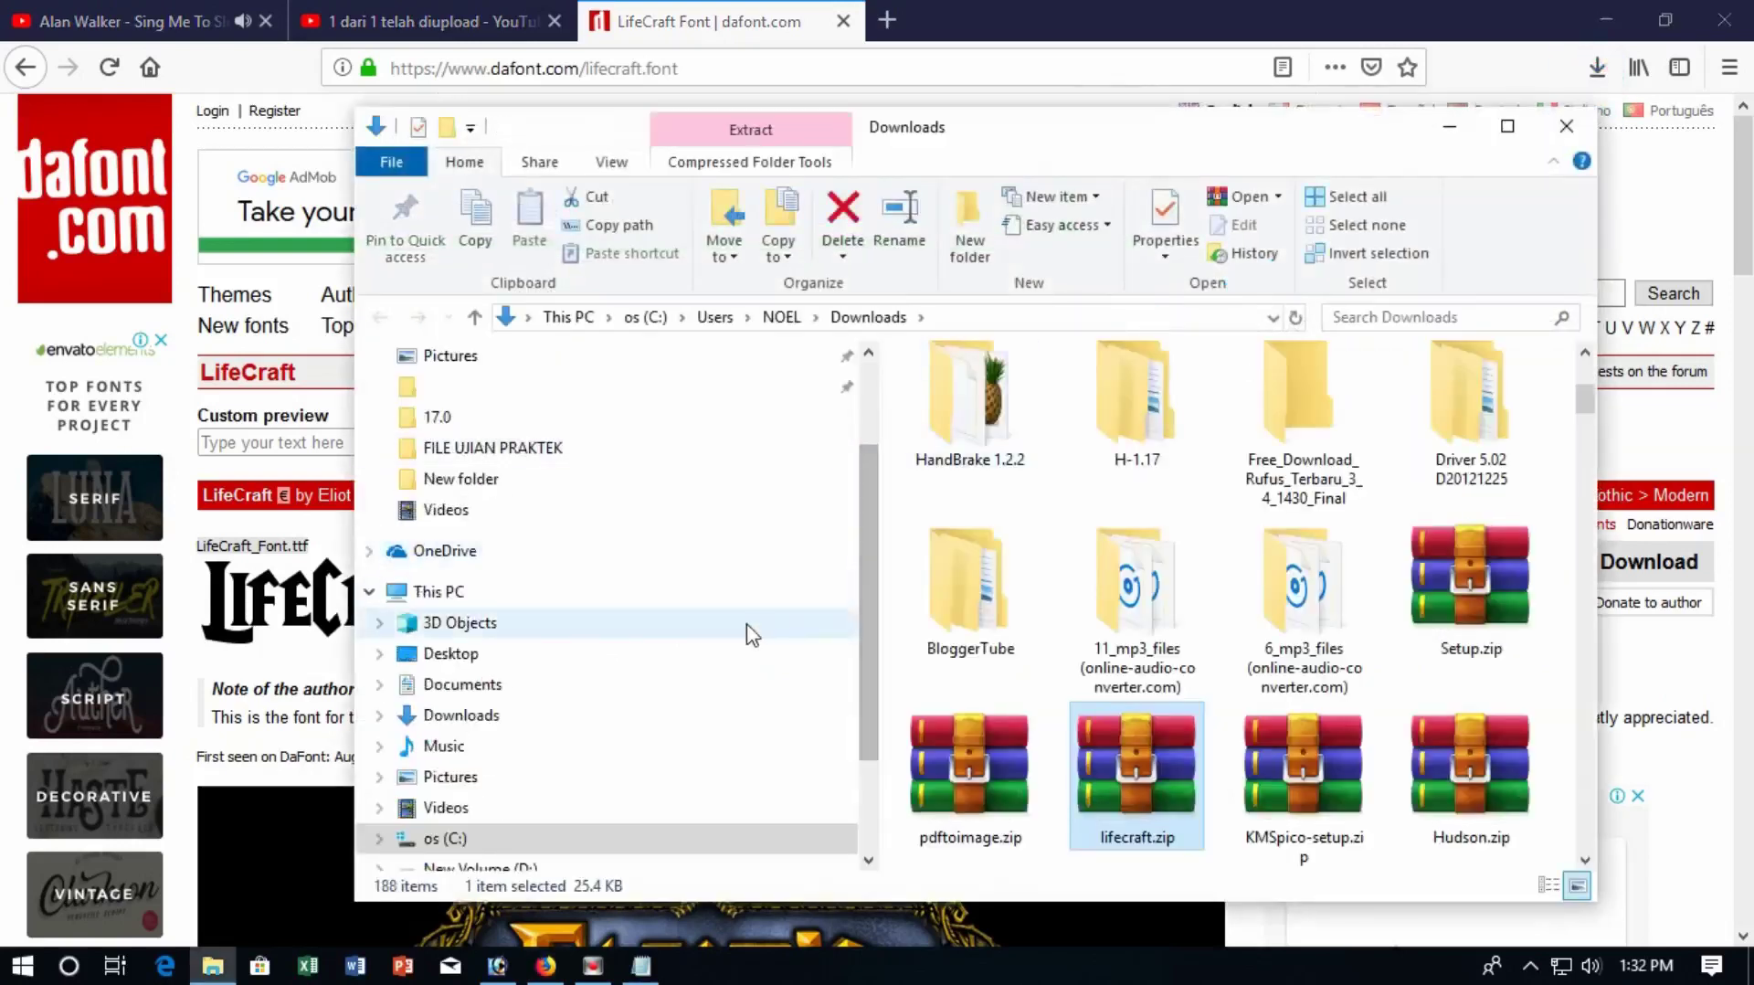
pyautogui.rightClick(1143, 768)
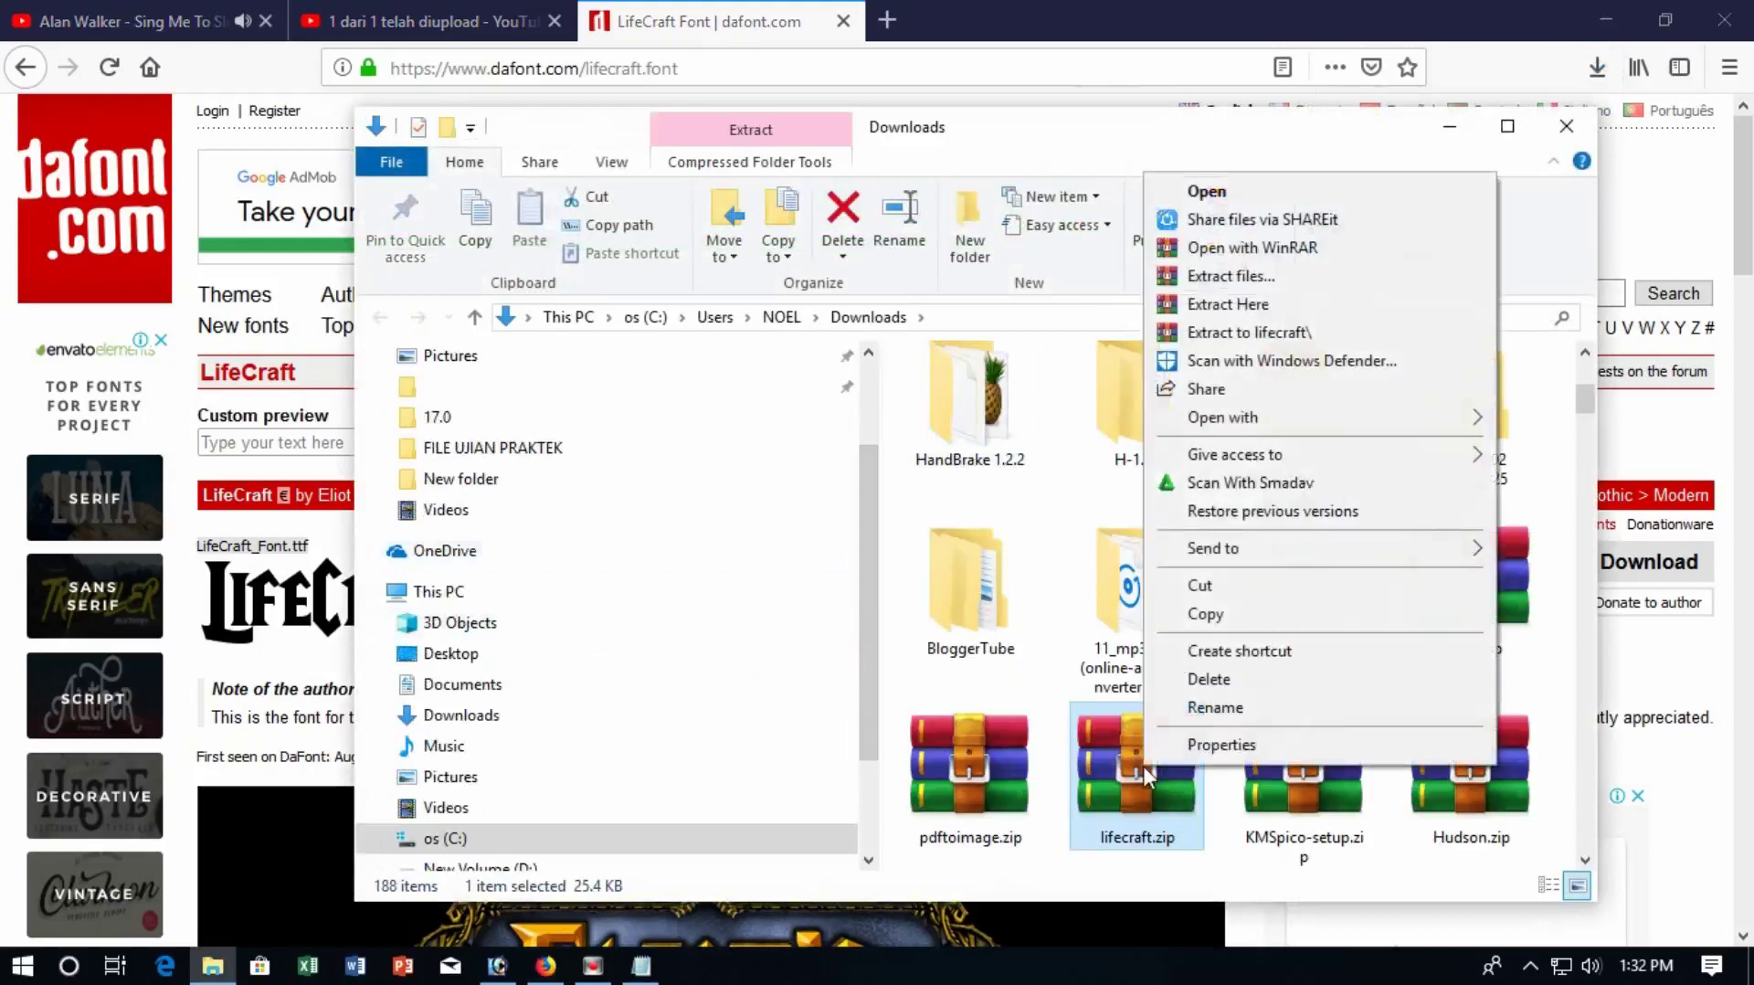
pyautogui.click(1302, 334)
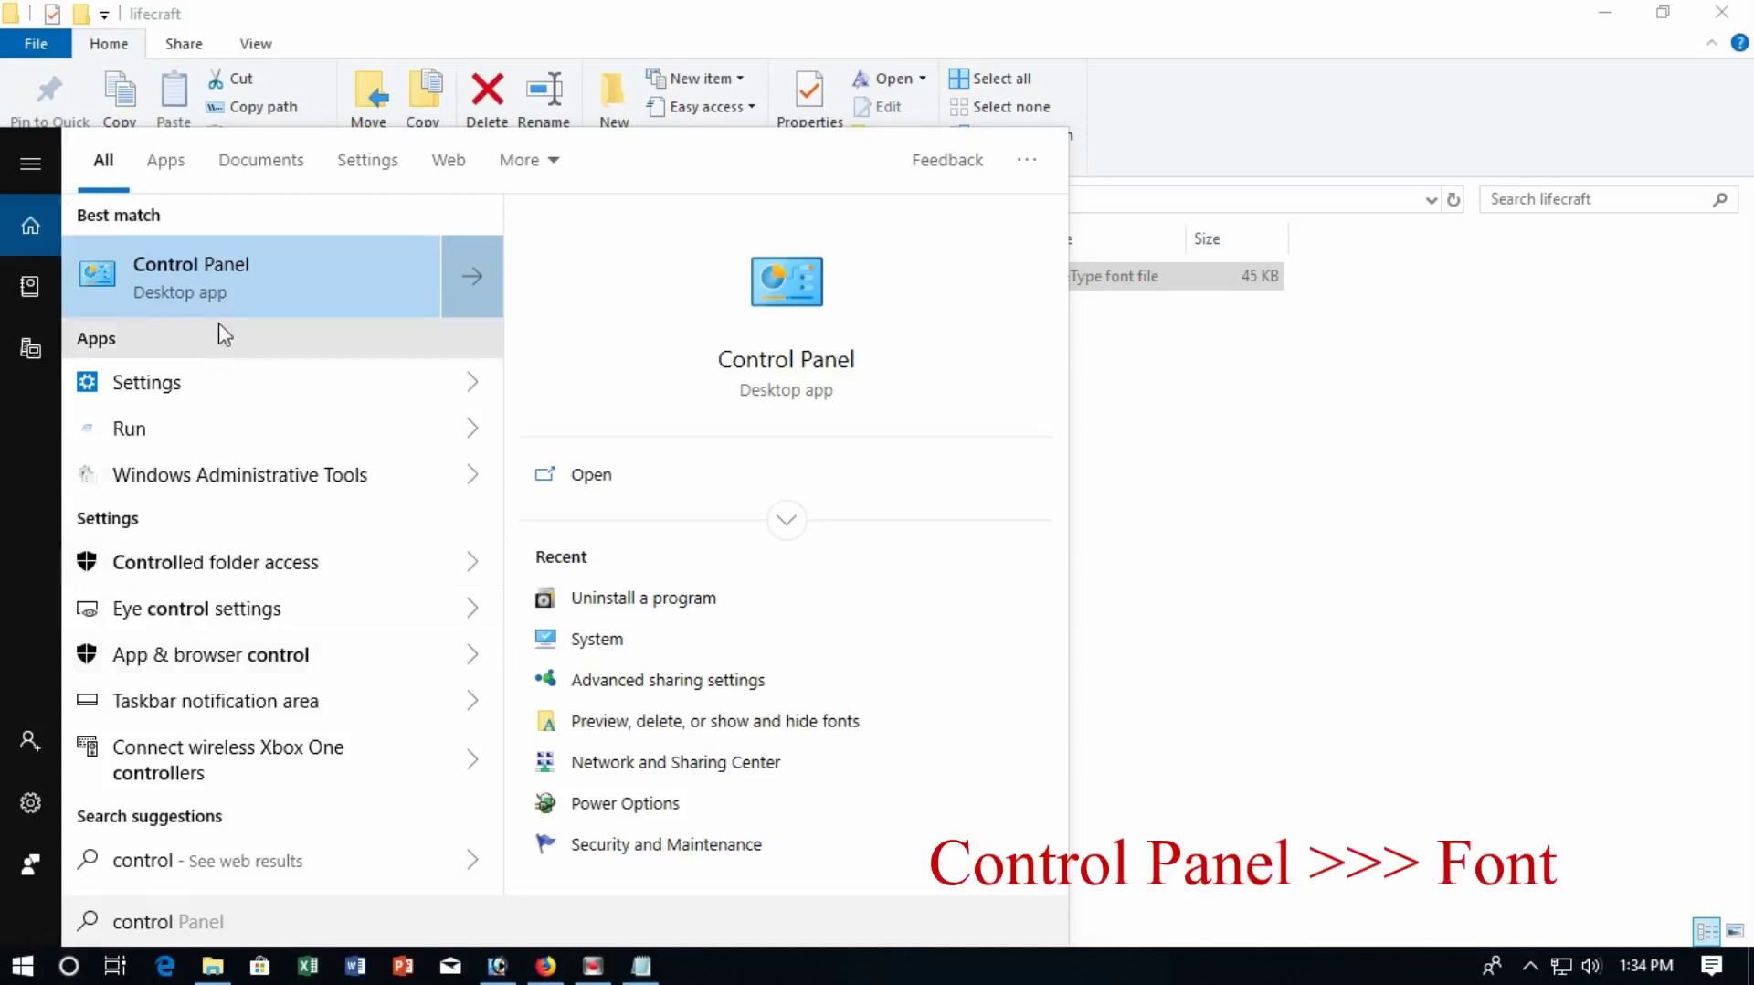
pyautogui.write('control')
pyautogui.click(217, 315)
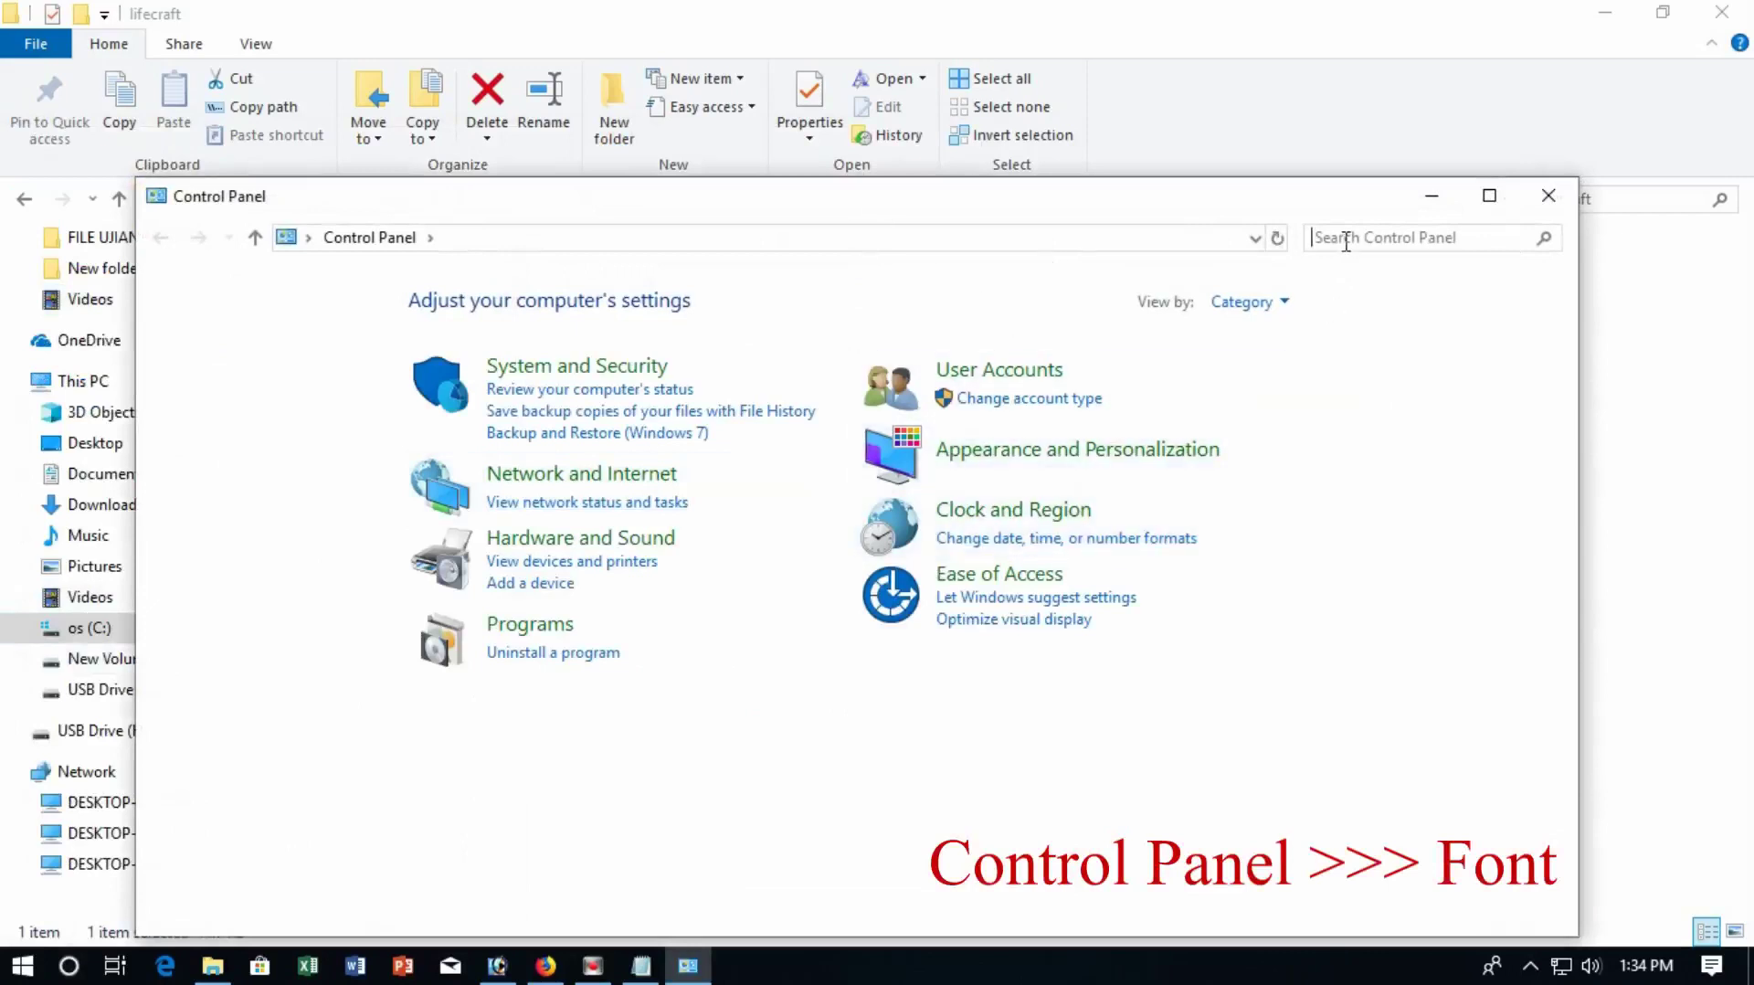
# Step: Install LifeCraft_Font.ttf by dragging it into the Control Panel Fonts folder
pyautogui.write('font')
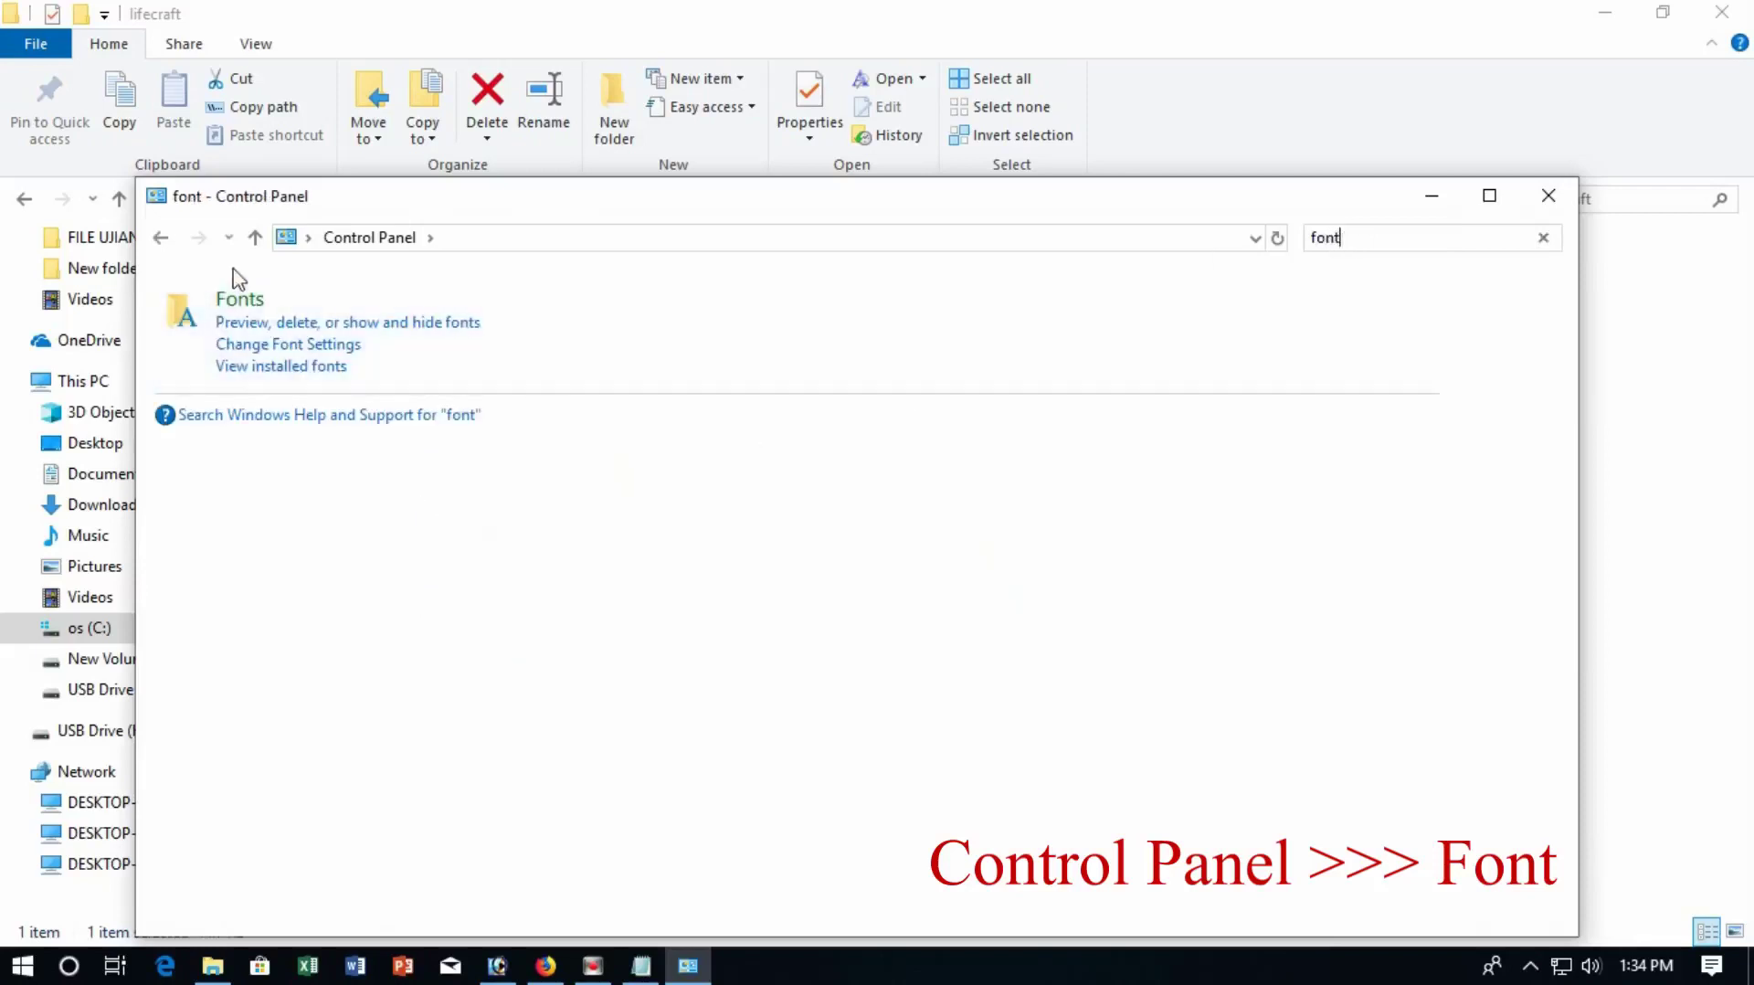
pyautogui.click(272, 302)
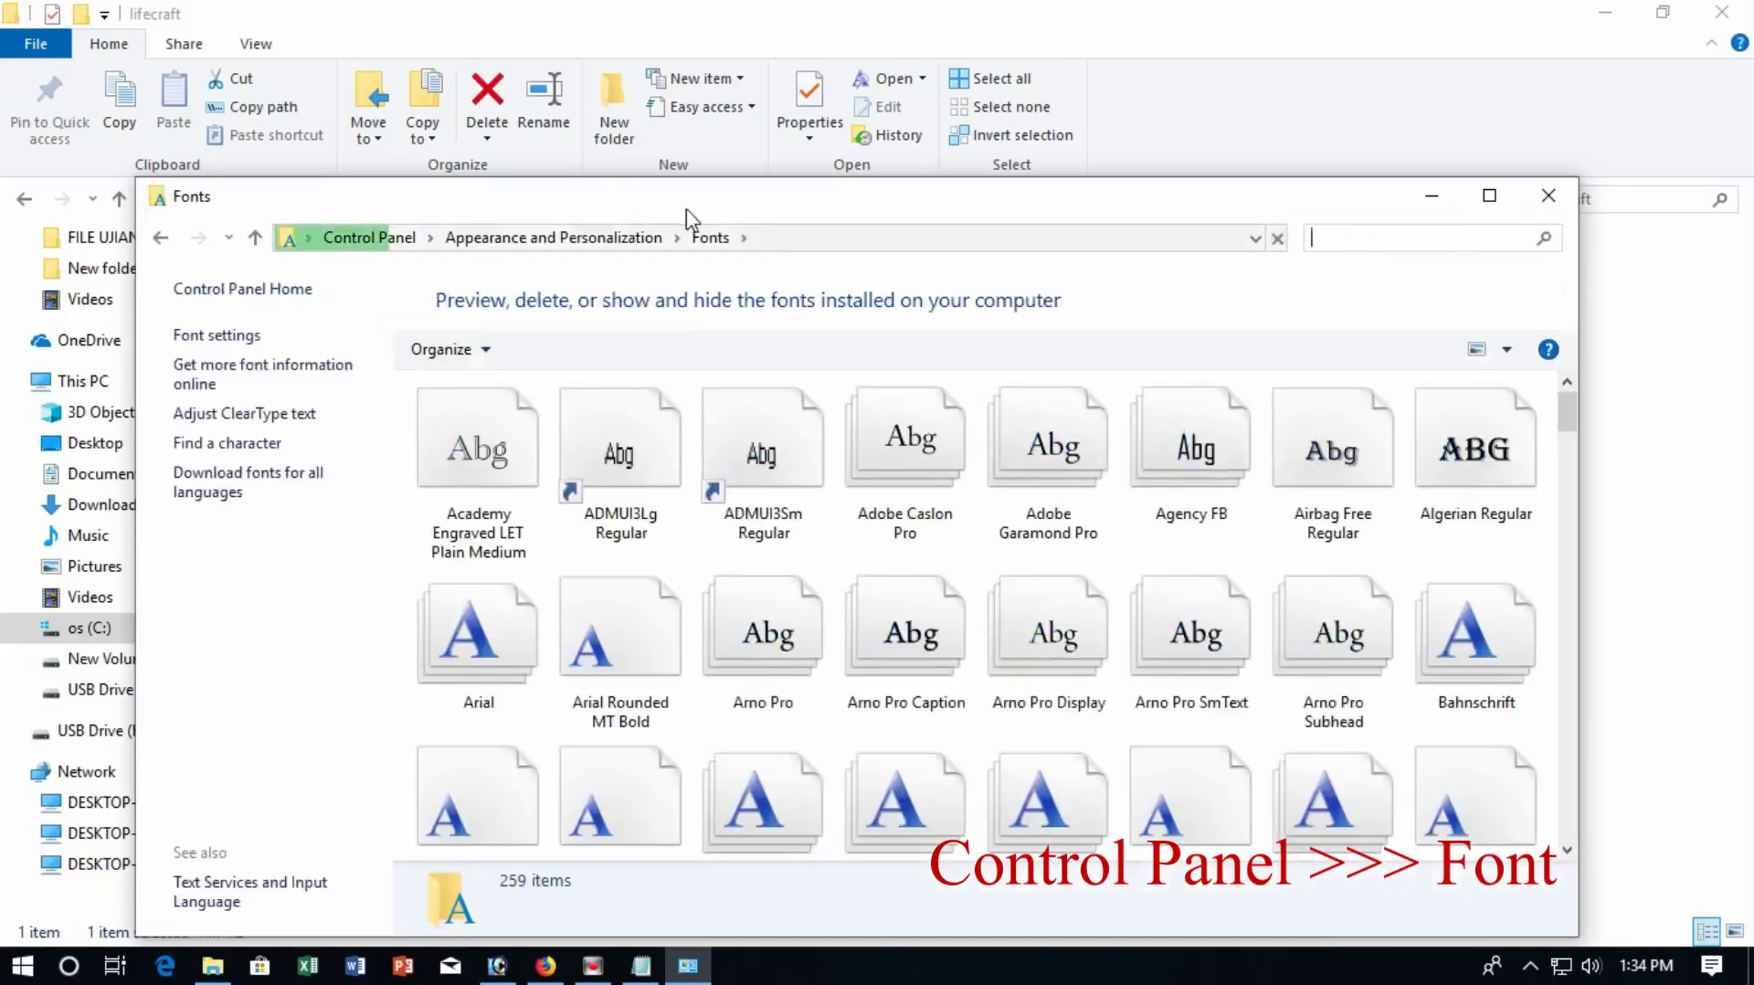
pyautogui.moveTo(809, 215); pyautogui.dragTo(820, 407)
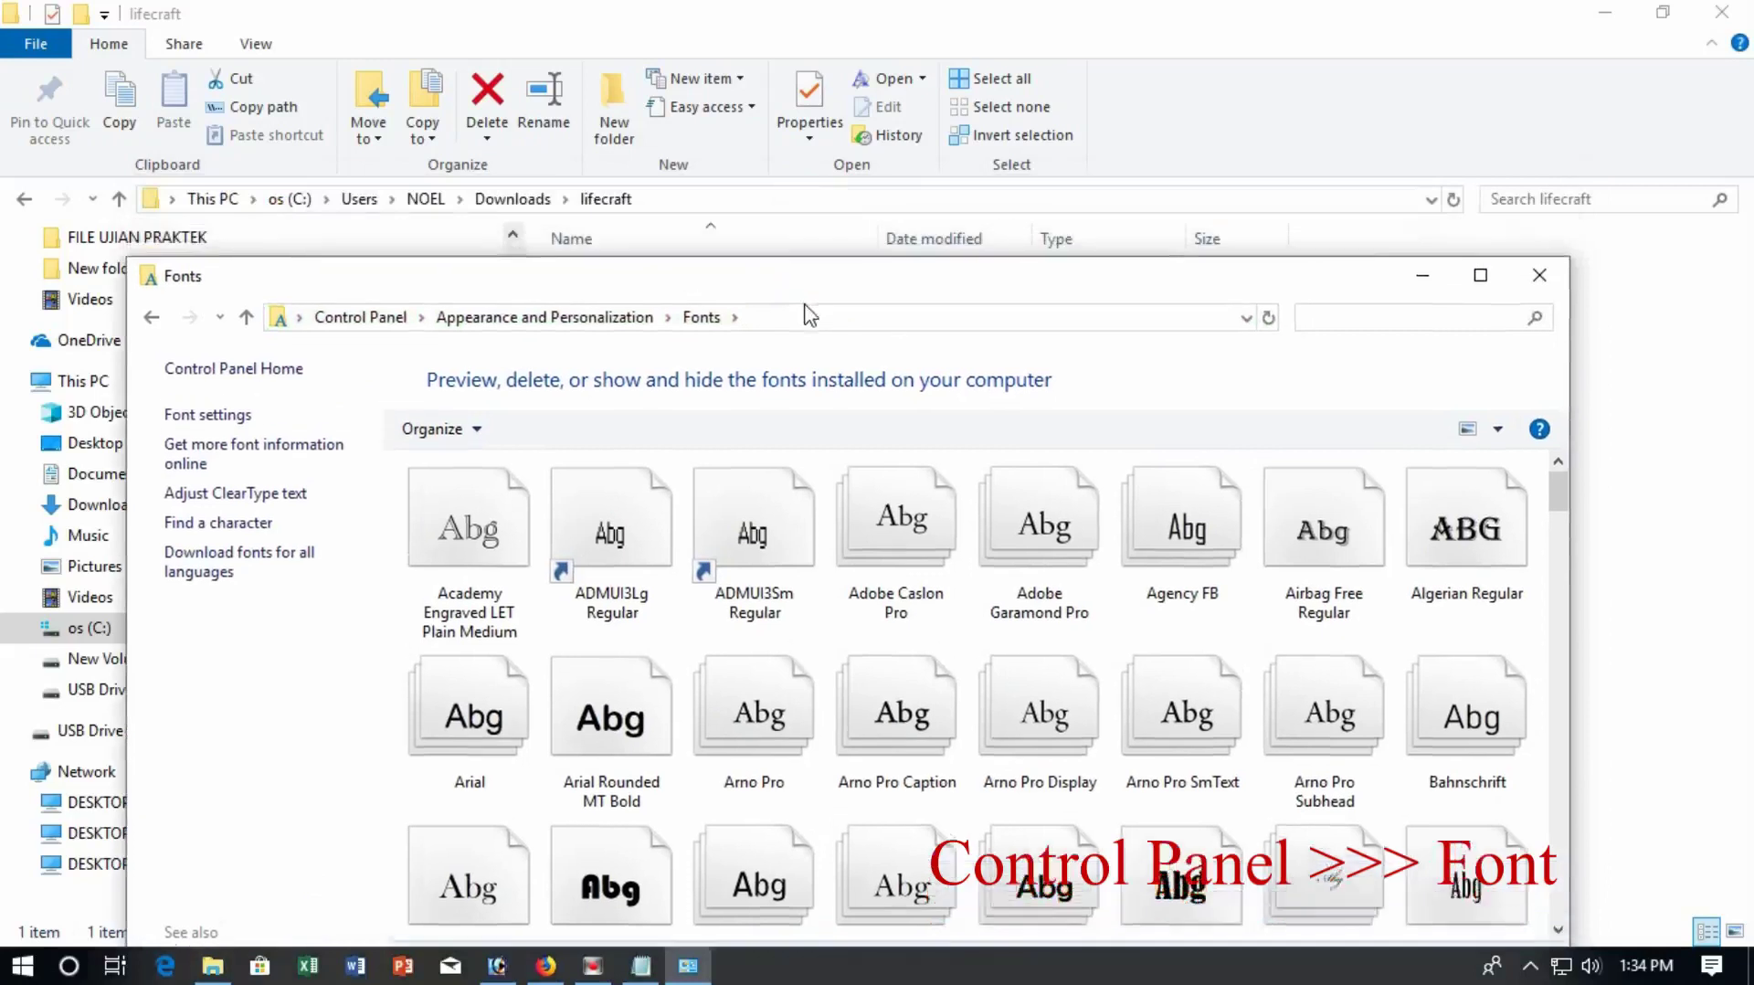
pyautogui.moveTo(631, 275); pyautogui.dragTo(706, 731)
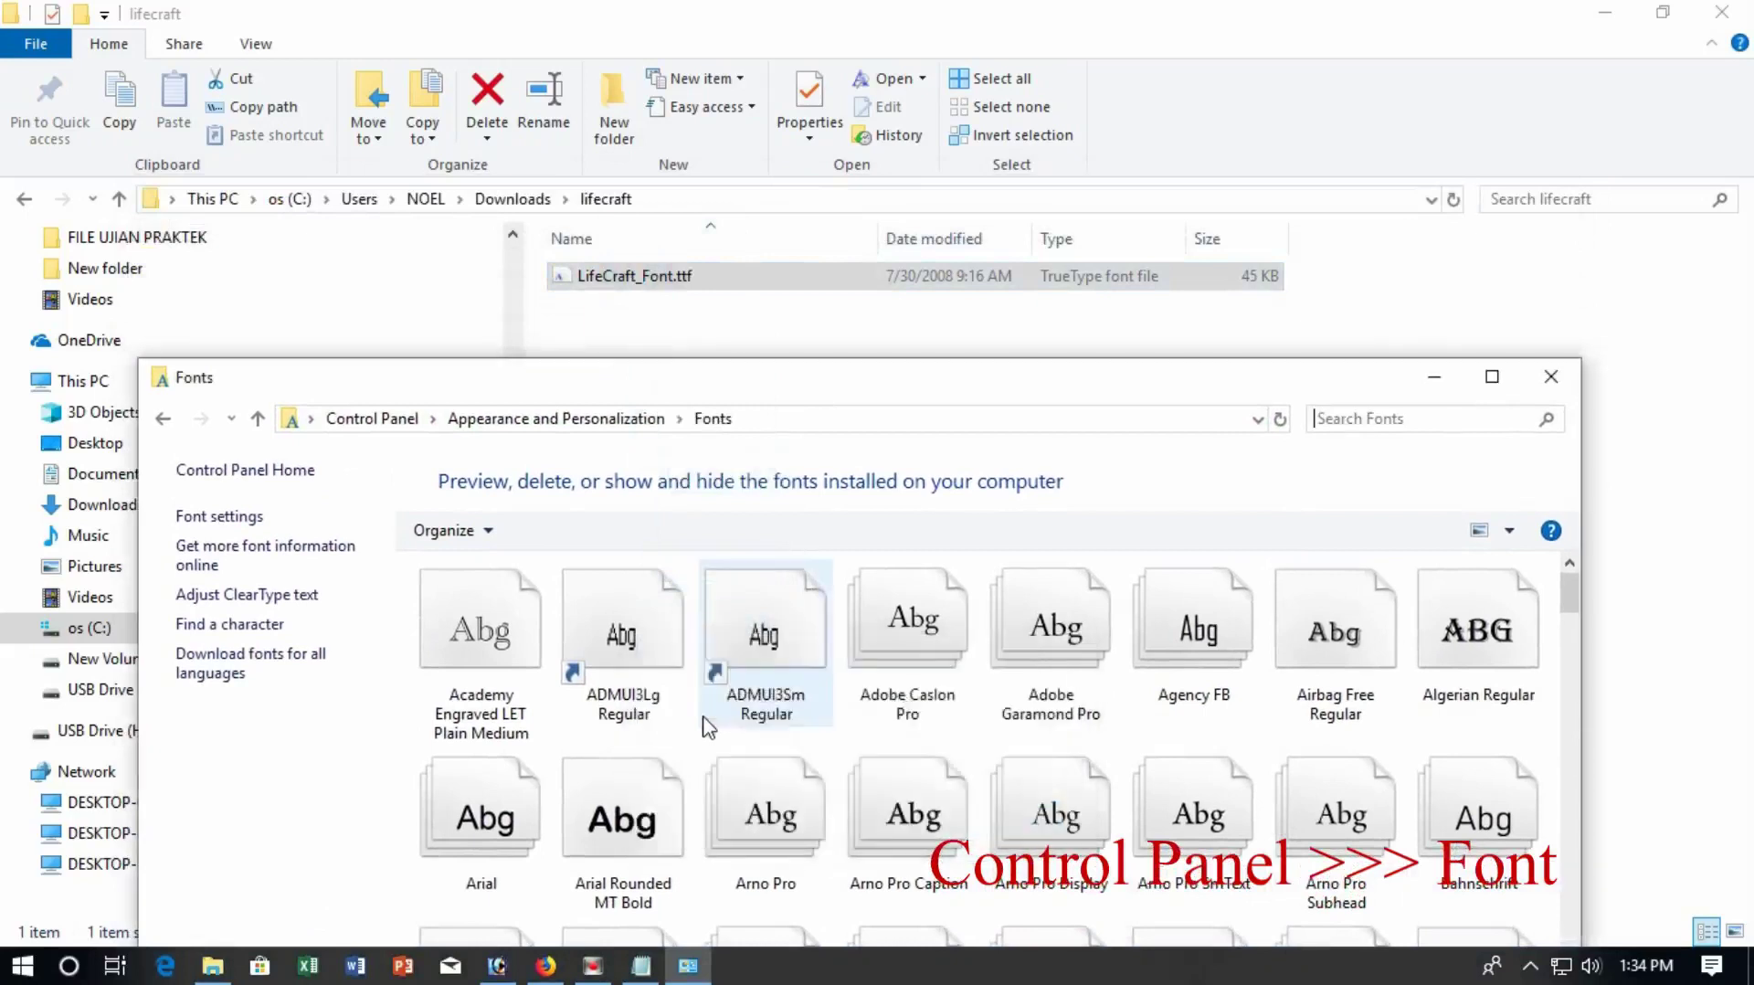
# Step: Close the Fonts window and the lifecraft folder window
pyautogui.moveTo(1133, 378); pyautogui.dragTo(1132, 150)
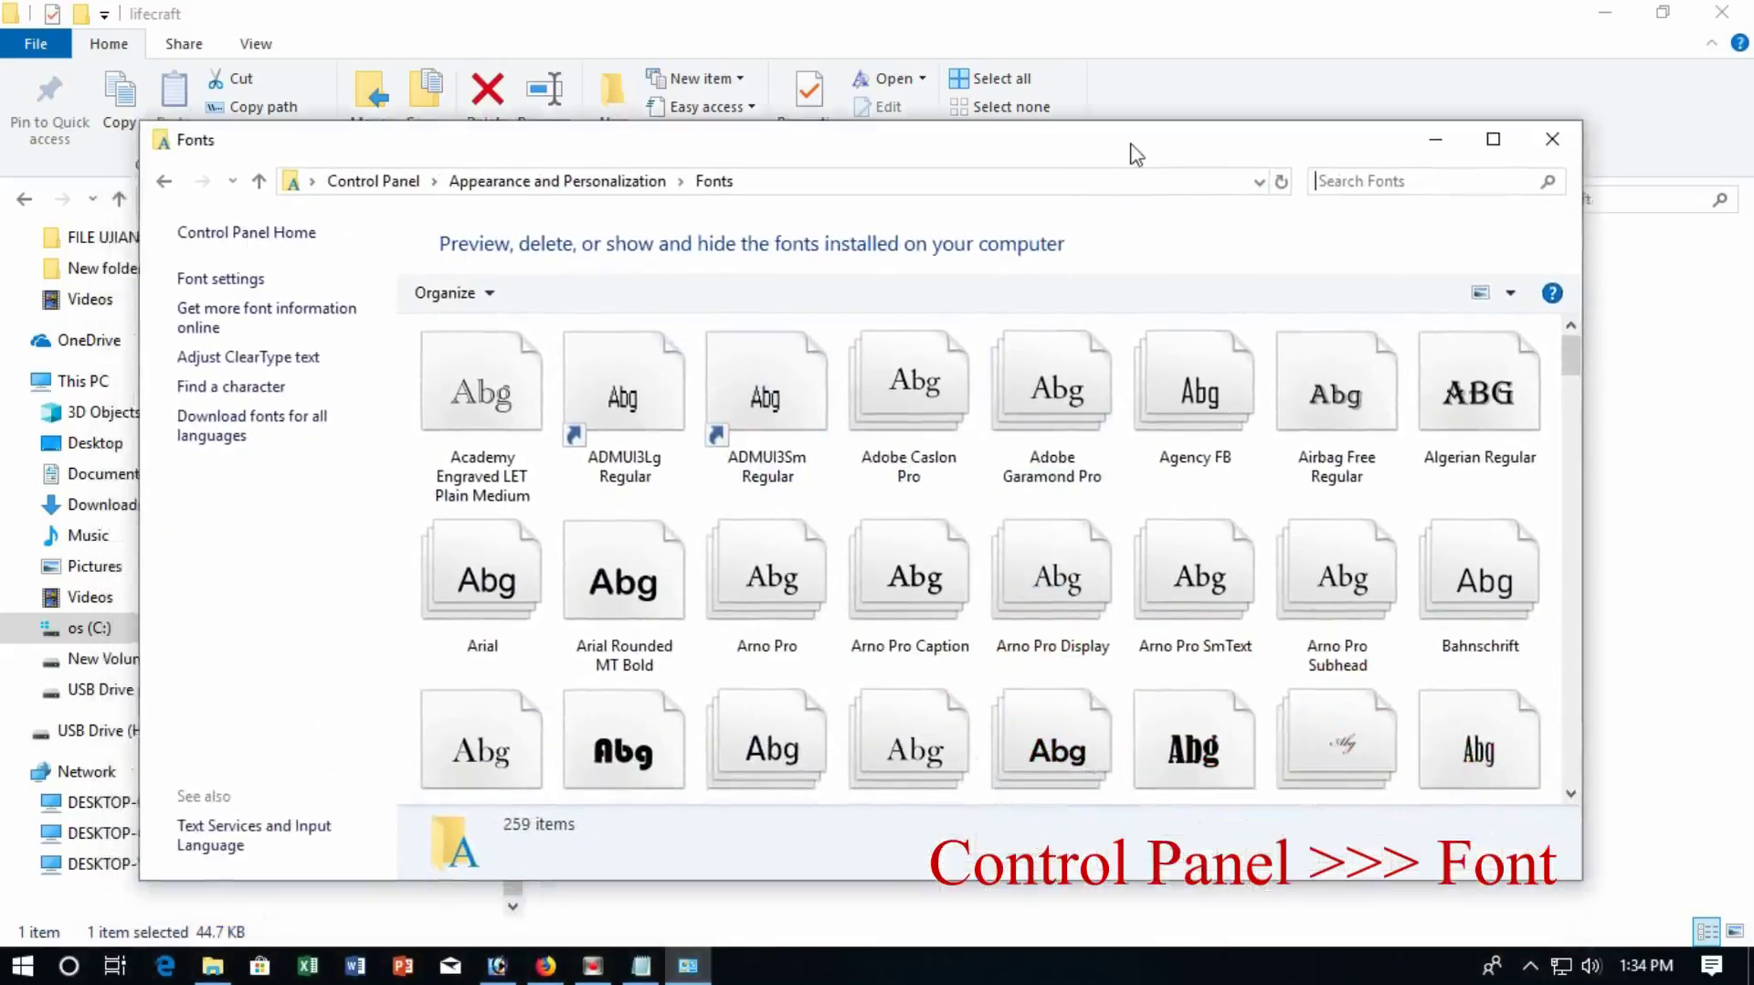
pyautogui.click(1559, 137)
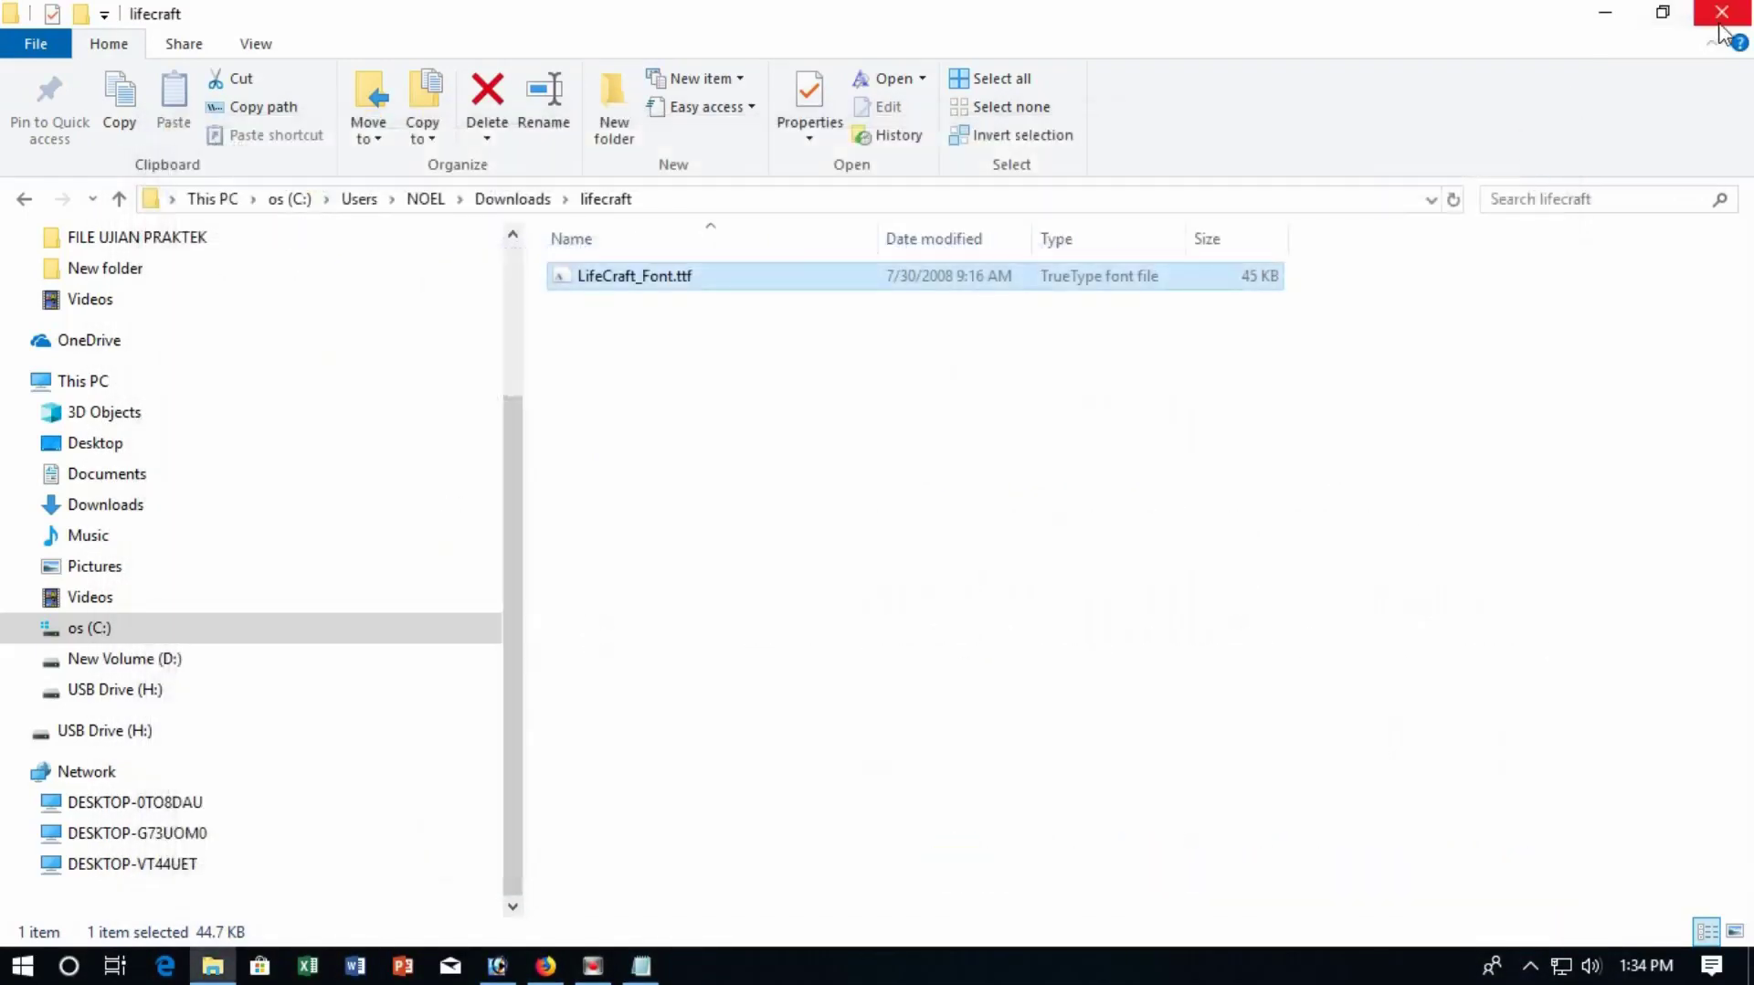
pyautogui.click(1722, 13)
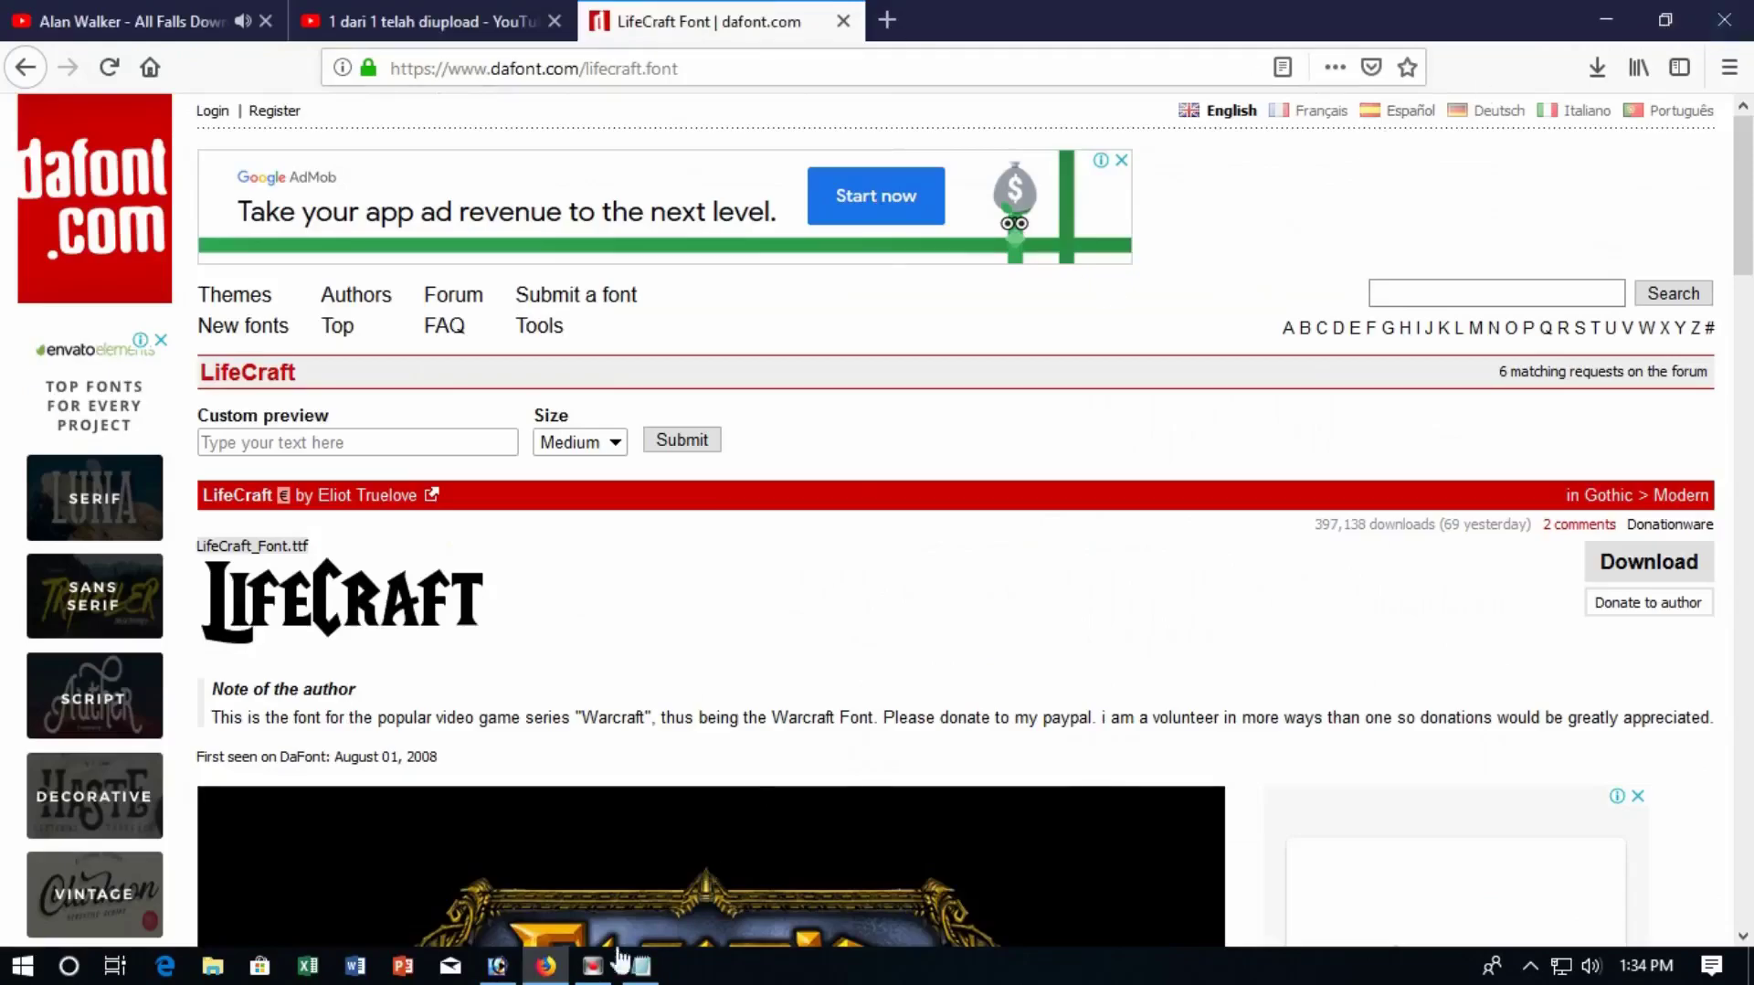
# Step: Back in Photoshop, set the type font to LifeCraft at 72 pt
pyautogui.click(497, 970)
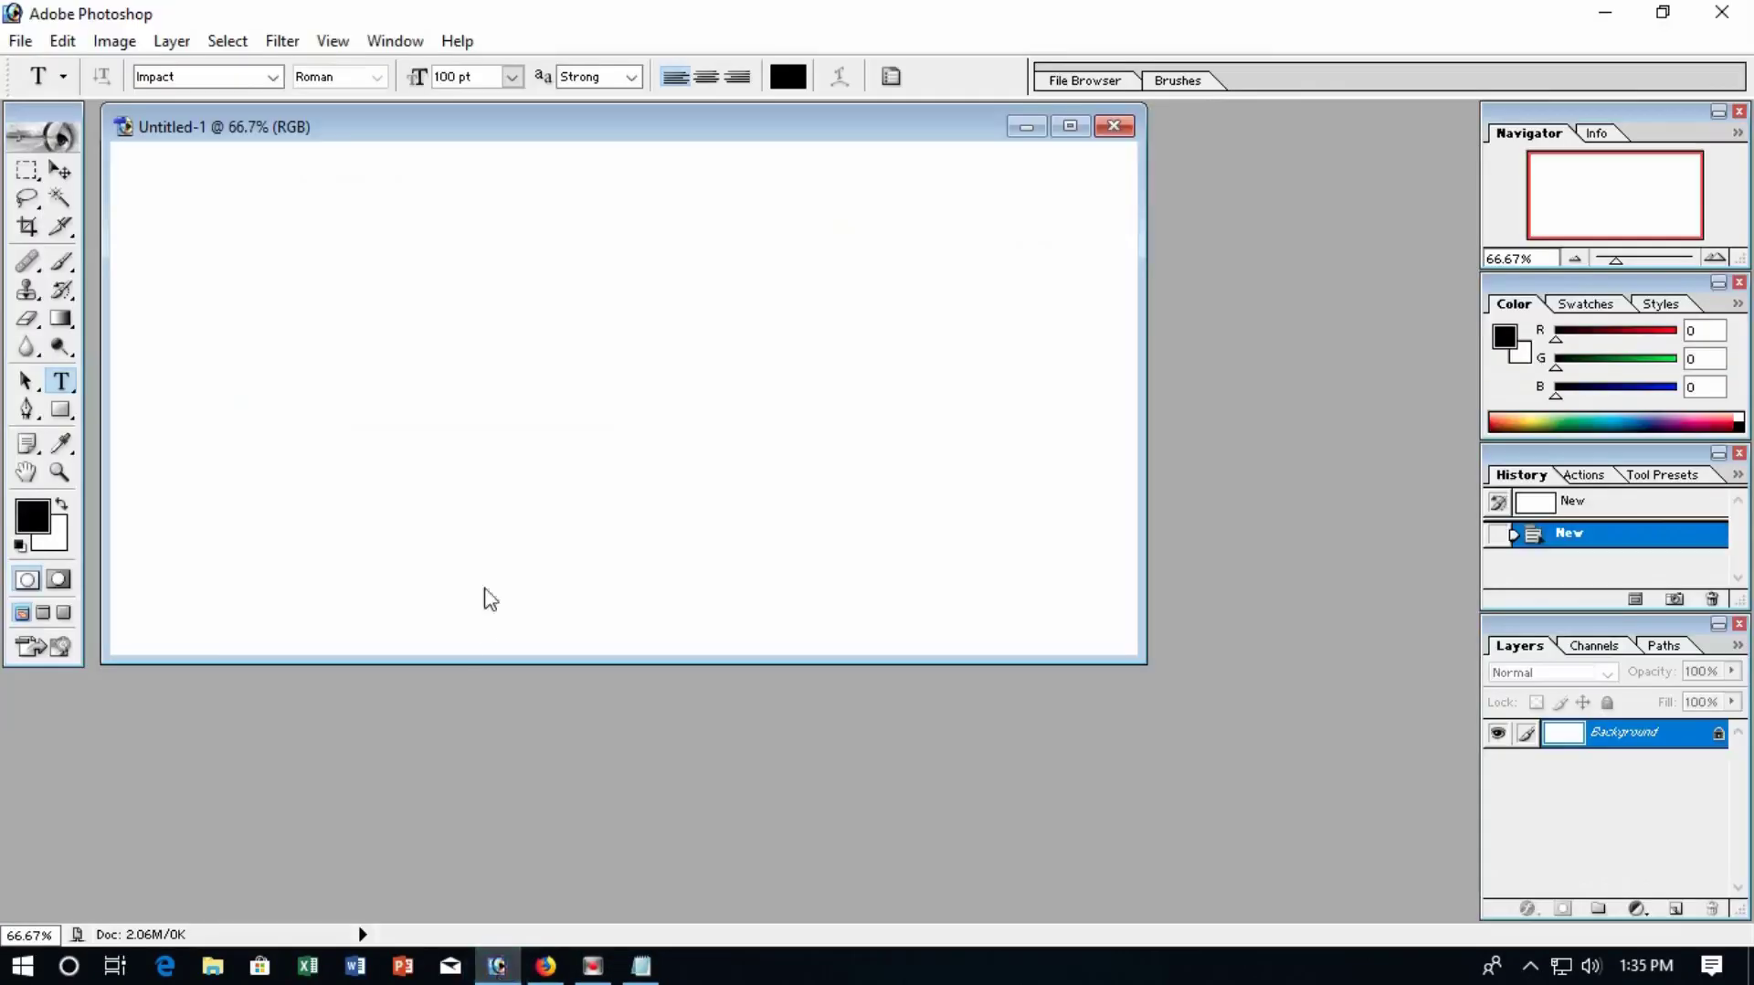
pyautogui.click(272, 77)
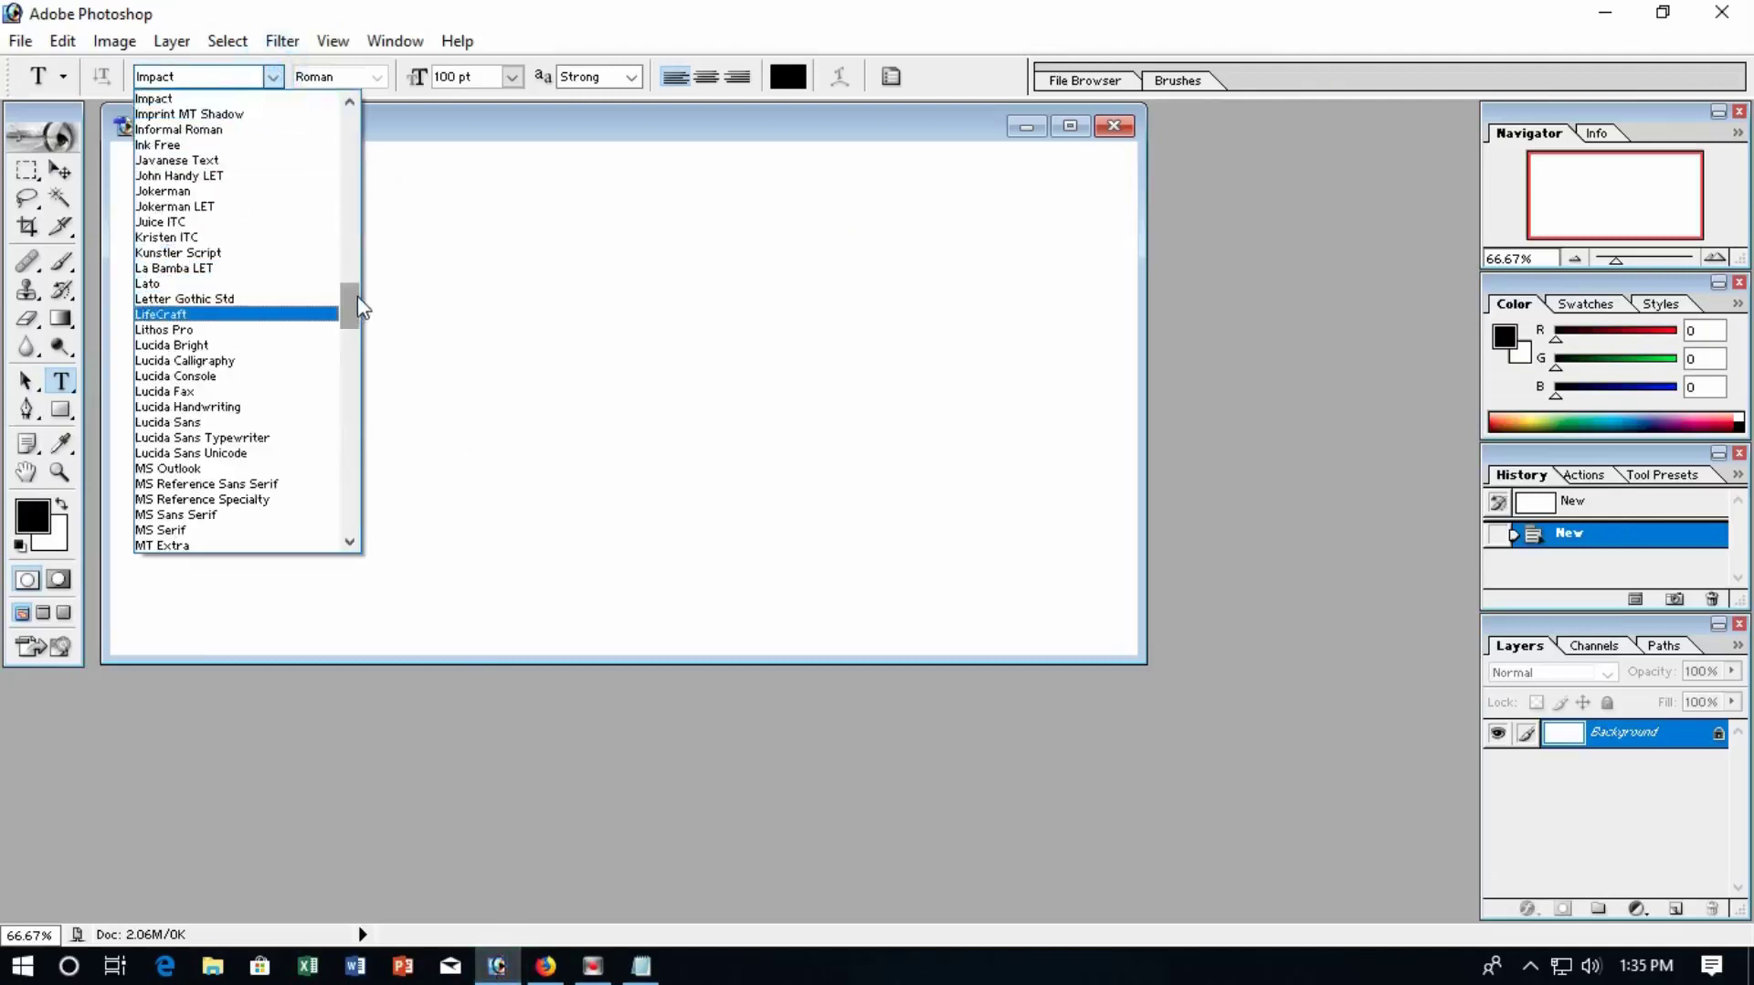
pyautogui.click(247, 313)
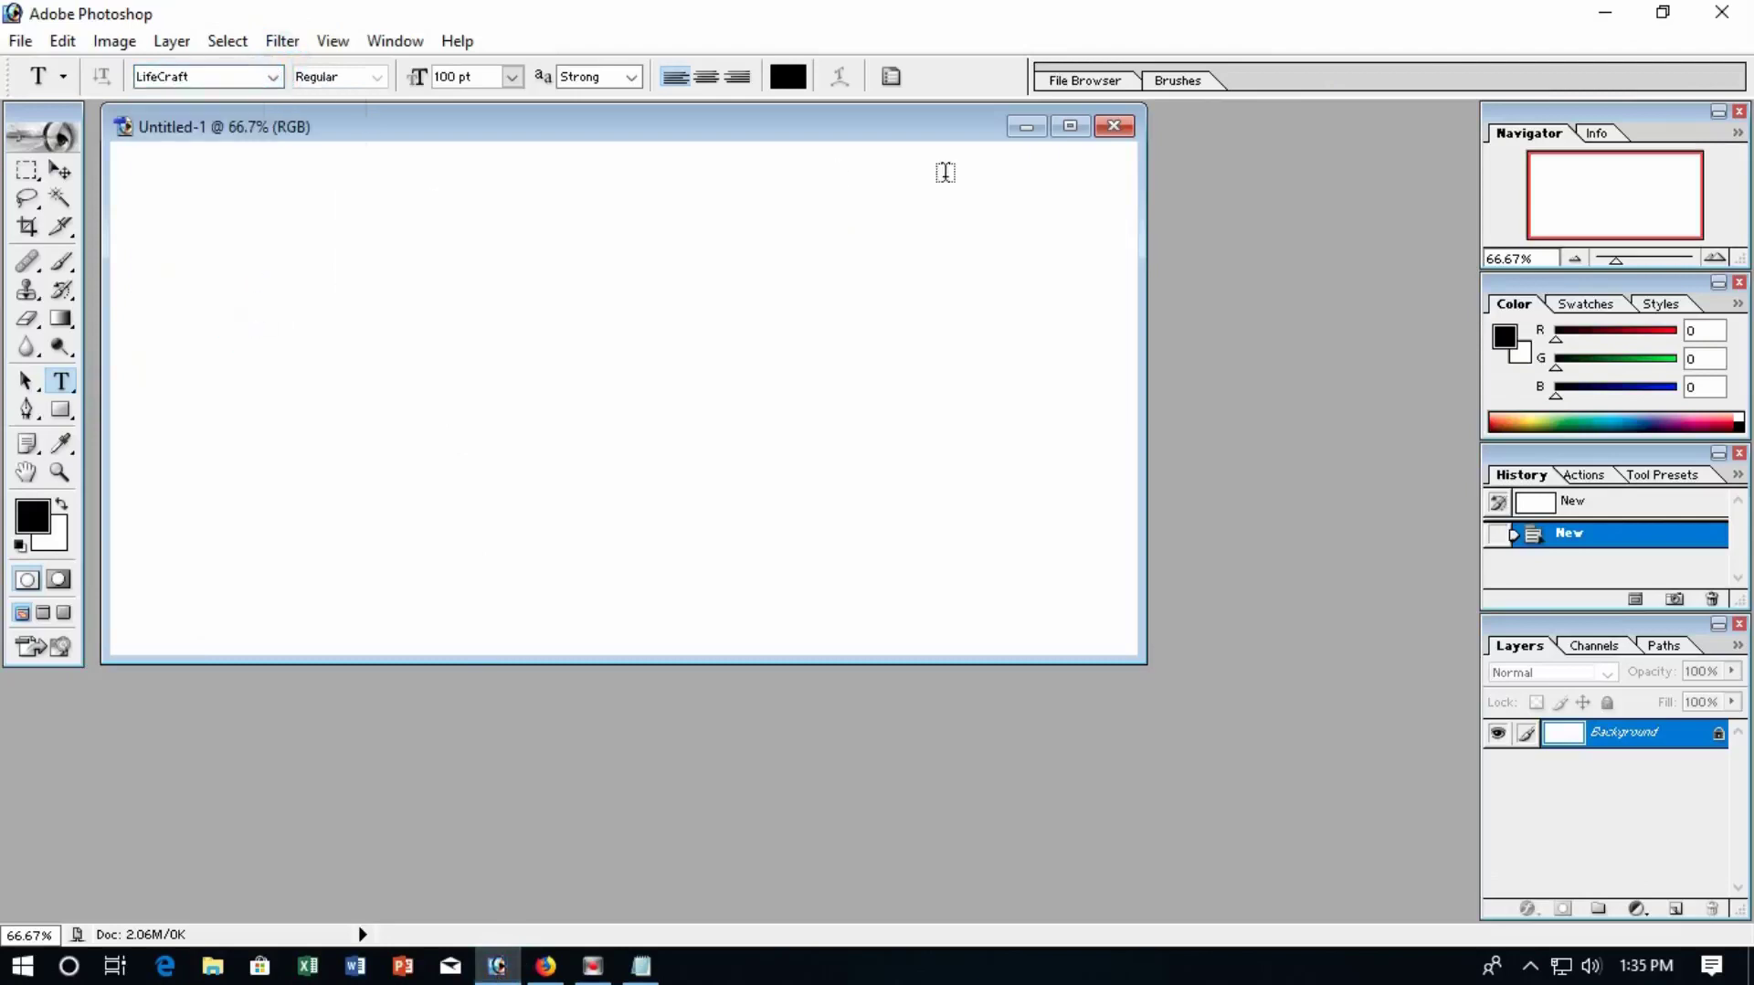
pyautogui.click(510, 80)
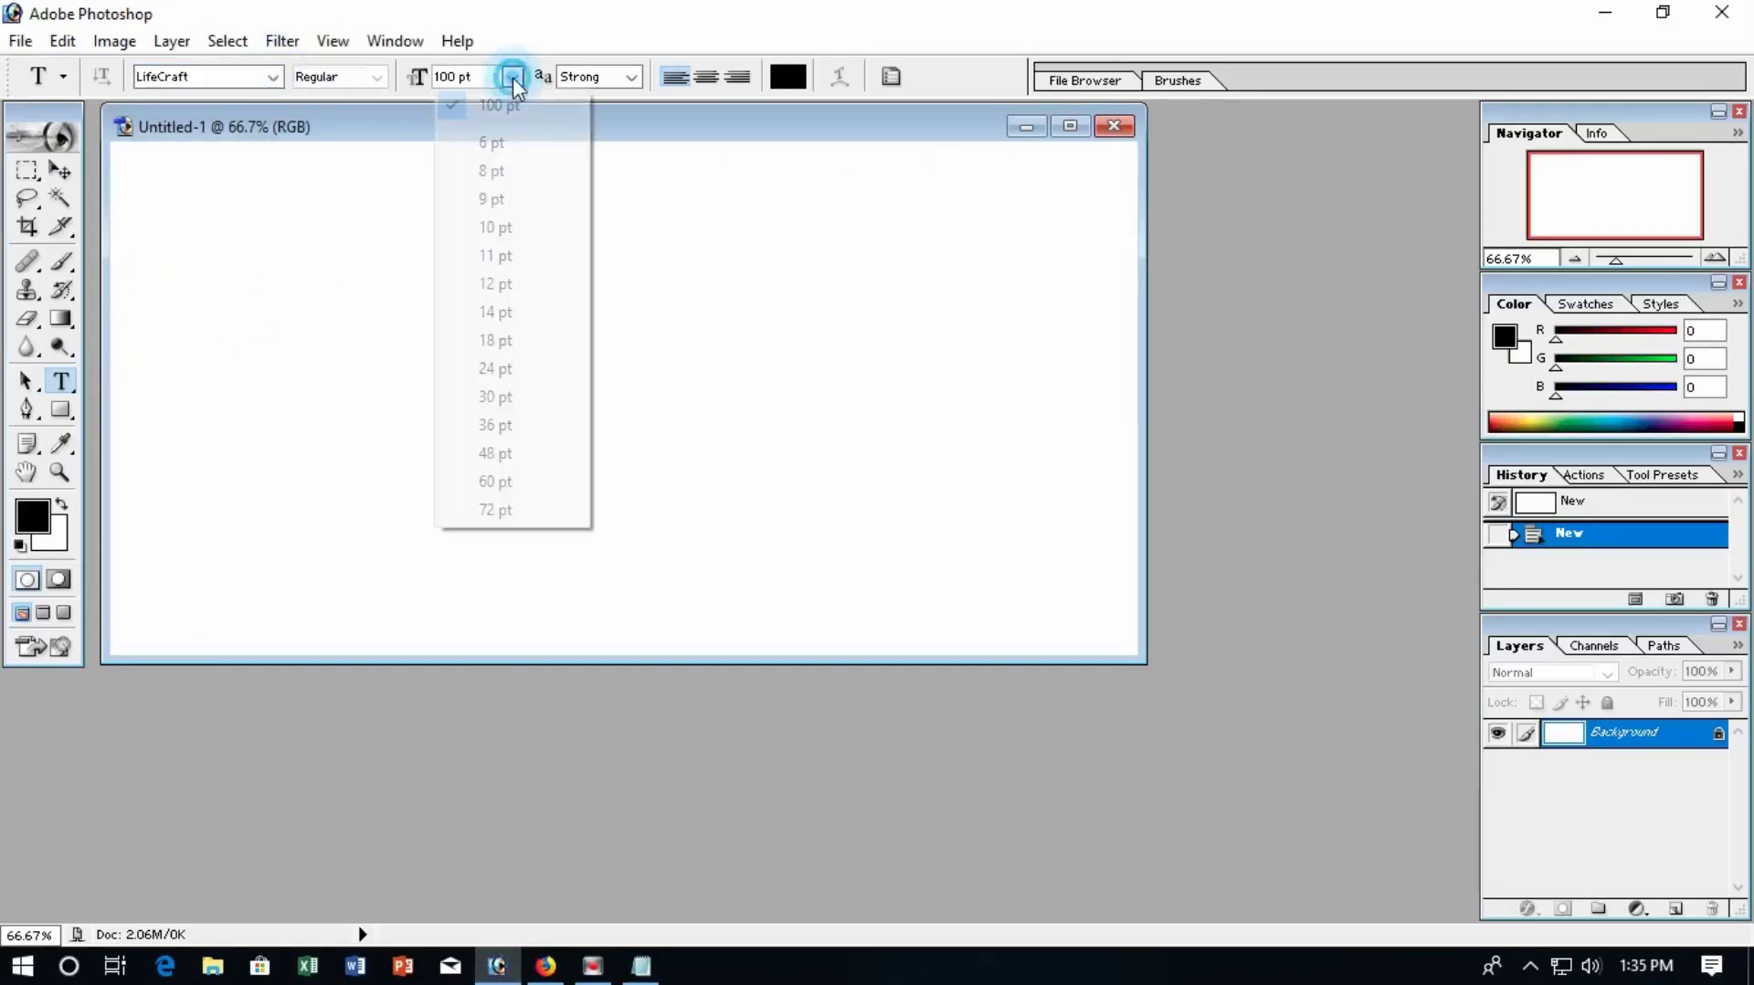
pyautogui.click(528, 517)
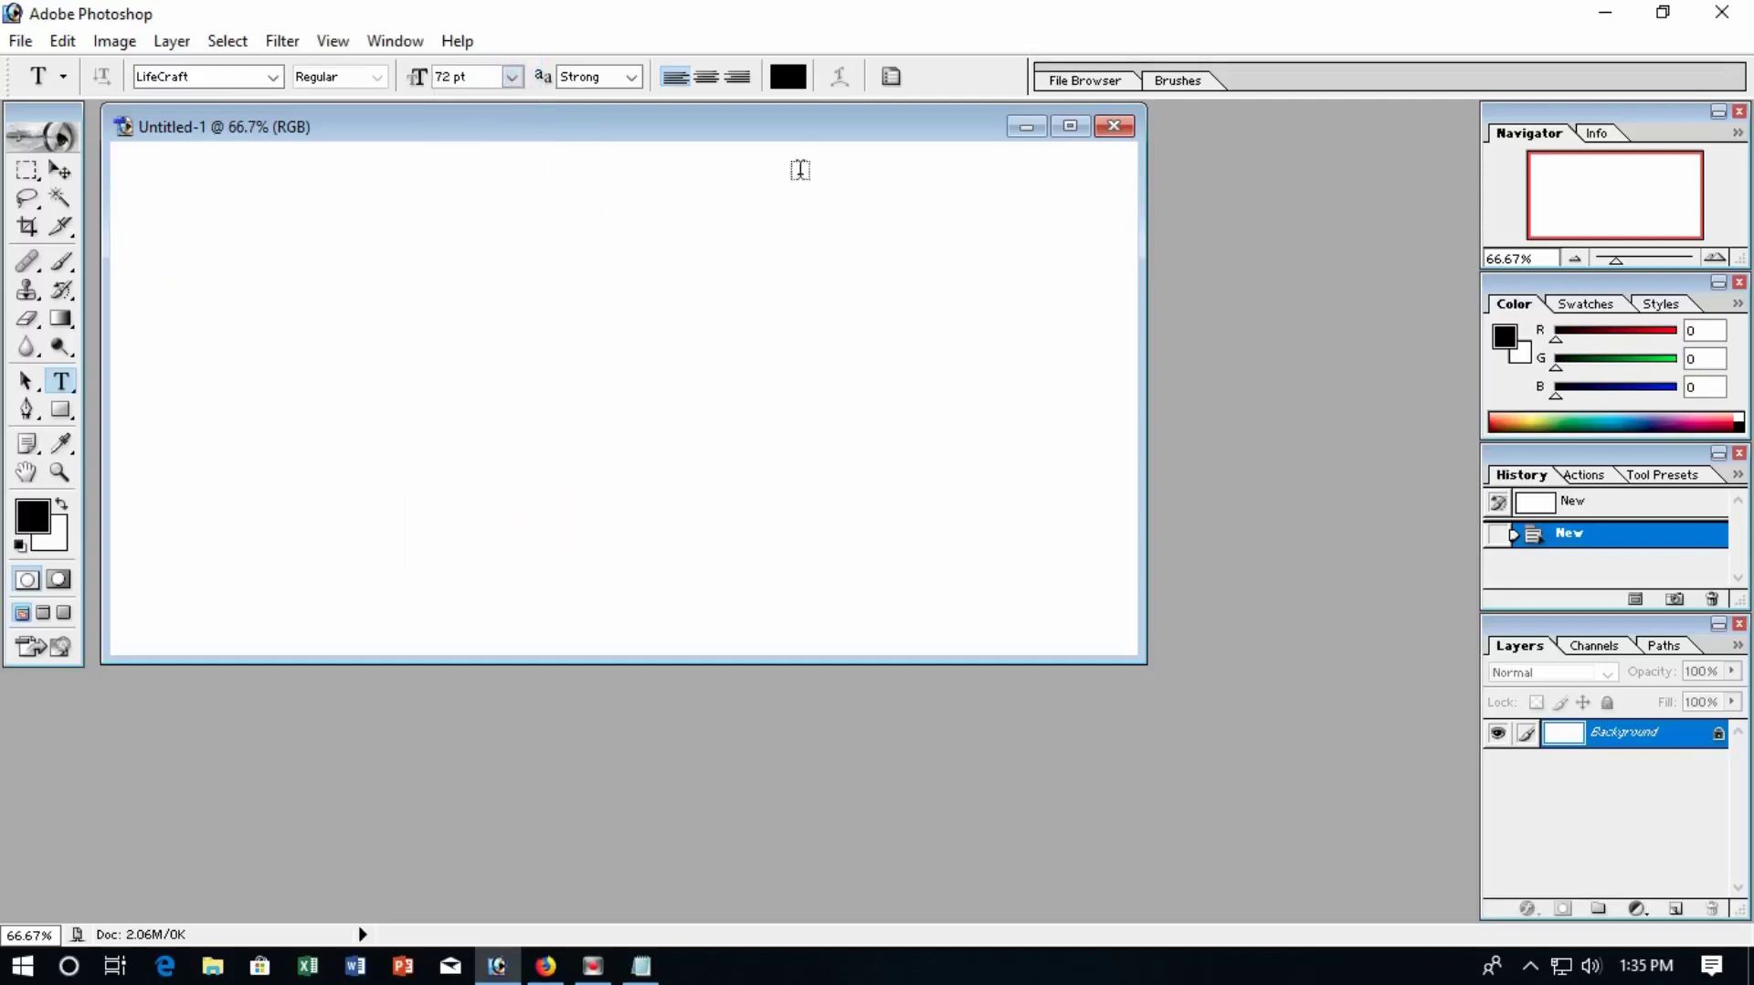
# Step: Set the text colour to light blue 5BB8FF and anti-aliasing to Sharp
pyautogui.click(788, 77)
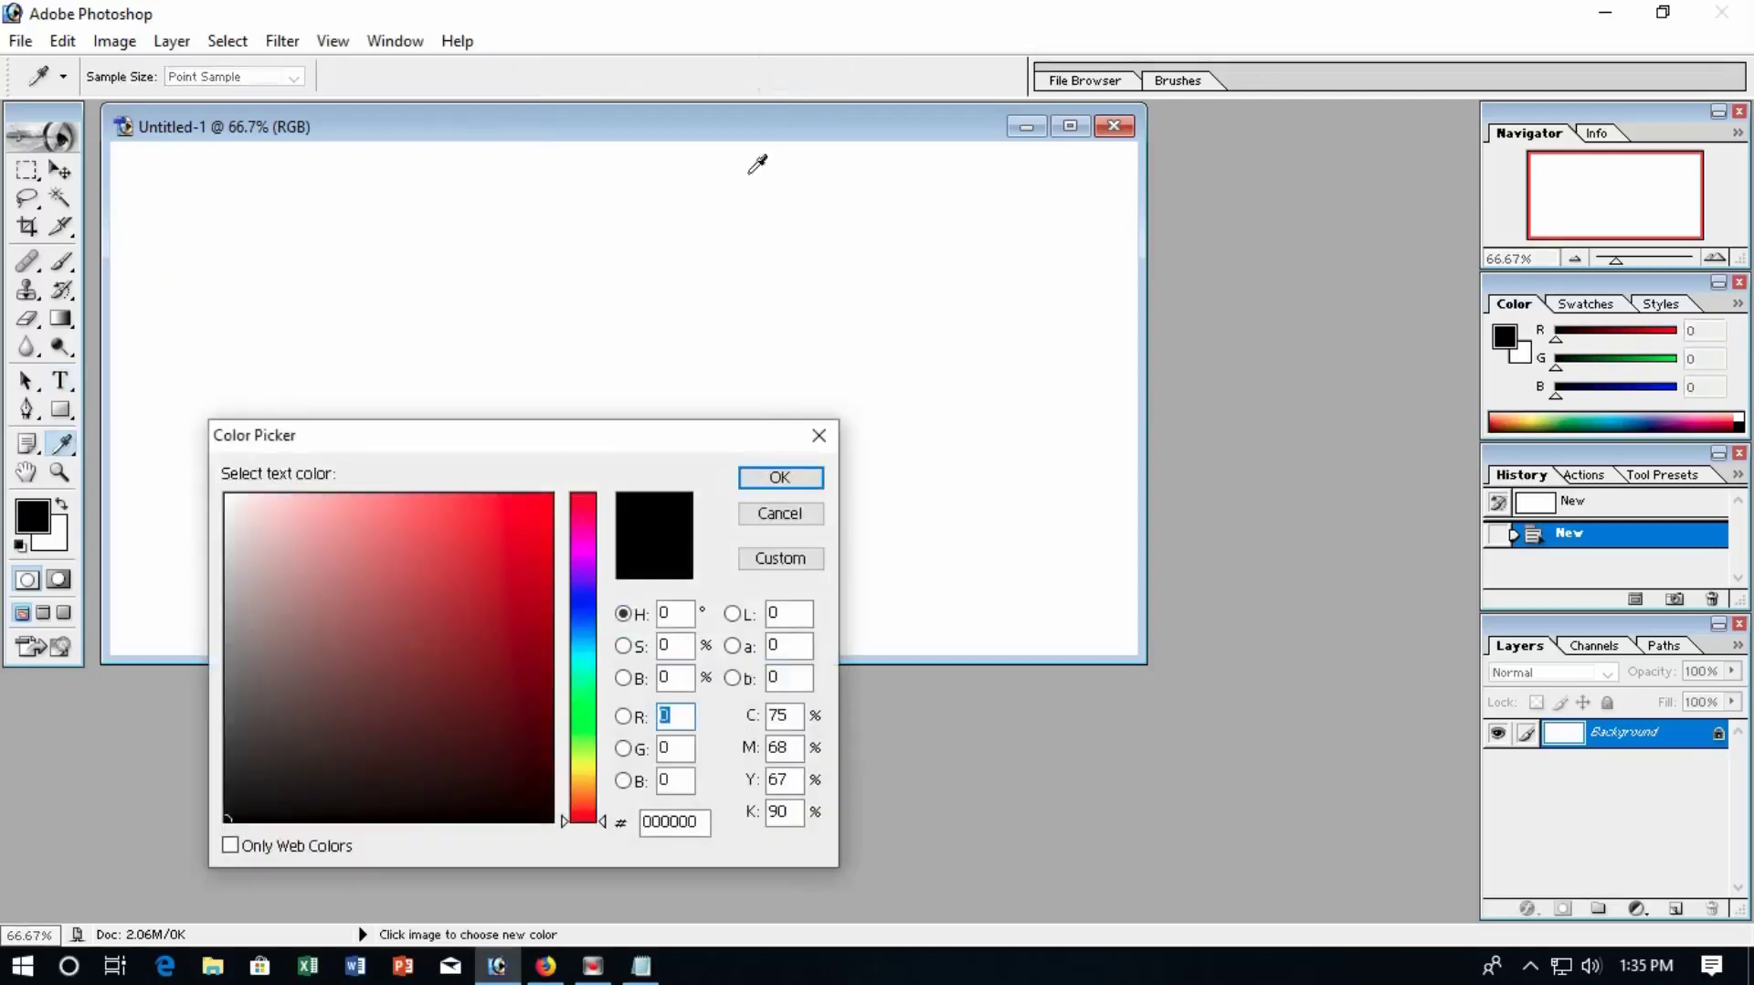
pyautogui.moveTo(472, 504)
pyautogui.mouseDown()
pyautogui.moveTo(345, 490)
pyautogui.moveTo(549, 560)
pyautogui.moveTo(457, 467)
pyautogui.moveTo(388, 492)
pyautogui.moveTo(435, 496)
pyautogui.mouseUp()
pyautogui.click(588, 607)
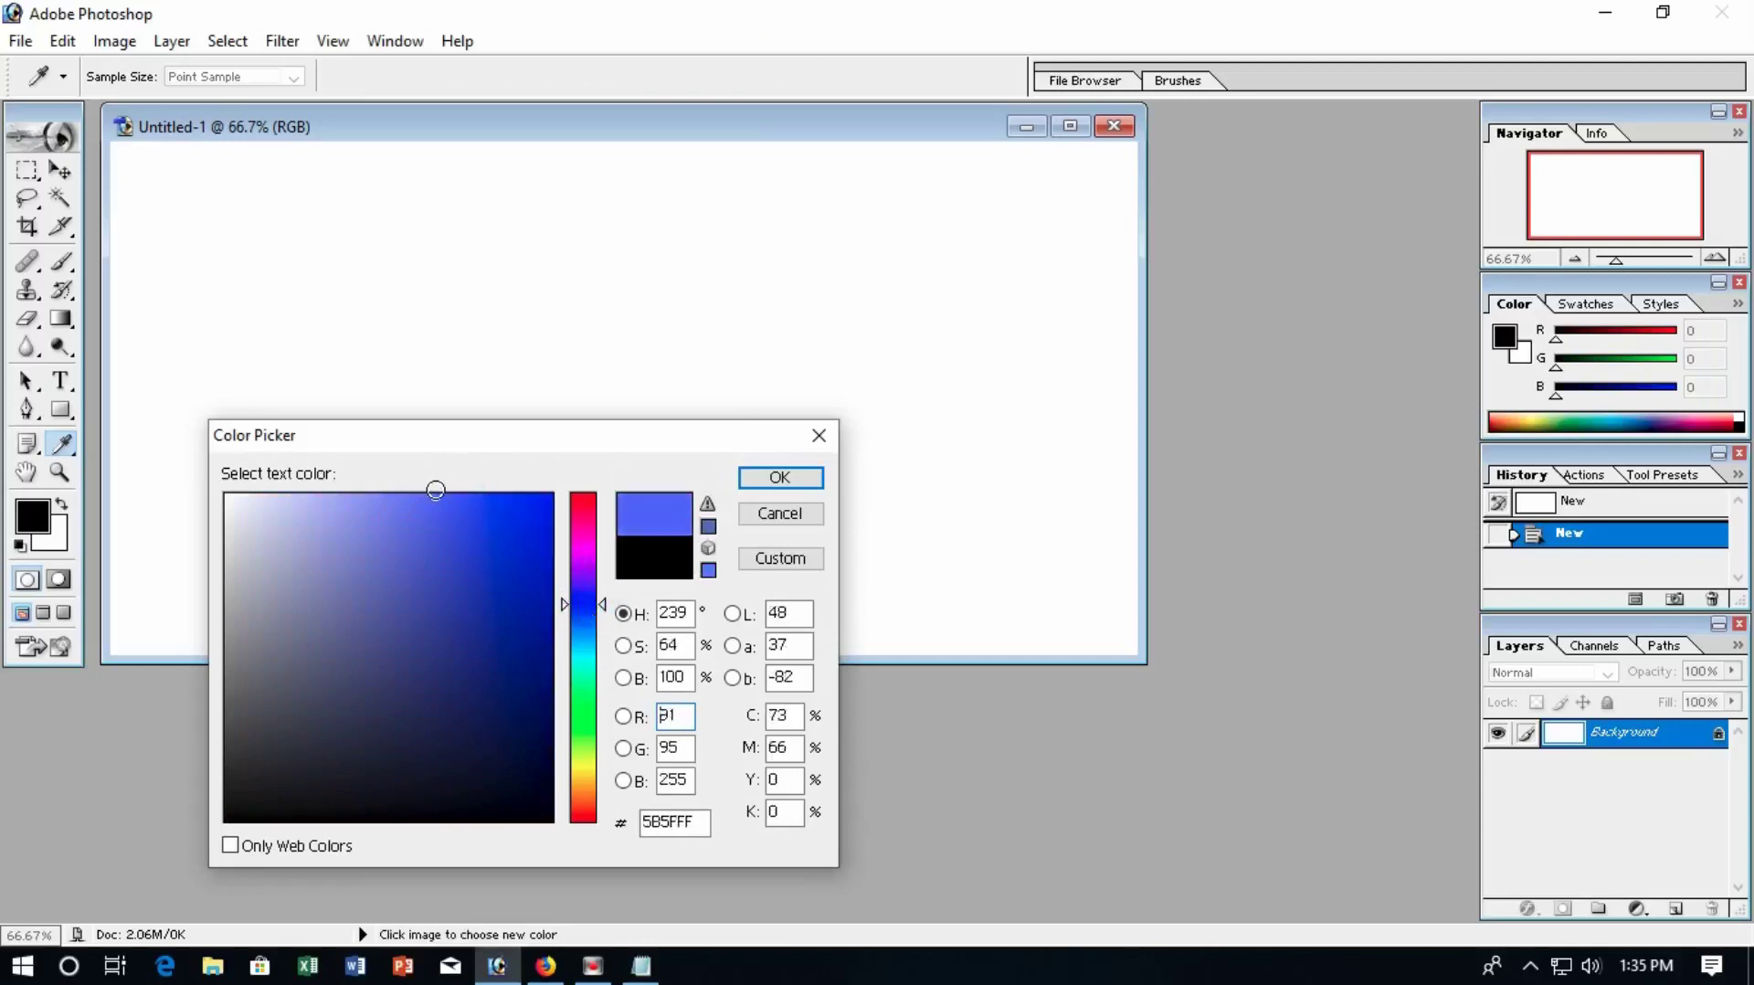
pyautogui.moveTo(610, 623); pyautogui.dragTo(610, 633)
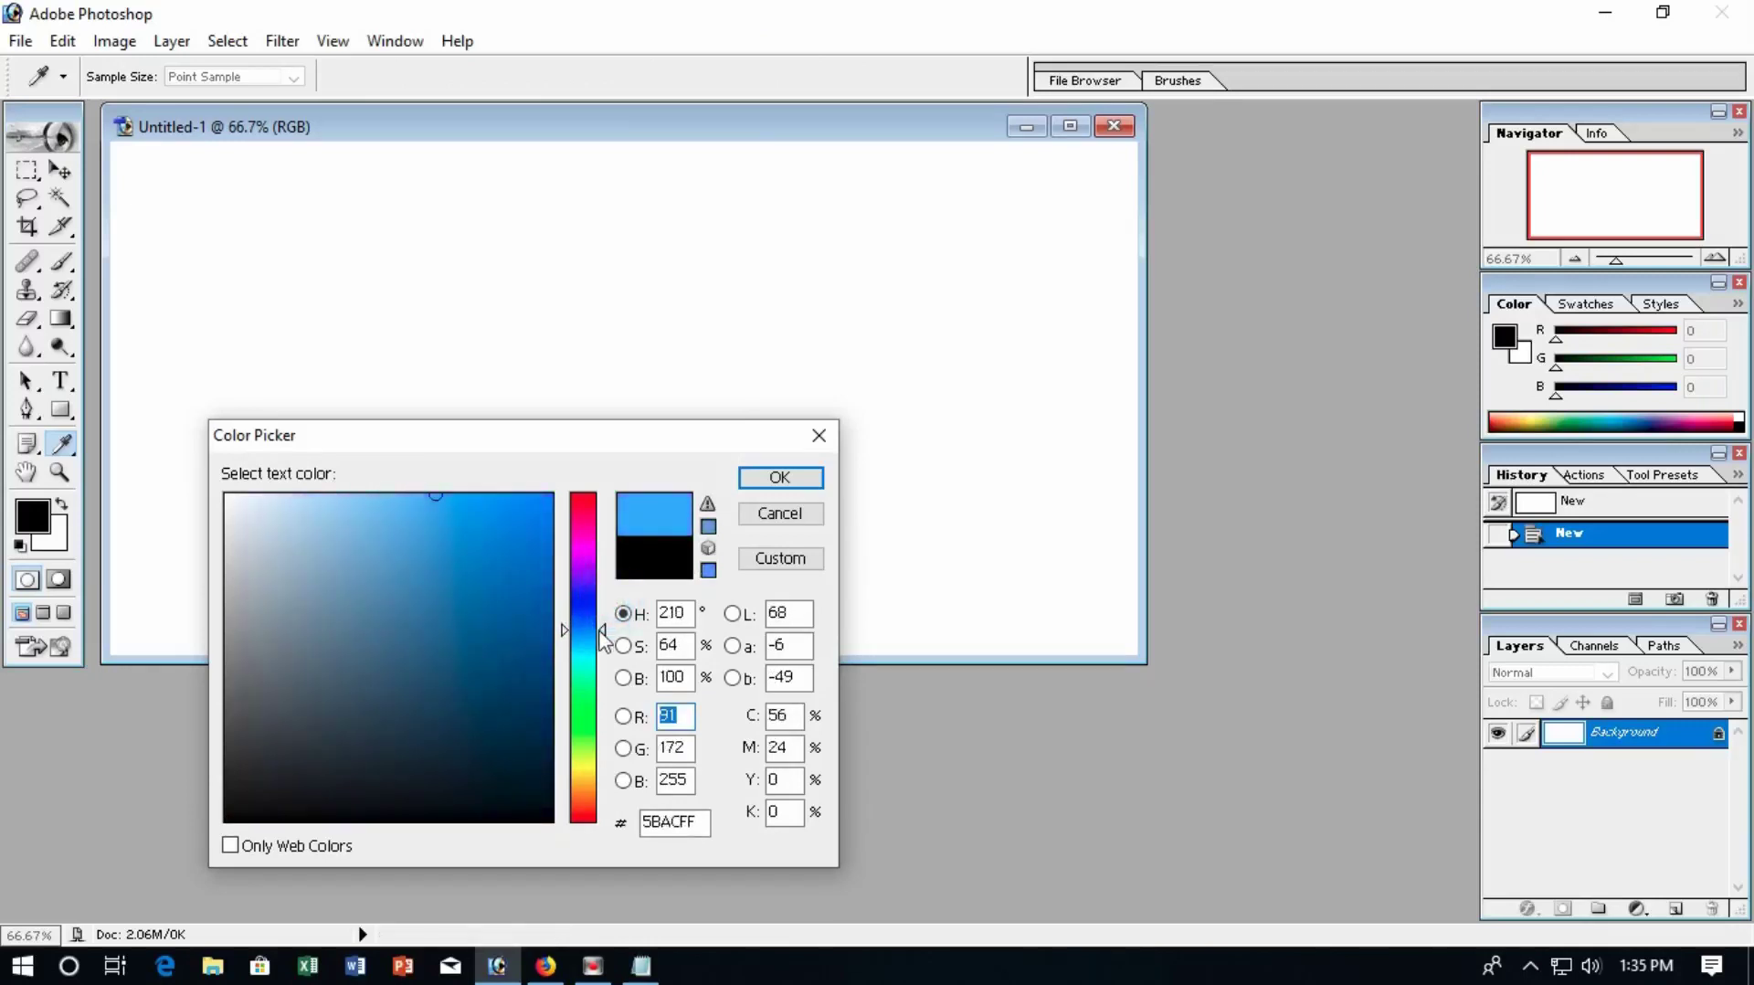
pyautogui.click(767, 484)
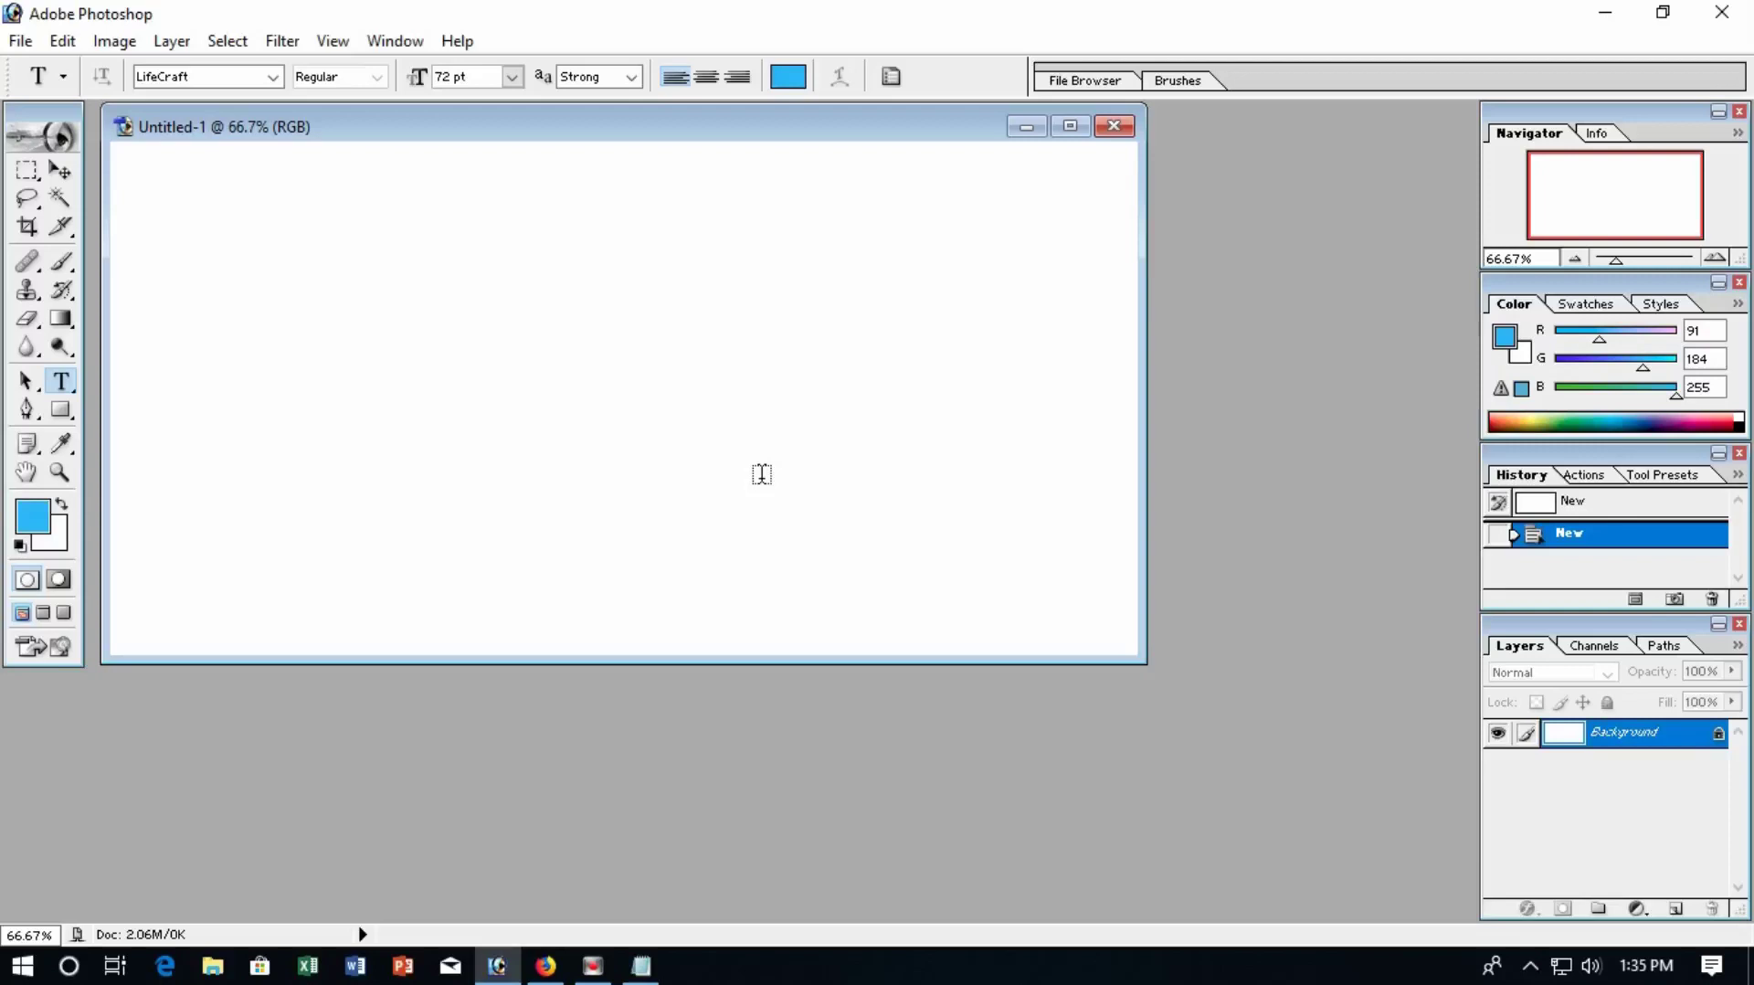
pyautogui.click(630, 76)
pyautogui.click(605, 114)
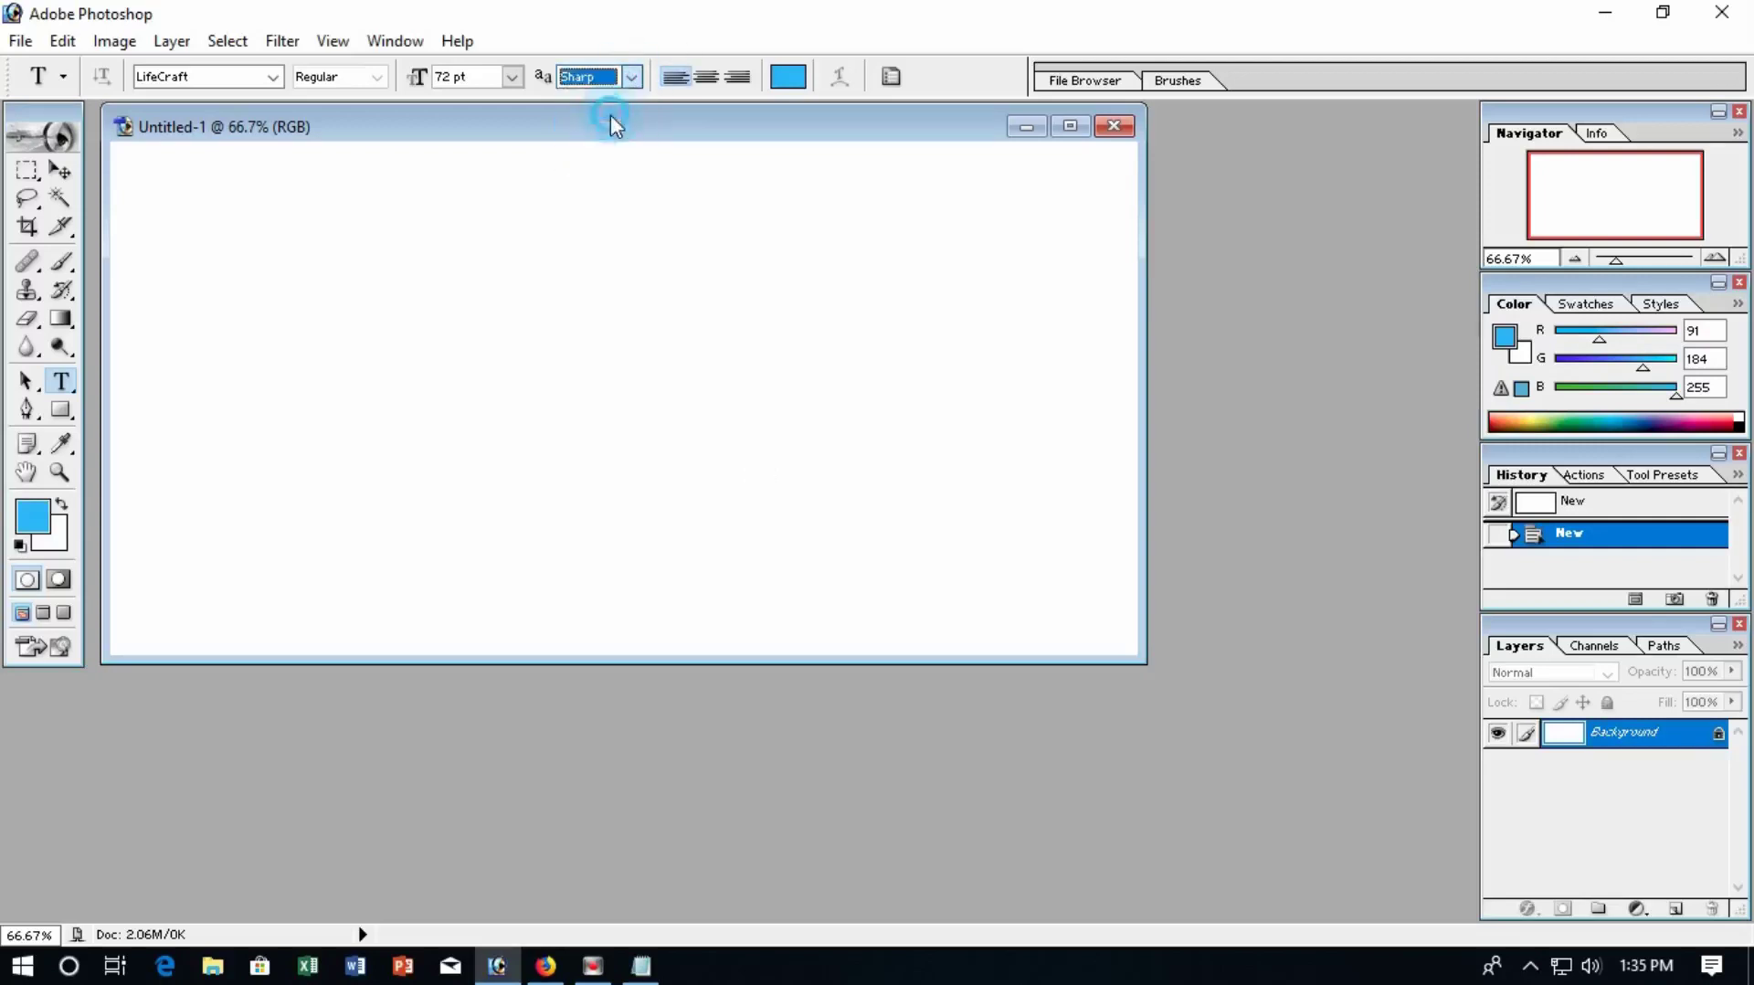
# Step: Type WARCRAFT on the canvas and move it down toward the centre
pyautogui.click(192, 393)
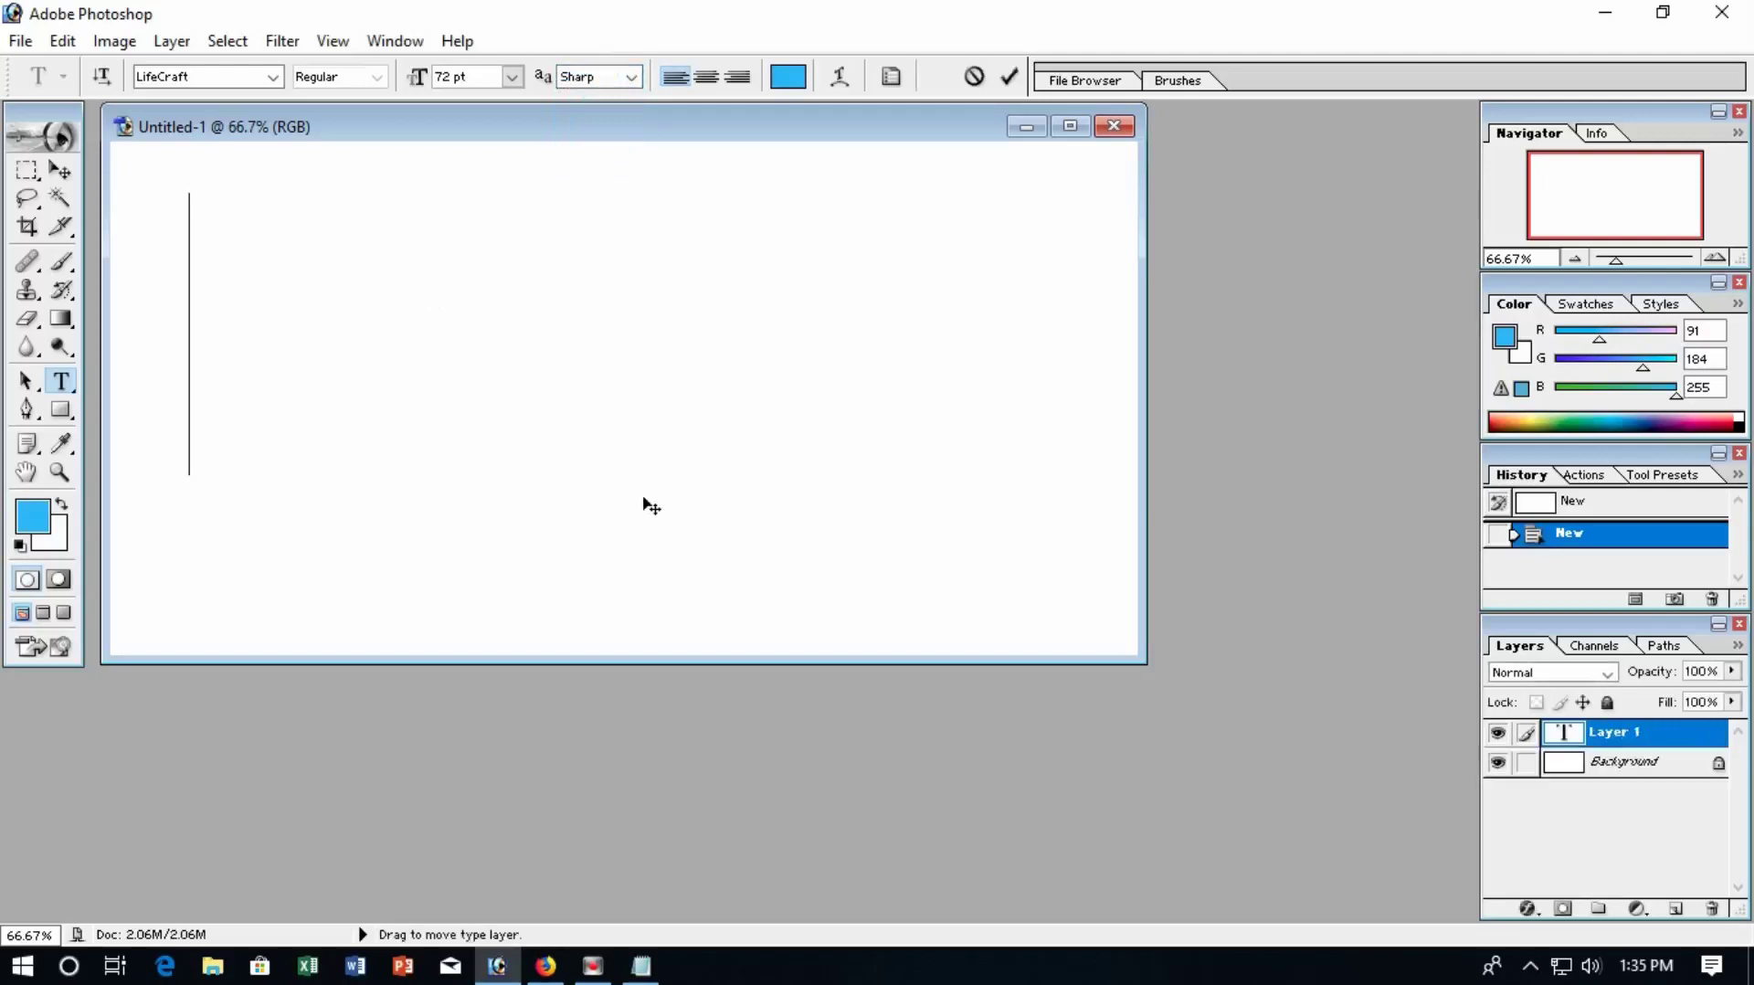
pyautogui.write('WAR')
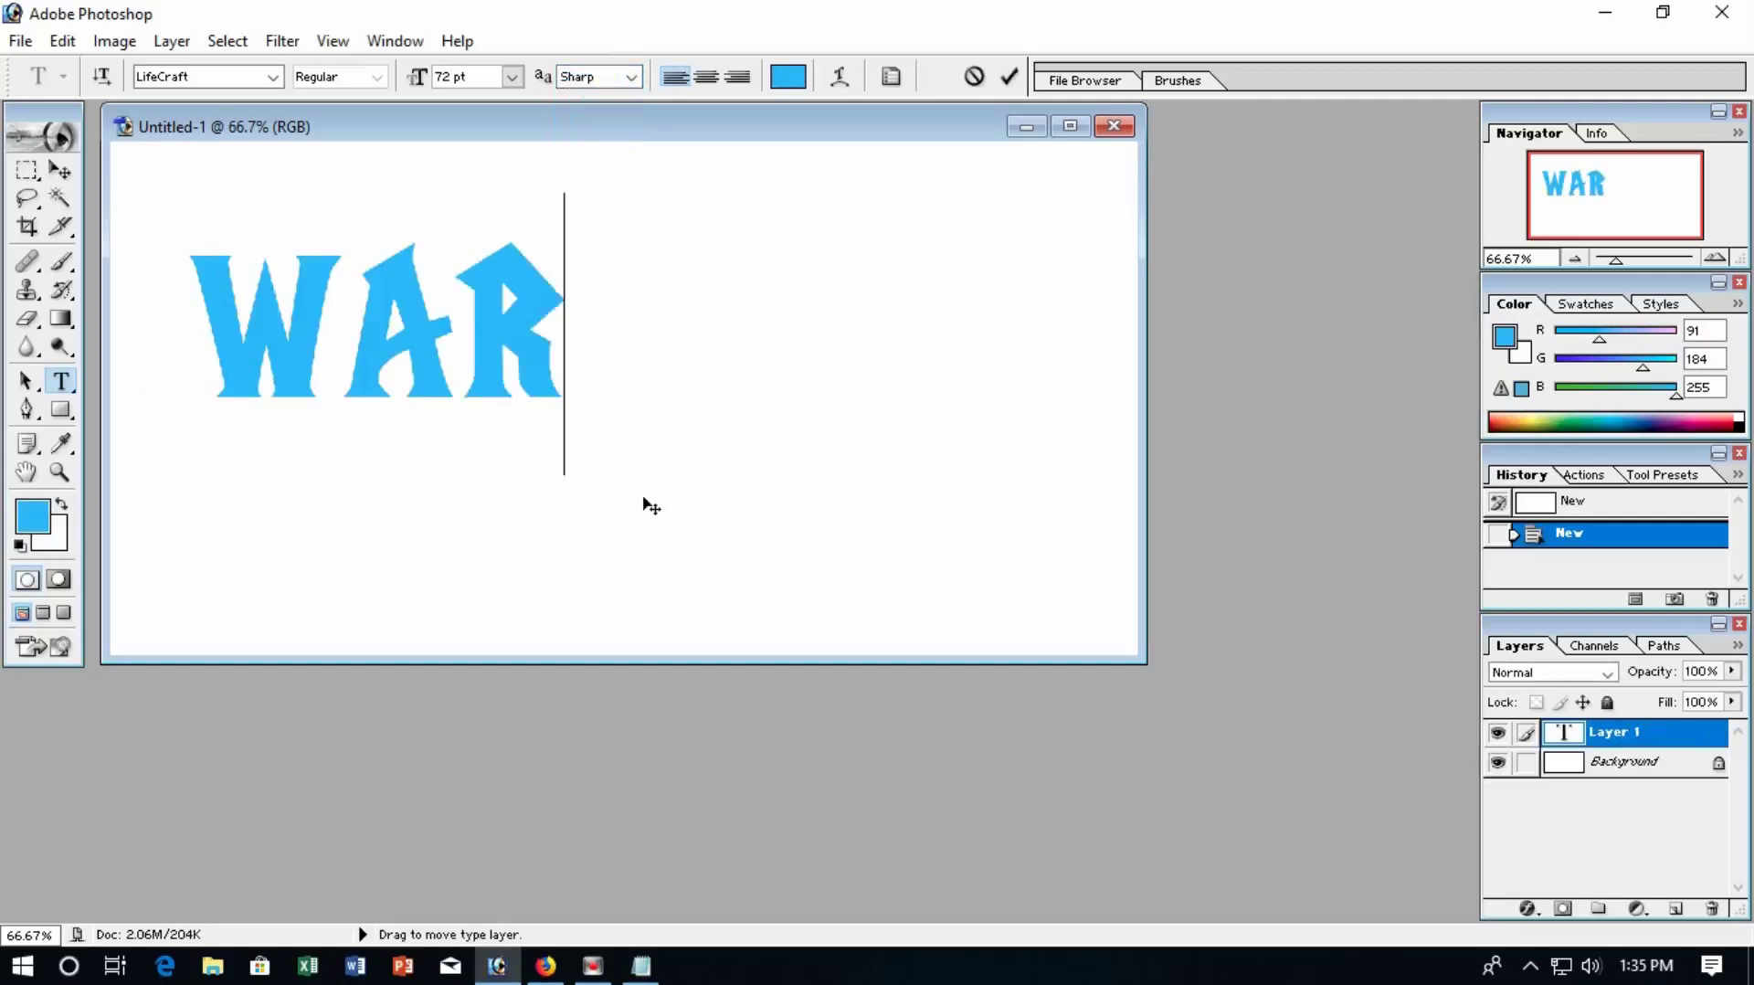
pyautogui.write('CRA')
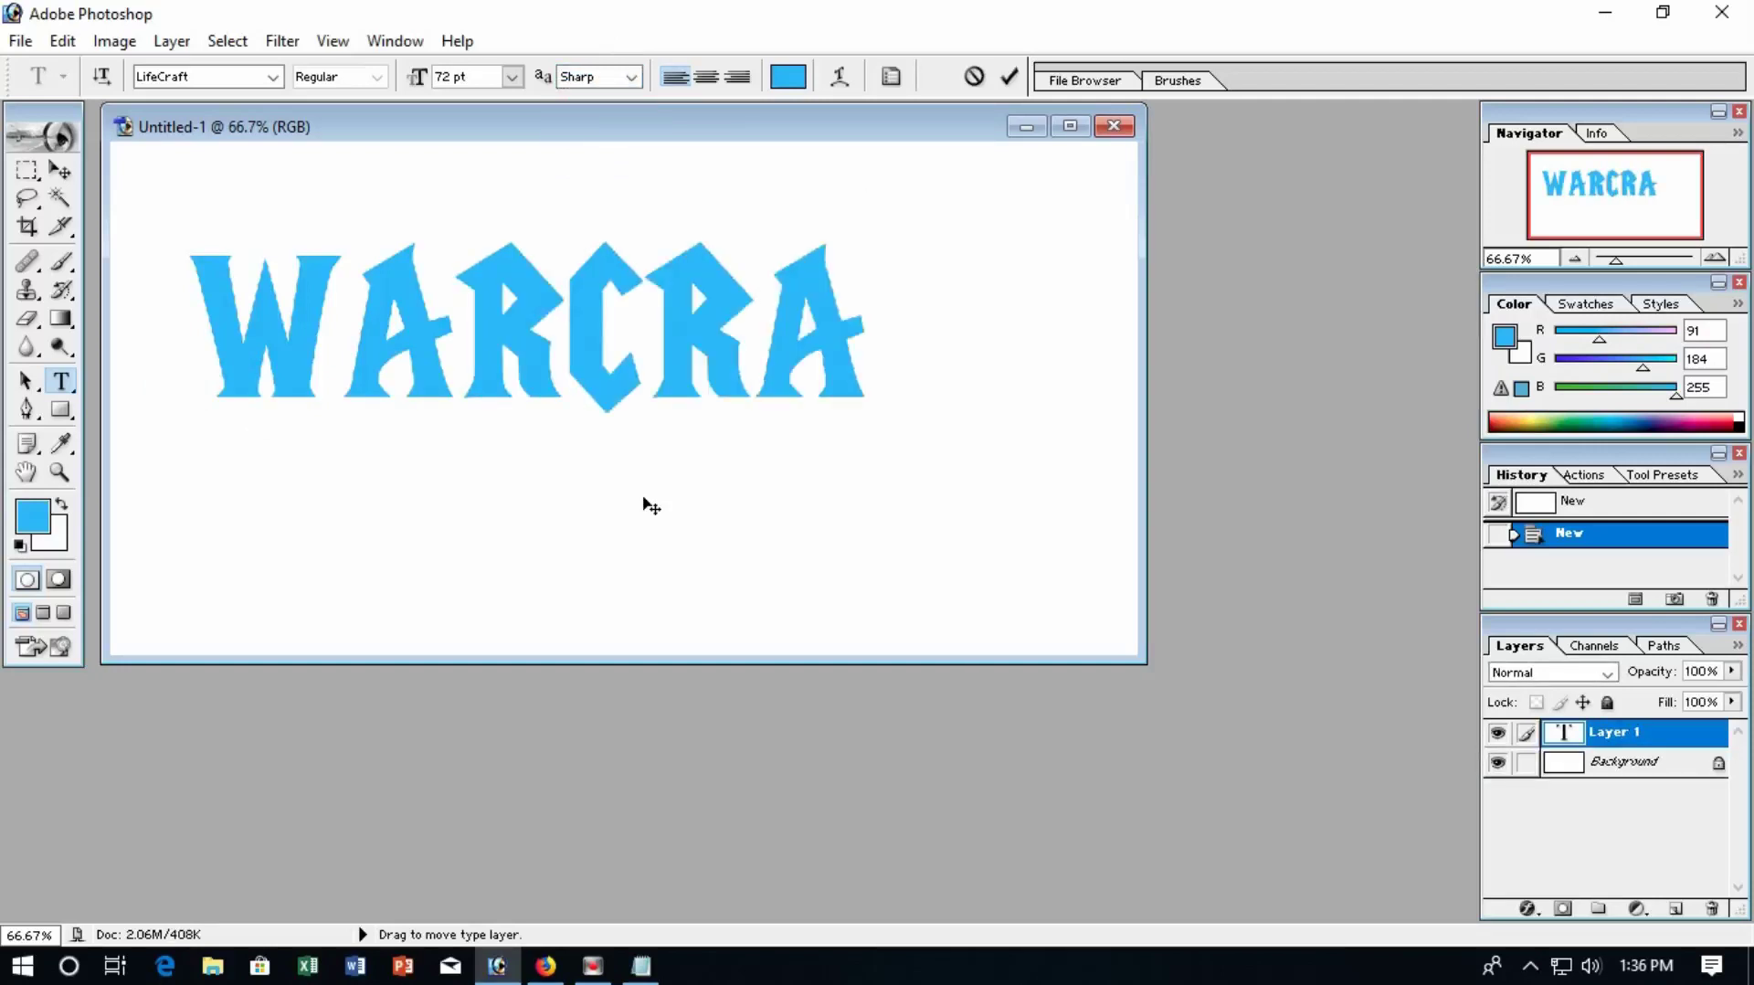
pyautogui.write('FT')
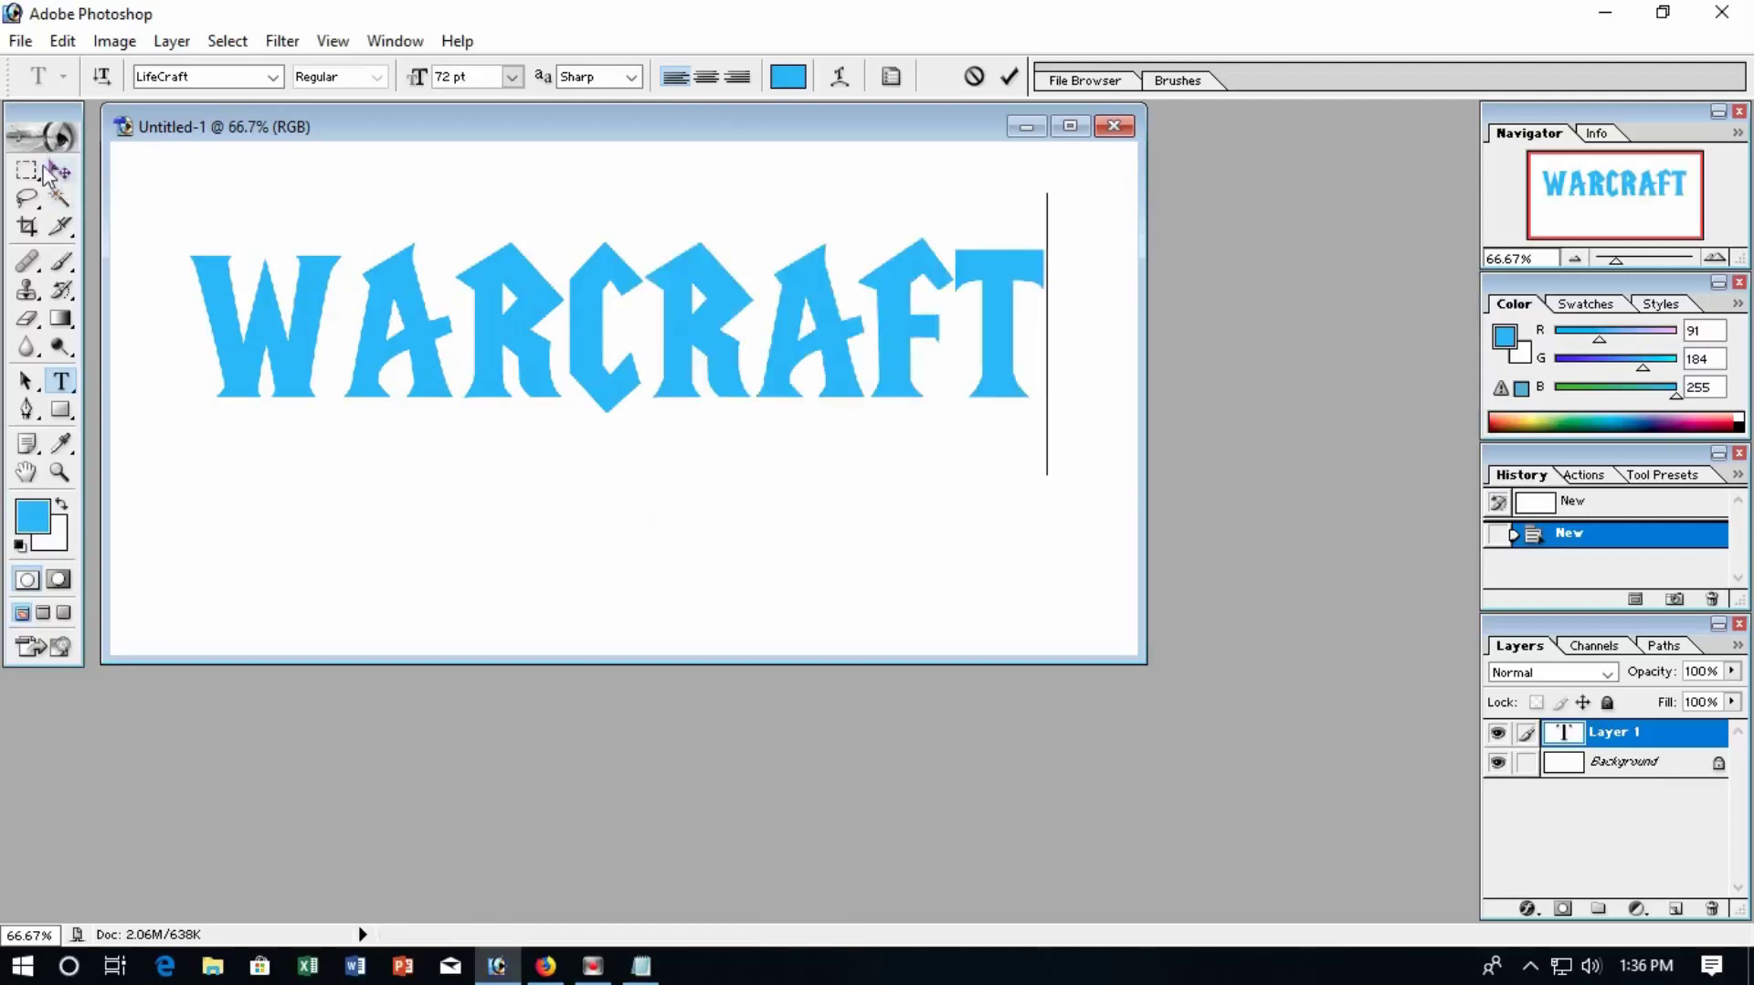
pyautogui.click(26, 170)
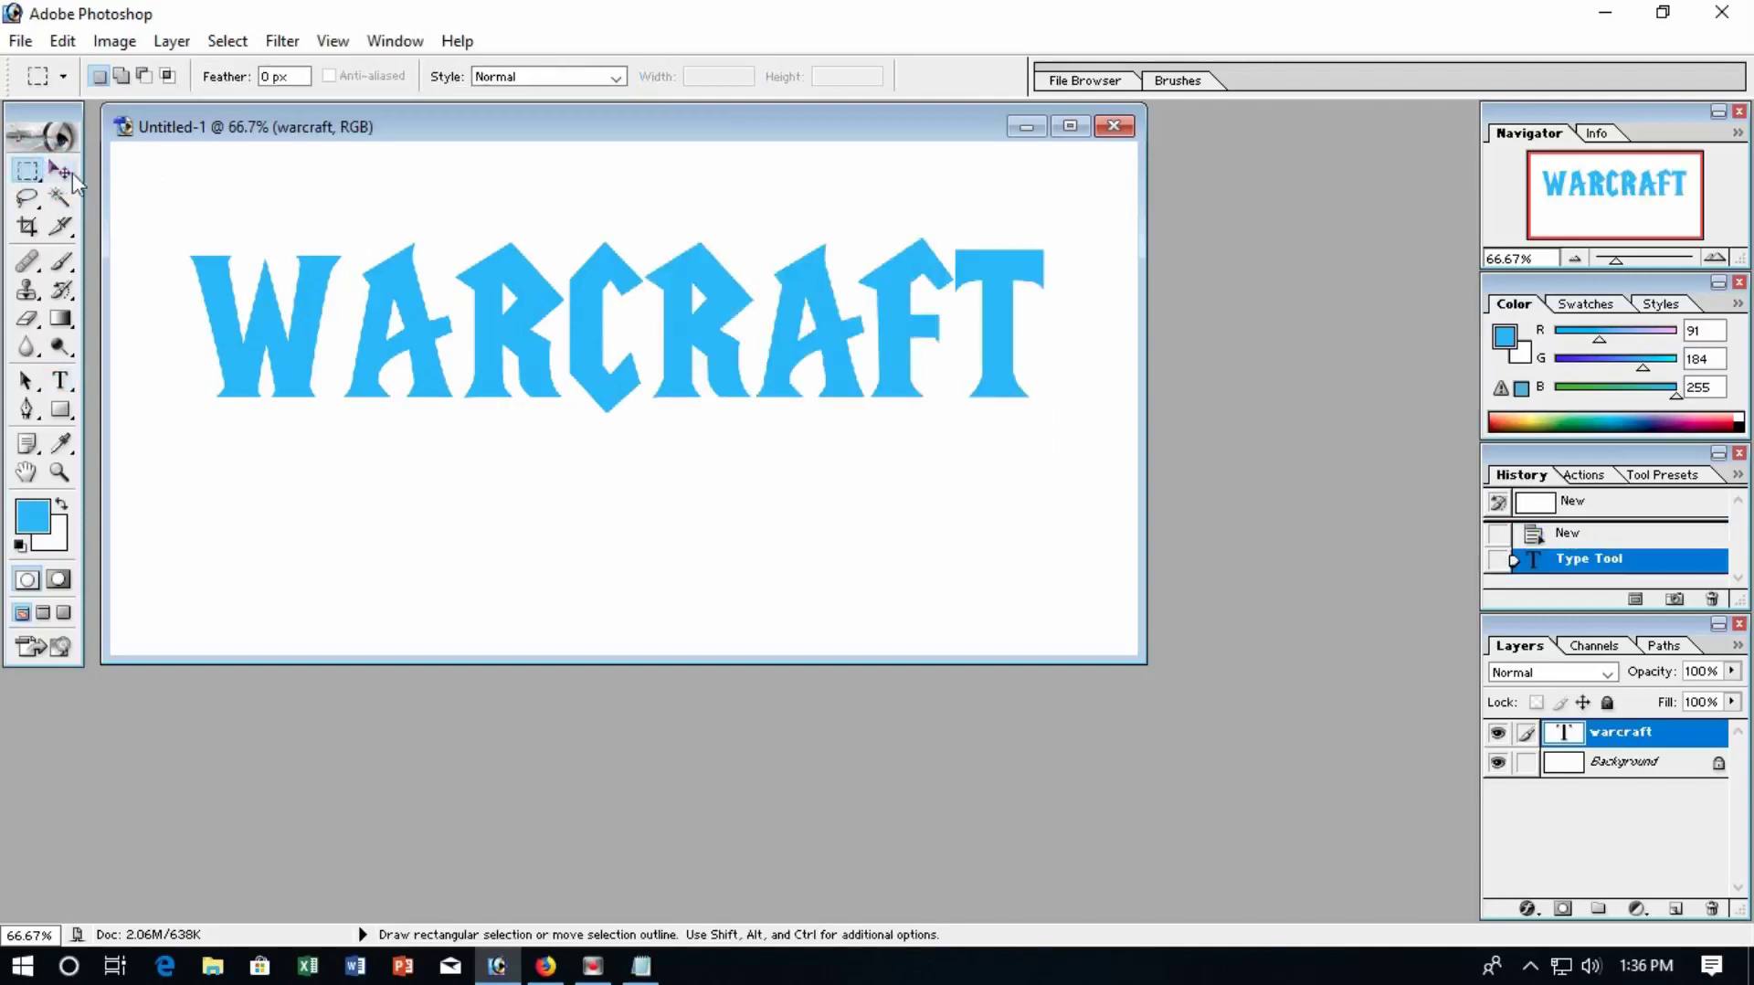
pyautogui.click(61, 171)
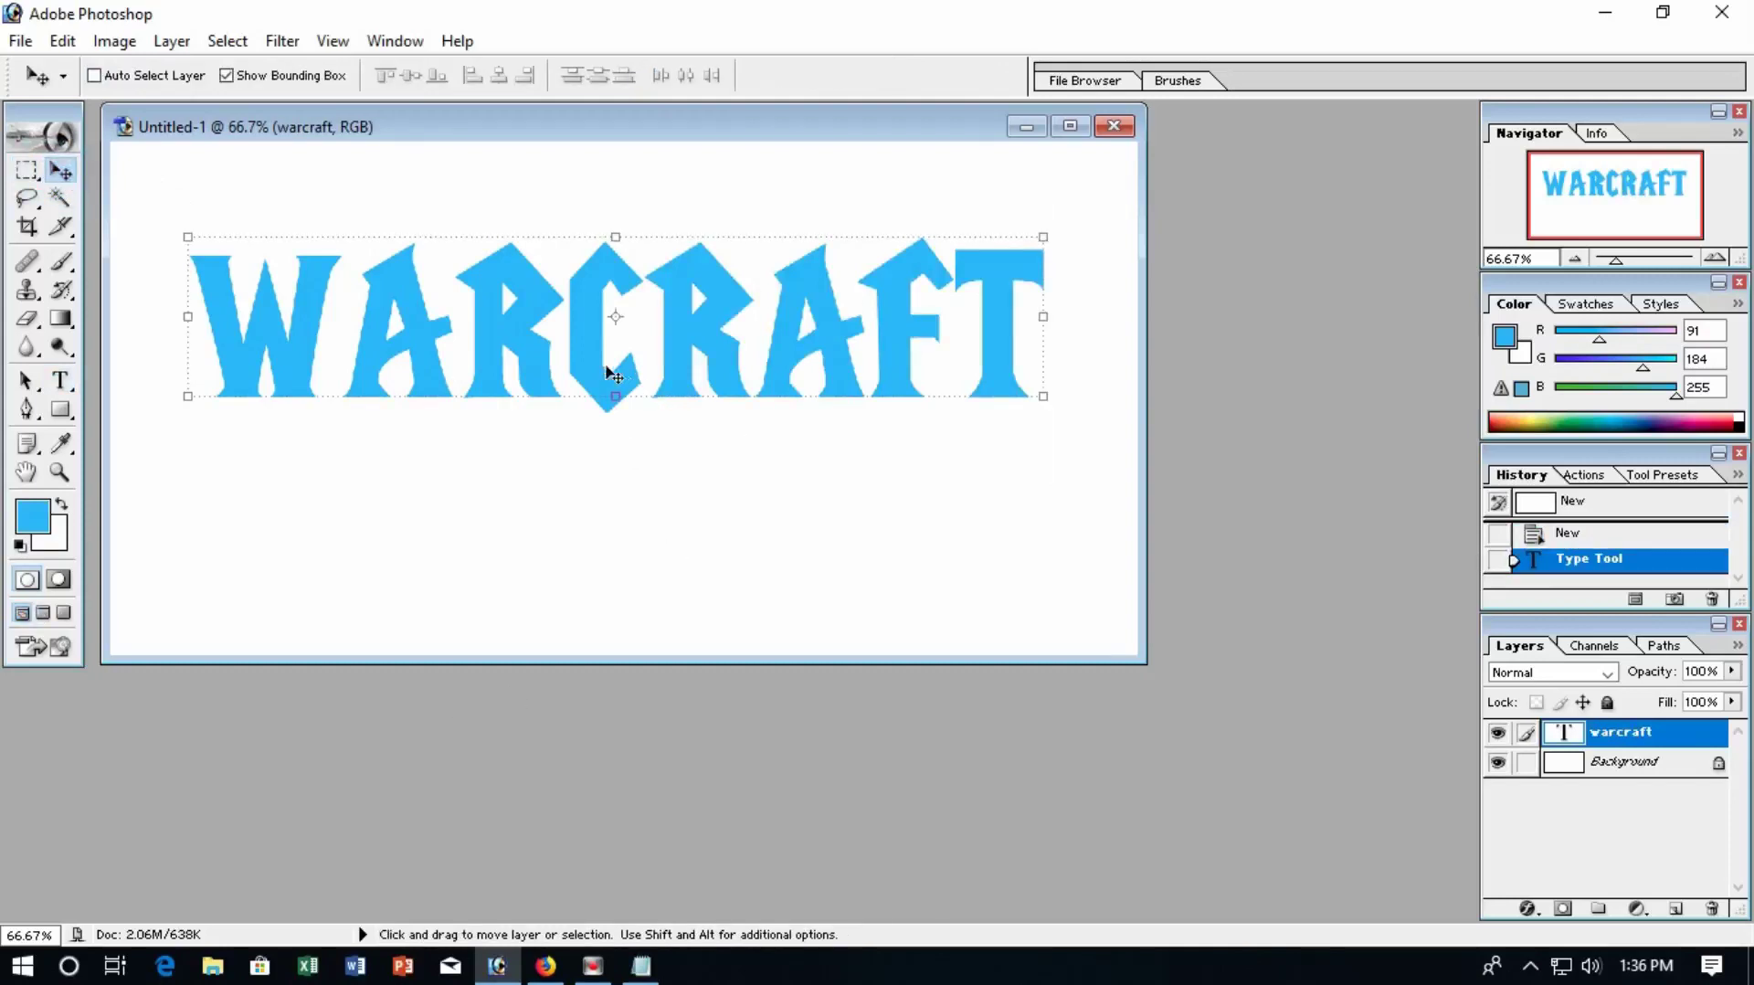
pyautogui.moveTo(609, 375); pyautogui.dragTo(619, 454)
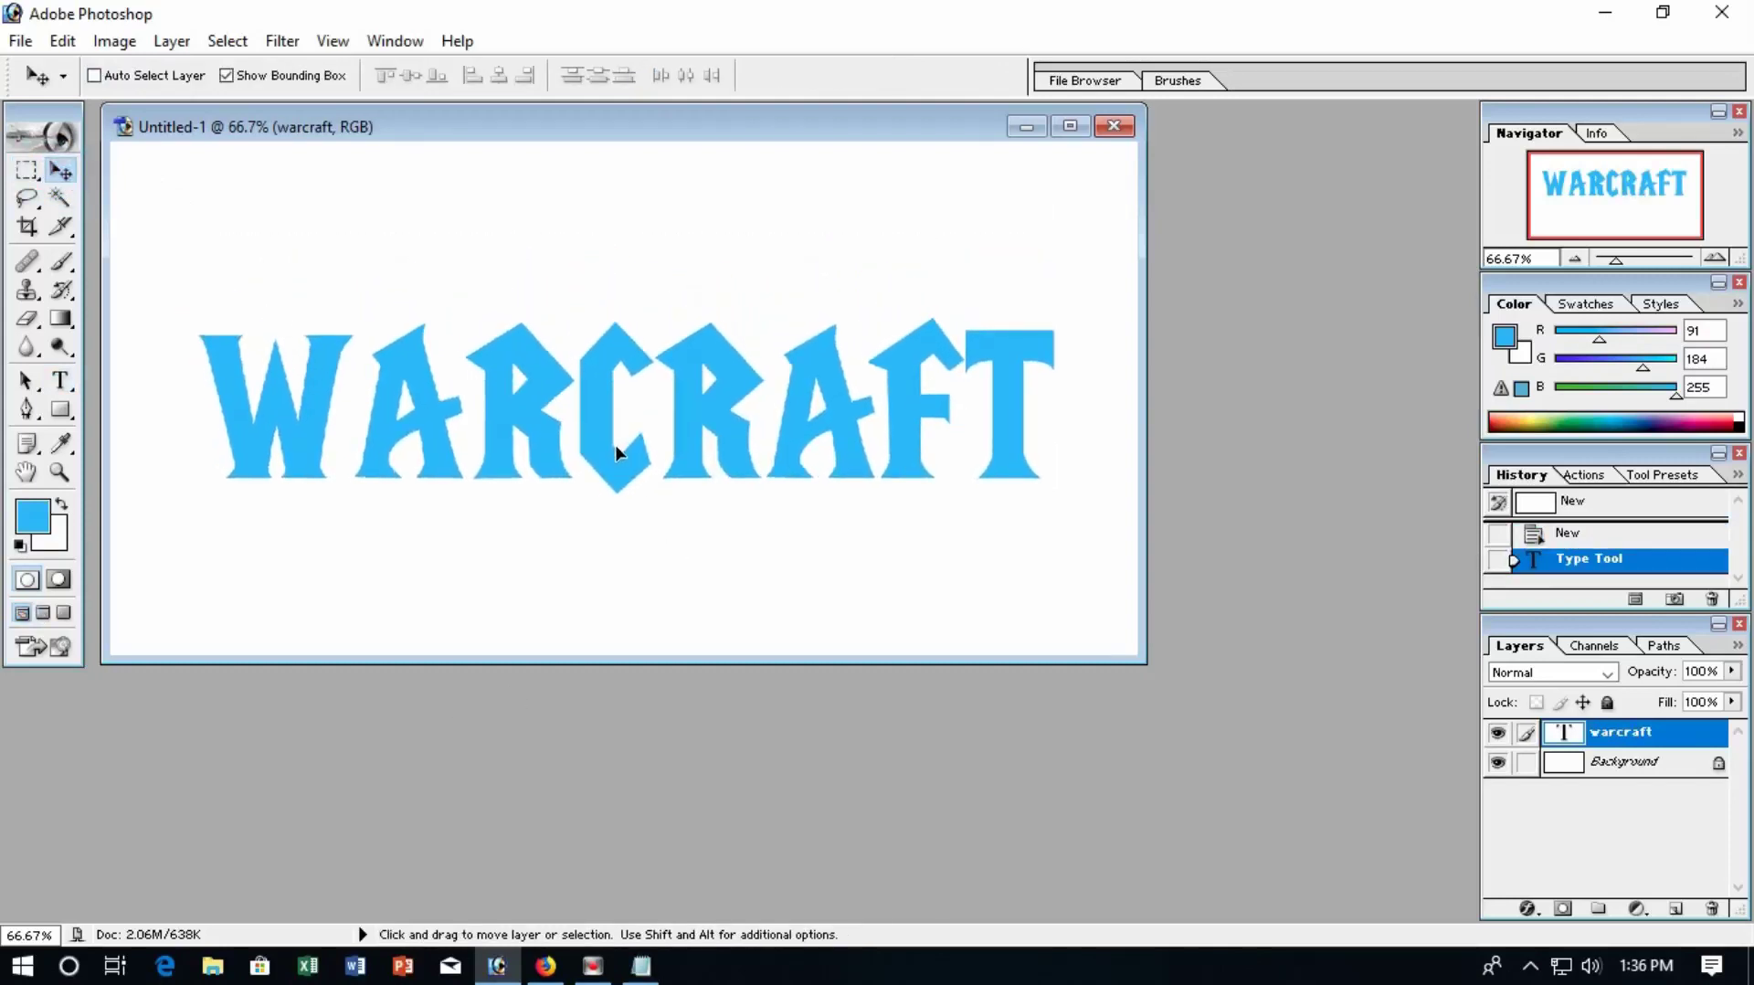
pyautogui.moveTo(618, 454); pyautogui.dragTo(627, 456)
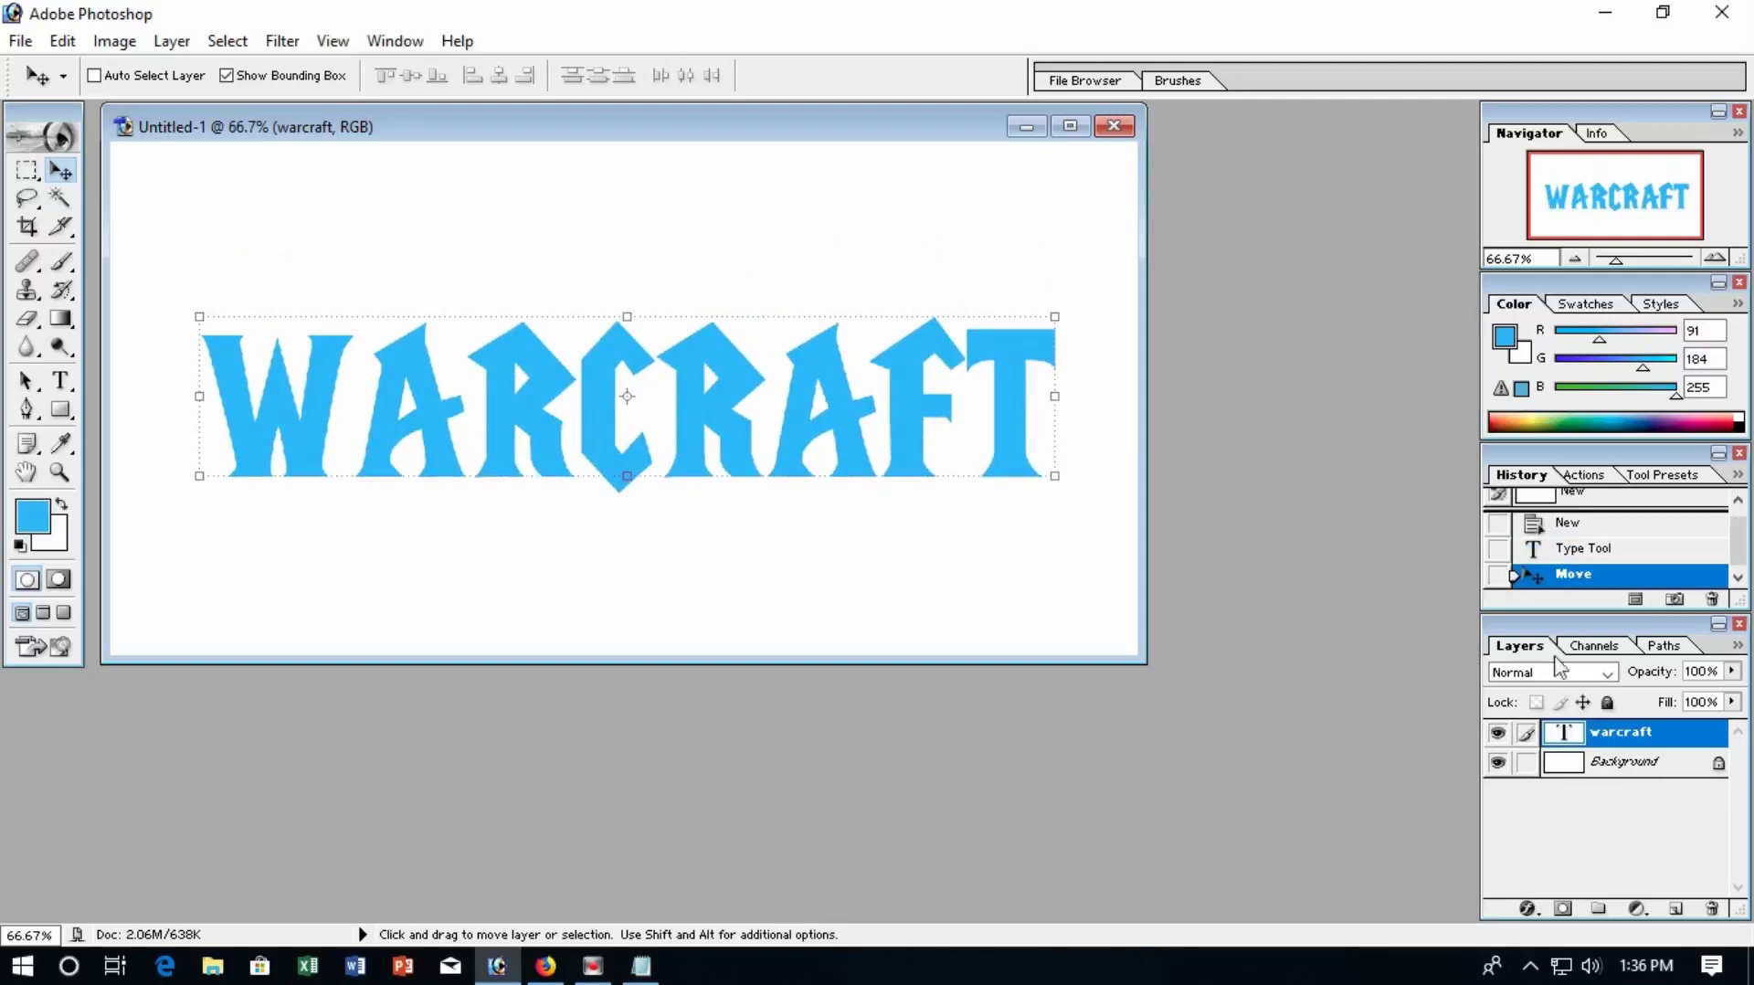
# Step: Turn on Bevel and Emboss with Chisel Hard technique in the layer's Blending Options
pyautogui.rightClick(1672, 745)
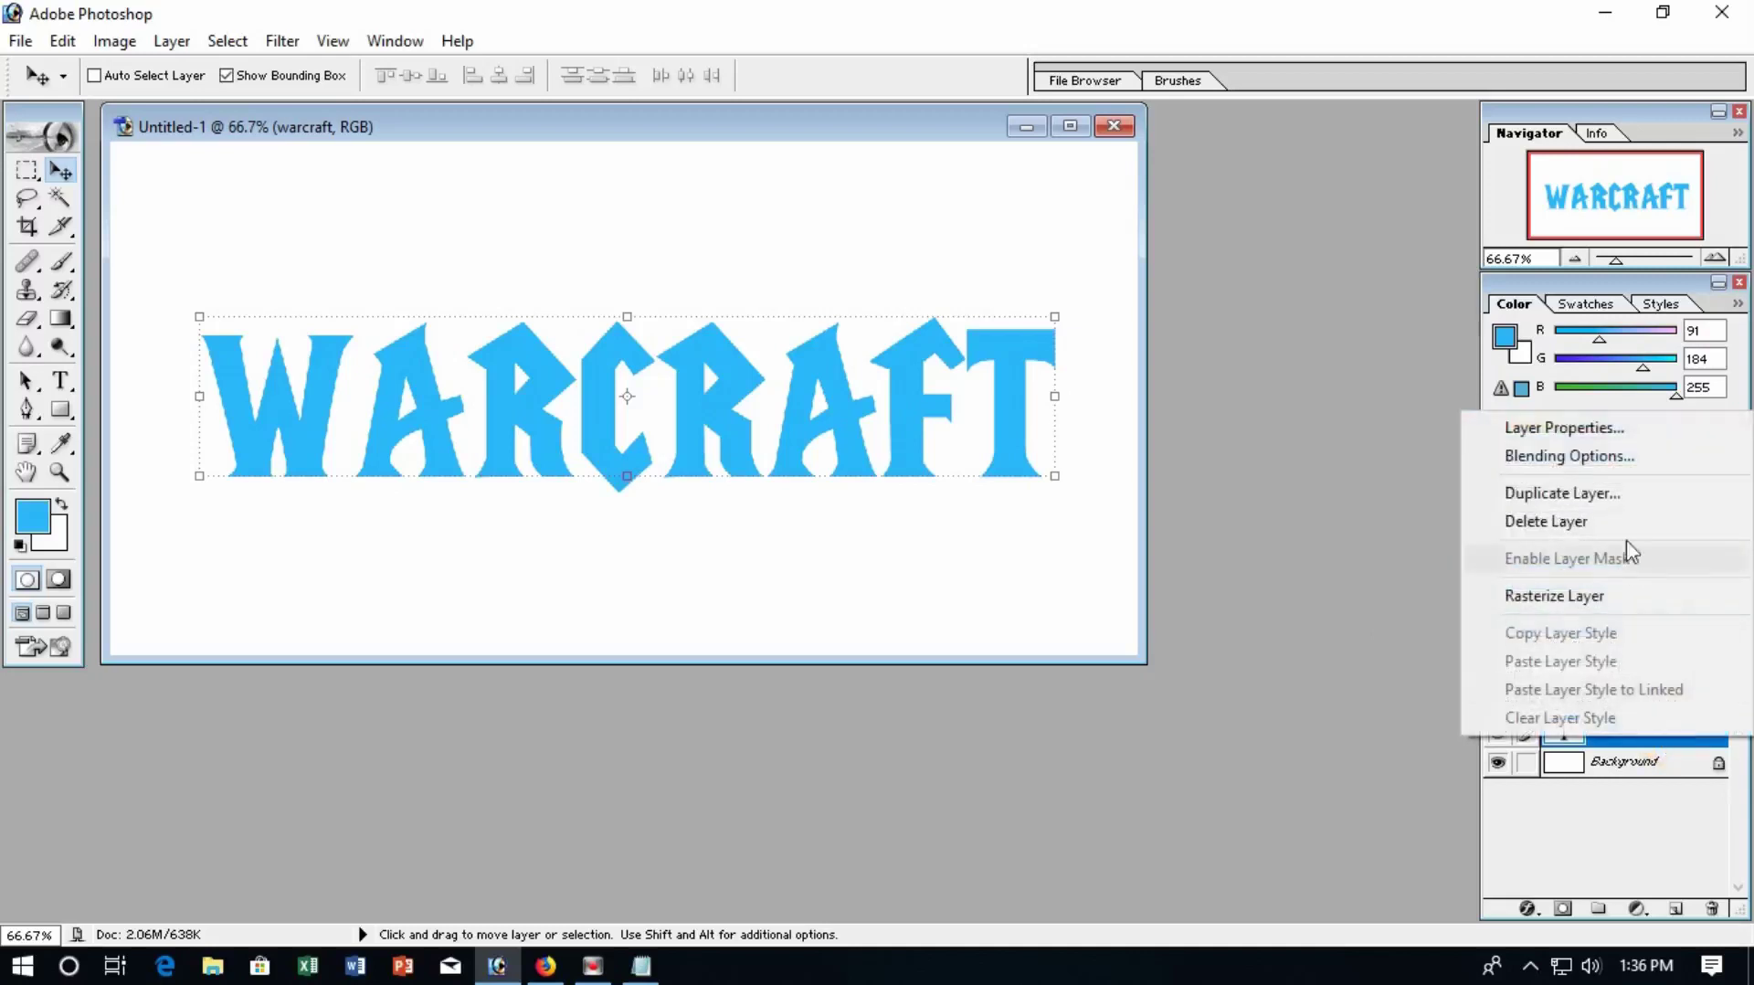
pyautogui.click(1622, 457)
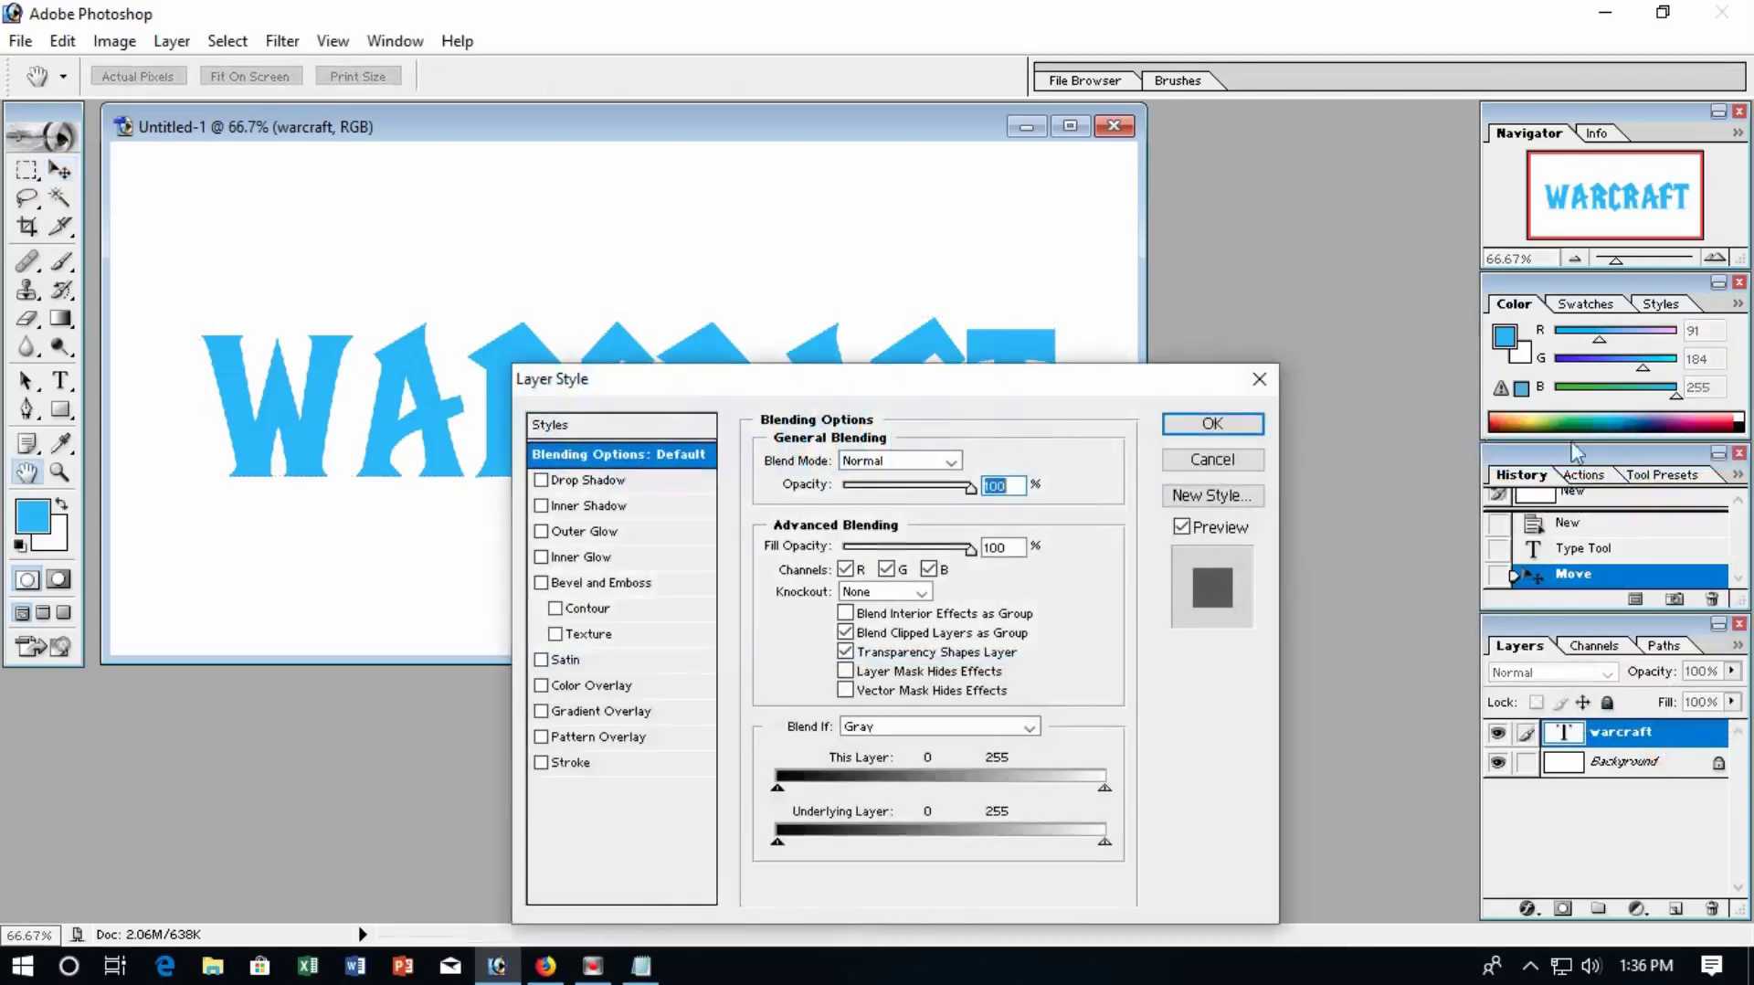
pyautogui.moveTo(928, 382)
pyautogui.mouseDown()
pyautogui.moveTo(1009, 356)
pyautogui.moveTo(1146, 271)
pyautogui.mouseUp()
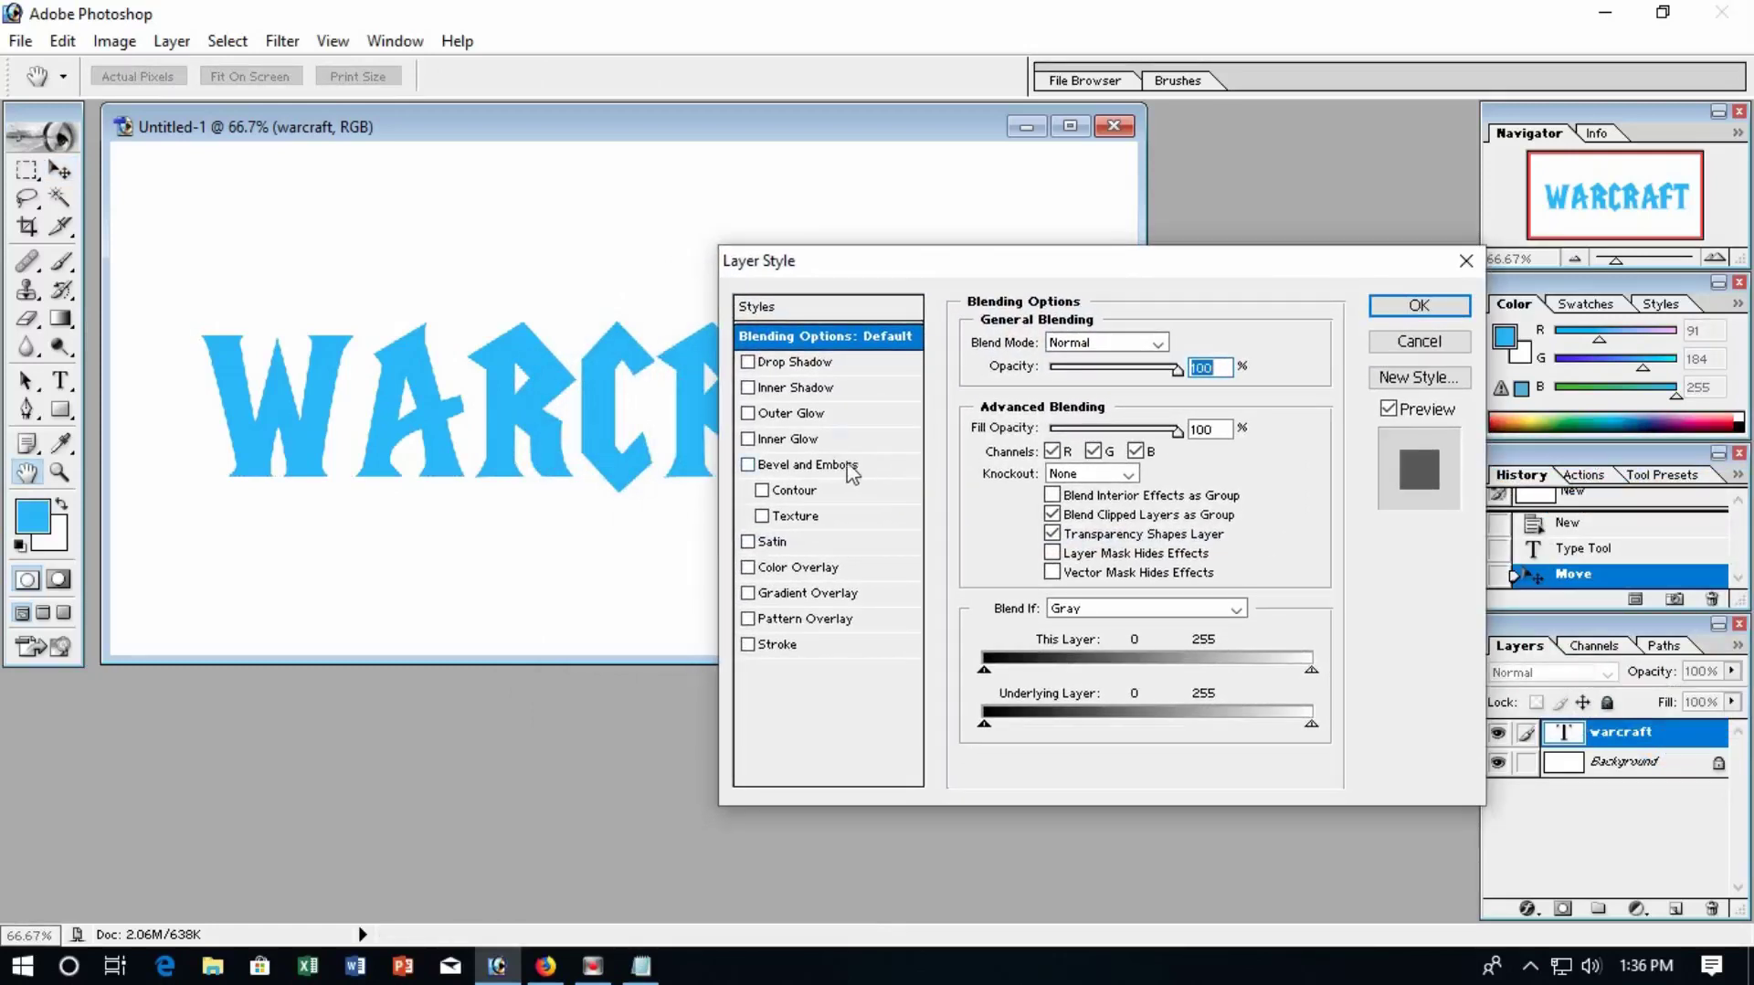
pyautogui.click(850, 466)
pyautogui.moveTo(934, 272); pyautogui.dragTo(949, 189)
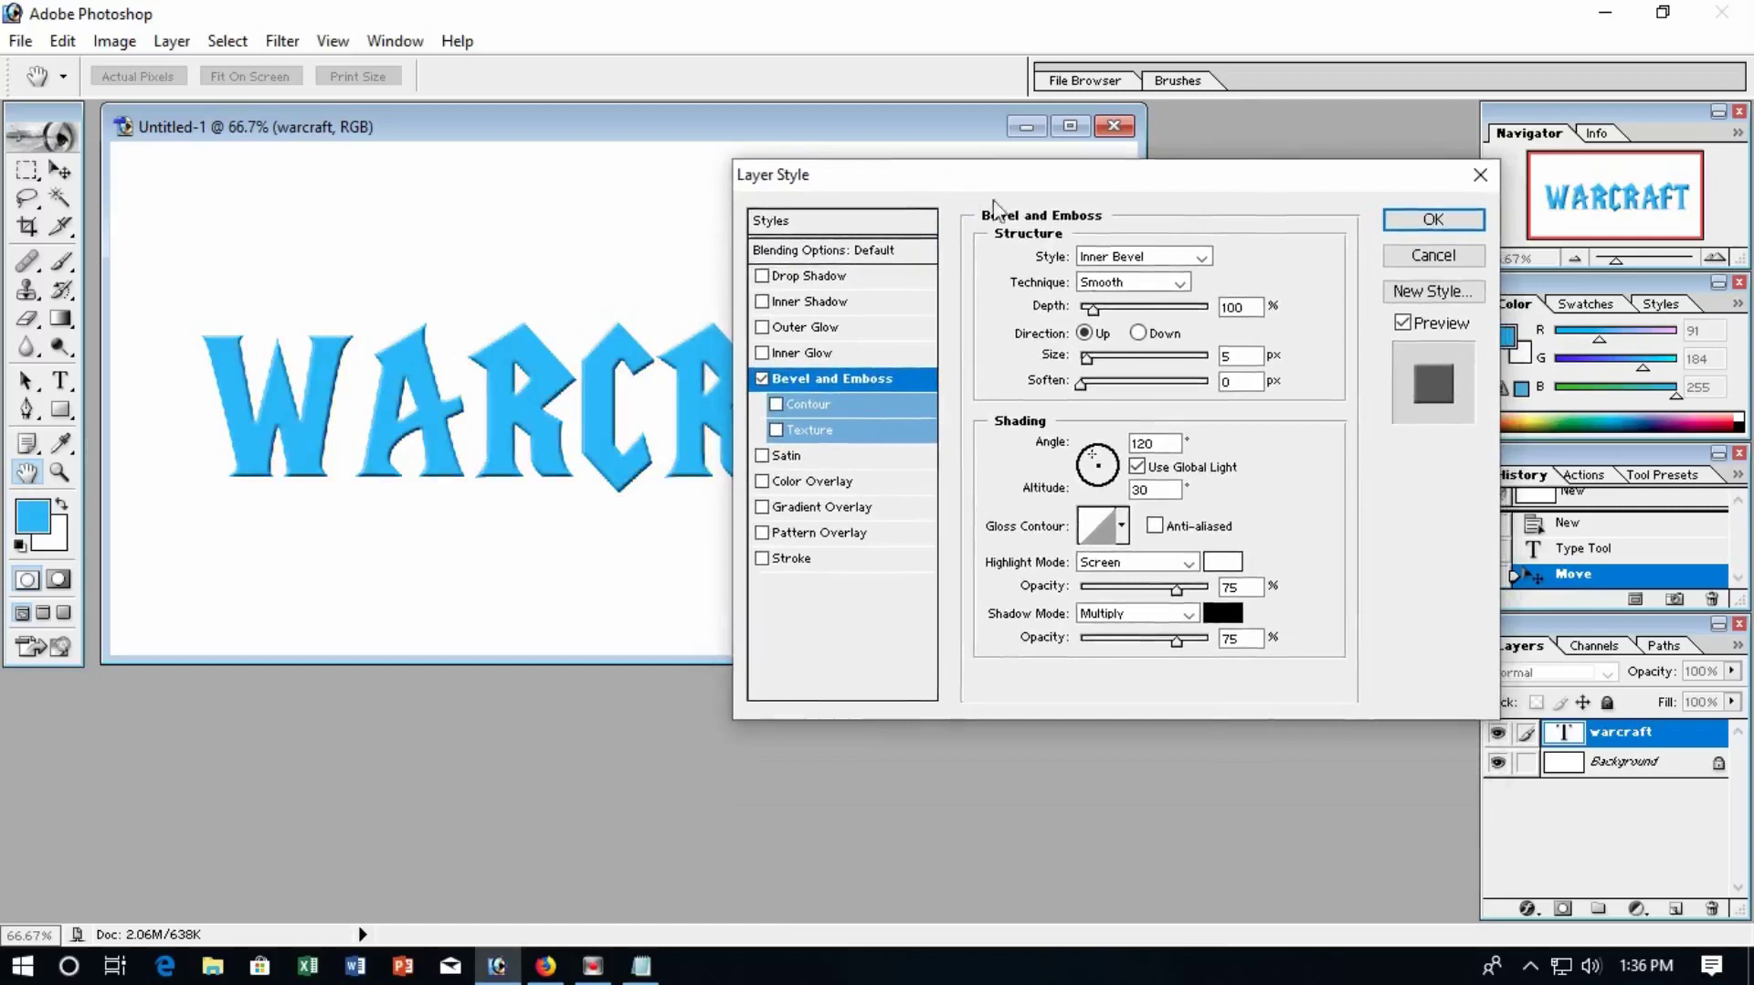
pyautogui.click(1161, 282)
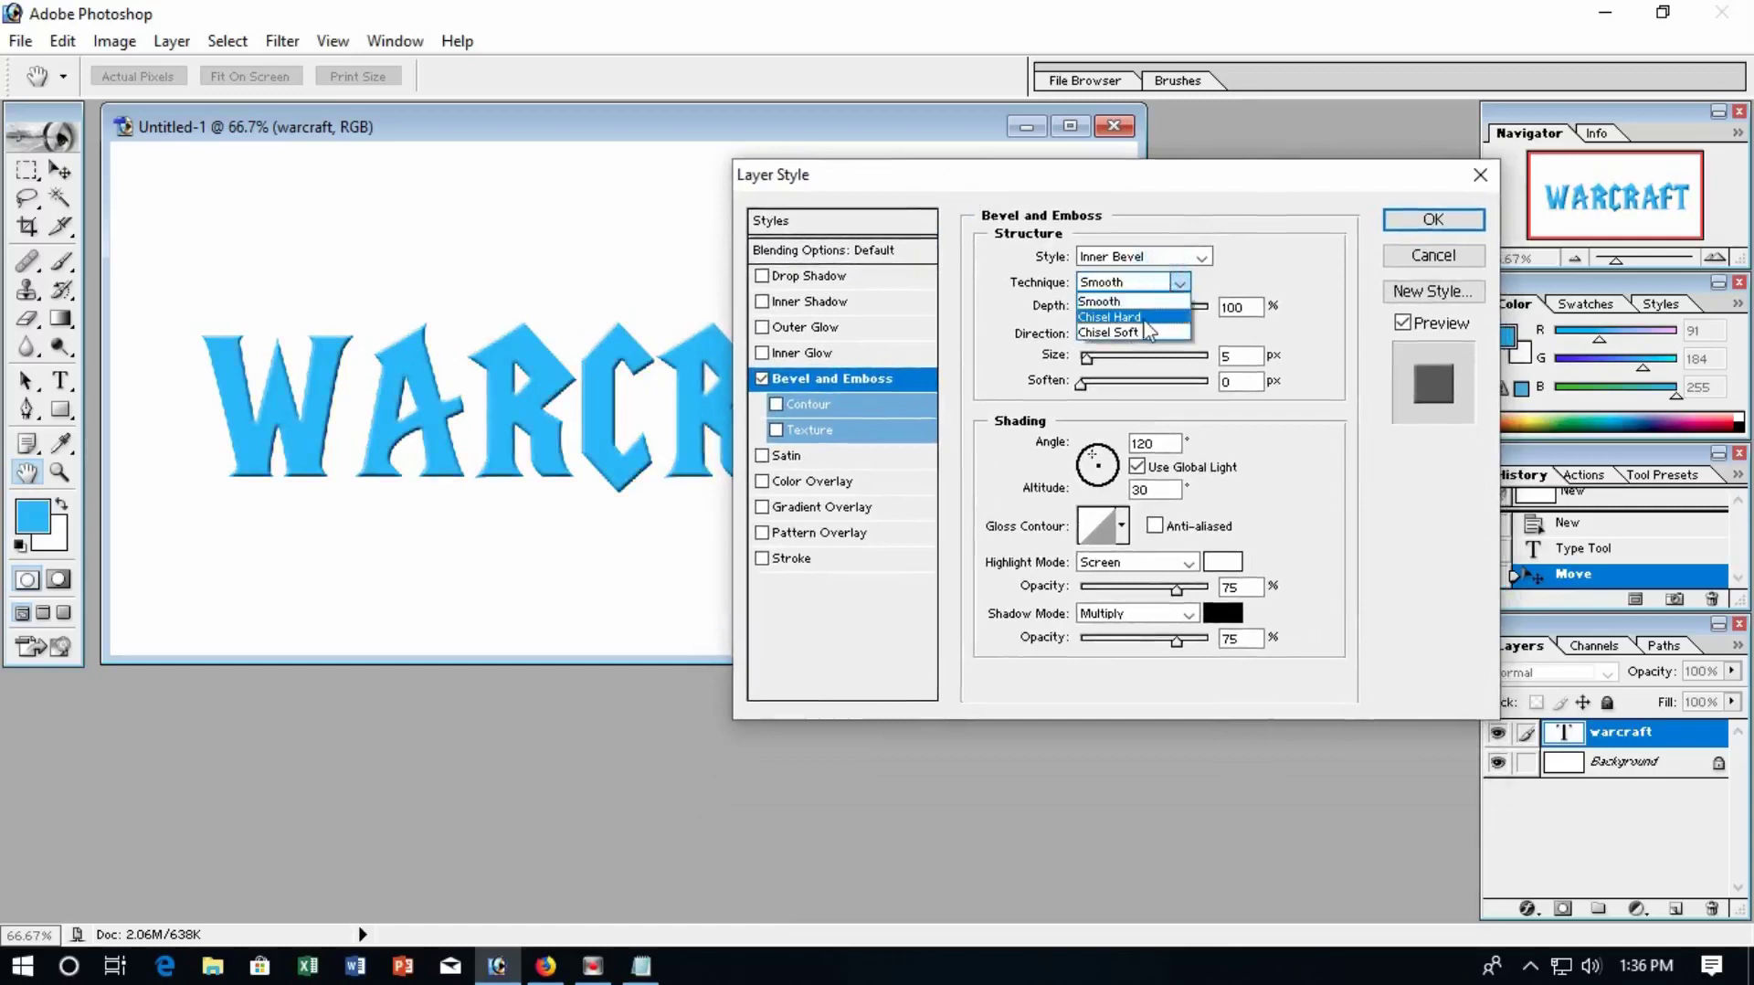
pyautogui.click(1147, 317)
# Step: Set bevel depth 1000%, size 30 px, angle 131° and altitude 60°
pyautogui.click(1245, 308)
pyautogui.write('0')
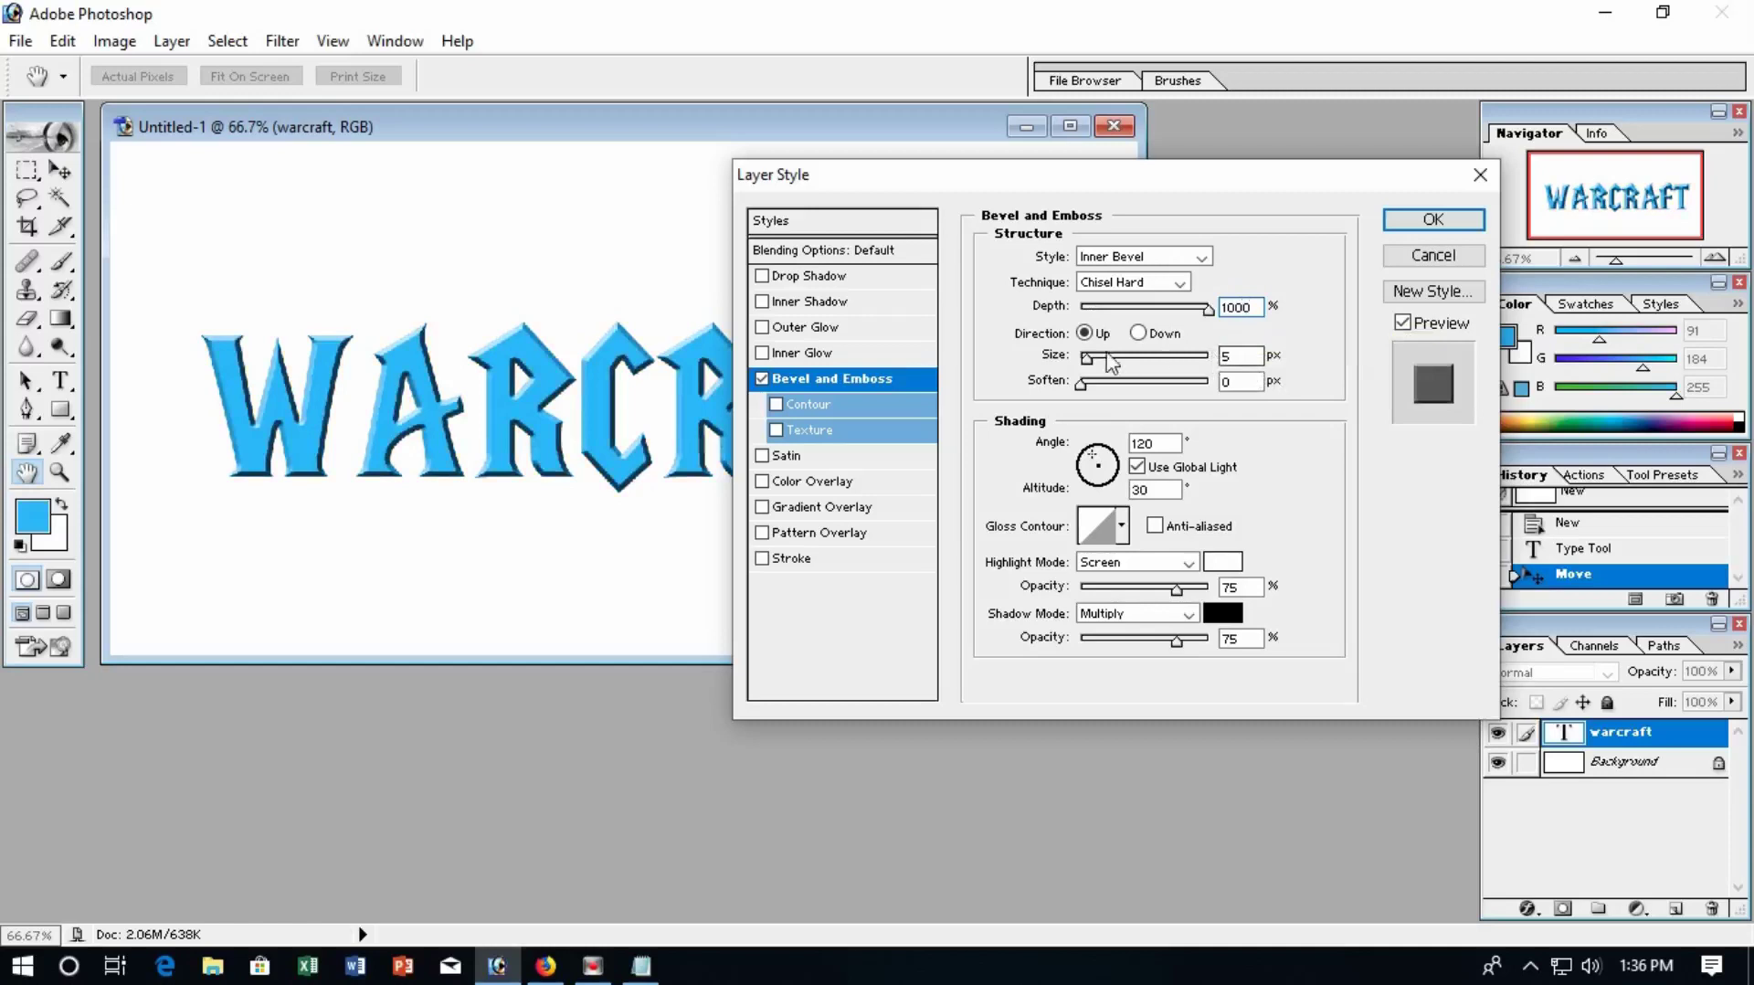
pyautogui.moveTo(1087, 362); pyautogui.dragTo(1104, 364)
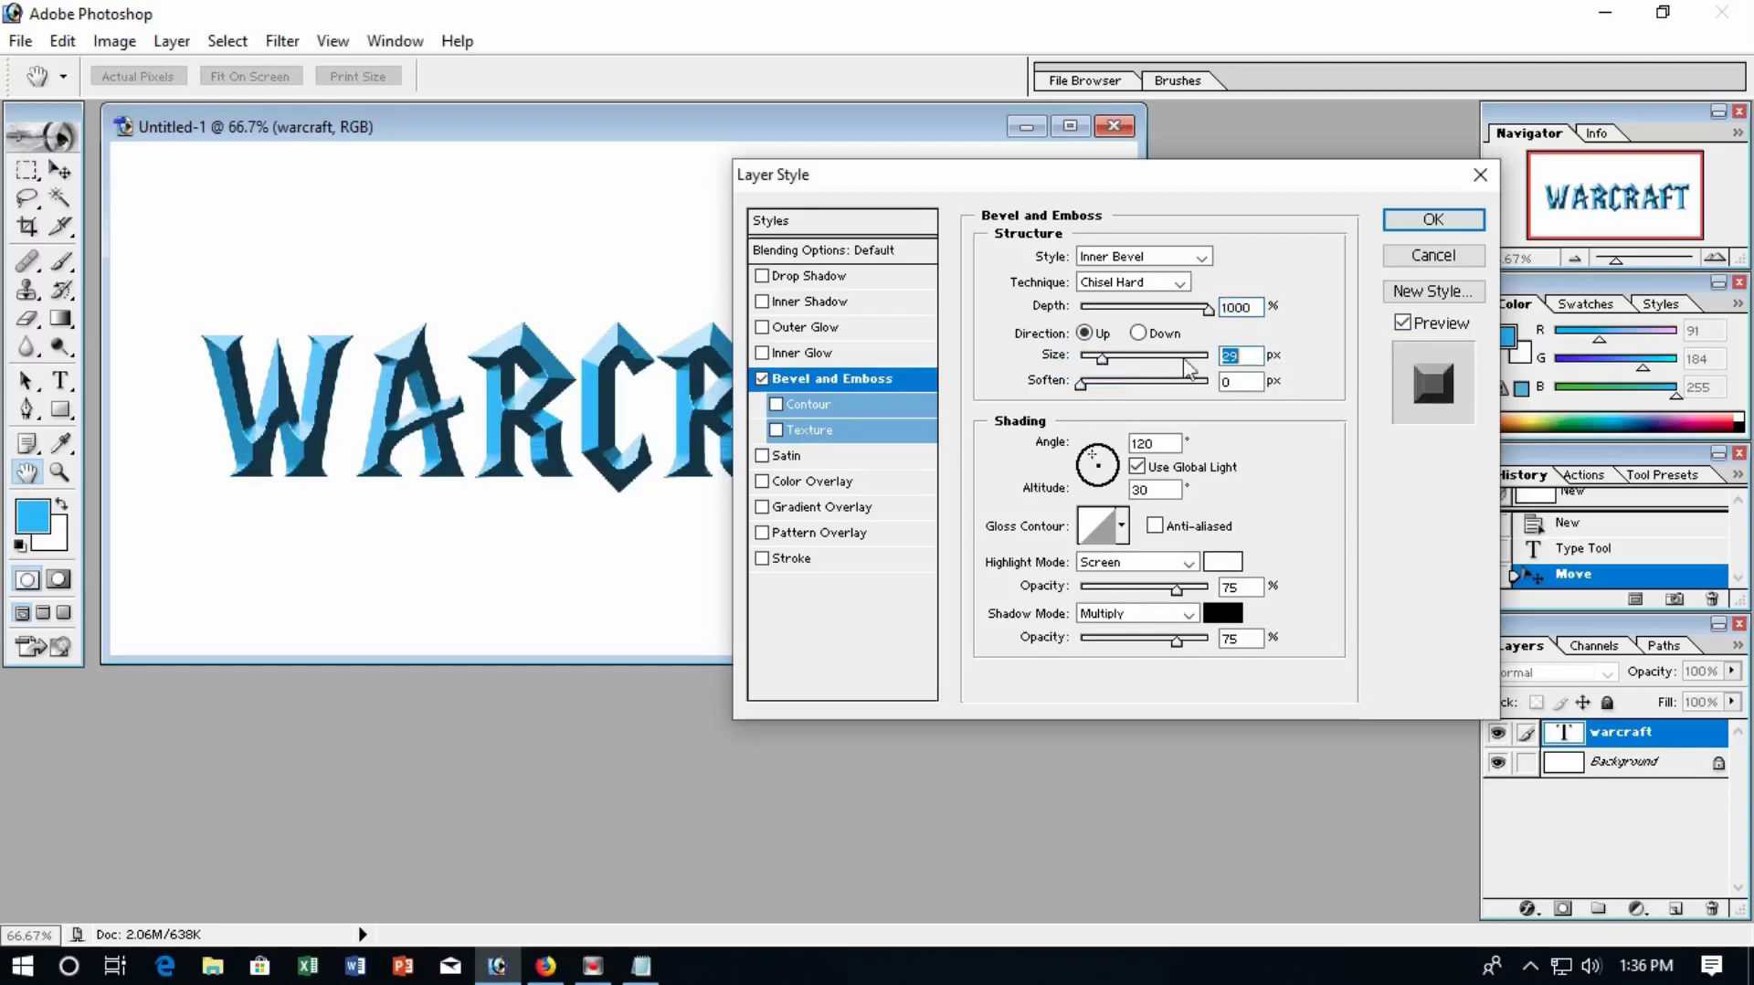
pyautogui.write('30')
pyautogui.moveTo(1174, 444); pyautogui.dragTo(1121, 446)
pyautogui.write('140')
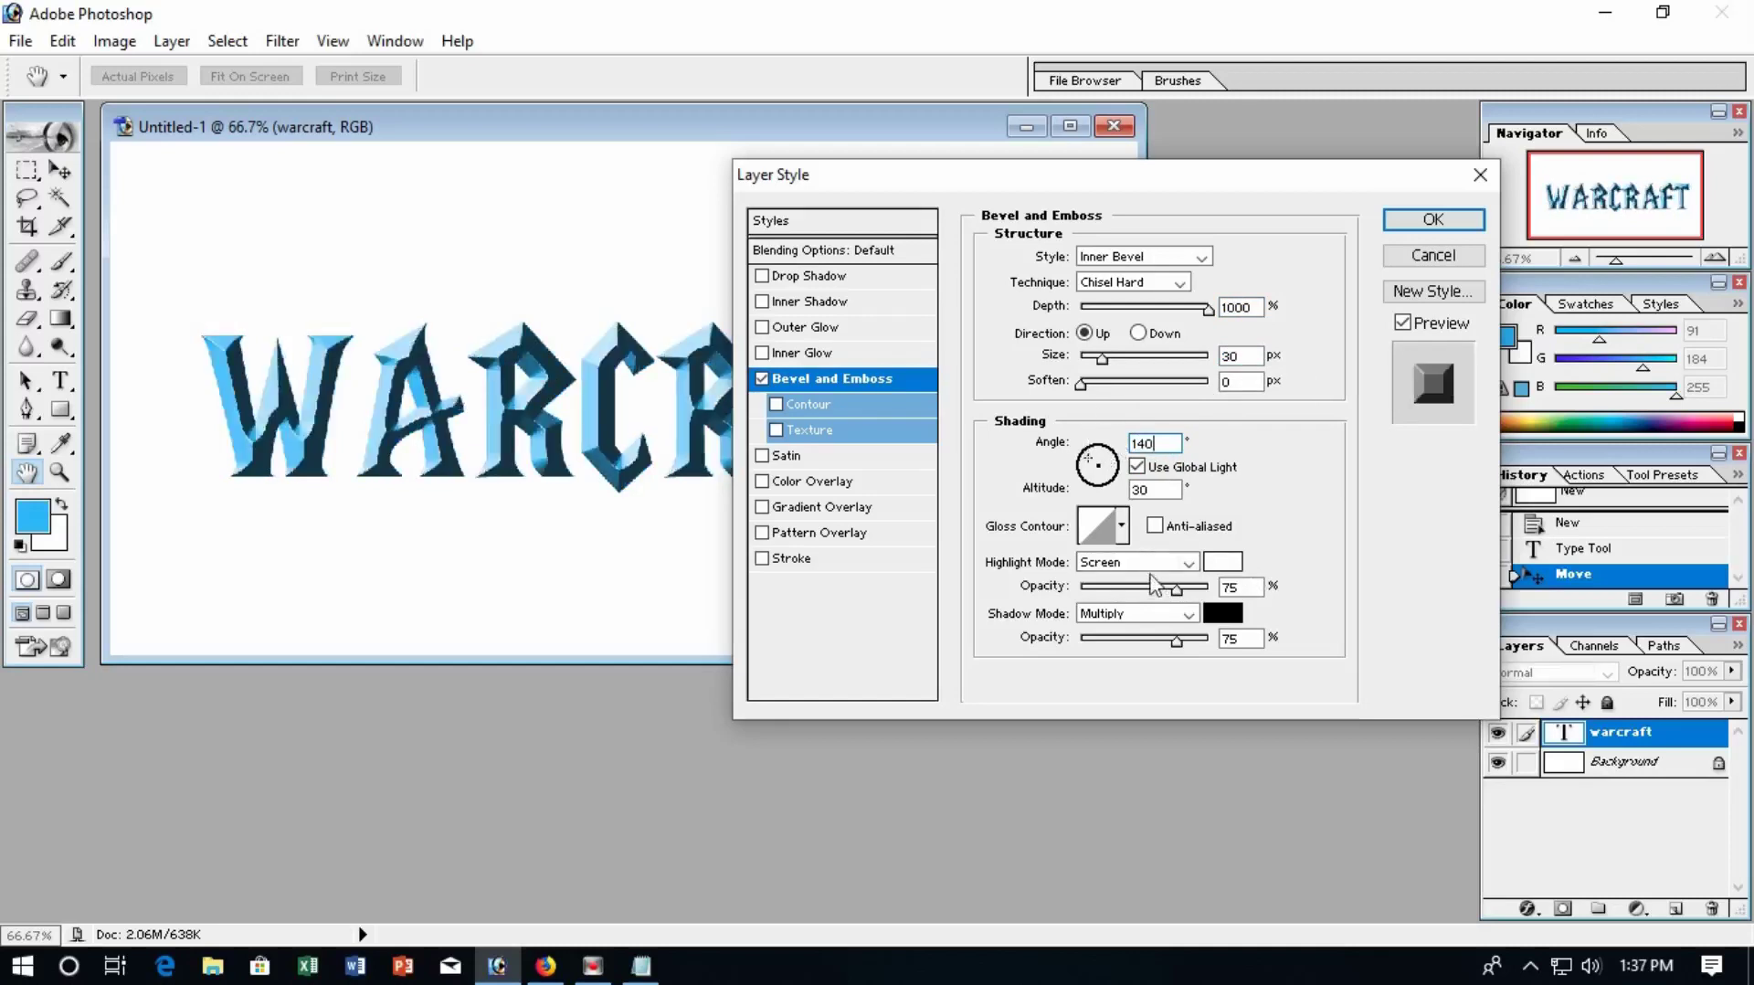
pyautogui.click(1150, 490)
pyautogui.moveTo(1096, 455)
pyautogui.mouseDown()
pyautogui.moveTo(1117, 479)
pyautogui.moveTo(1091, 455)
pyautogui.mouseUp()
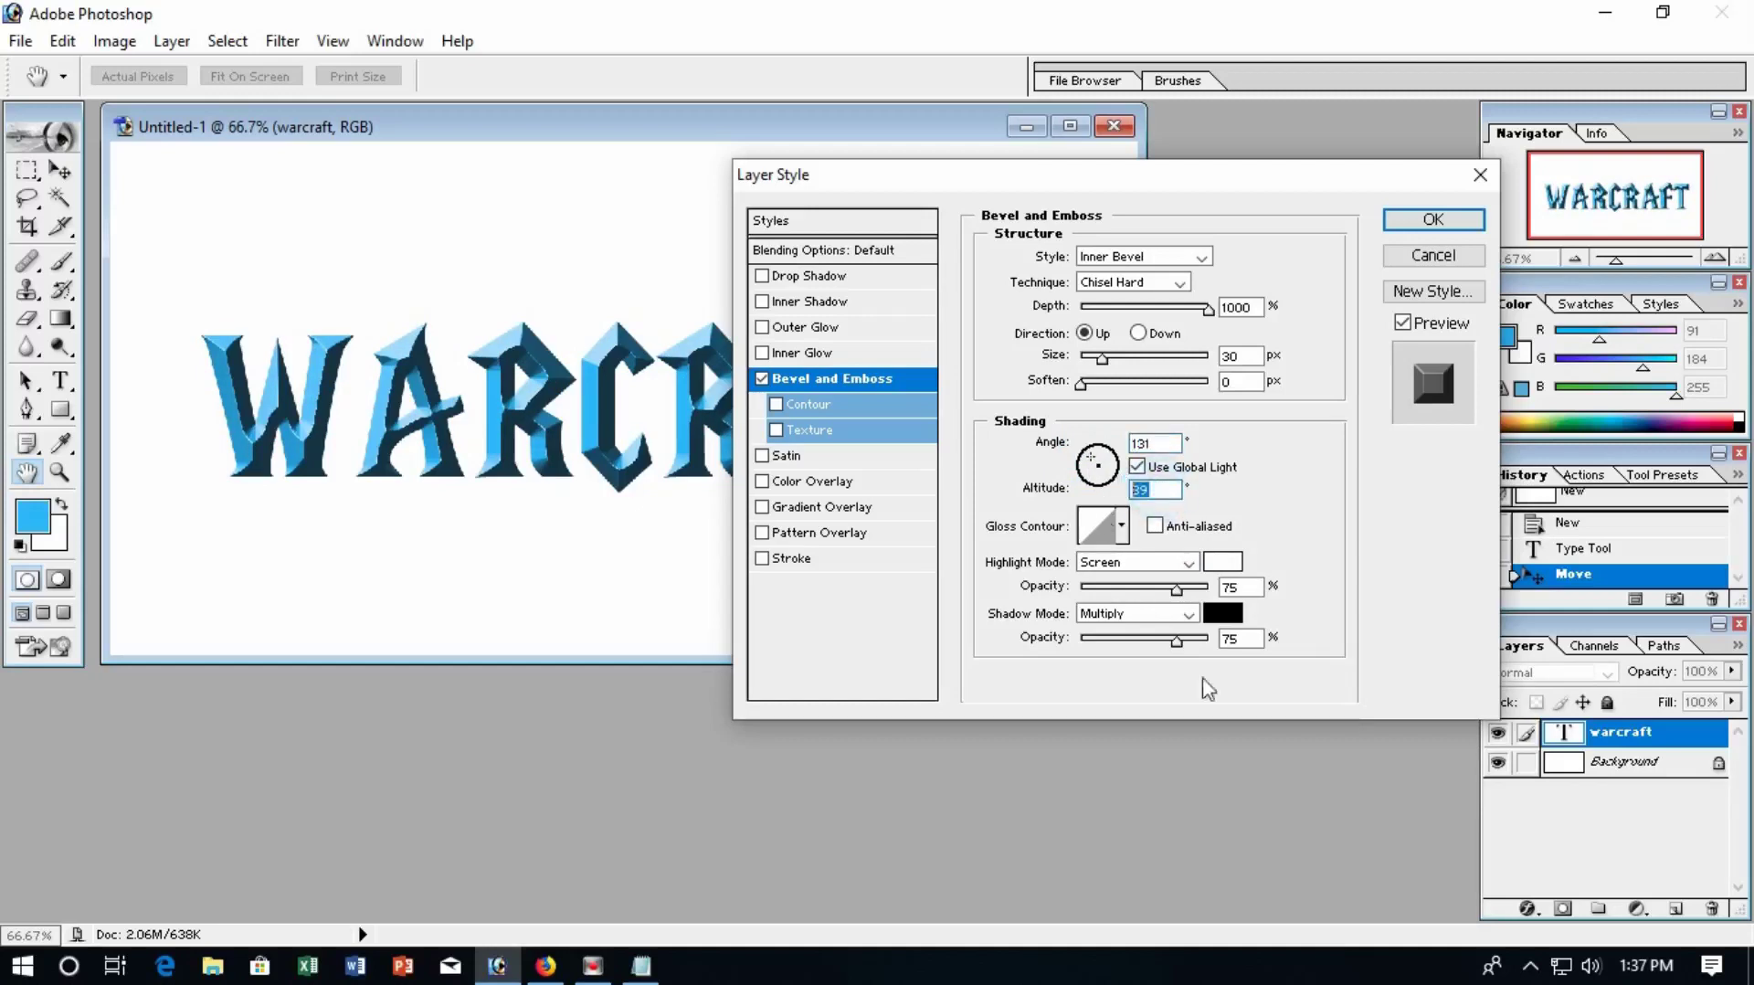
pyautogui.write('60')
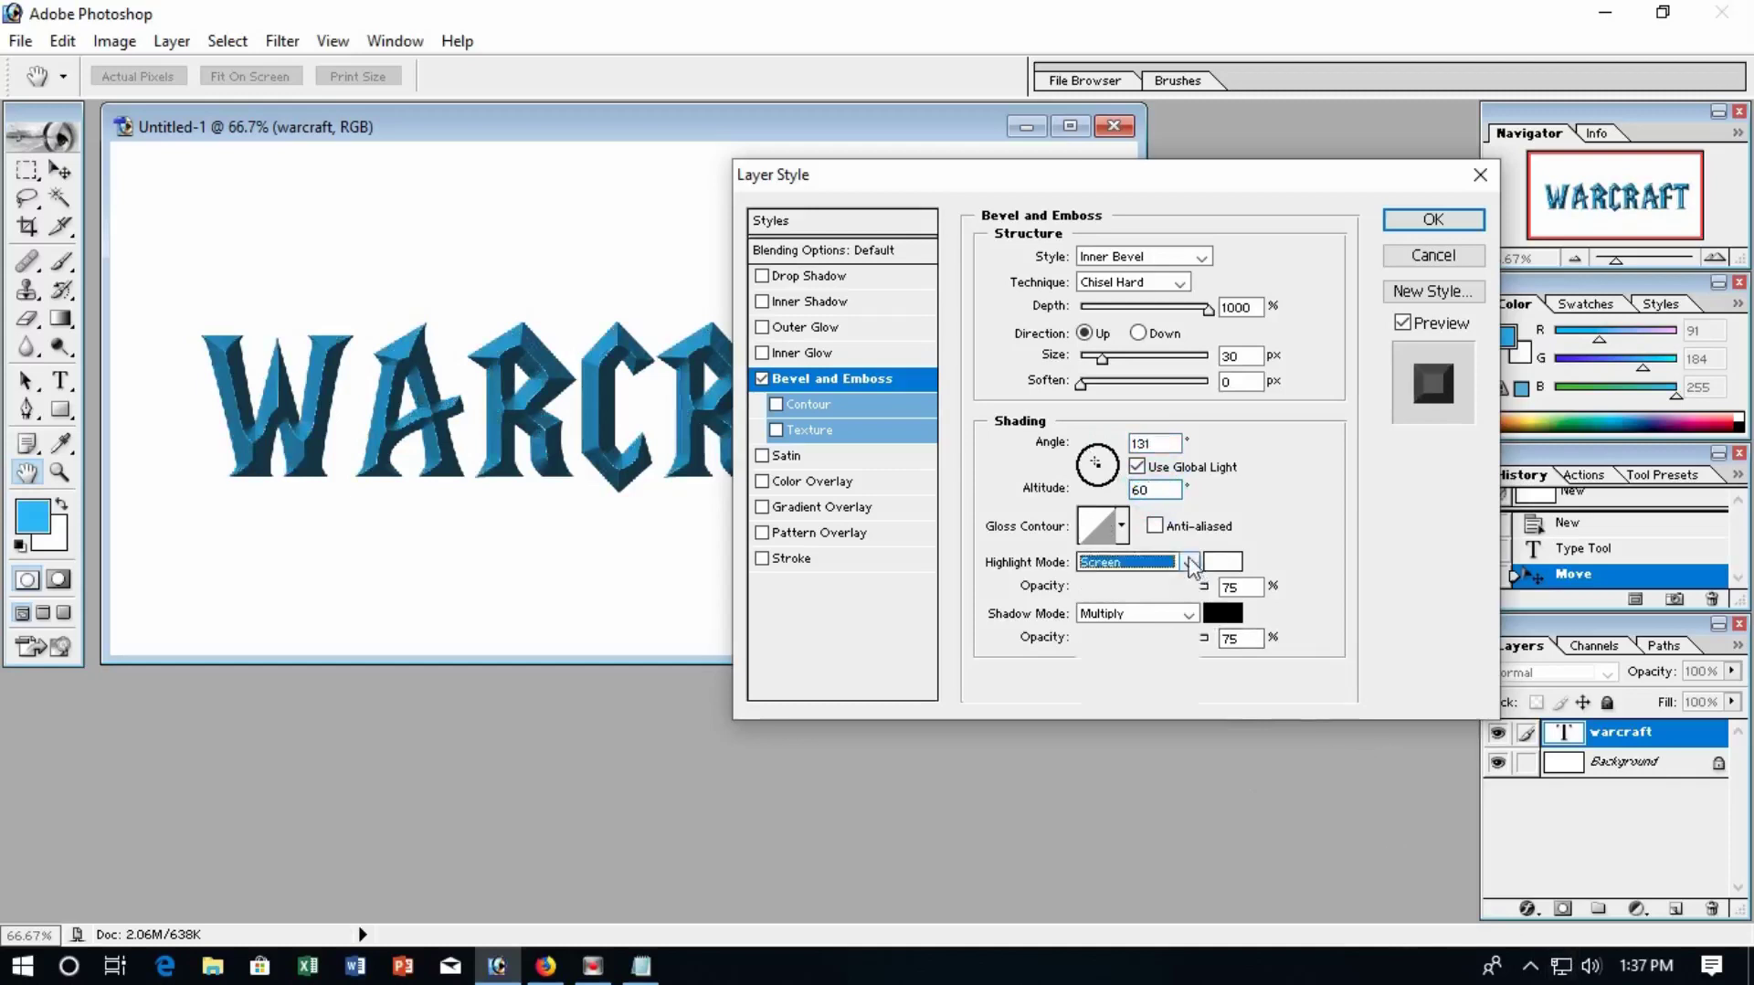
# Step: Set the bevel highlight mode to Normal at 100% opacity
pyautogui.click(1188, 562)
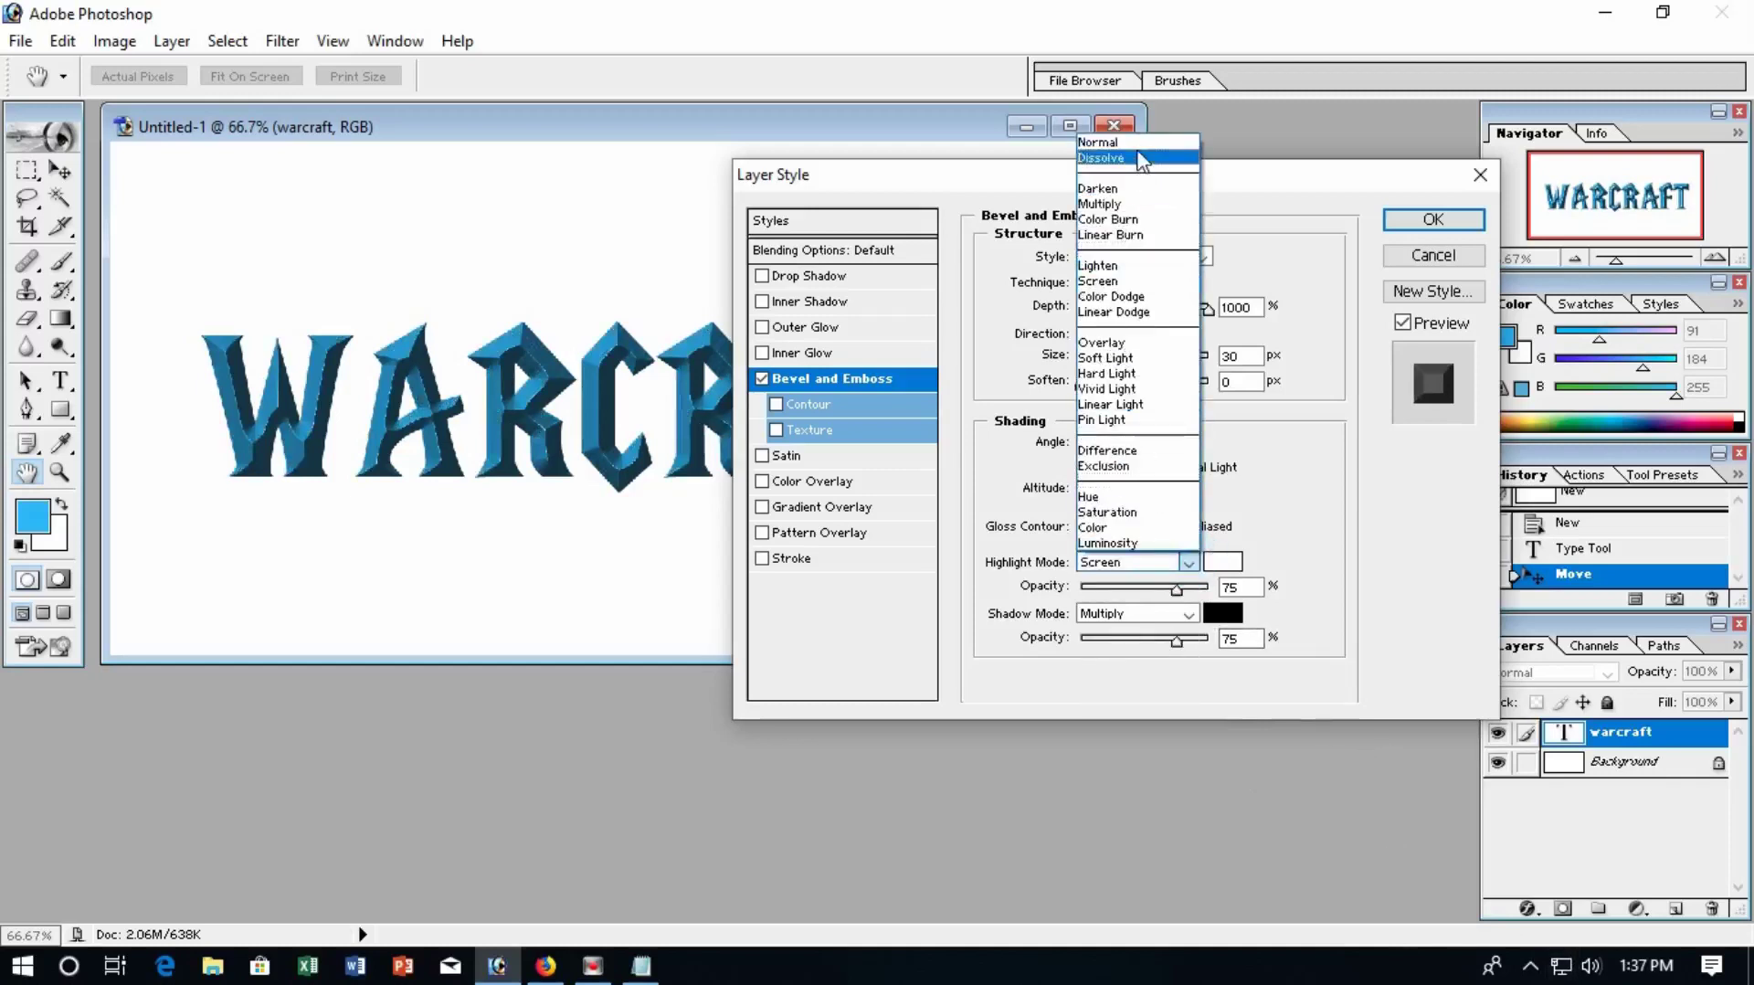
pyautogui.click(1133, 142)
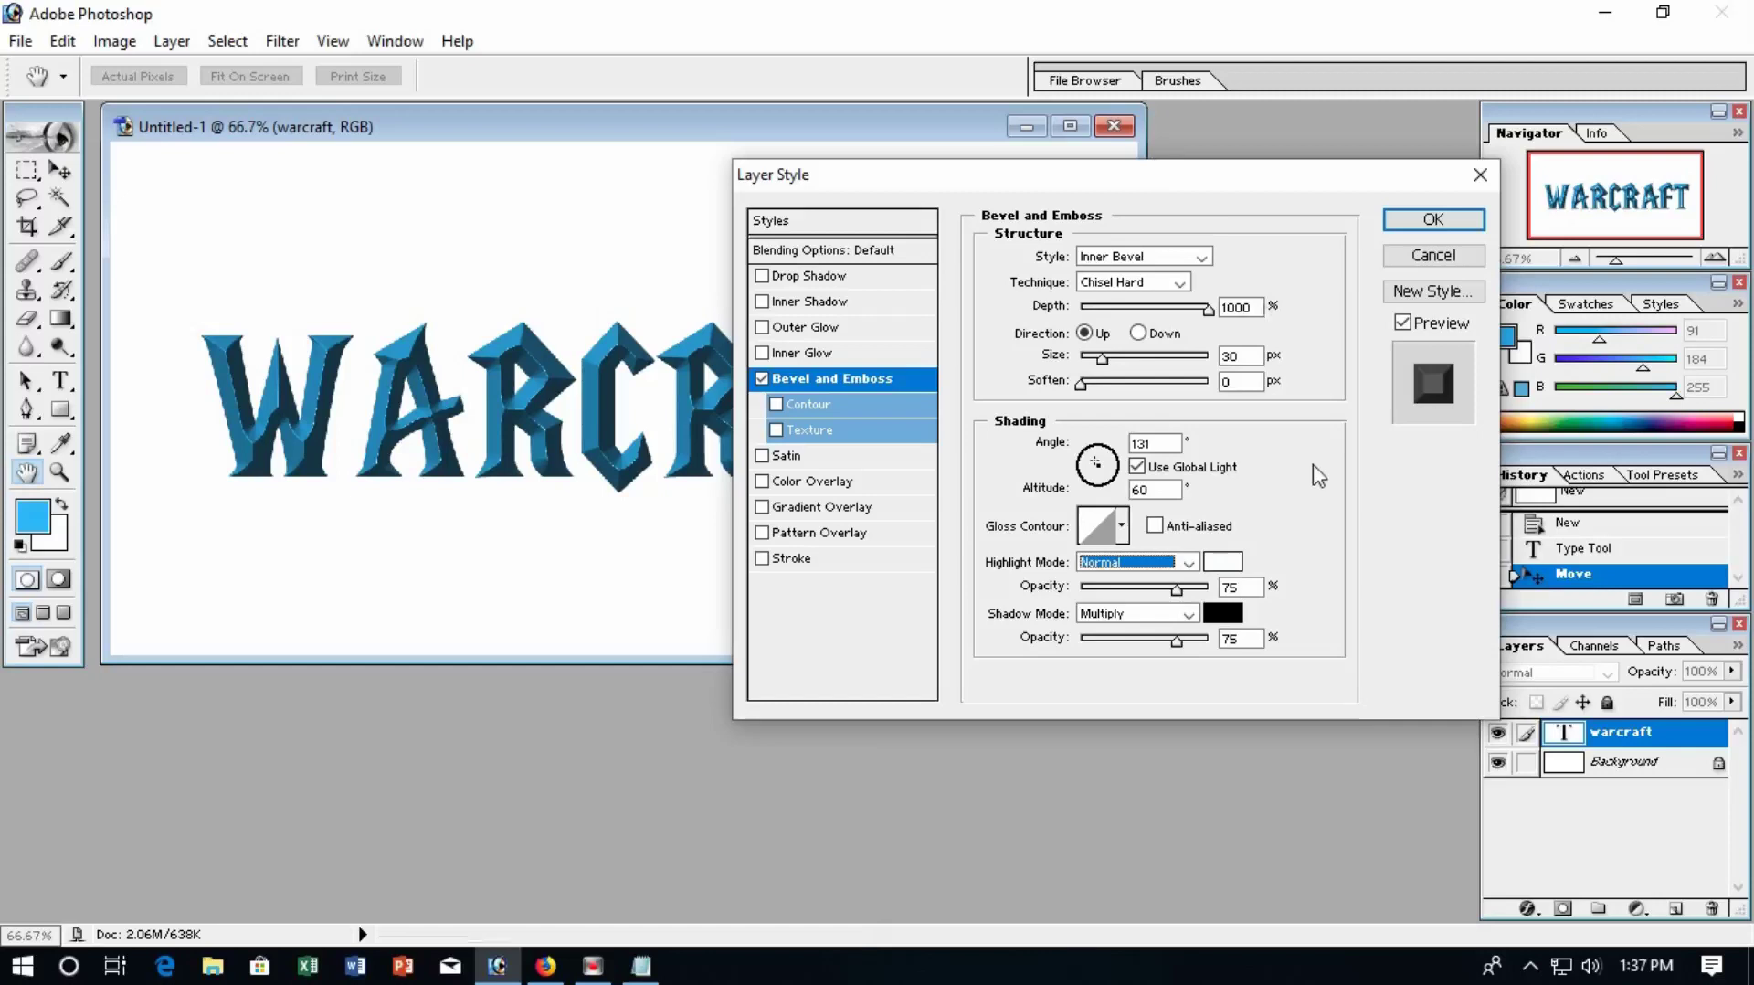
pyautogui.doubleClick(1242, 586)
pyautogui.write('100')
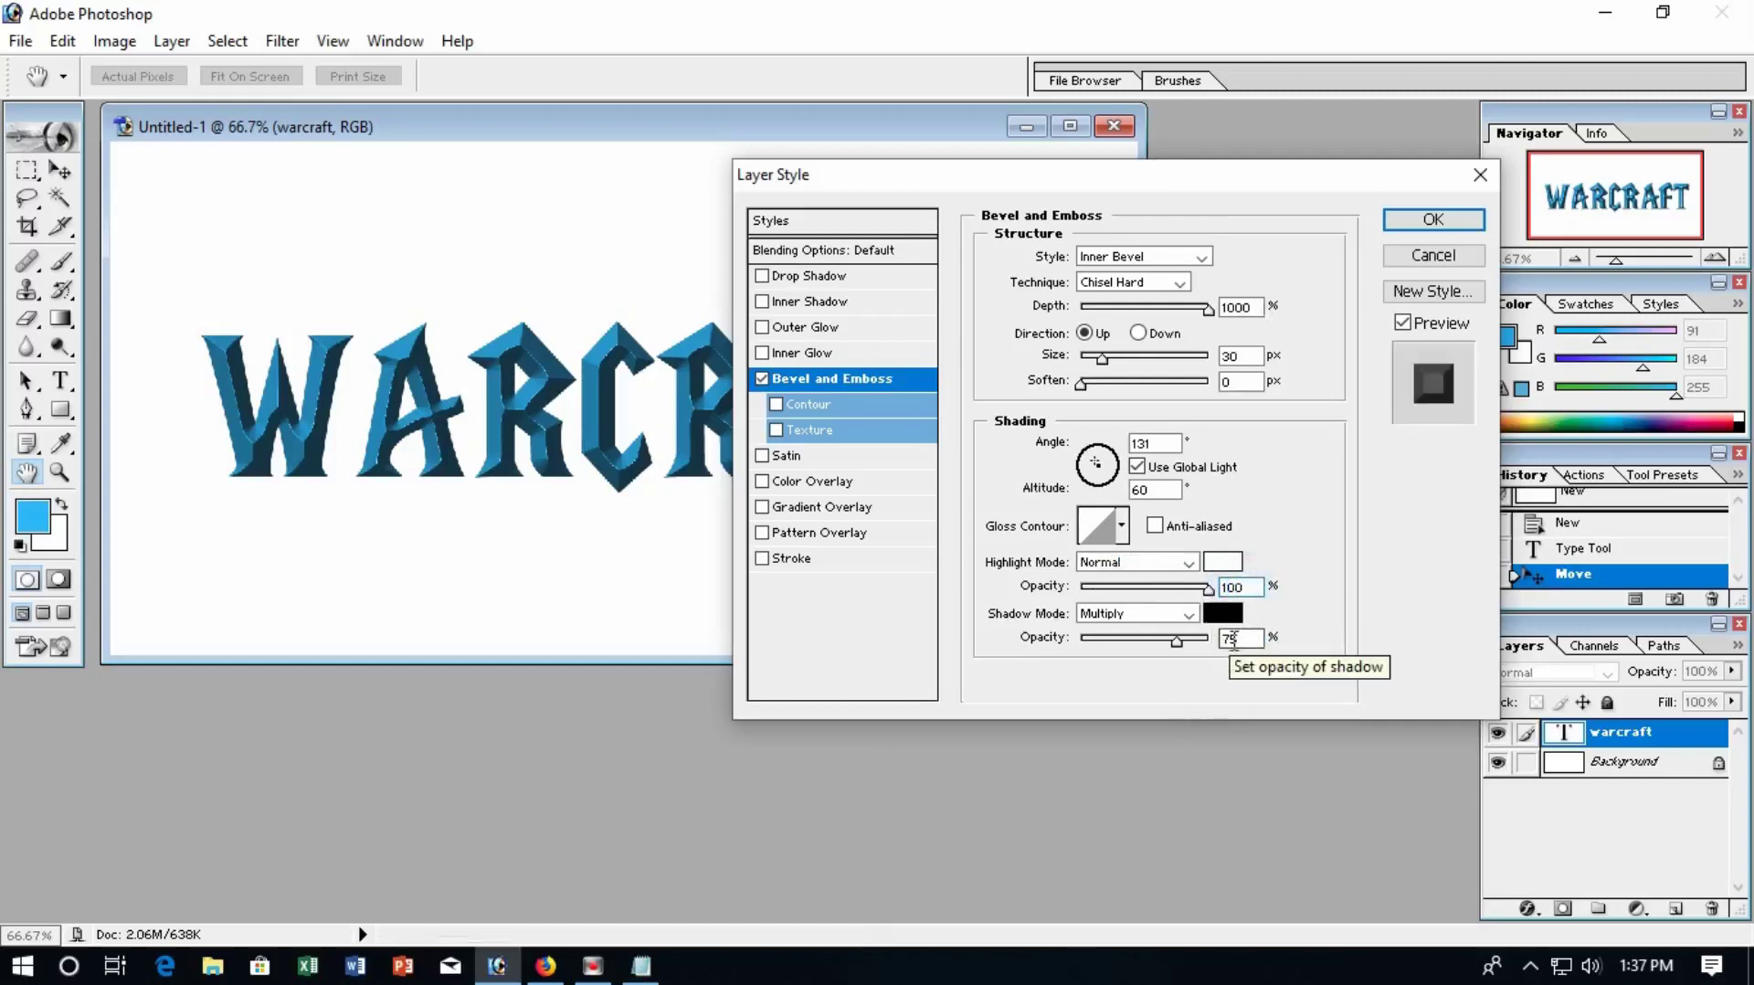
# Step: Set the bevel shadow mode to Linear Burn at 65% opacity
pyautogui.click(1188, 614)
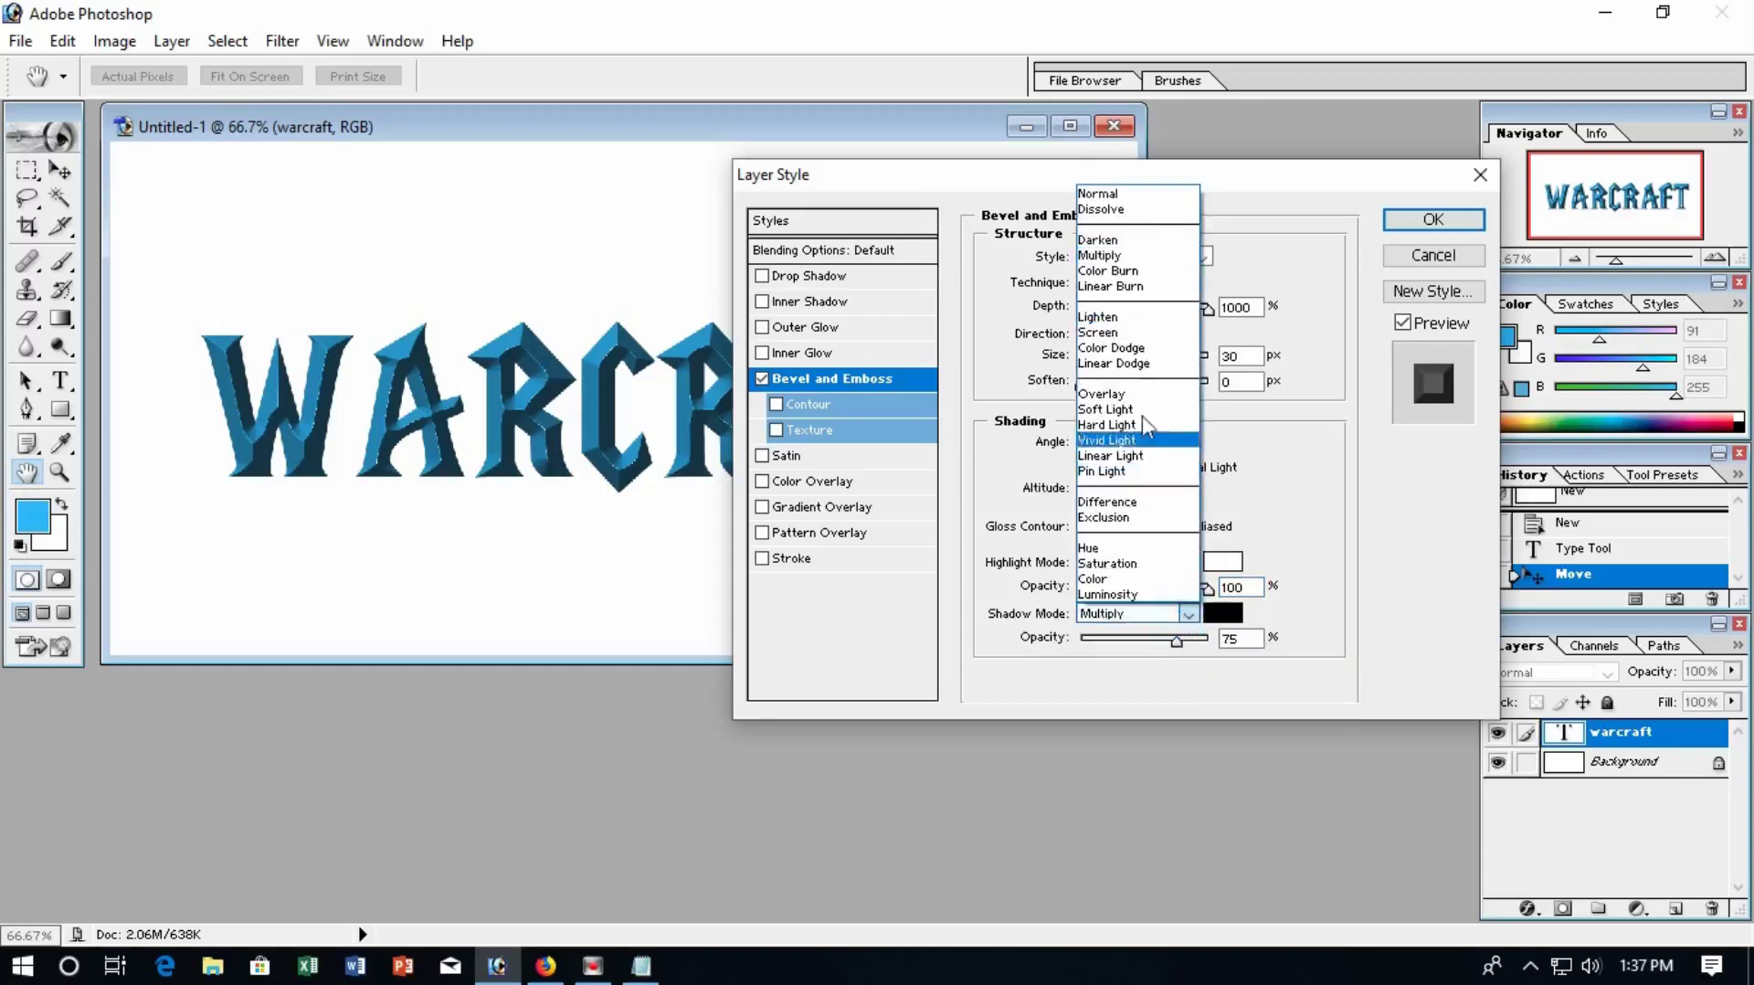
pyautogui.click(1147, 283)
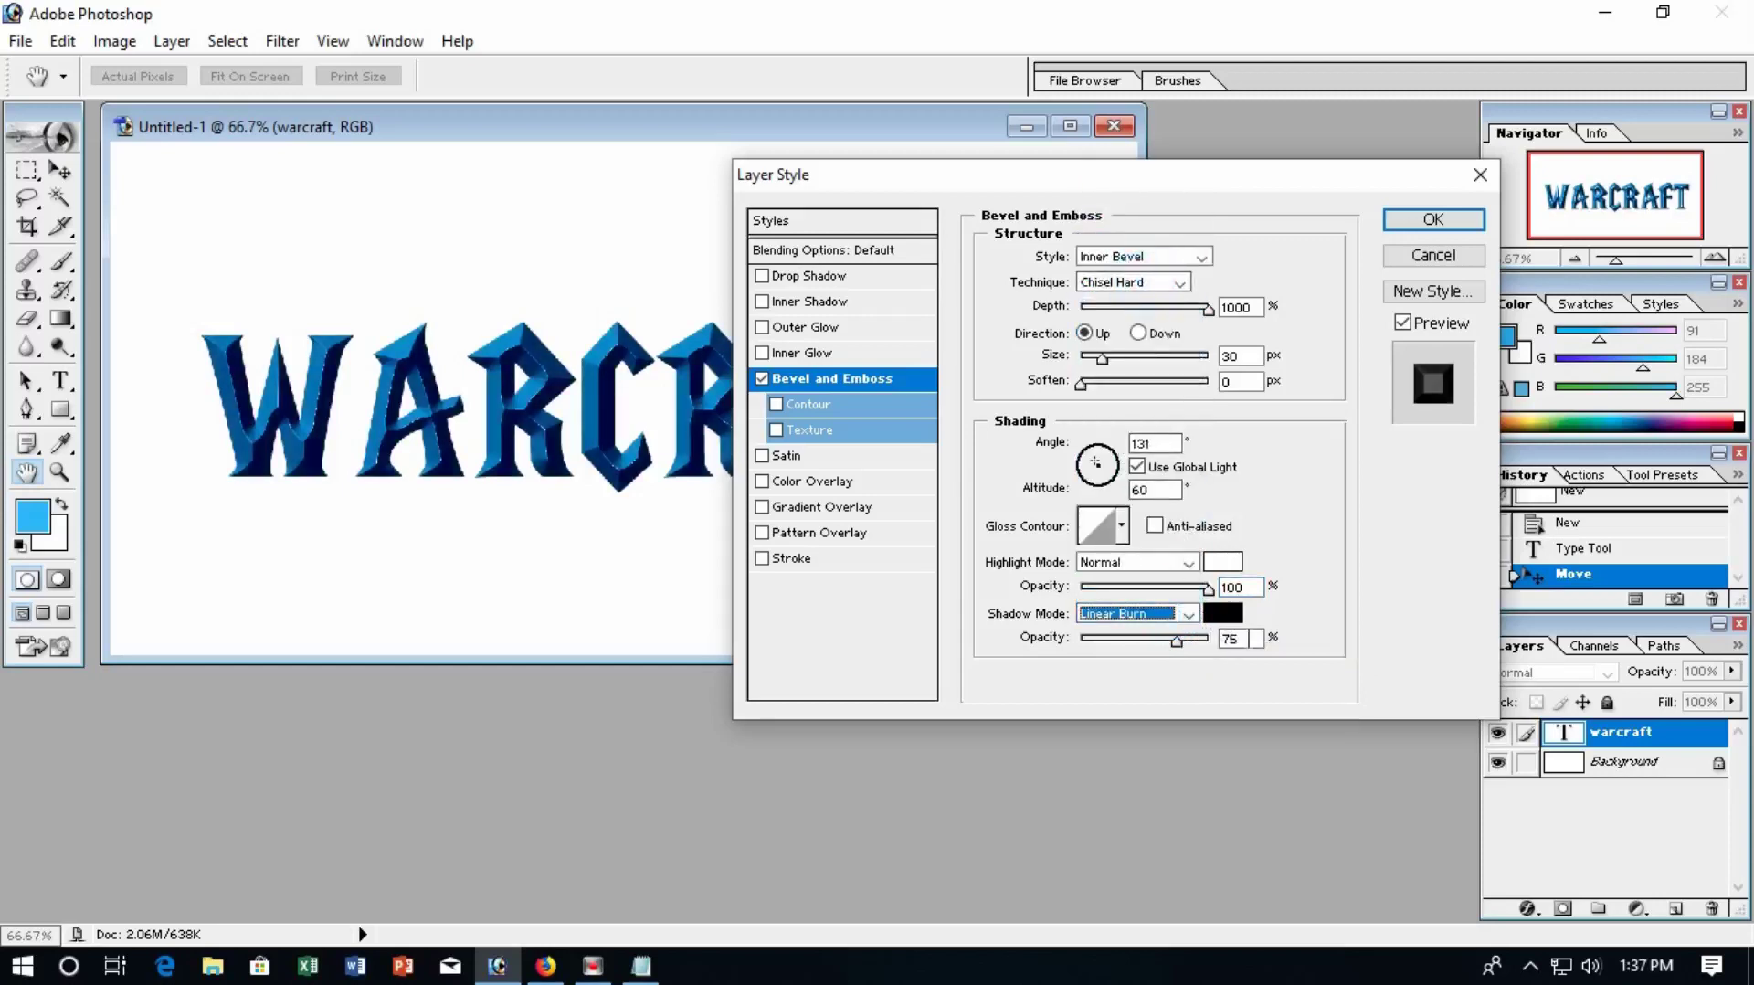
pyautogui.click(1234, 637)
pyautogui.write('65')
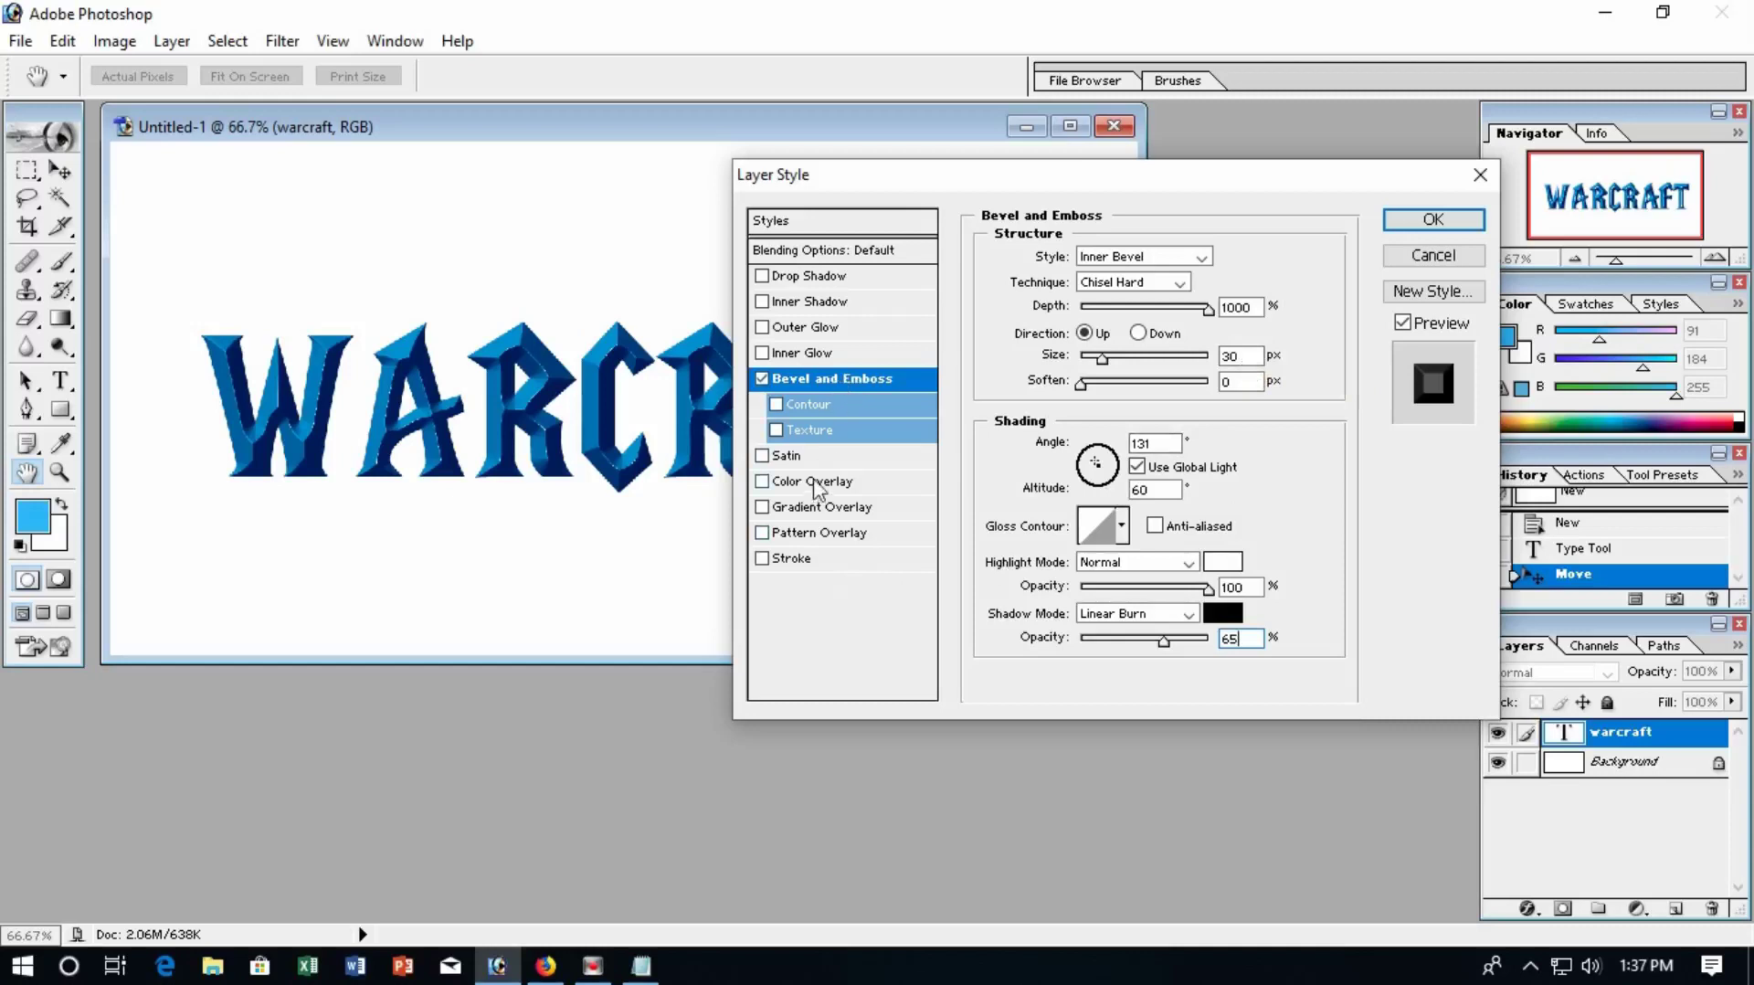
# Step: Add a white Color Overlay at 92% opacity to WARCRAFT and enable Pattern Overlay
pyautogui.click(813, 481)
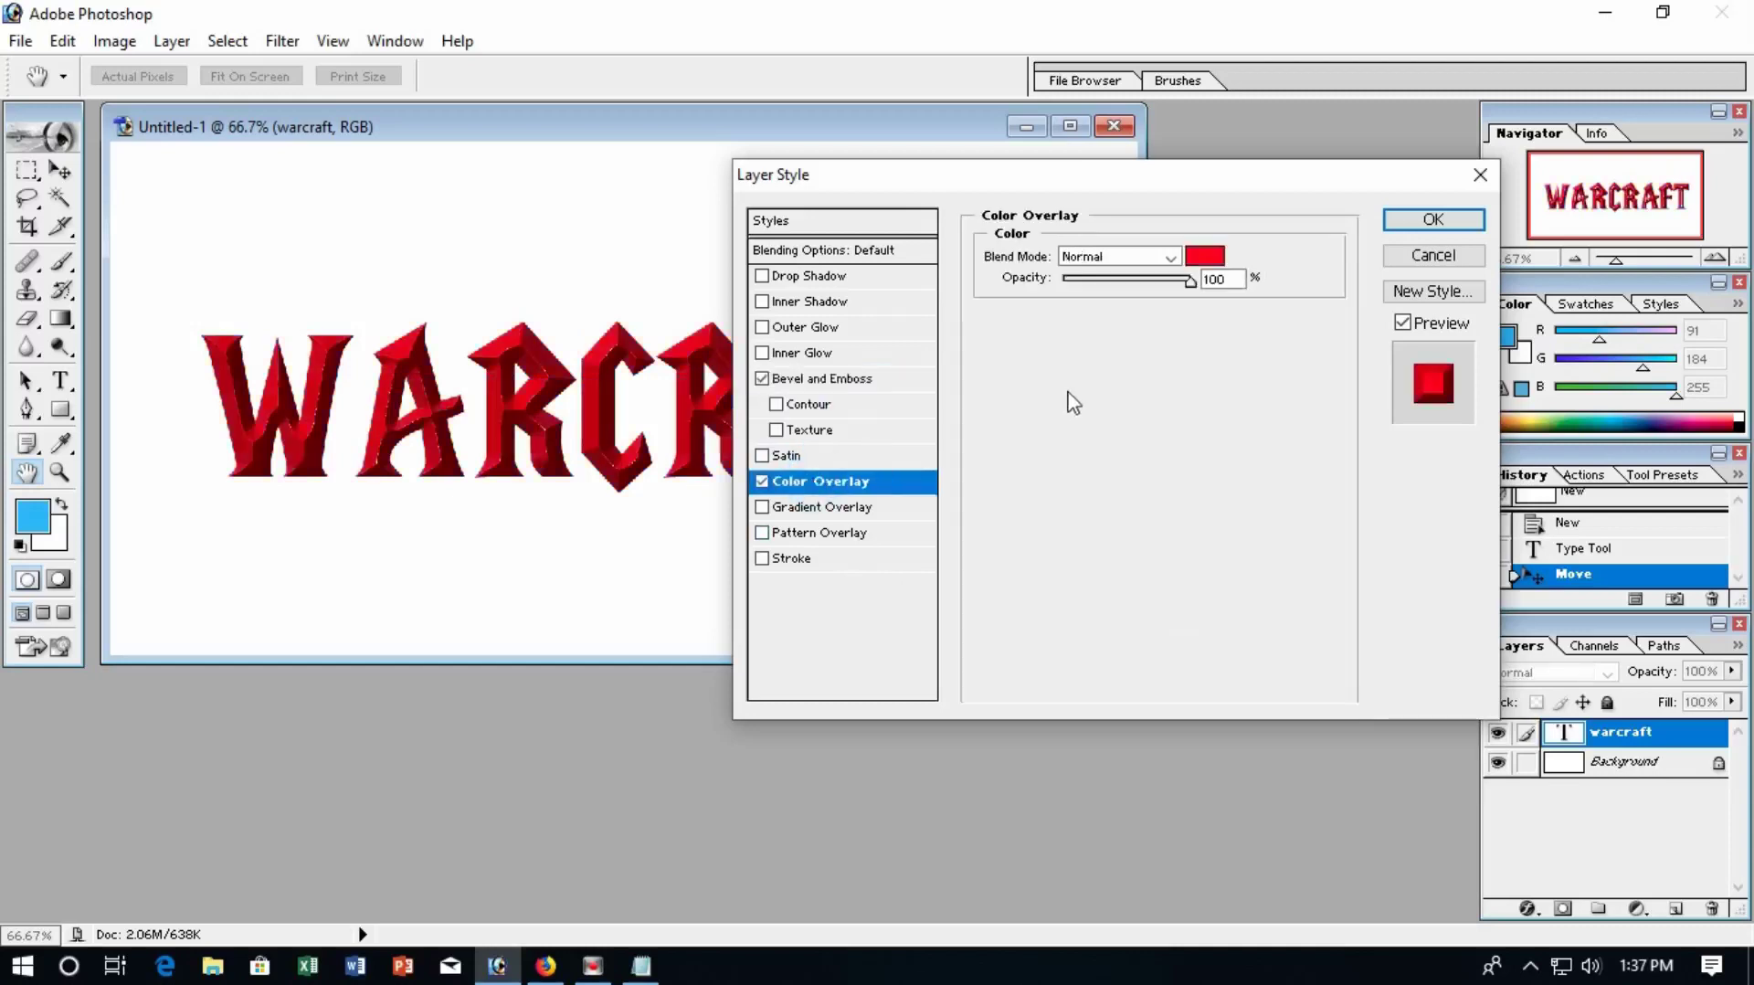
pyautogui.click(1205, 256)
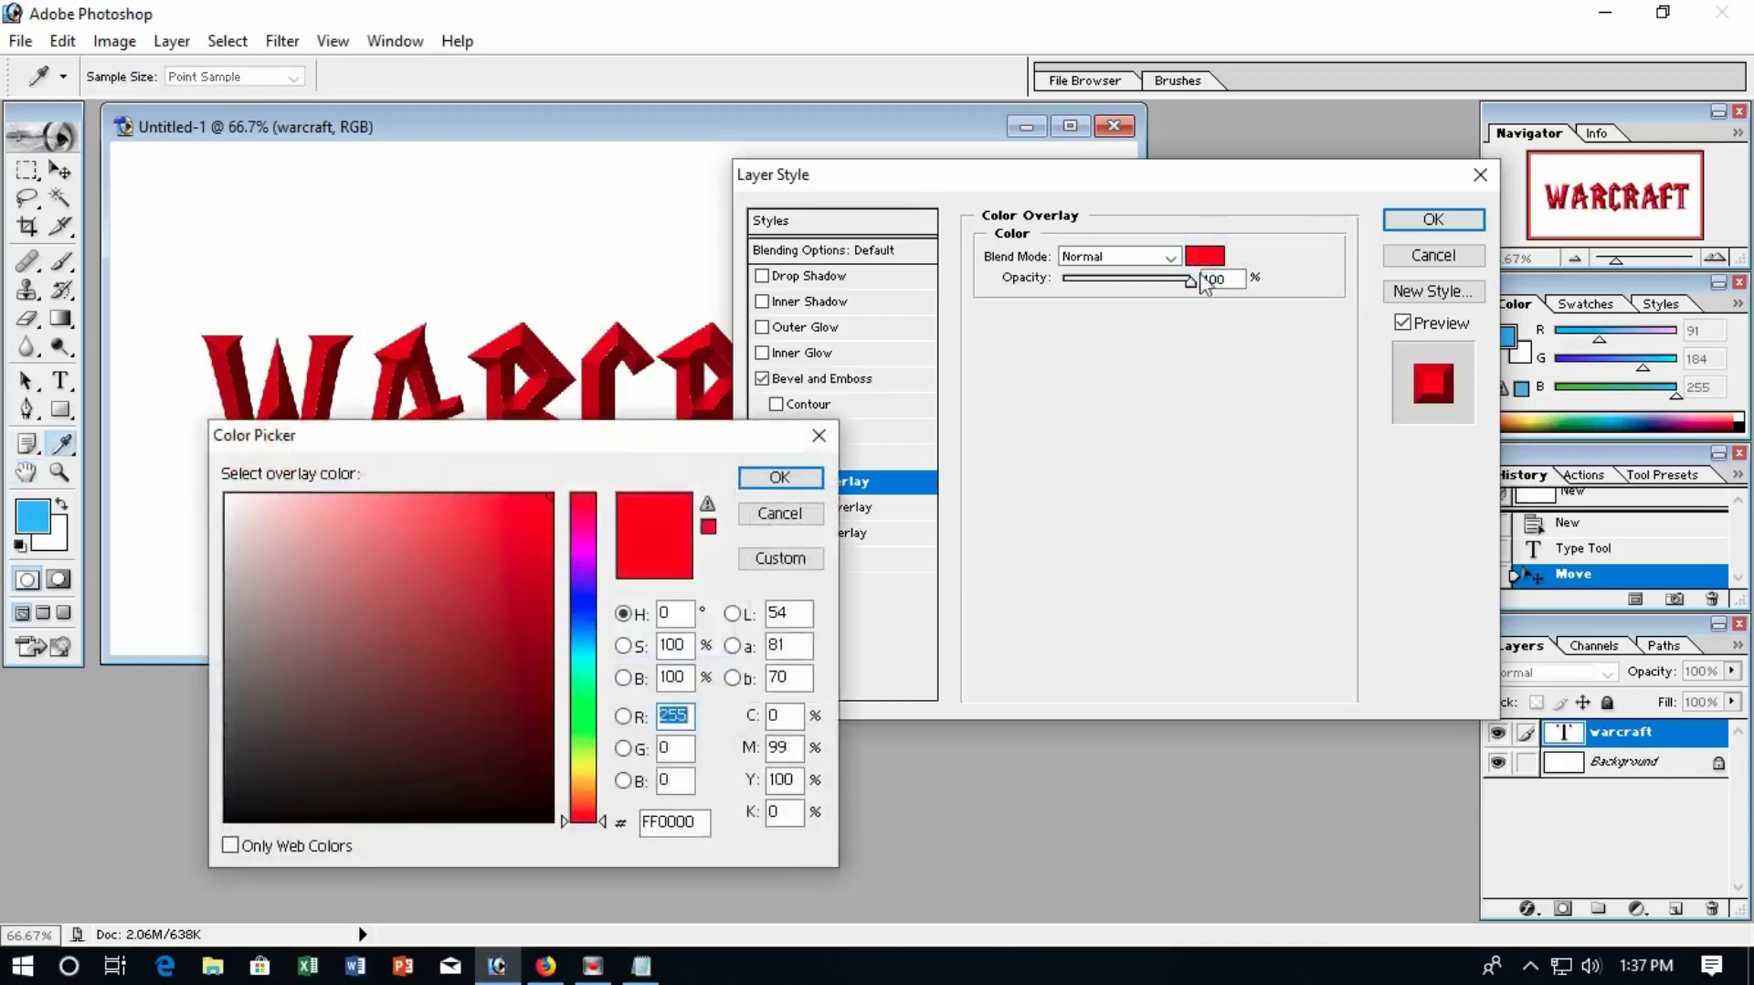
pyautogui.moveTo(537, 552)
pyautogui.mouseDown()
pyautogui.moveTo(250, 473)
pyautogui.moveTo(214, 436)
pyautogui.mouseUp()
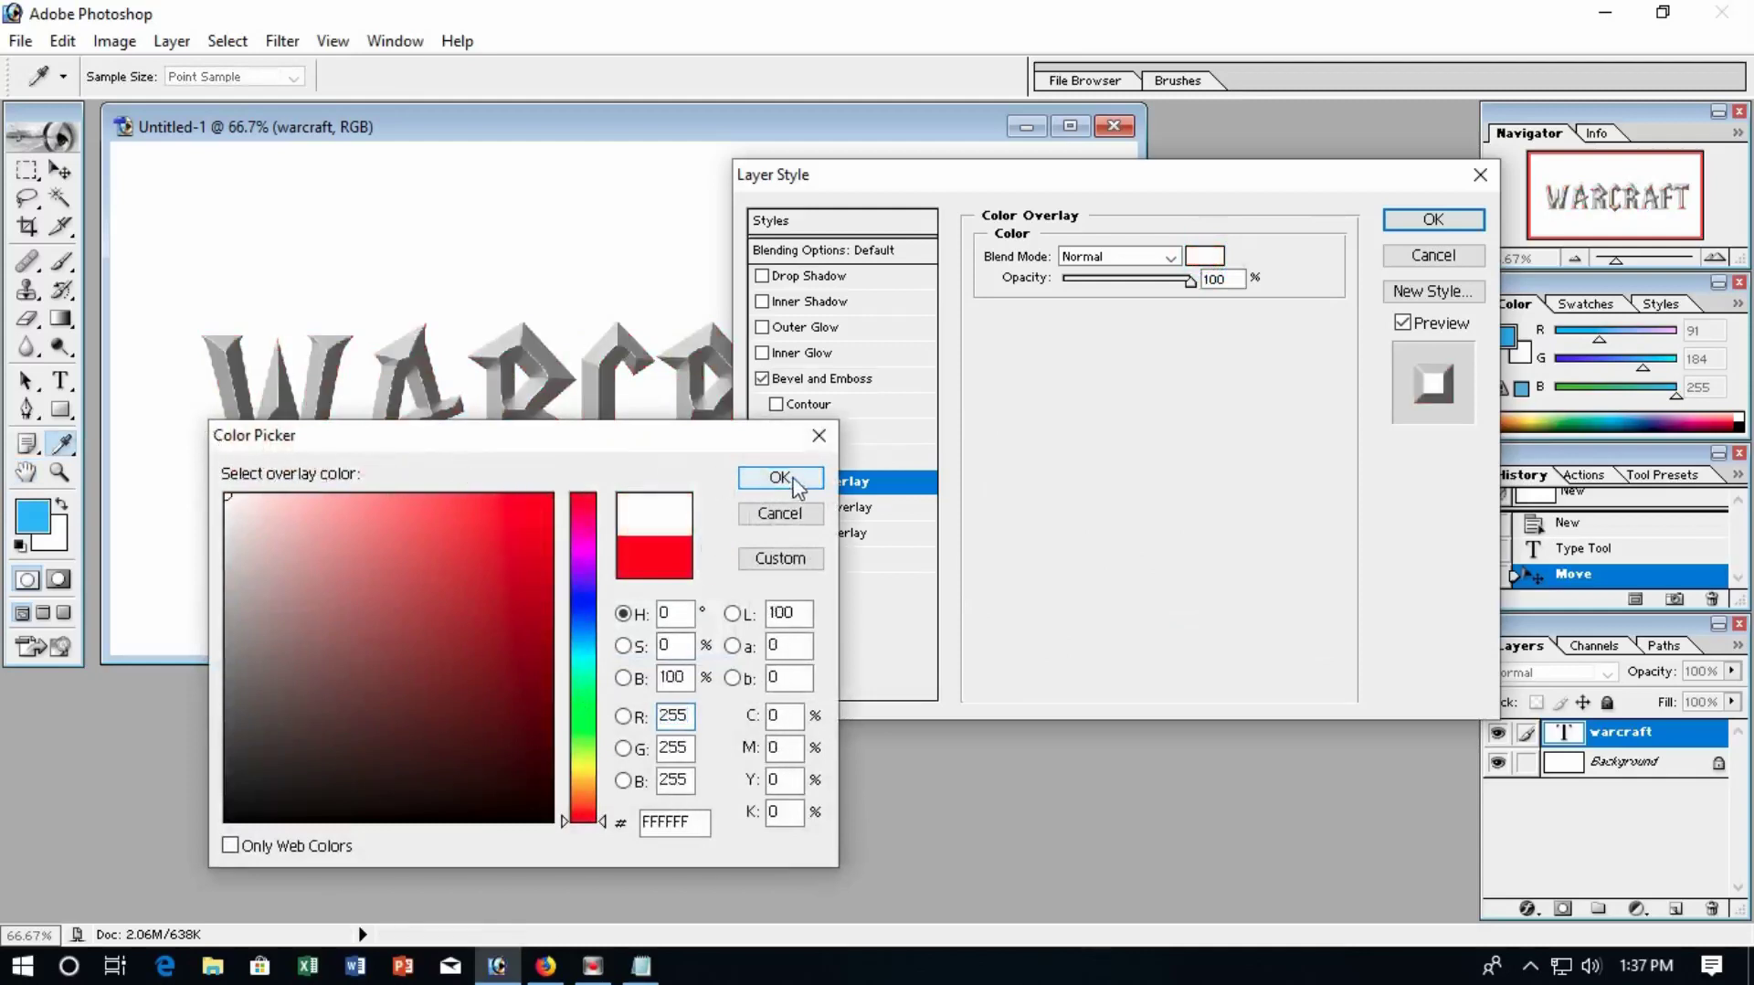
pyautogui.click(781, 478)
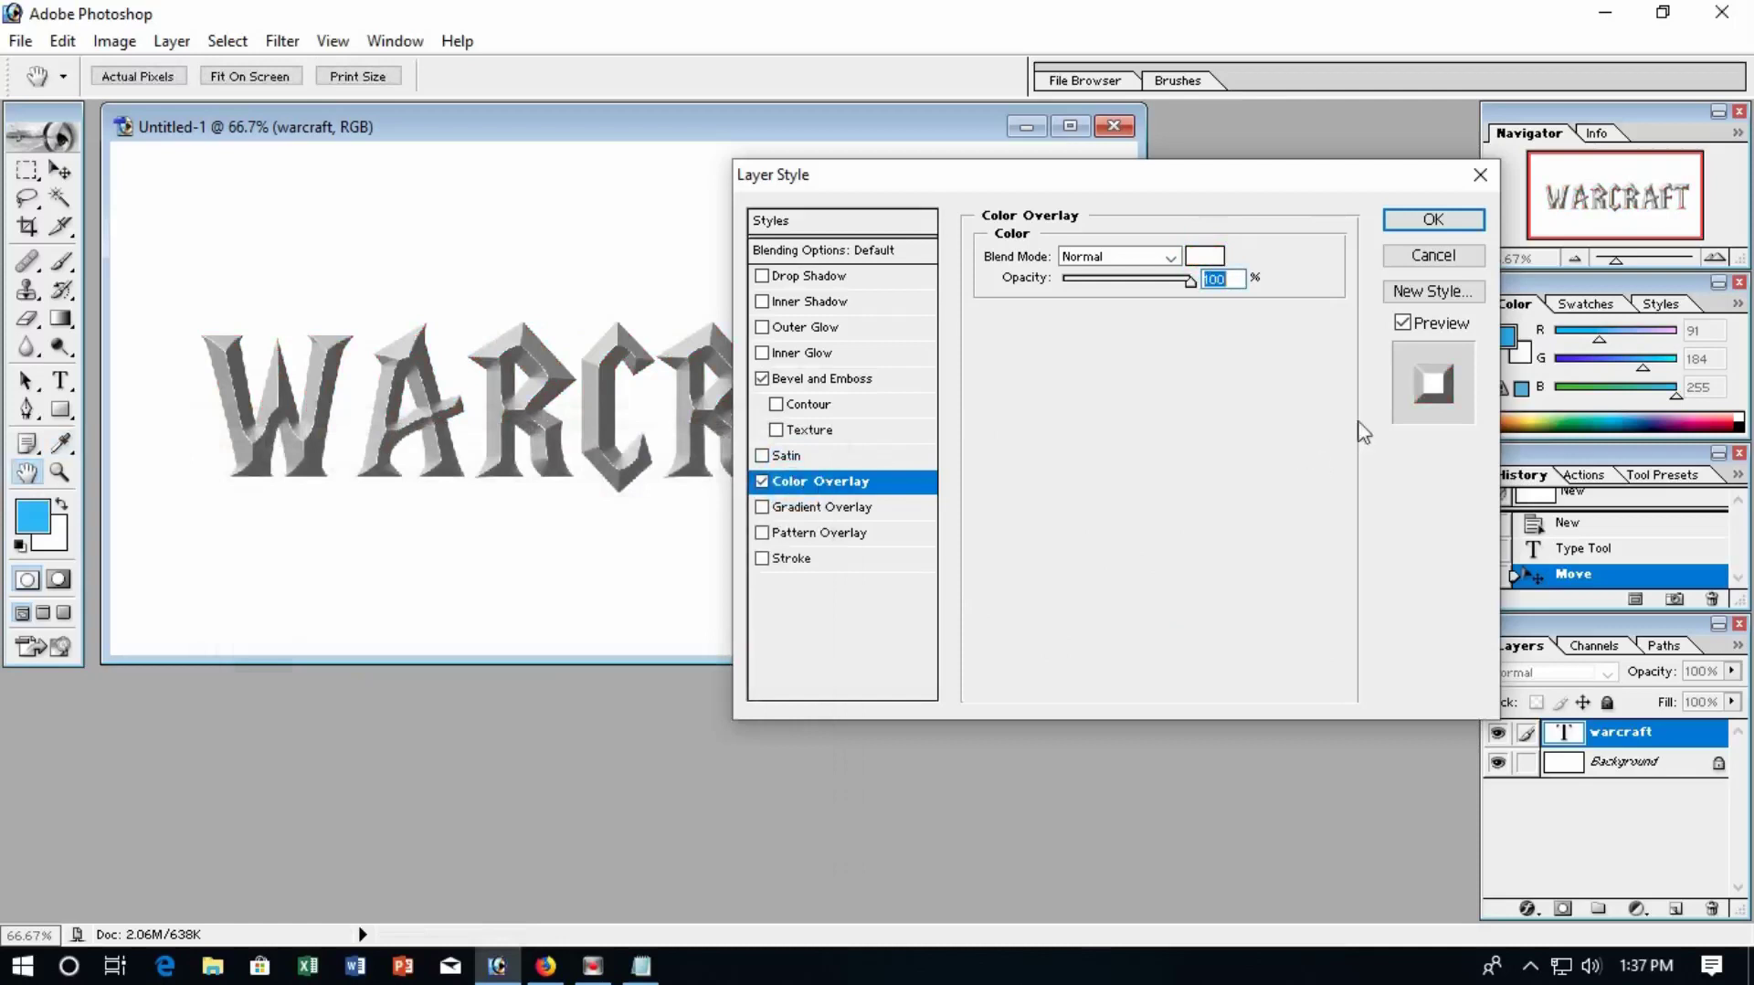
pyautogui.moveTo(1190, 281); pyautogui.dragTo(1179, 287)
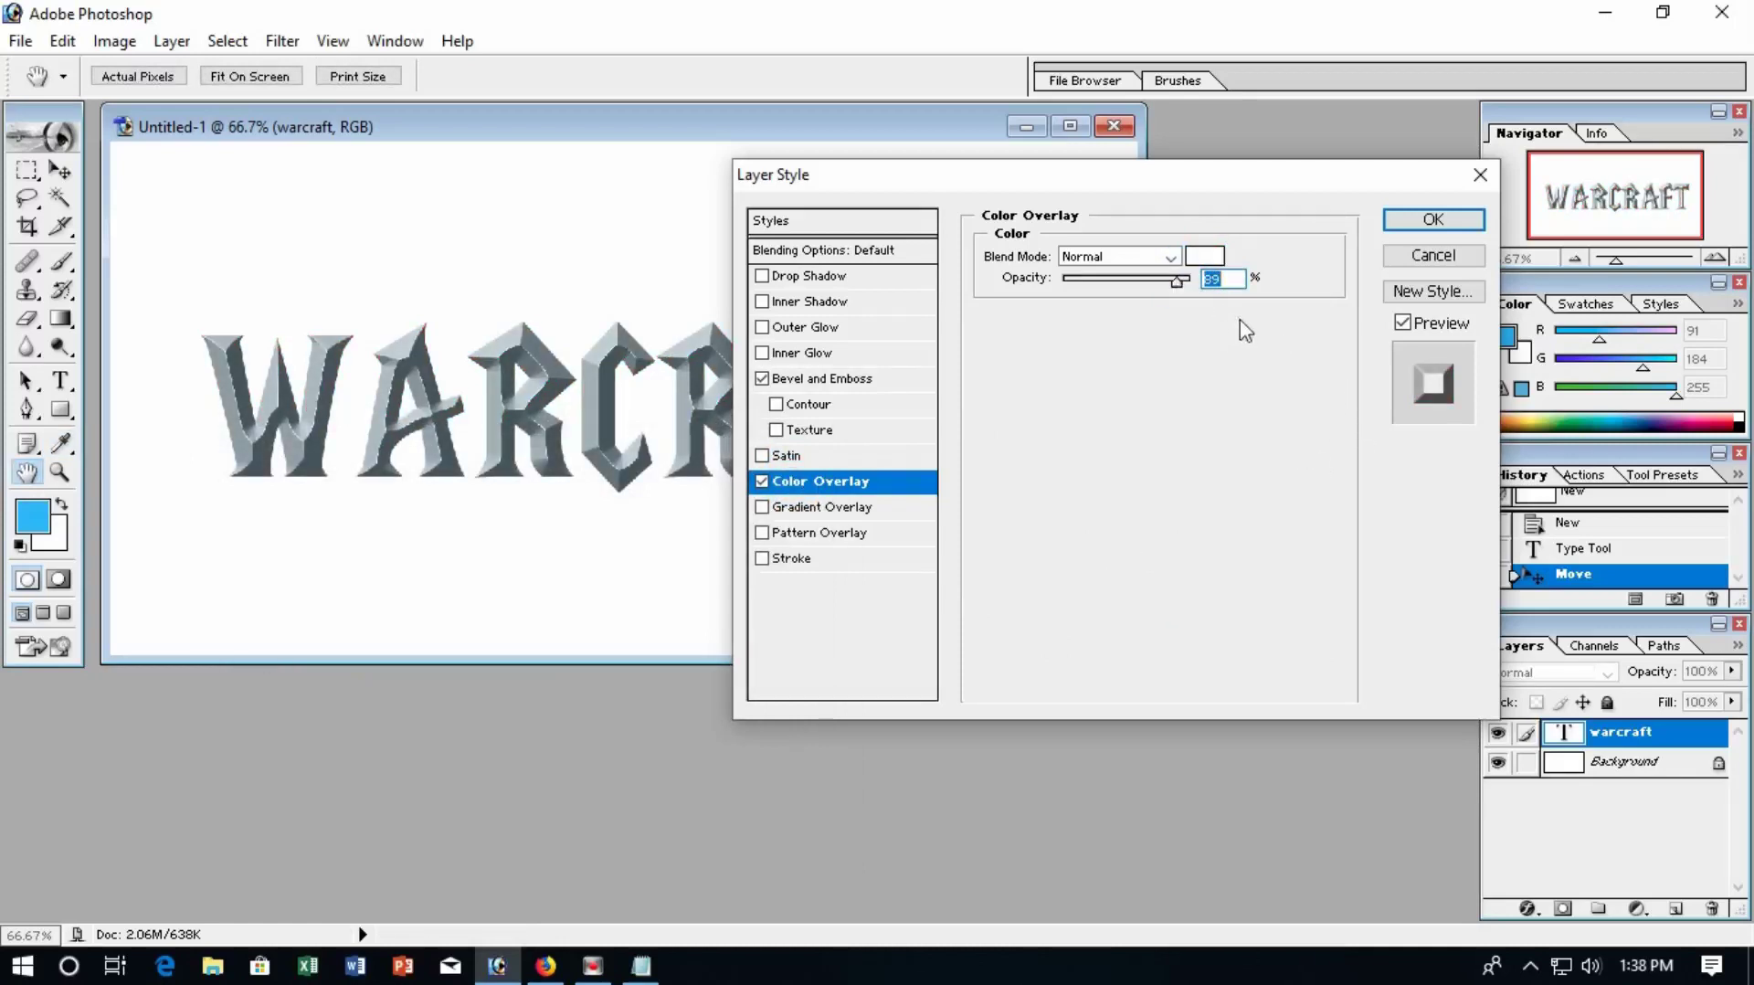
pyautogui.write('92')
pyautogui.click(846, 532)
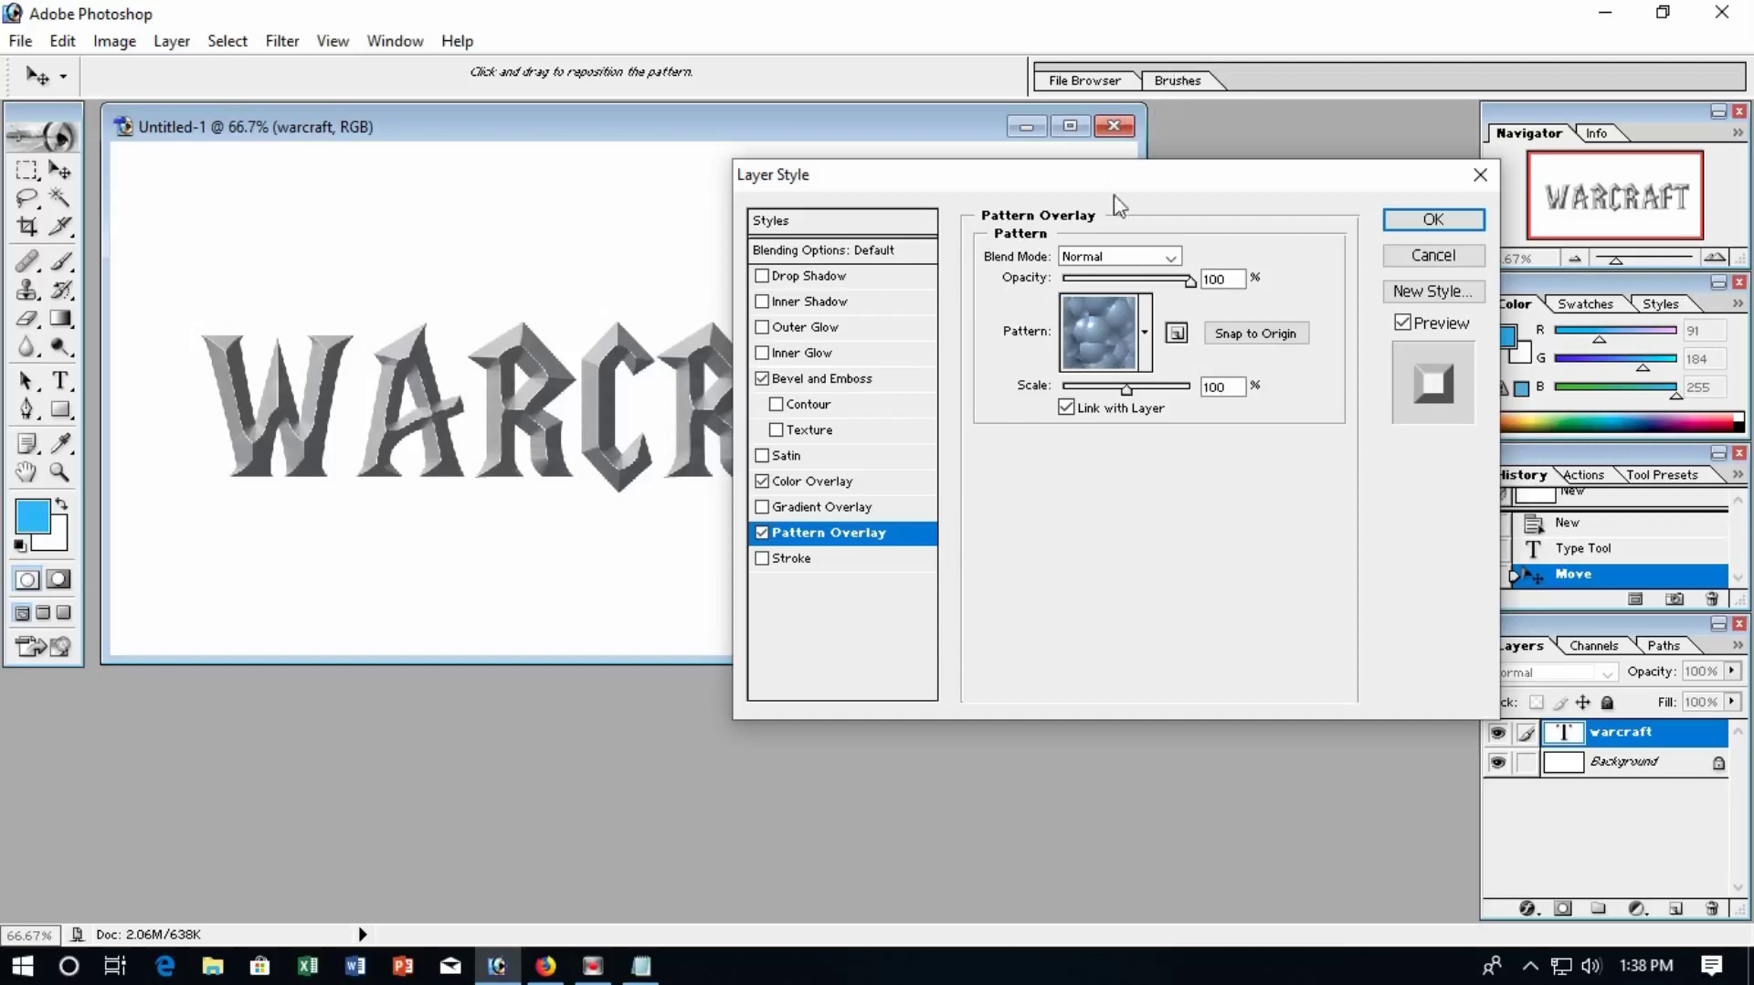
# Step: Load the Texture Fill 2 patterns, pick the first grainy texture and scale it to 57%
pyautogui.click(1145, 333)
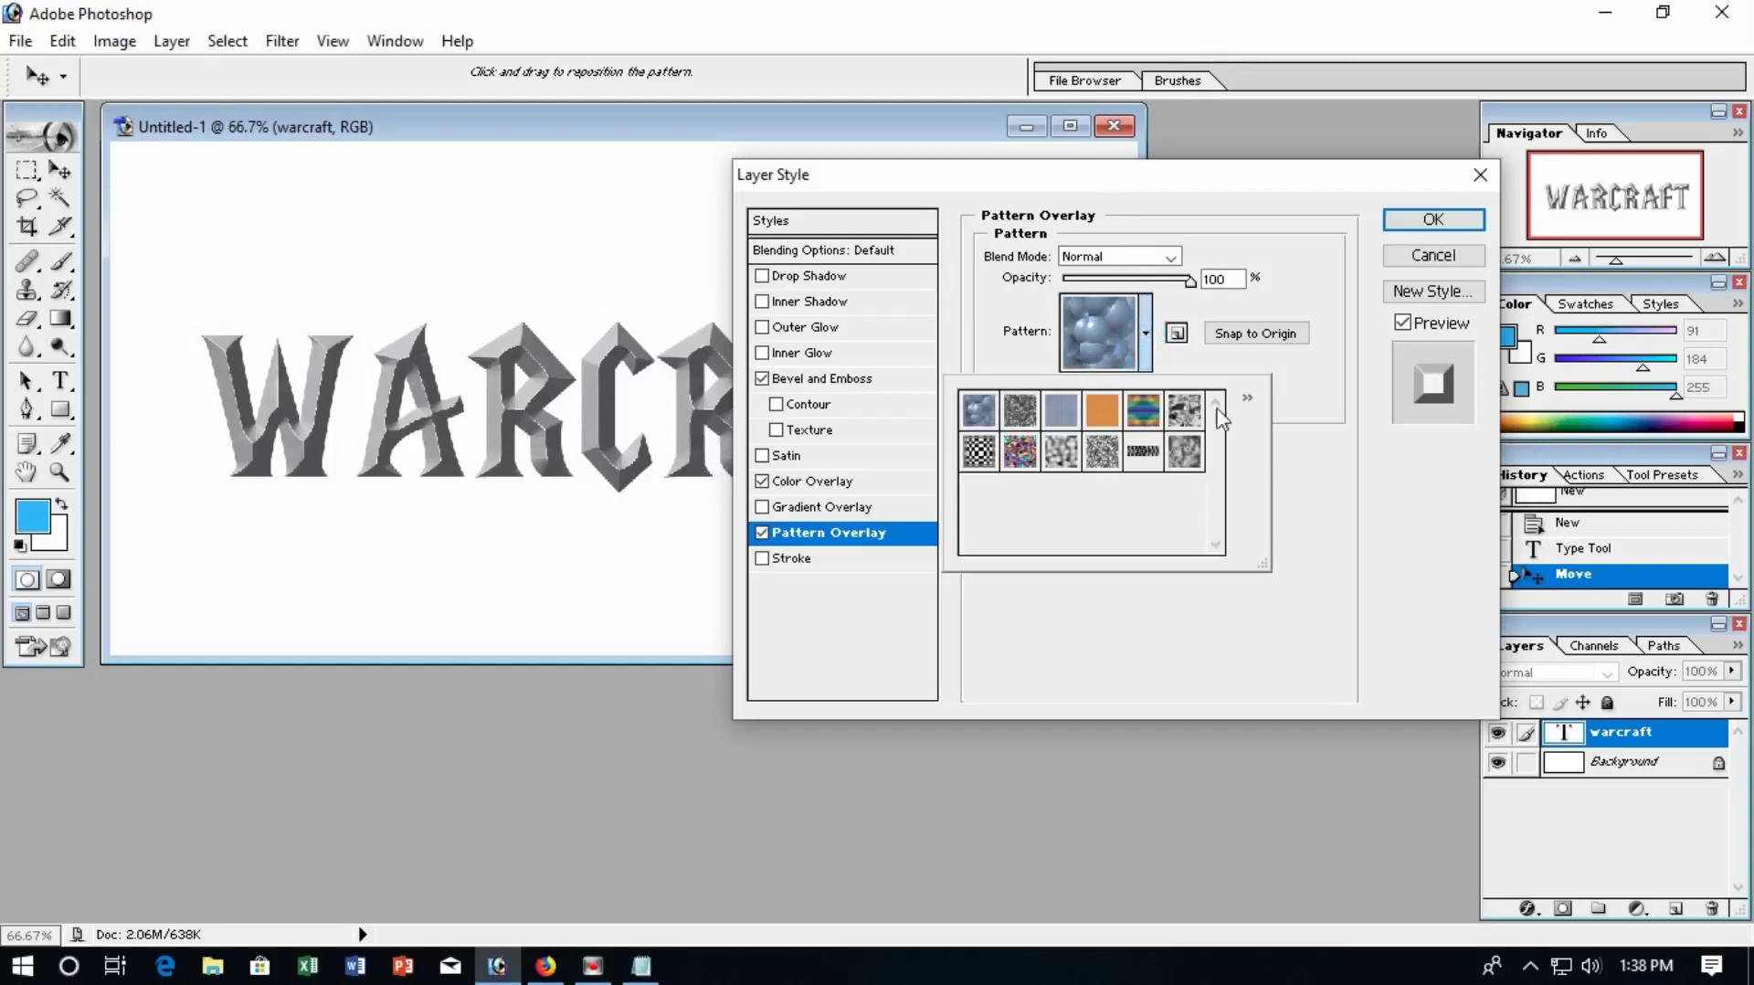
pyautogui.click(1247, 397)
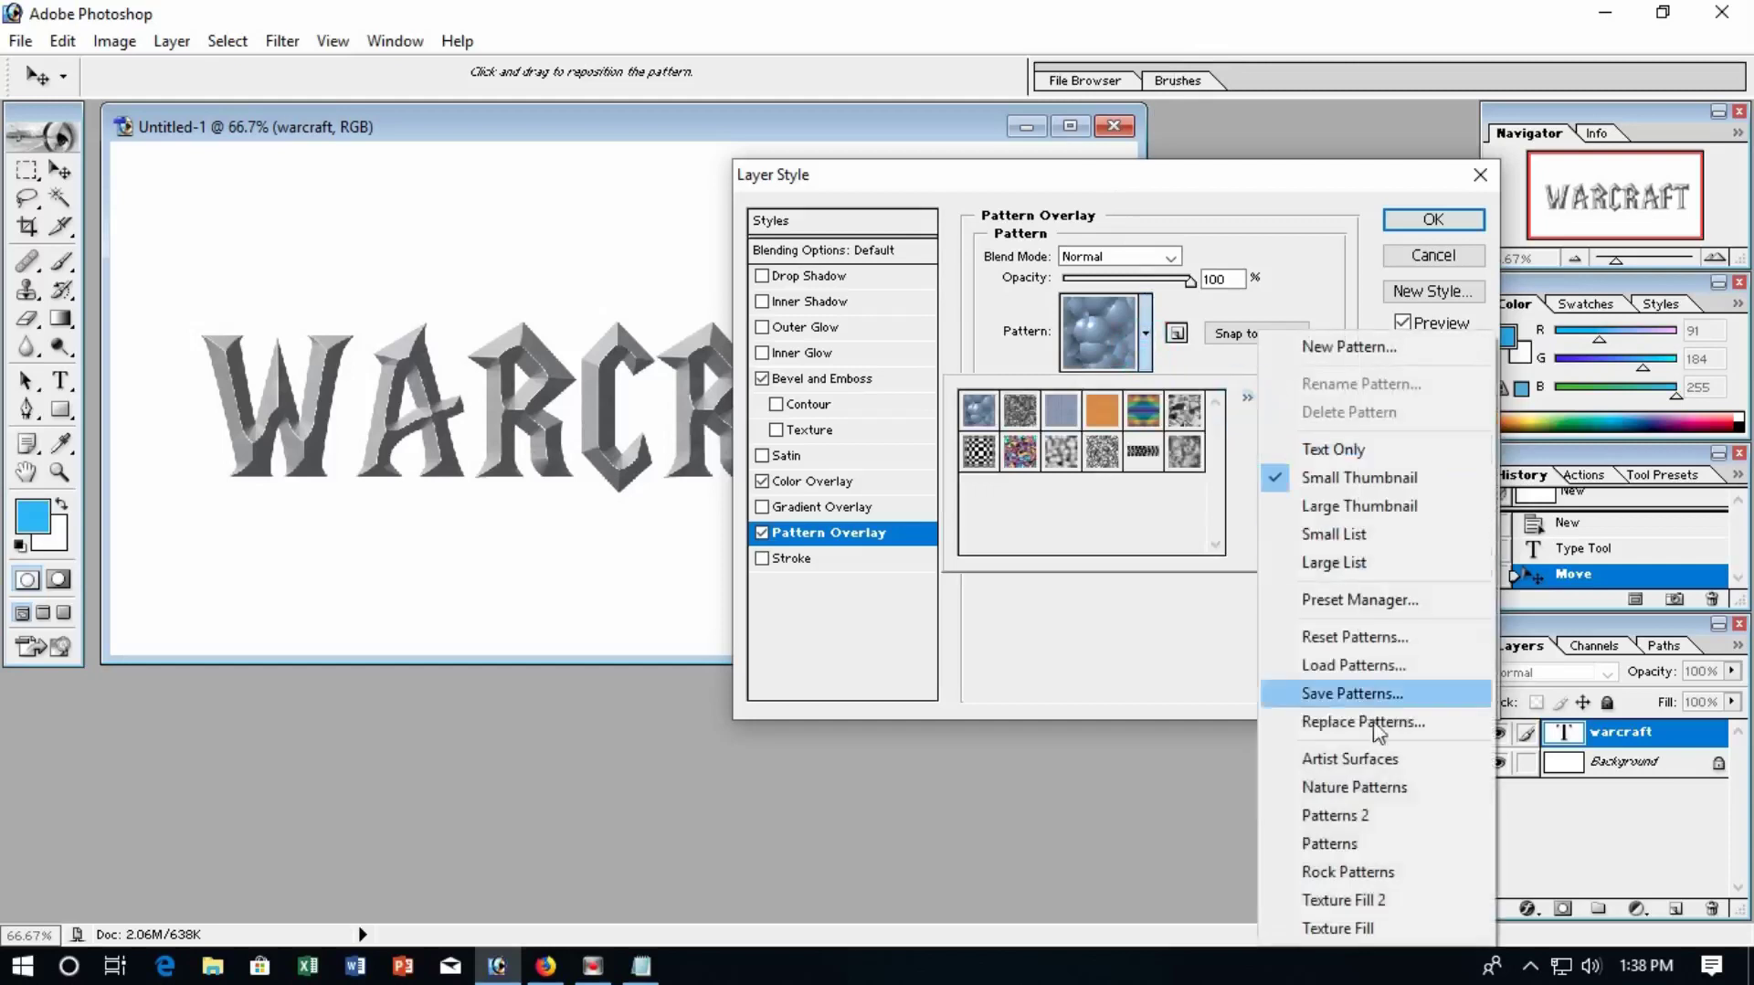
pyautogui.click(1363, 904)
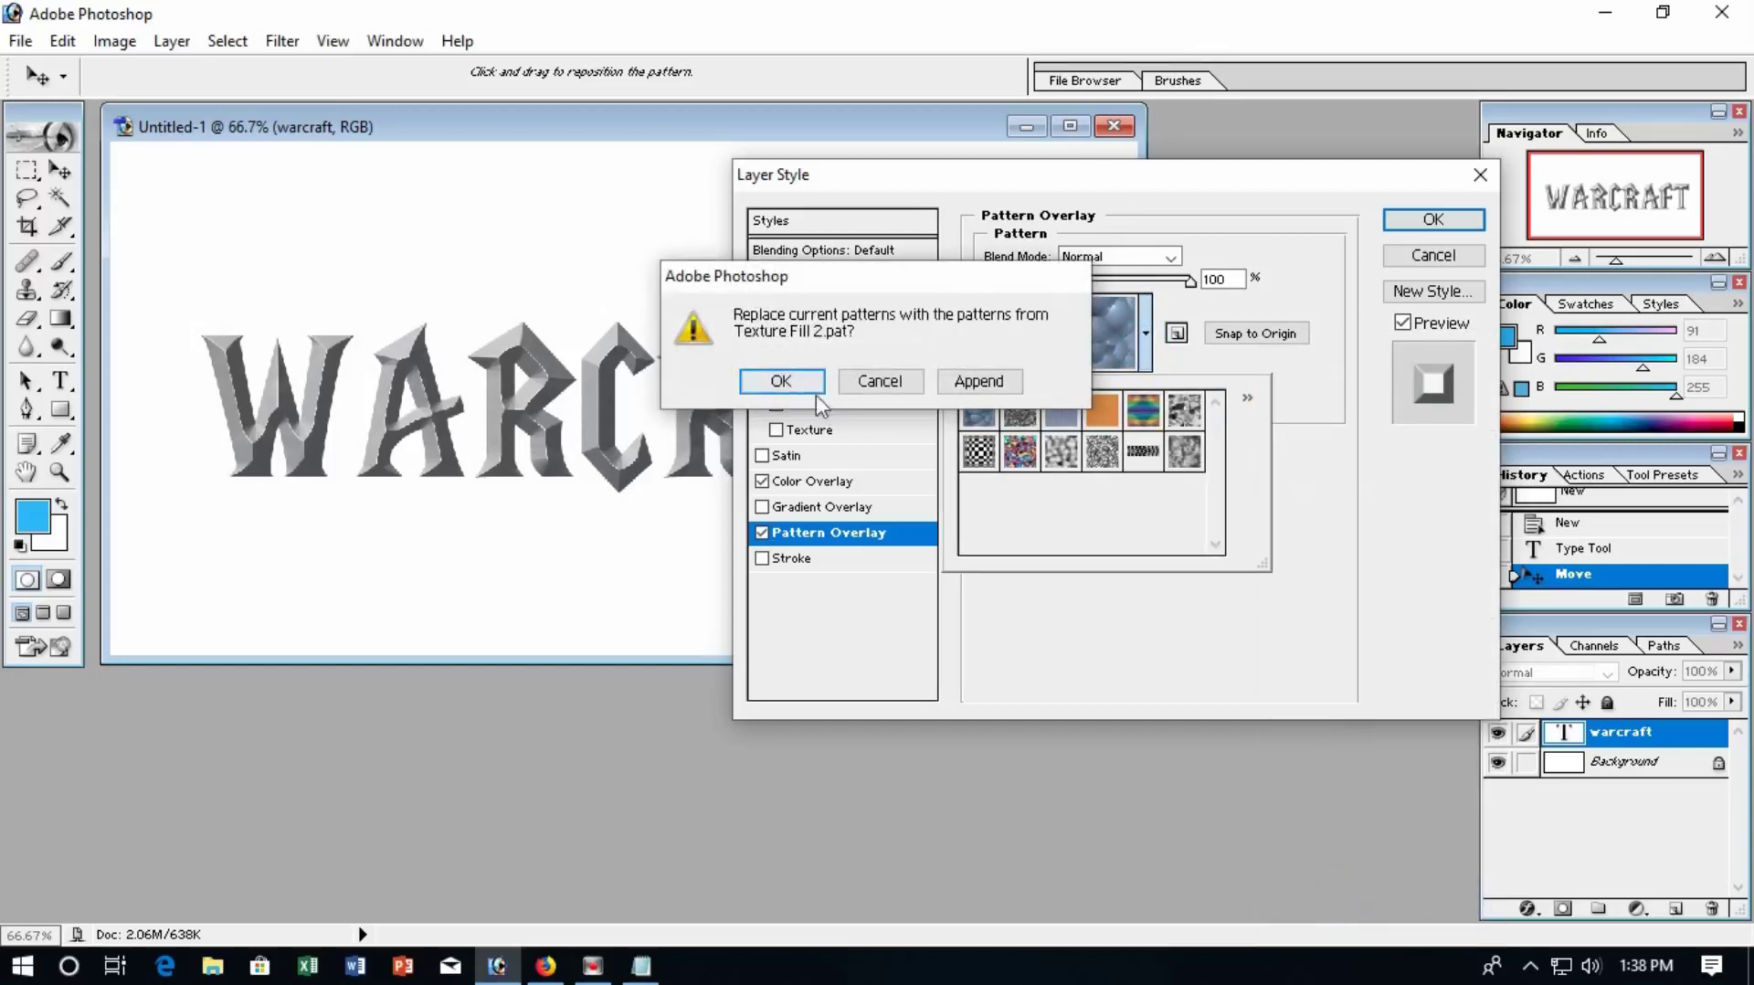
pyautogui.click(784, 381)
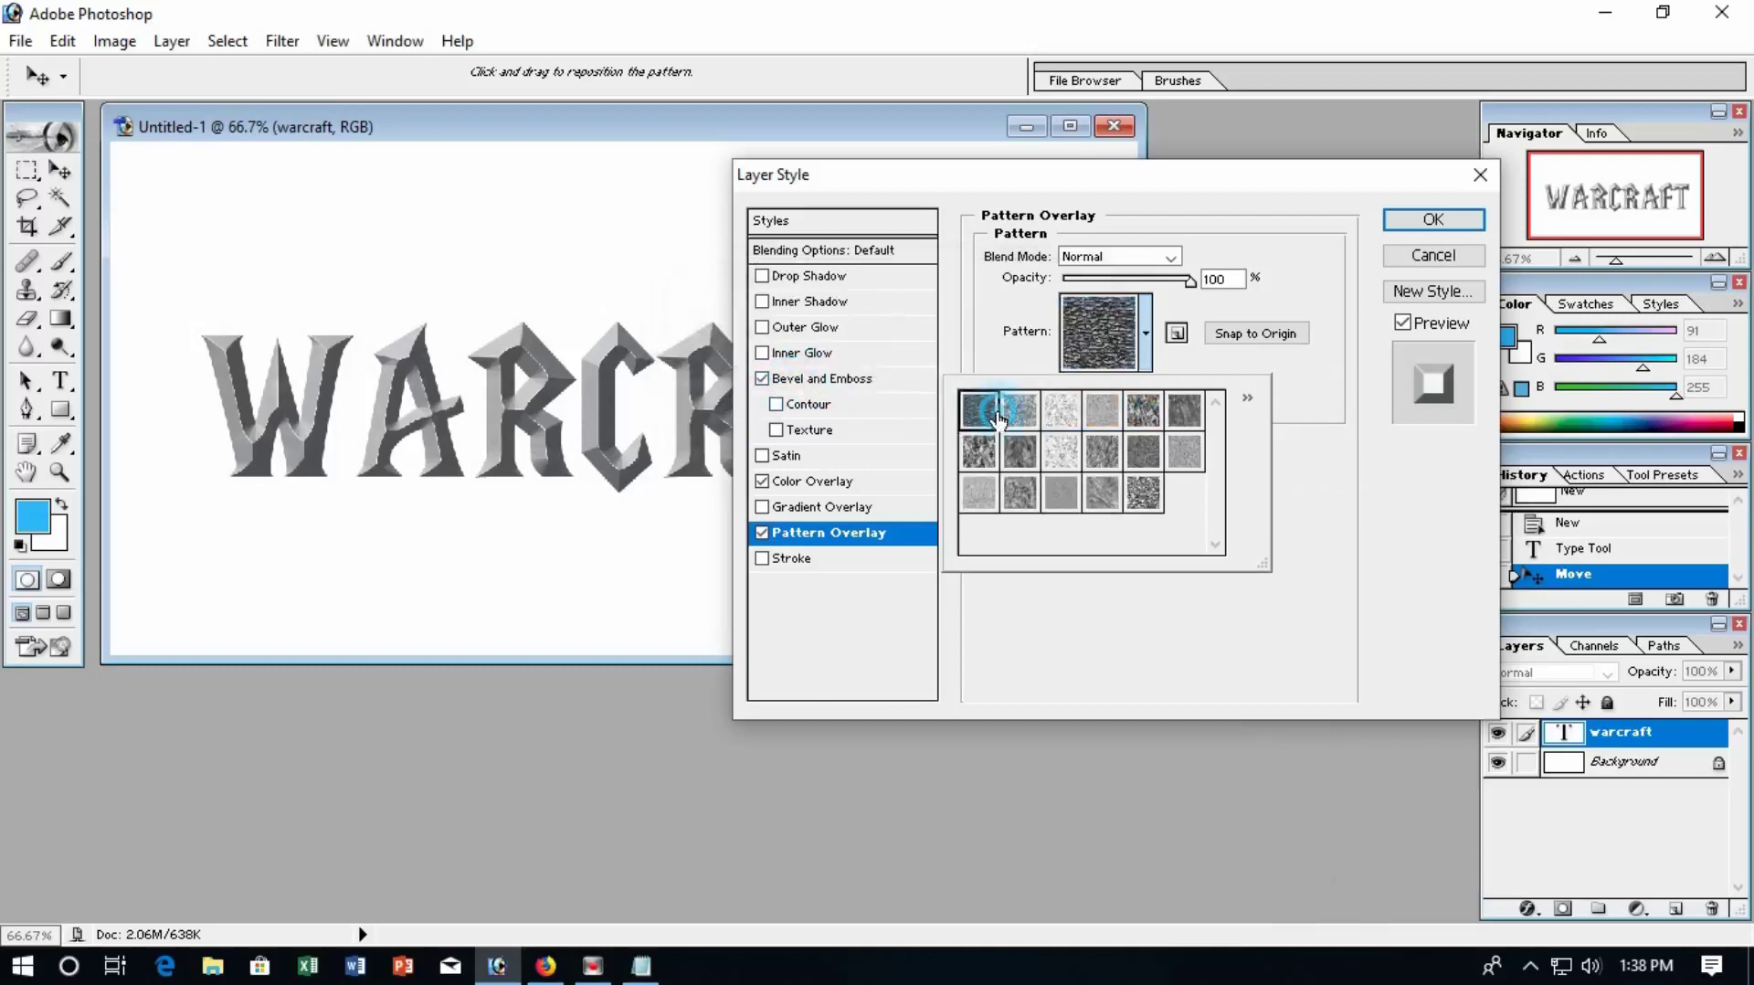
pyautogui.click(1289, 289)
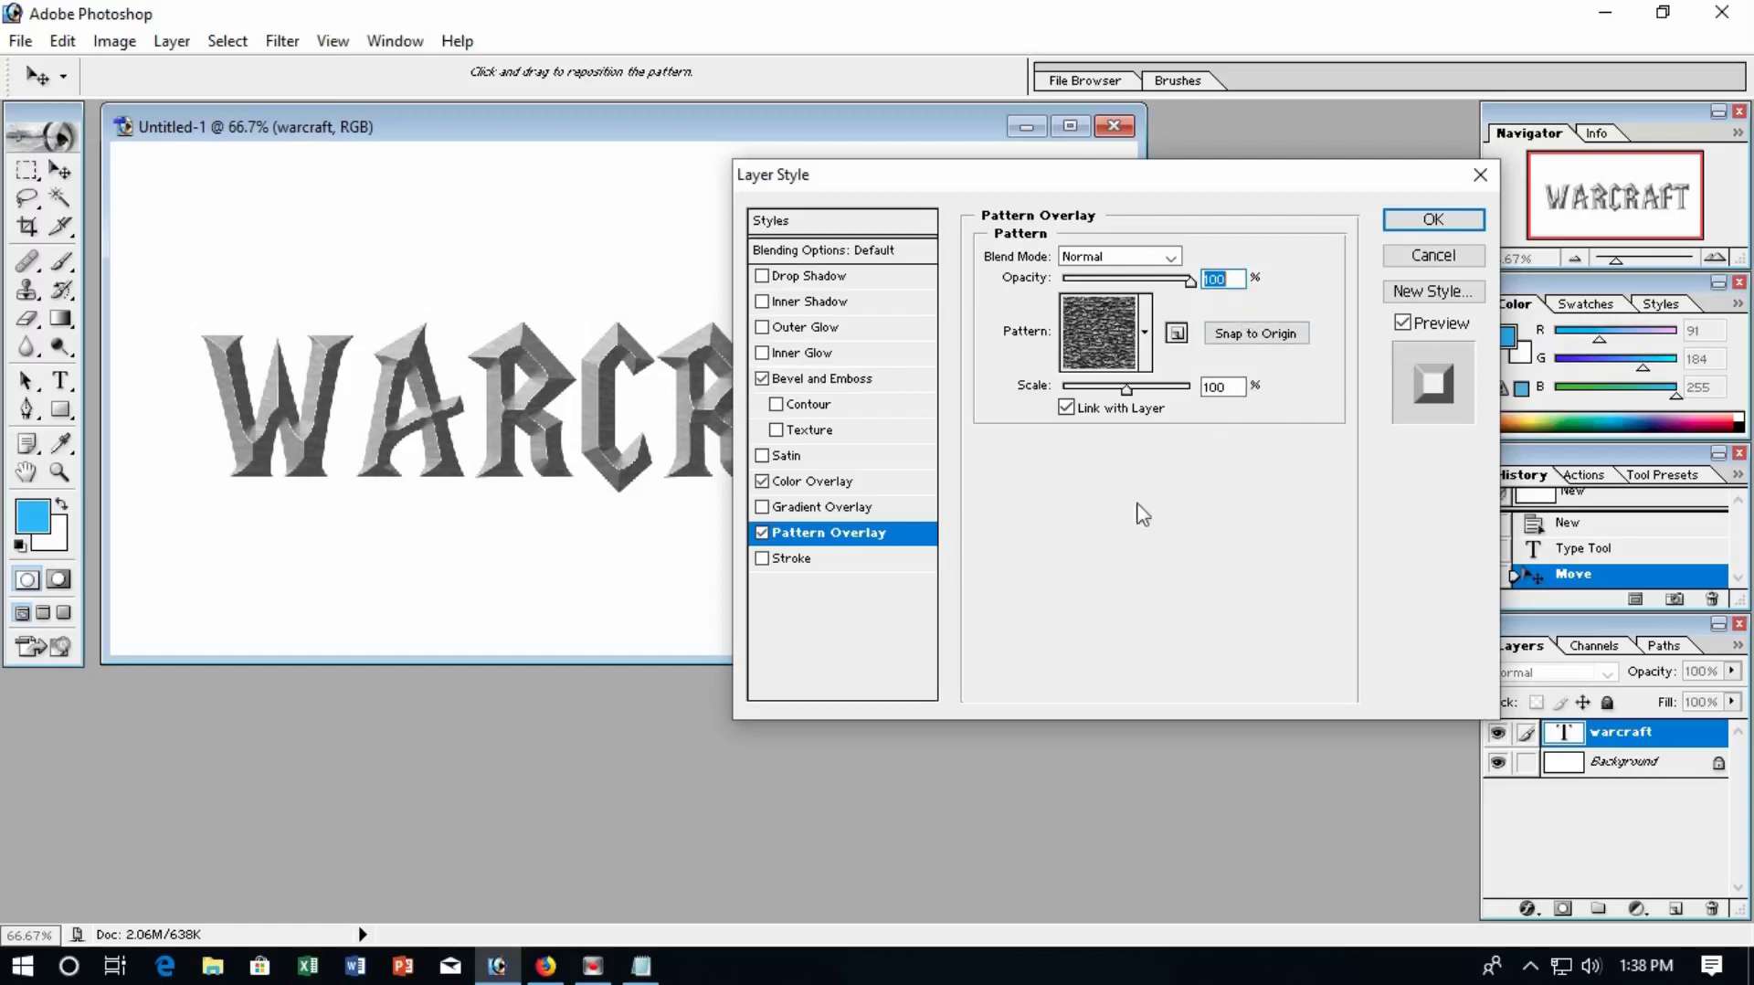
pyautogui.click(1224, 388)
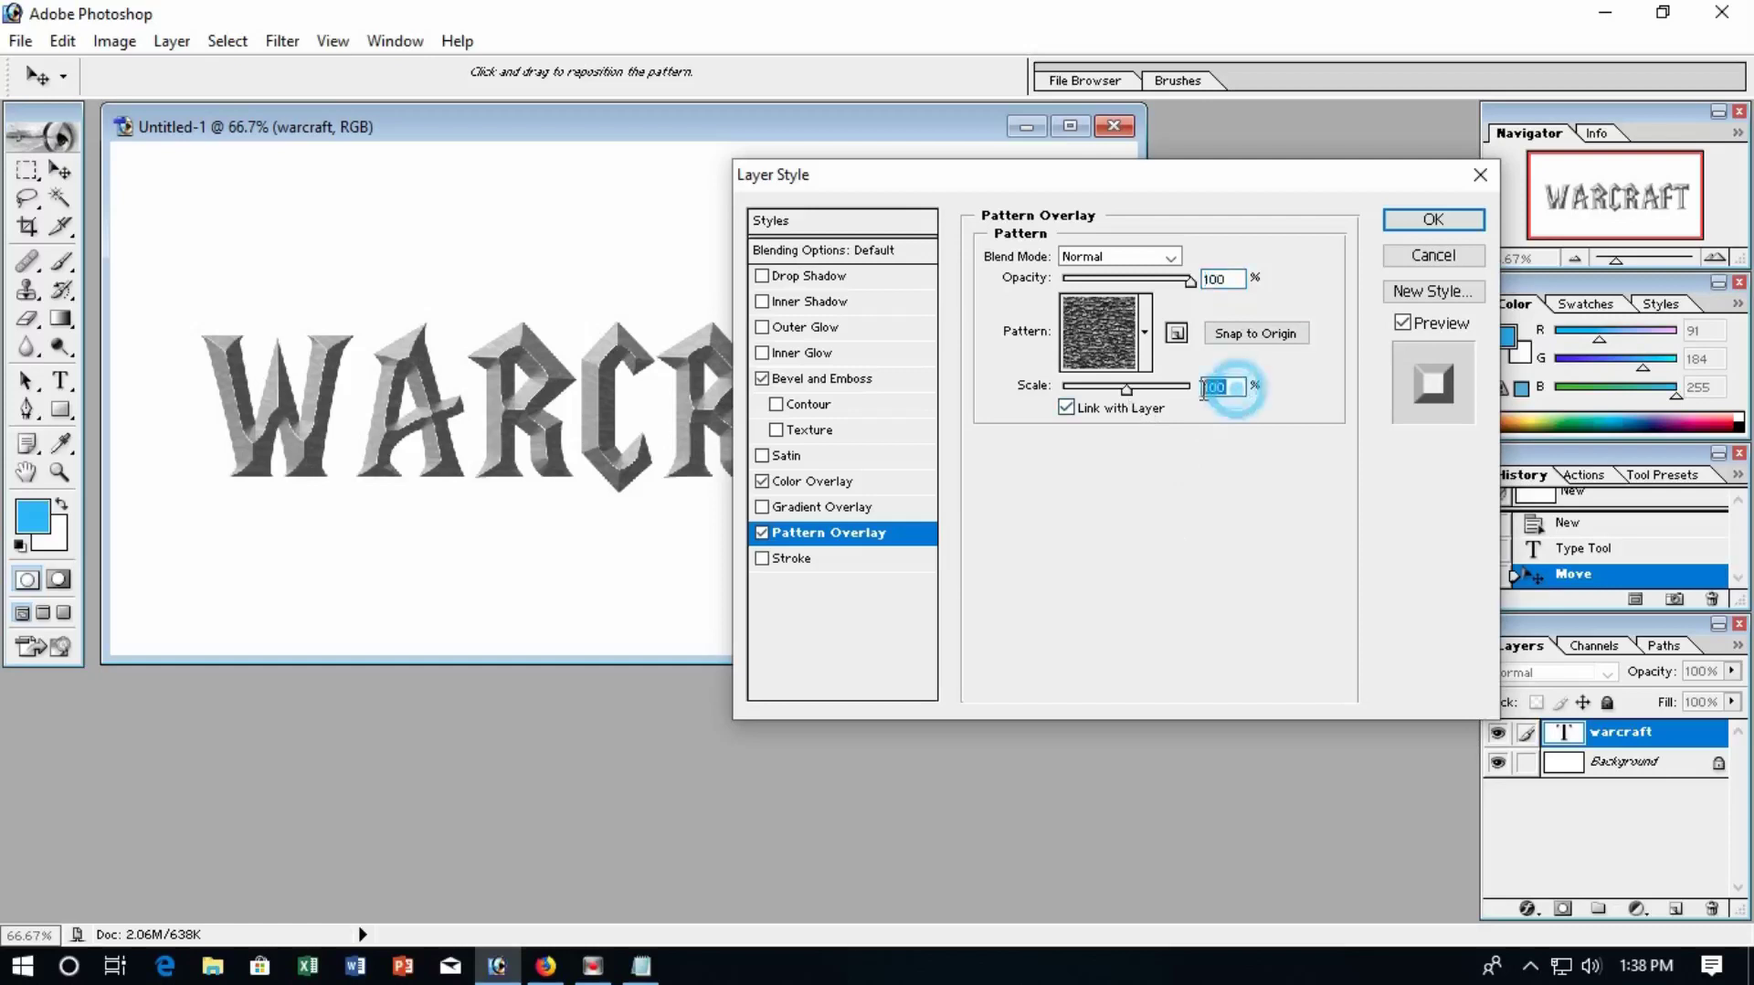
pyautogui.write('57')
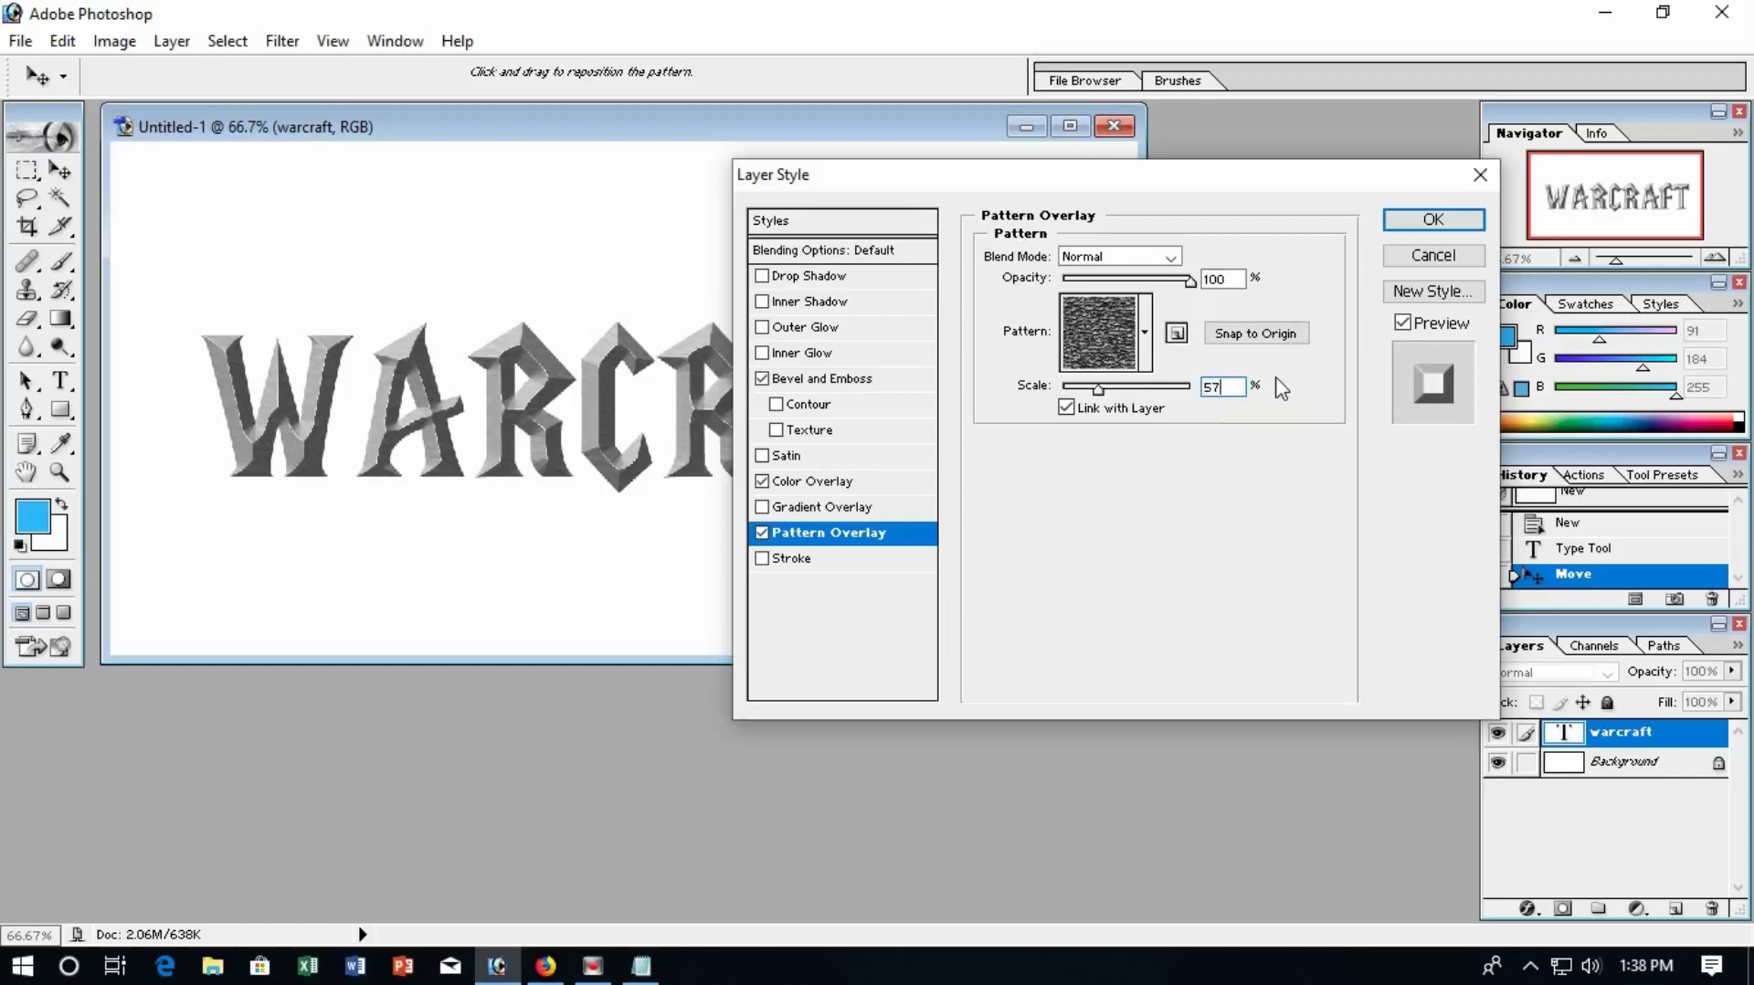
# Step: Try the warcraft layer's Fill Opacity at 0, restore it to 100%, and apply the styles
pyautogui.click(857, 228)
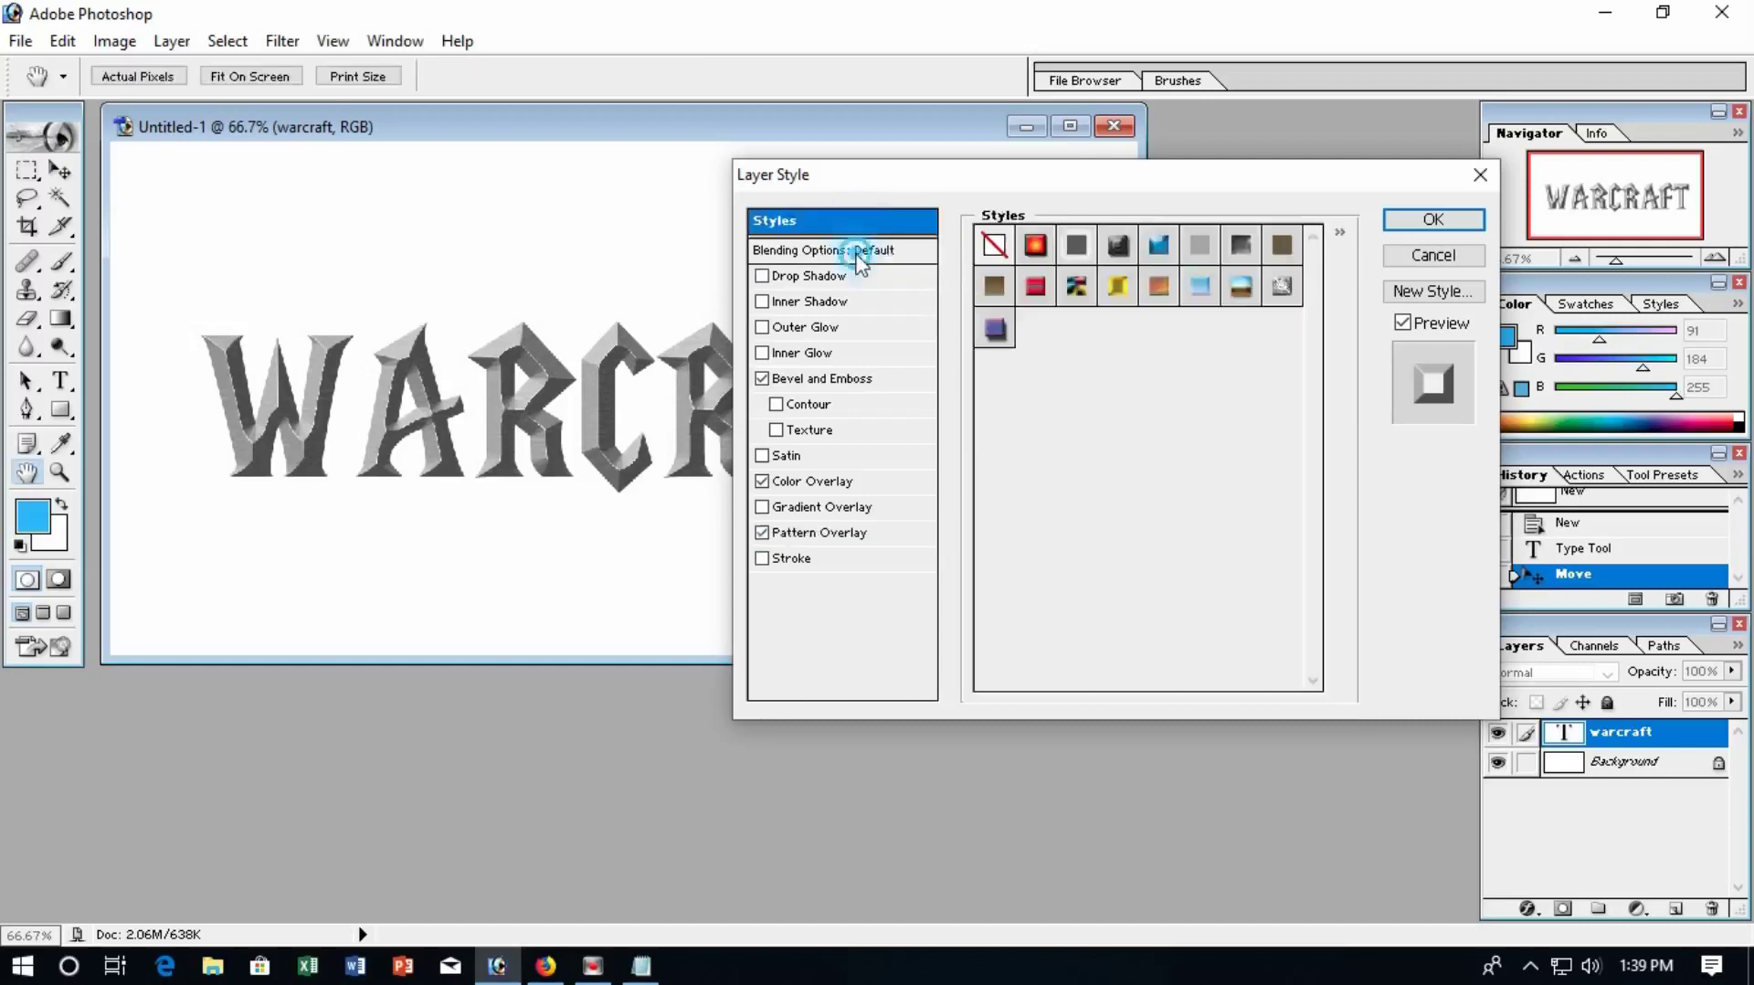
pyautogui.click(859, 254)
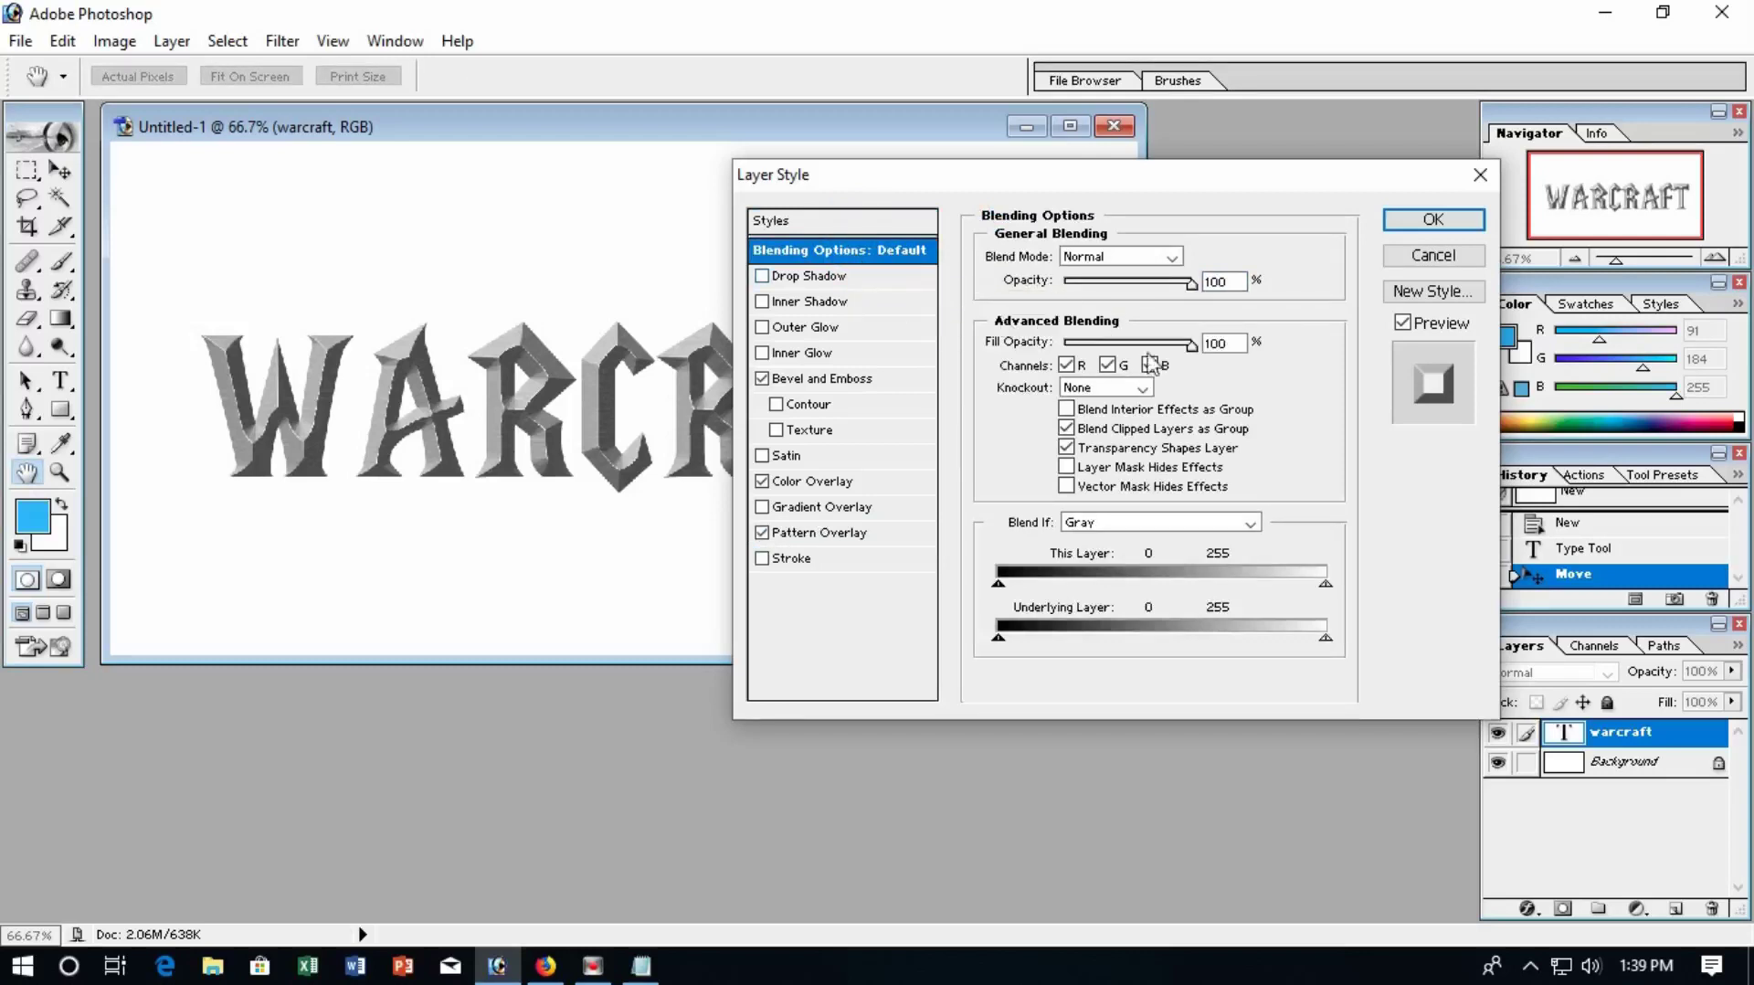
pyautogui.moveTo(1191, 344); pyautogui.dragTo(1063, 350)
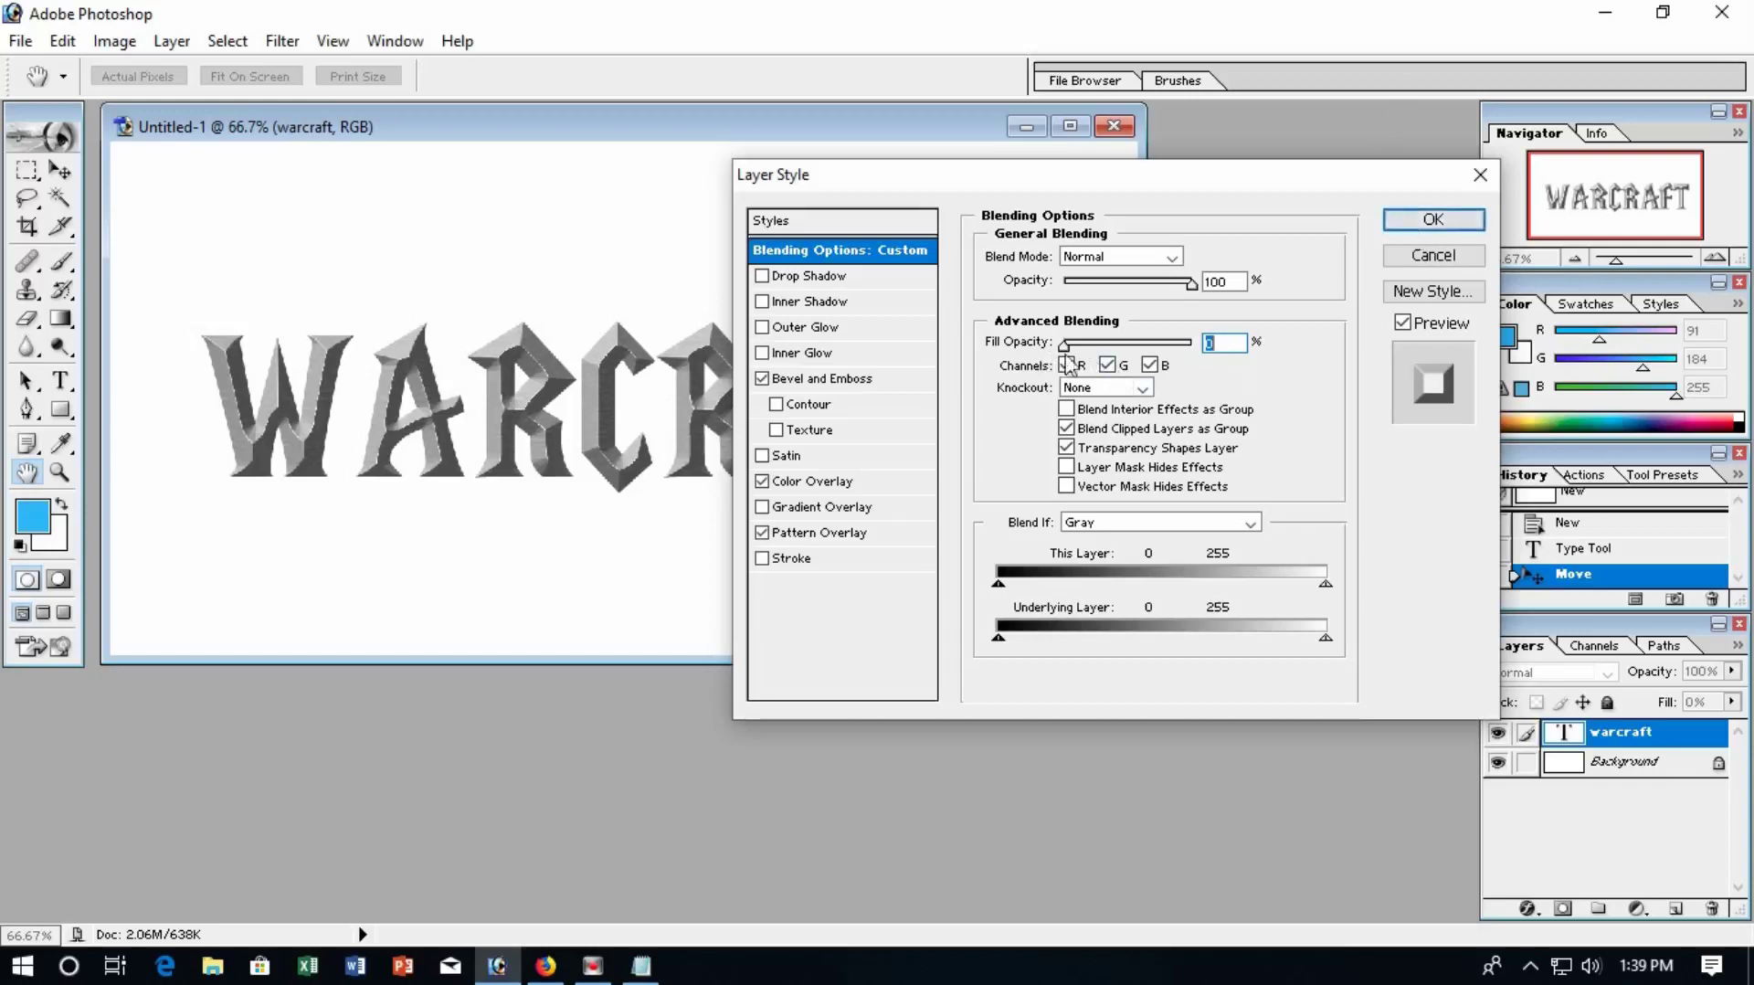
pyautogui.moveTo(1065, 345); pyautogui.dragTo(1252, 370)
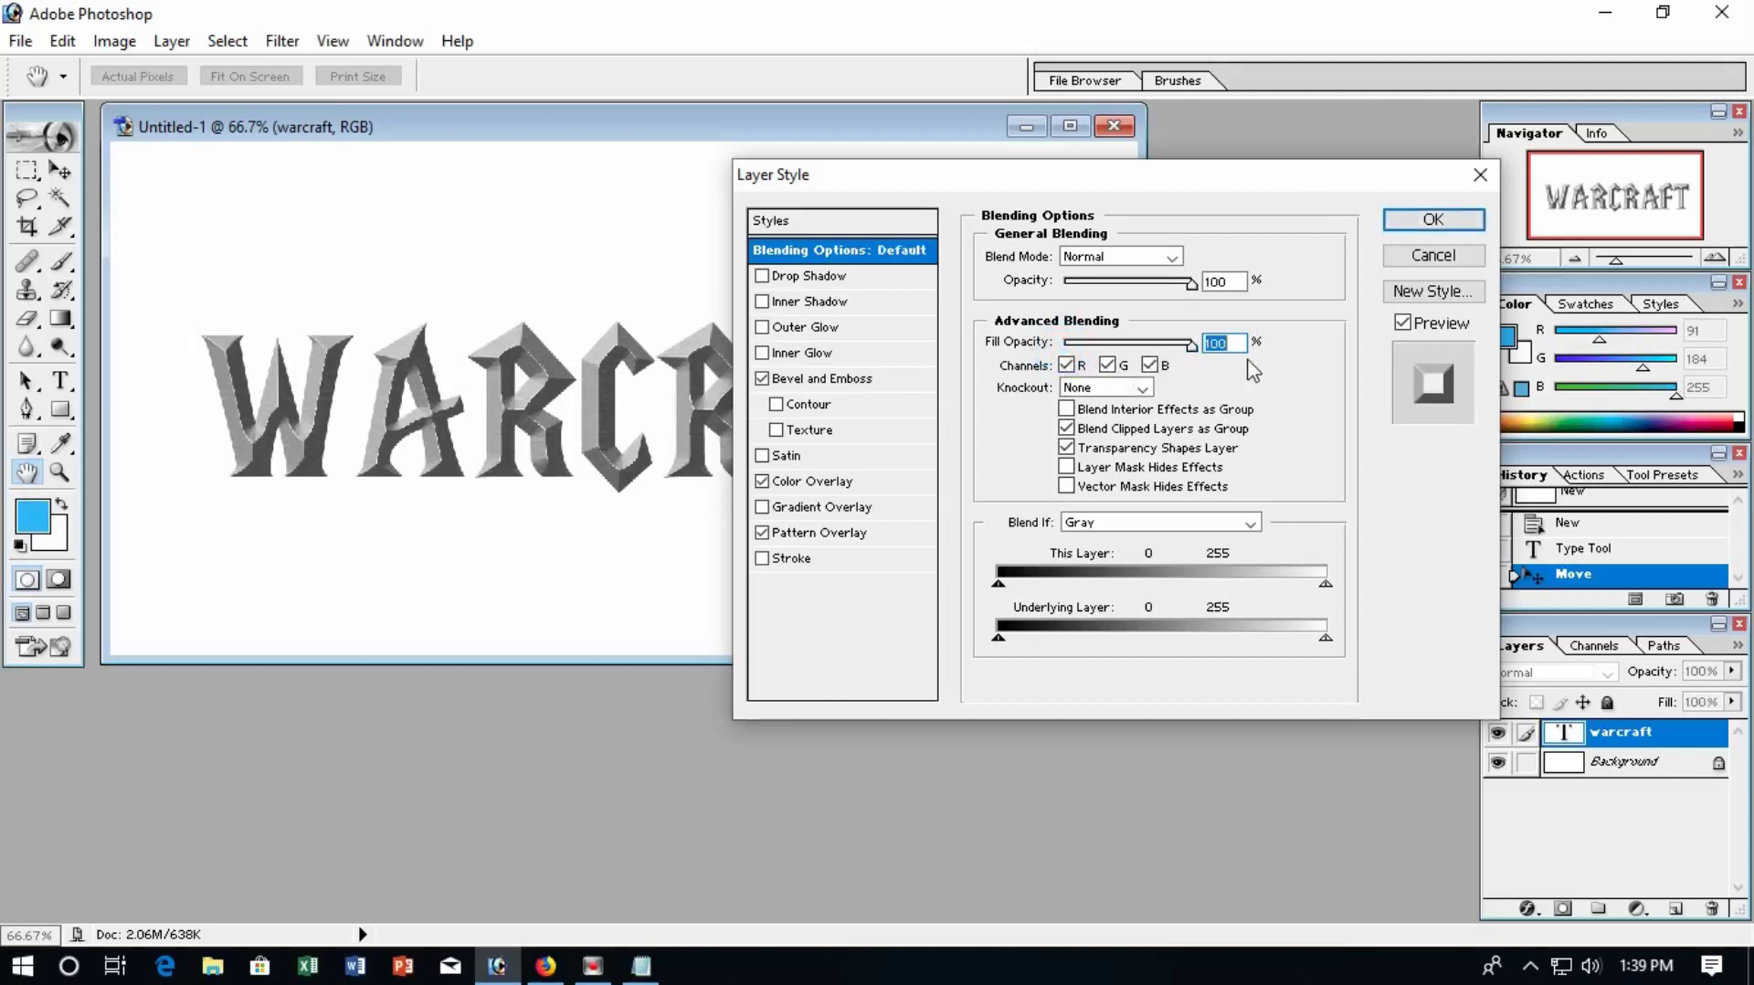
pyautogui.click(1433, 221)
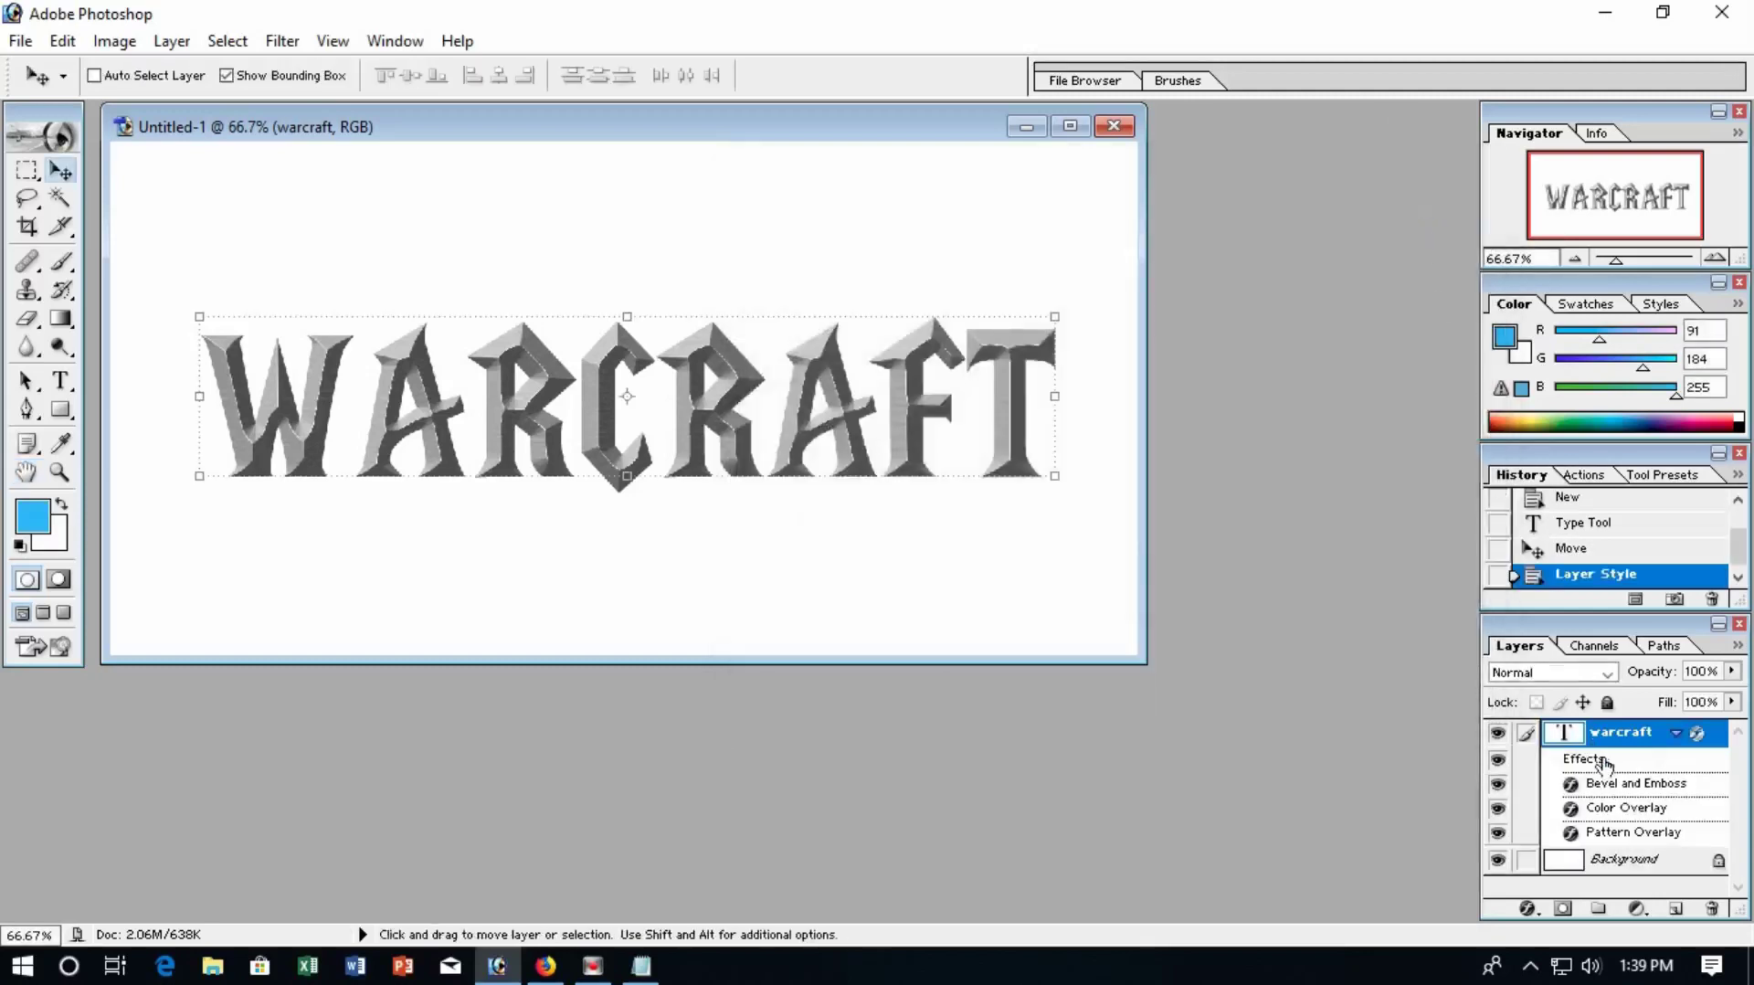
# Step: Duplicate the warcraft layer as 'warcraft copy' and expand the copy's effects list
pyautogui.click(1677, 732)
pyautogui.rightClick(1614, 731)
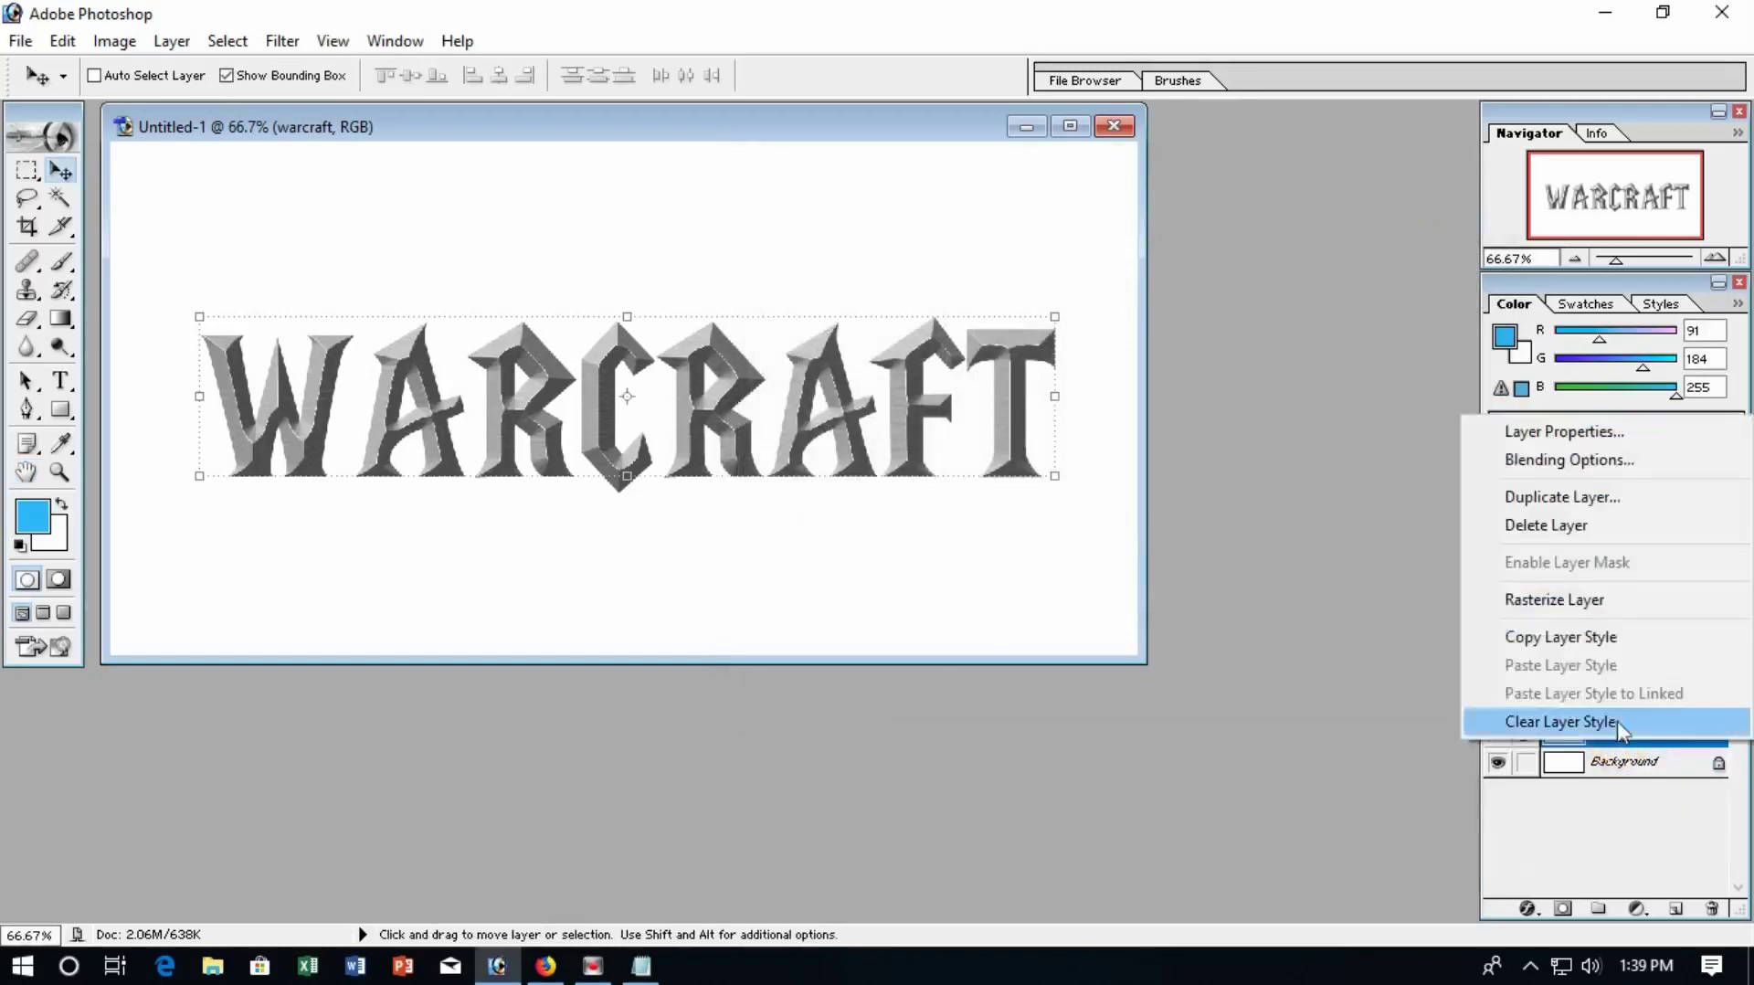
pyautogui.click(1562, 496)
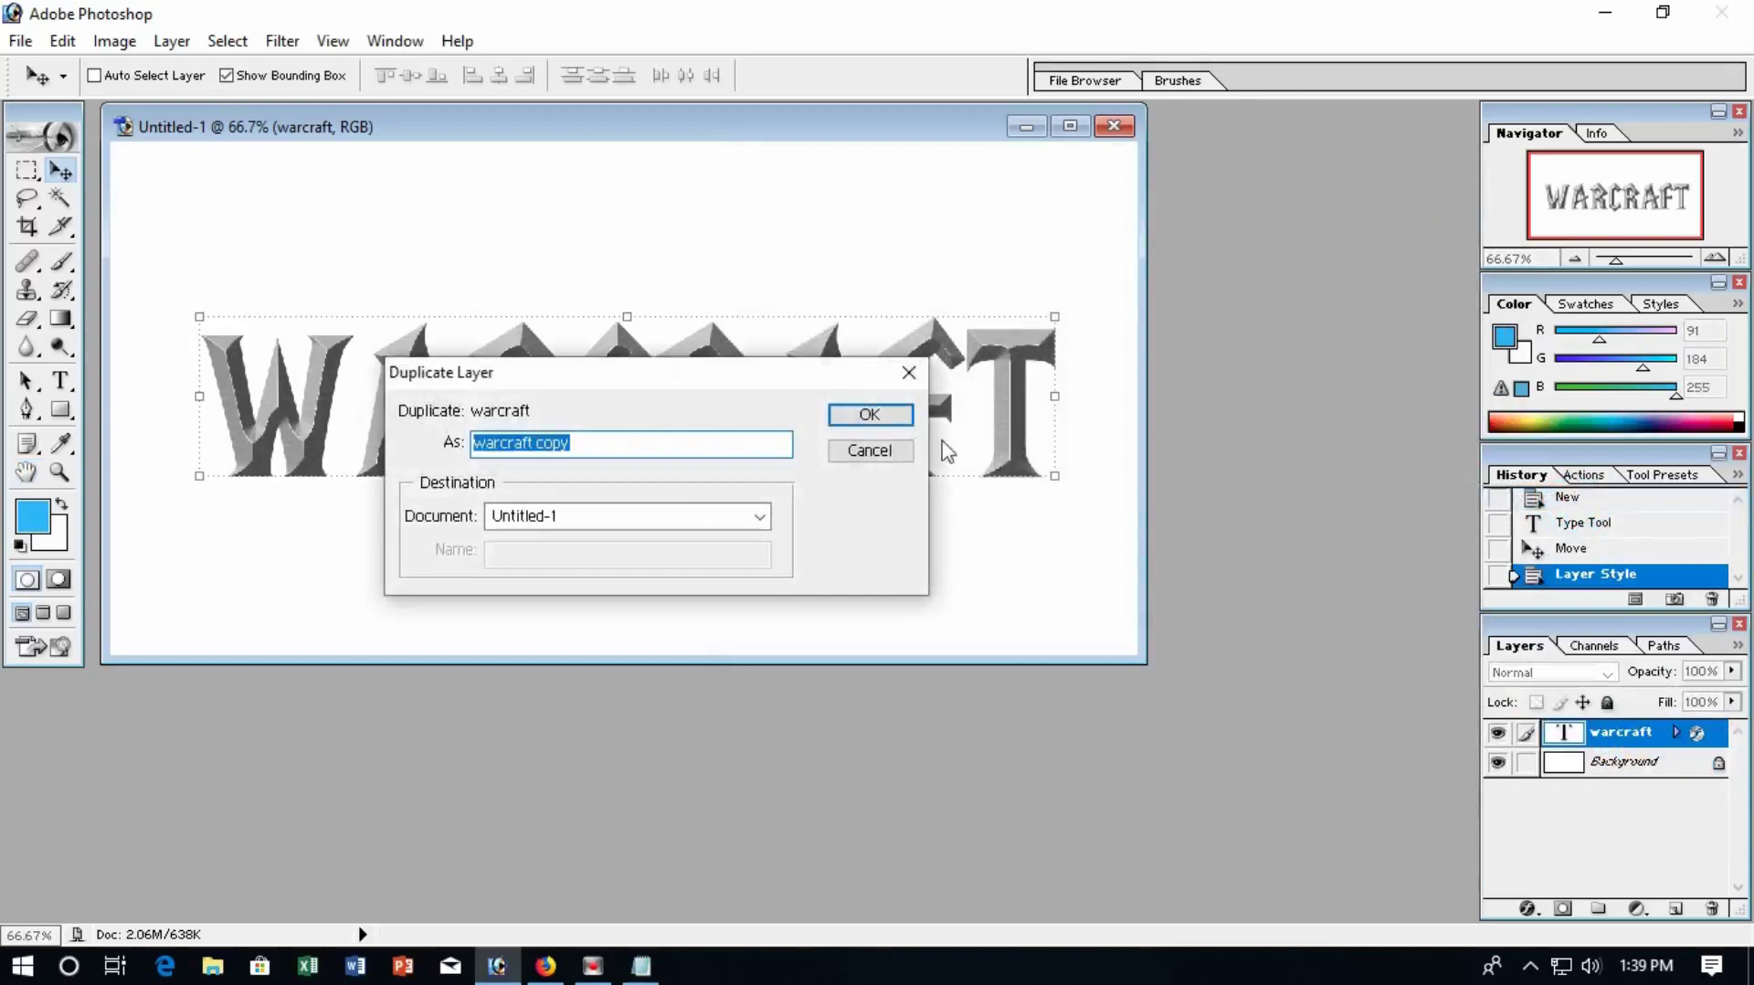
pyautogui.click(873, 413)
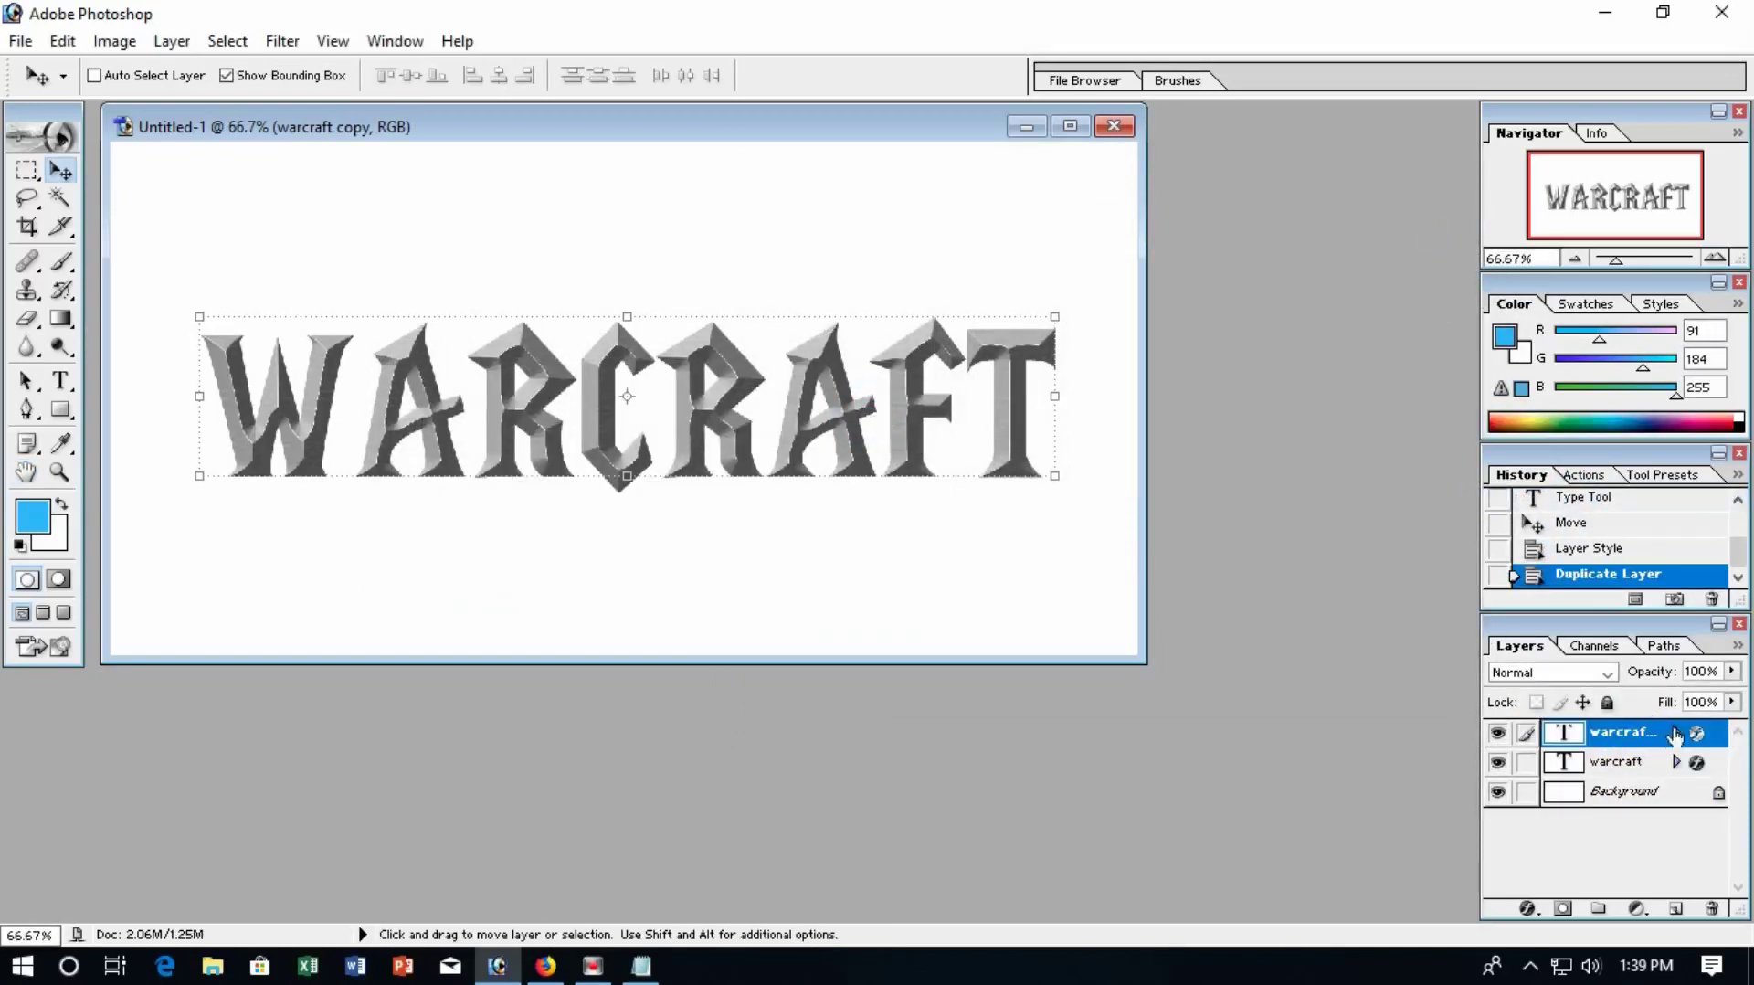
pyautogui.click(1677, 732)
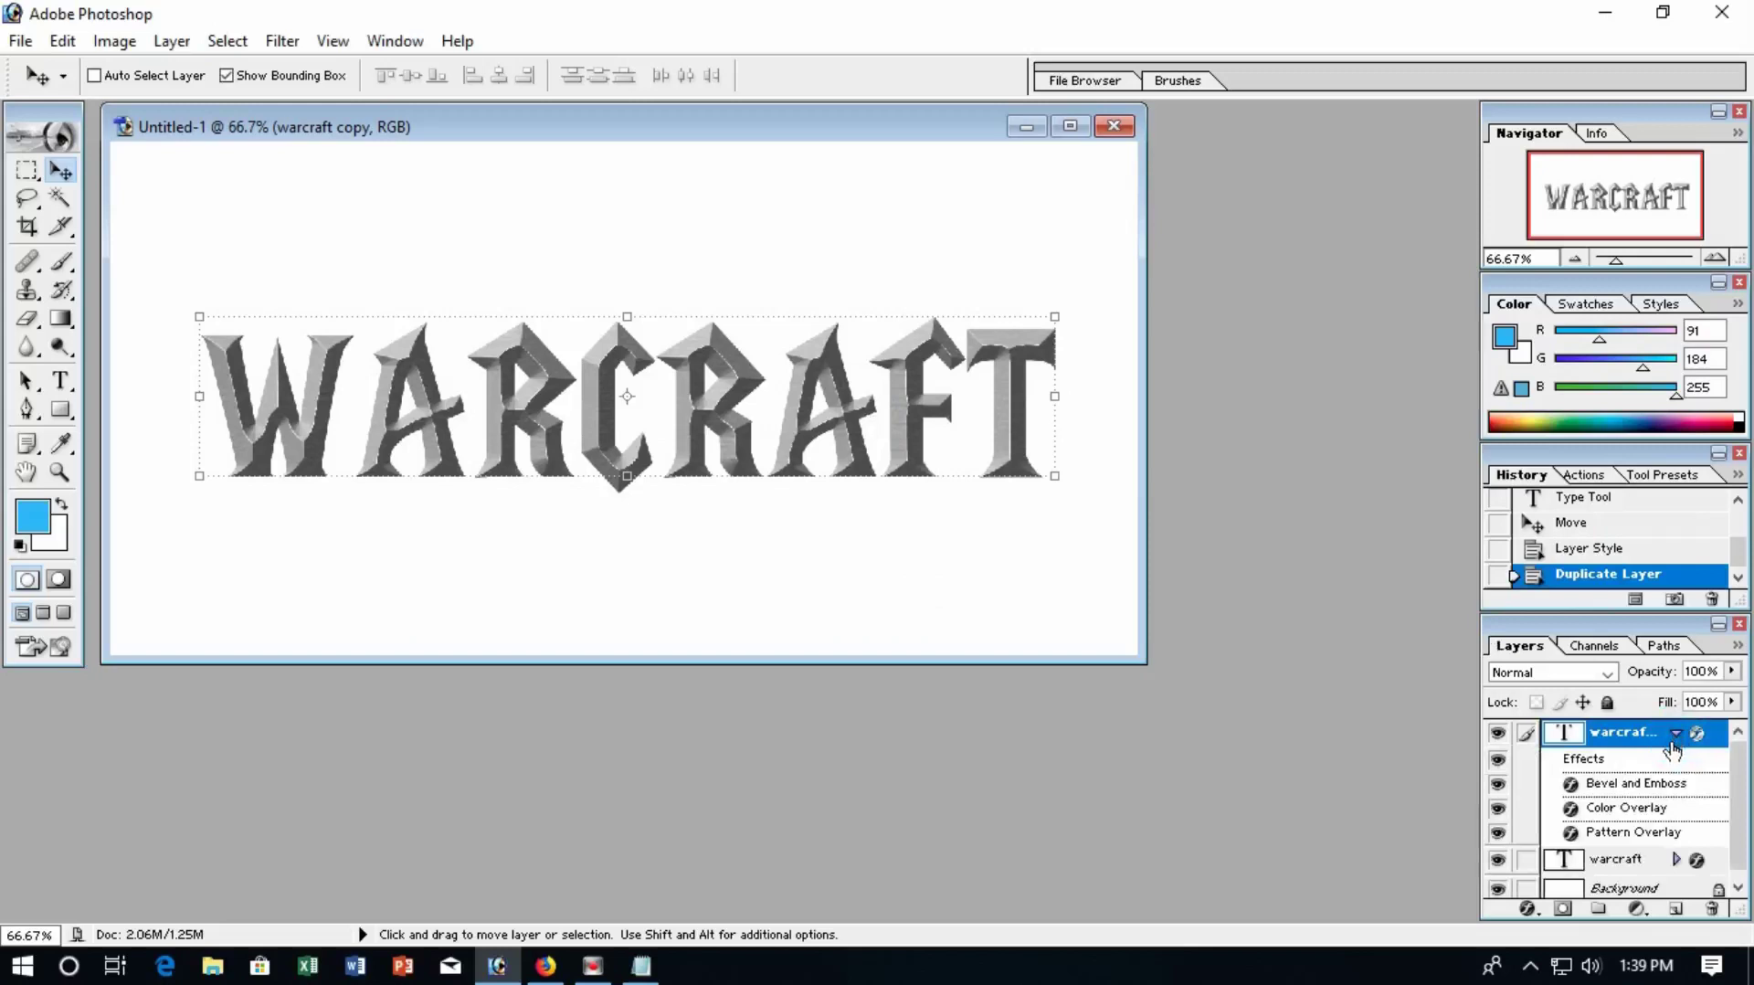
# Step: Drop the warcraft copy layer's Fill to 0% and open its Blending Options
pyautogui.click(1734, 702)
pyautogui.moveTo(1730, 728); pyautogui.dragTo(1583, 735)
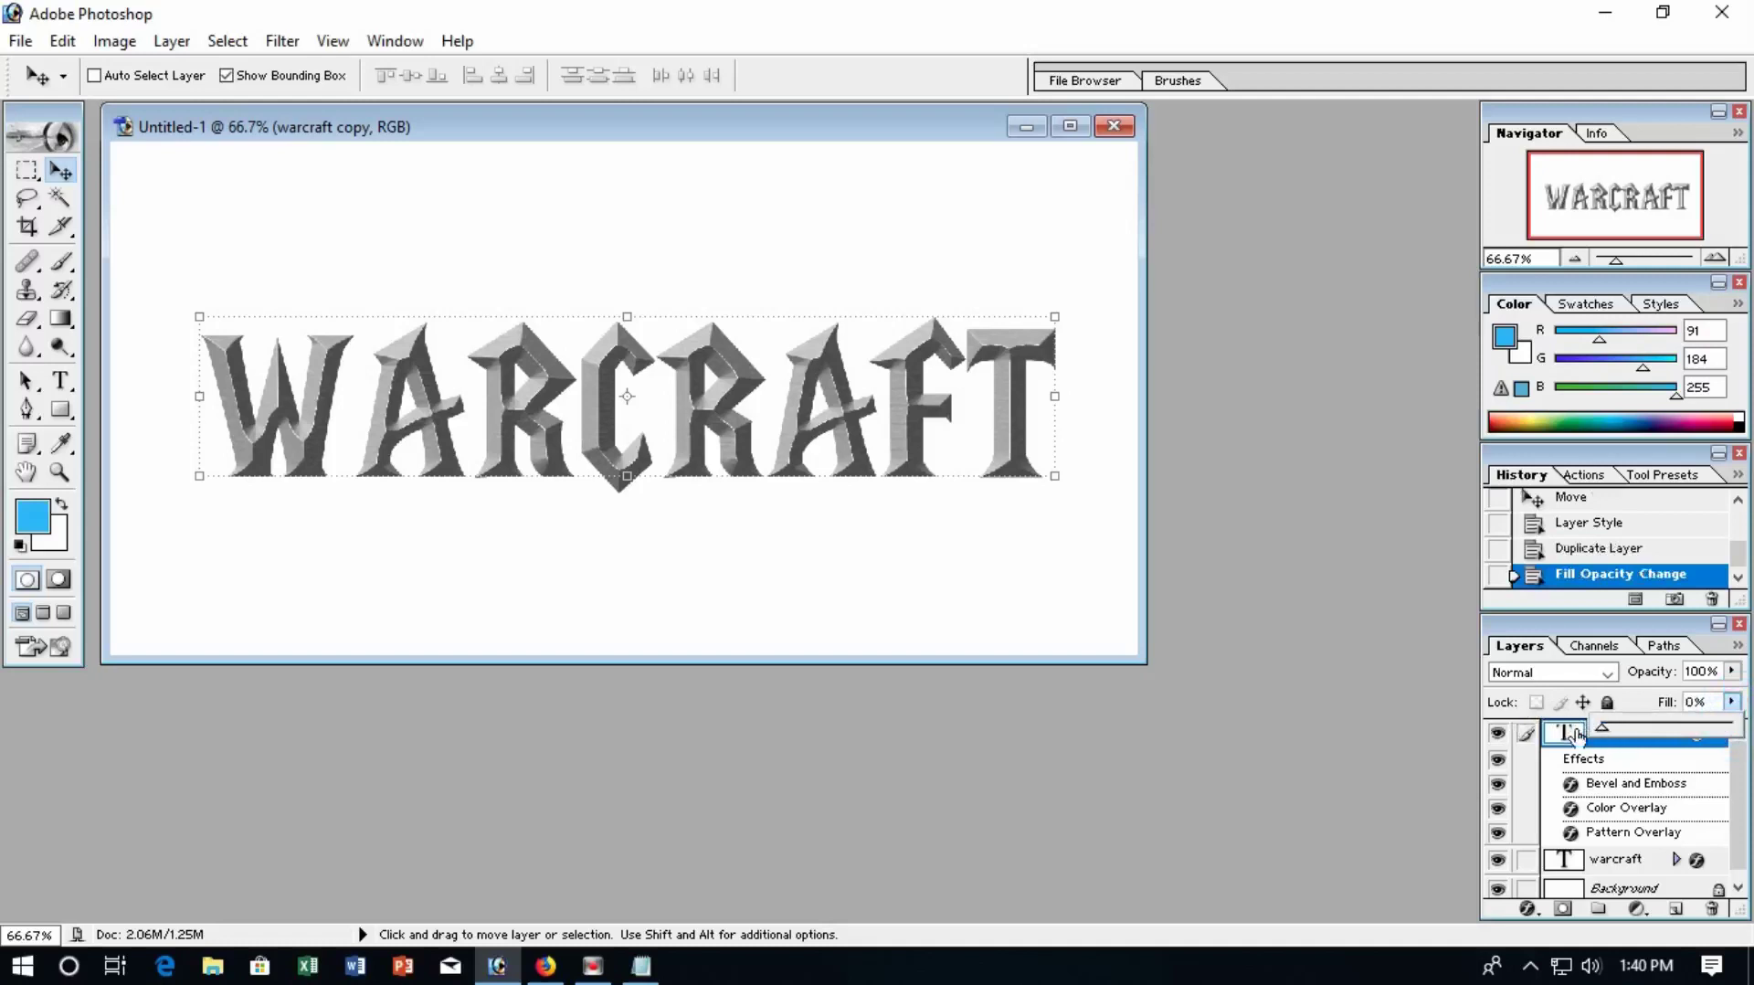
pyautogui.click(1622, 749)
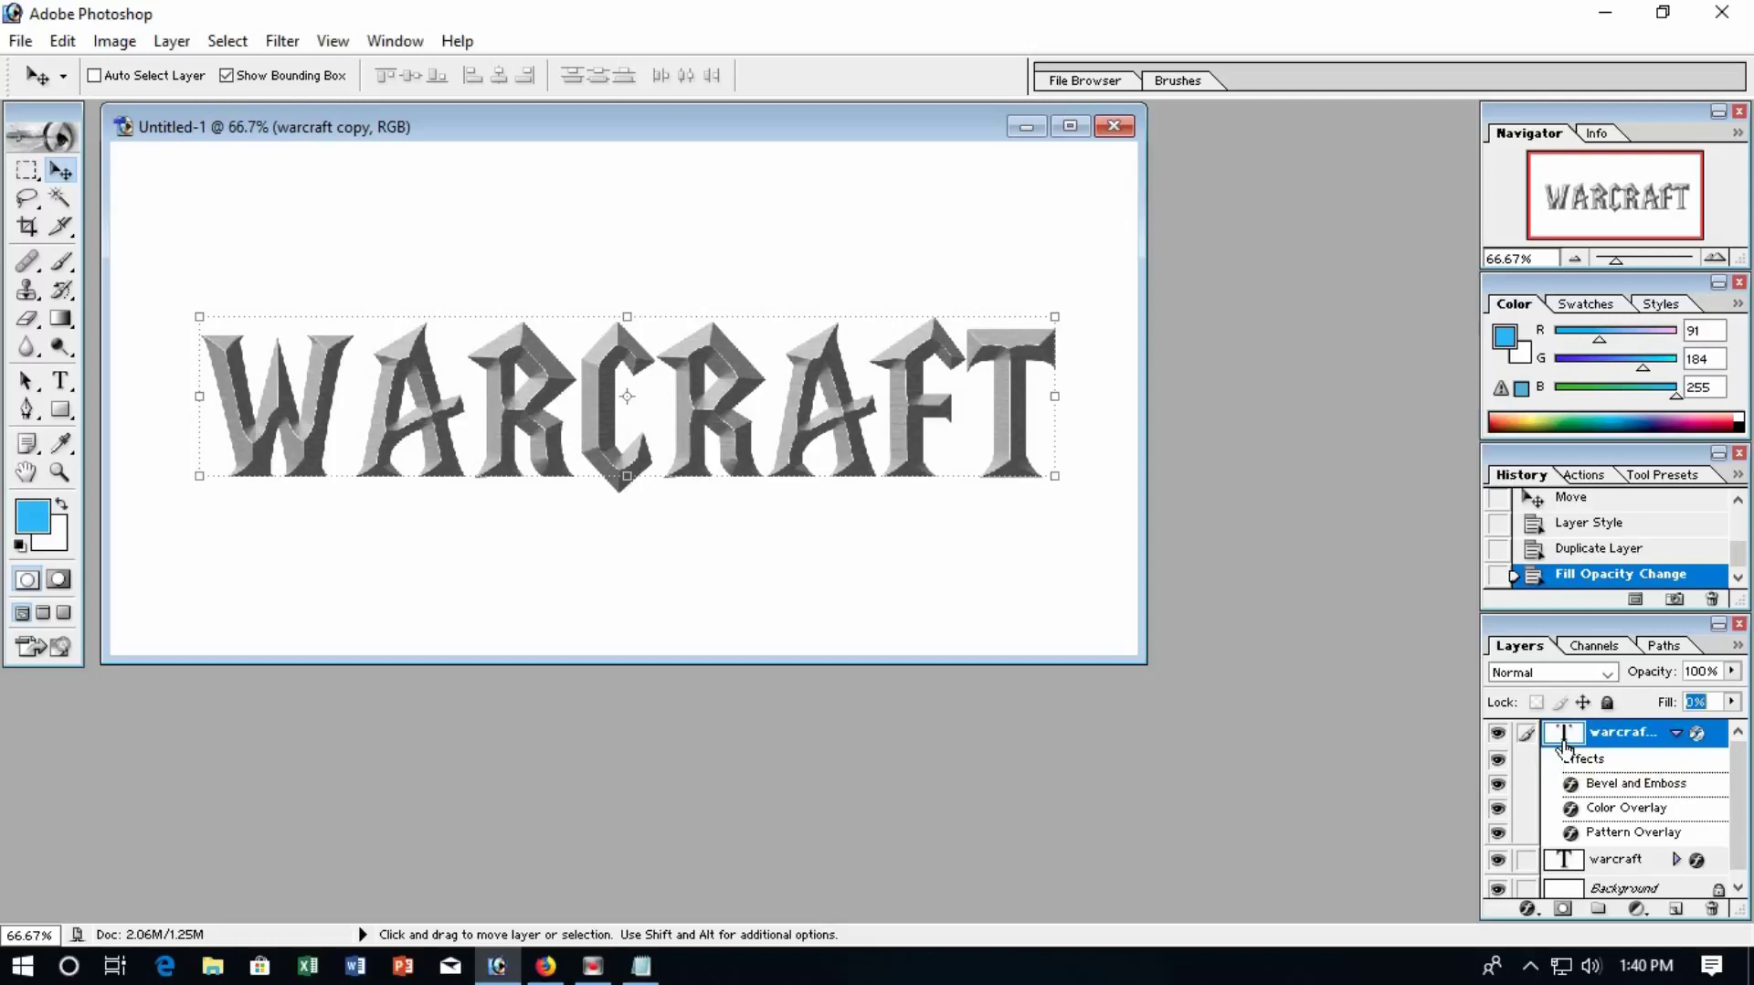
pyautogui.rightClick(1606, 742)
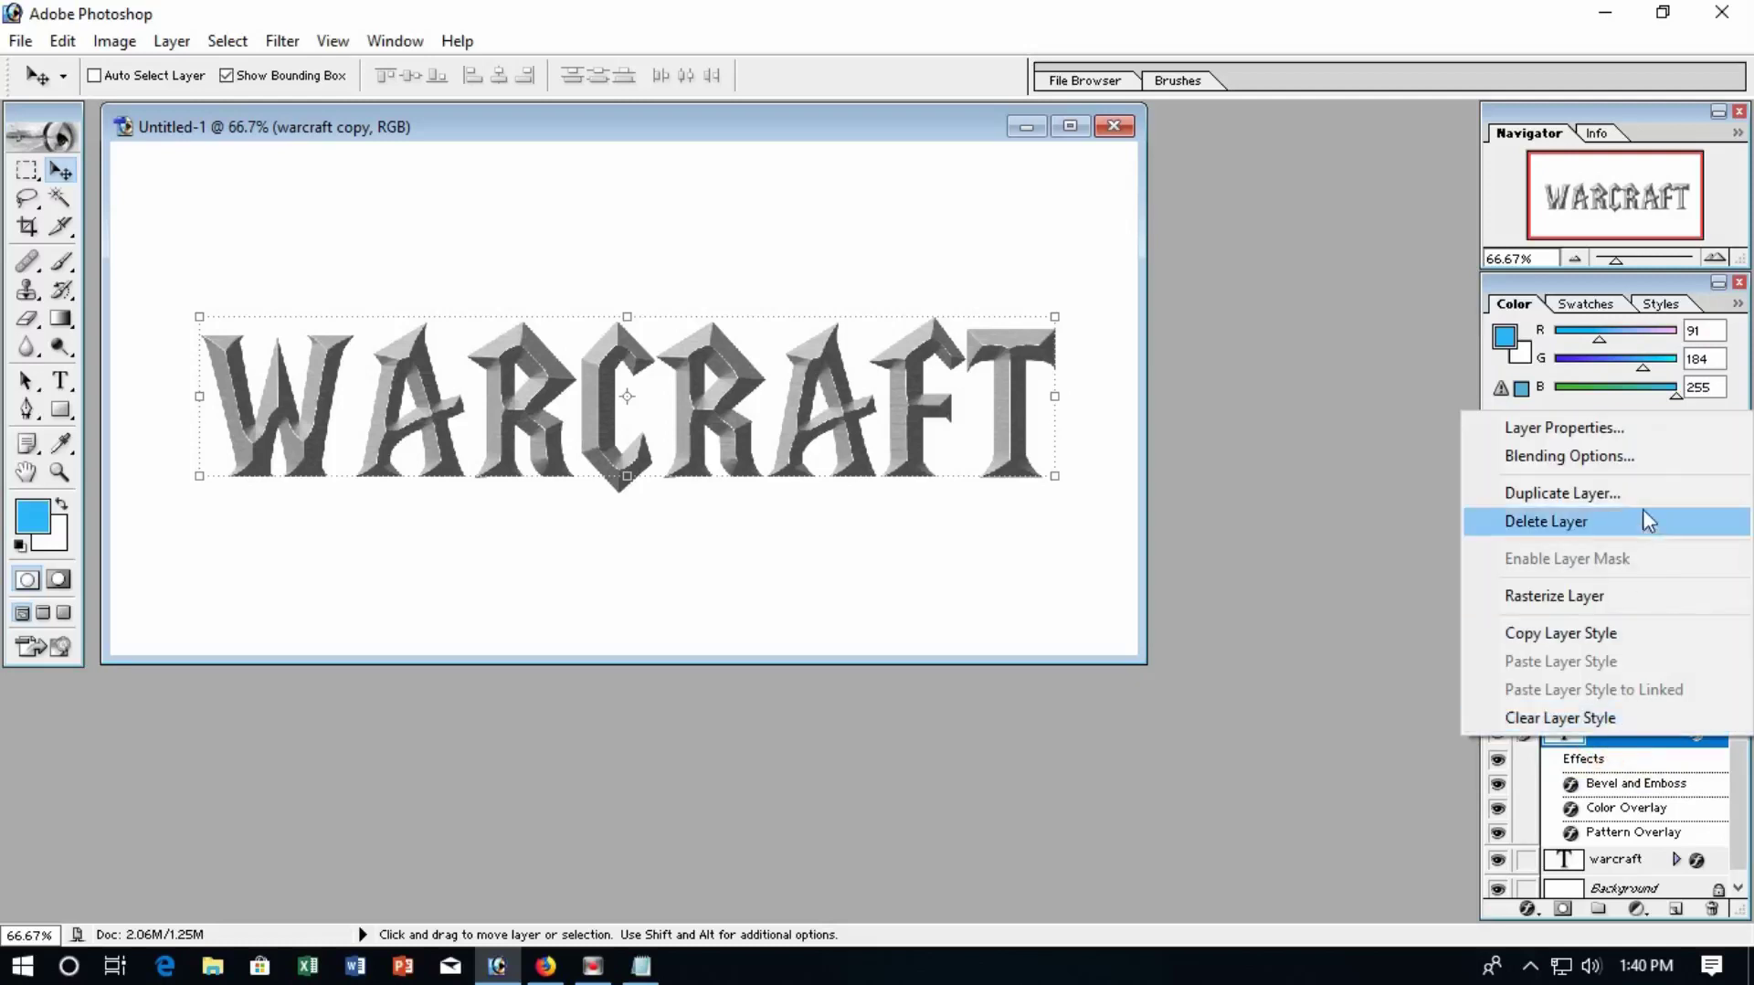
pyautogui.click(1635, 457)
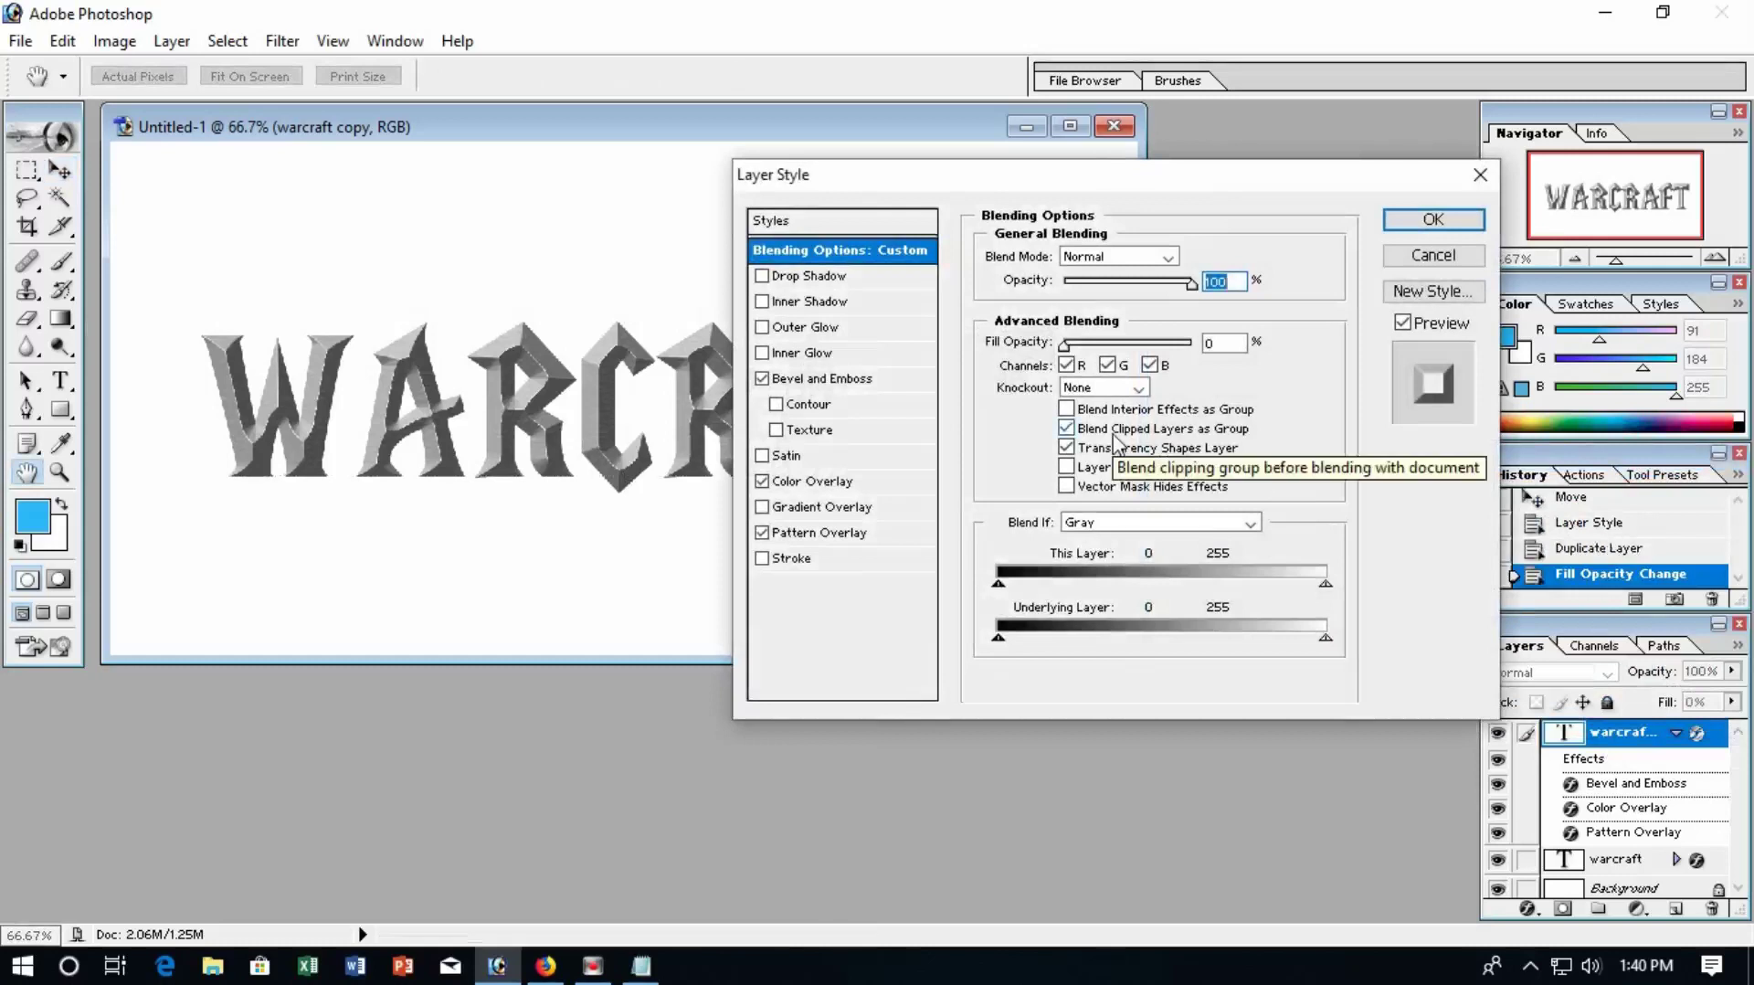
# Step: Turn off the copy's Pattern Overlay and Color Overlay effects
pyautogui.click(761, 532)
pyautogui.click(763, 481)
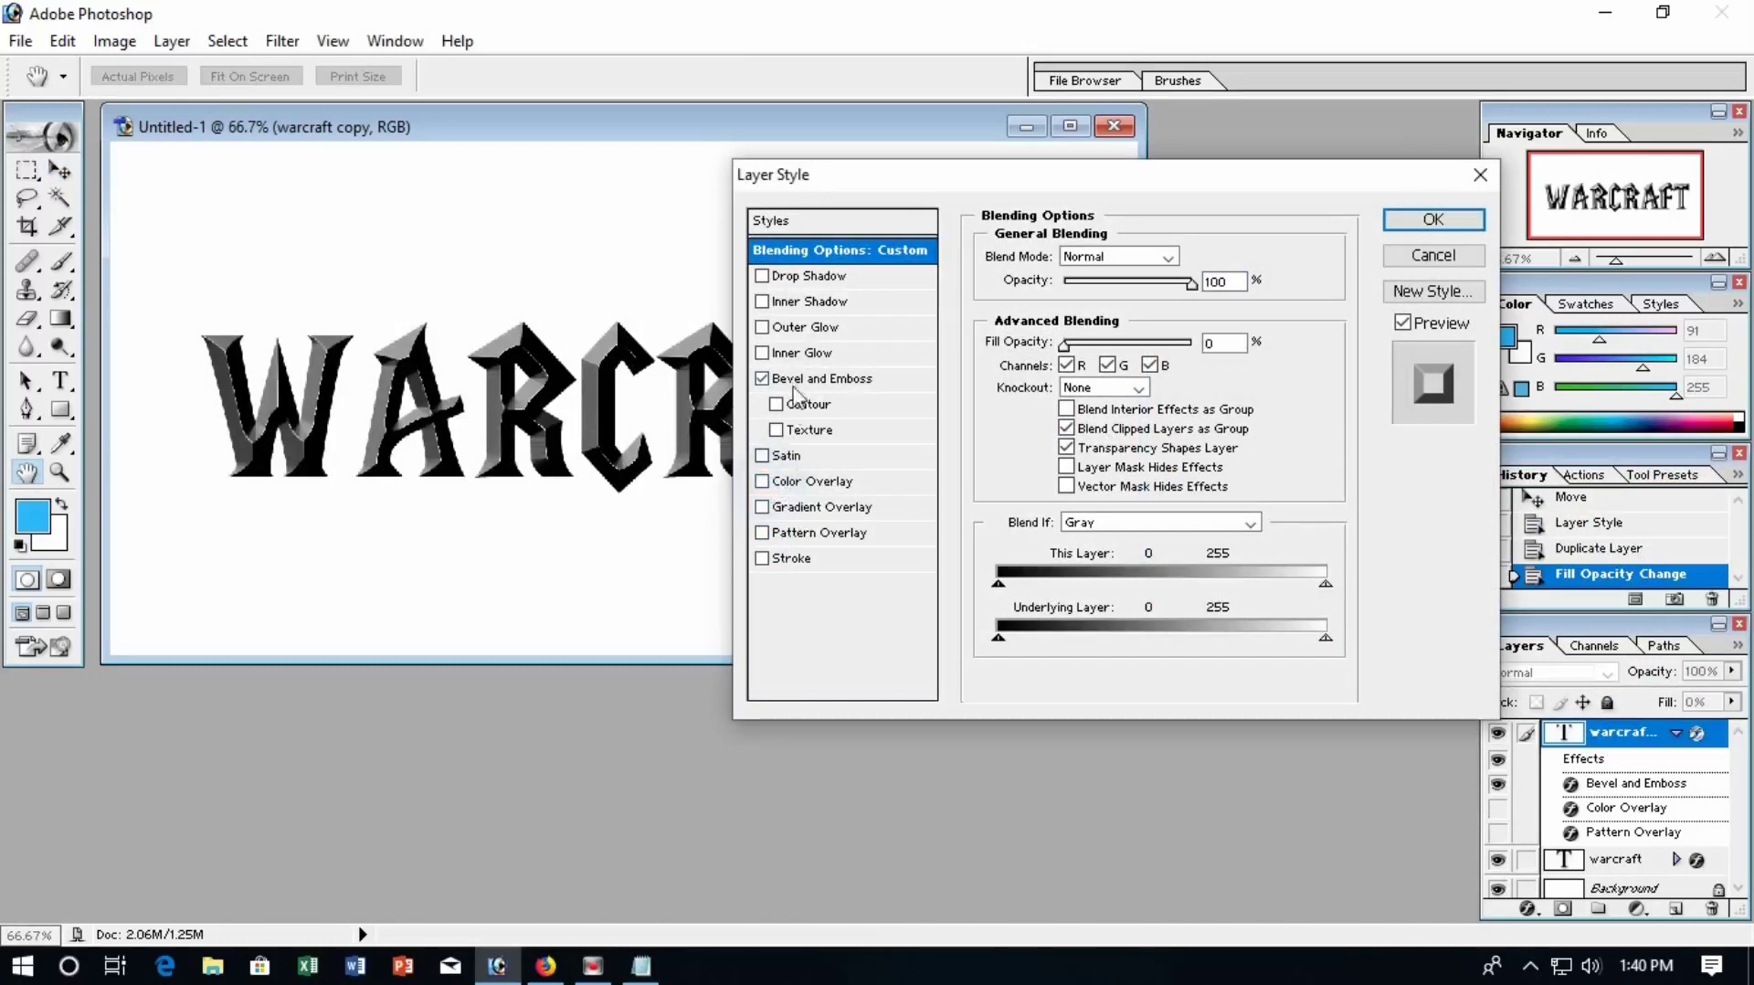
pyautogui.click(809, 379)
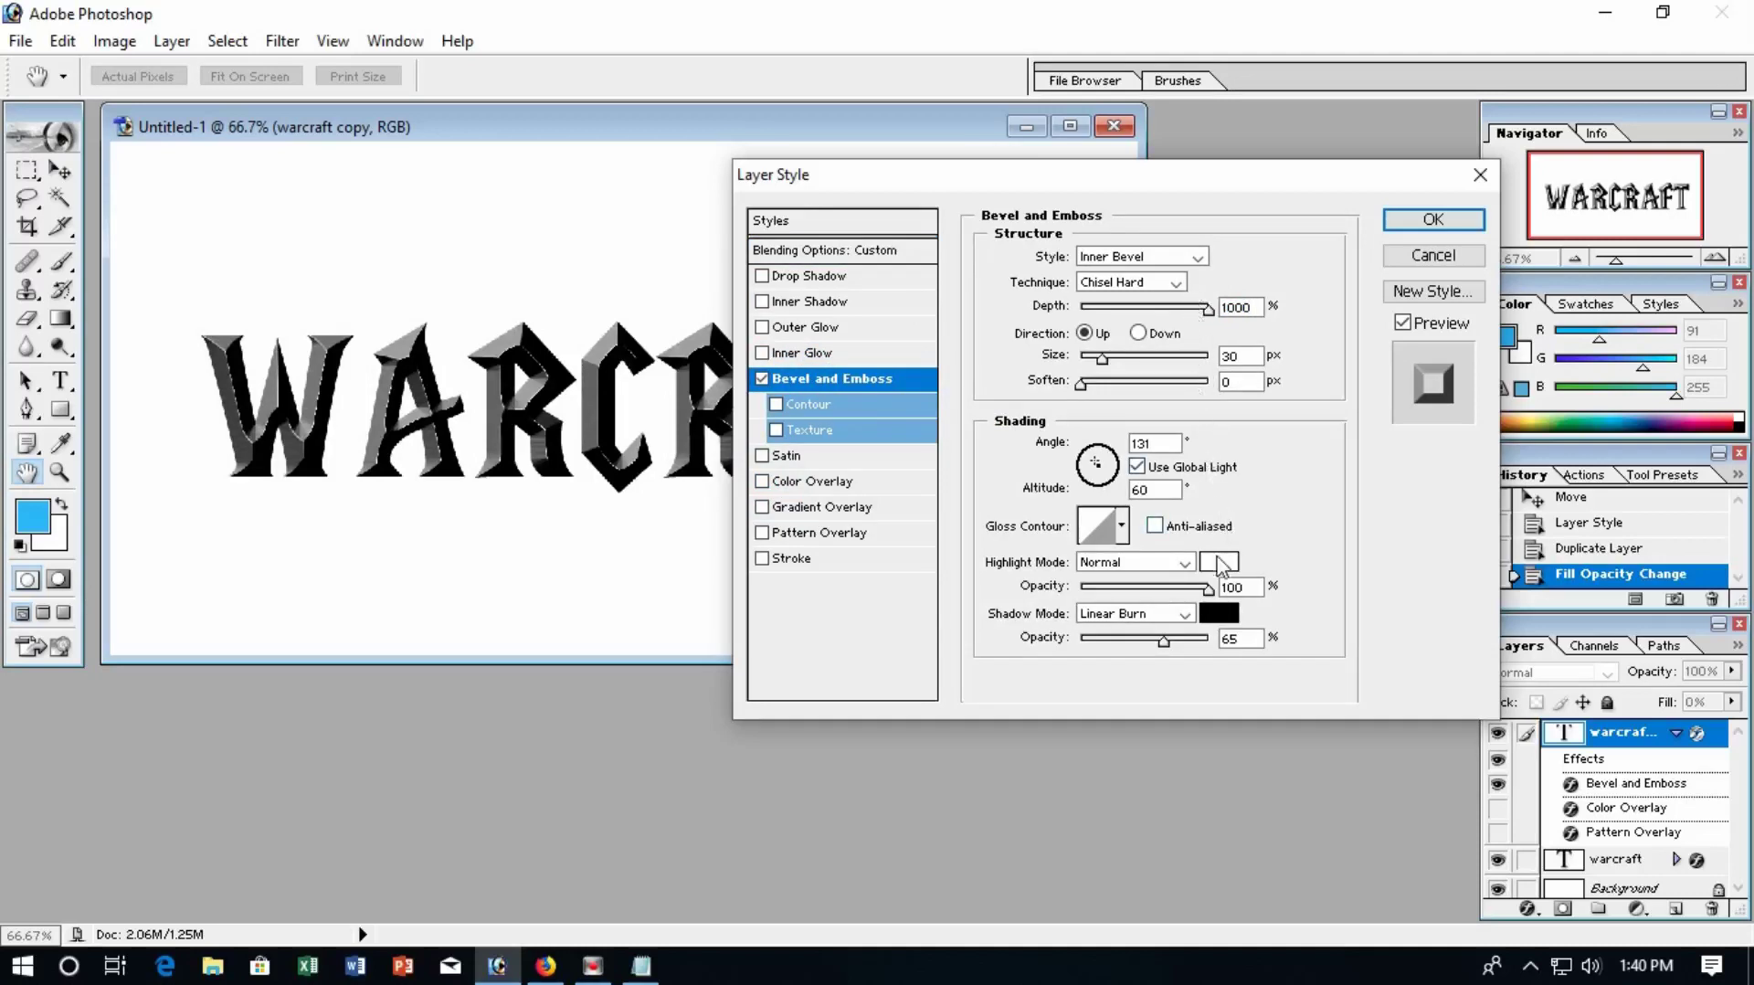
# Step: Give the copy's bevel a -47° angle, Screen highlights and 27% shadow opacity, then apply
pyautogui.doubleClick(1154, 443)
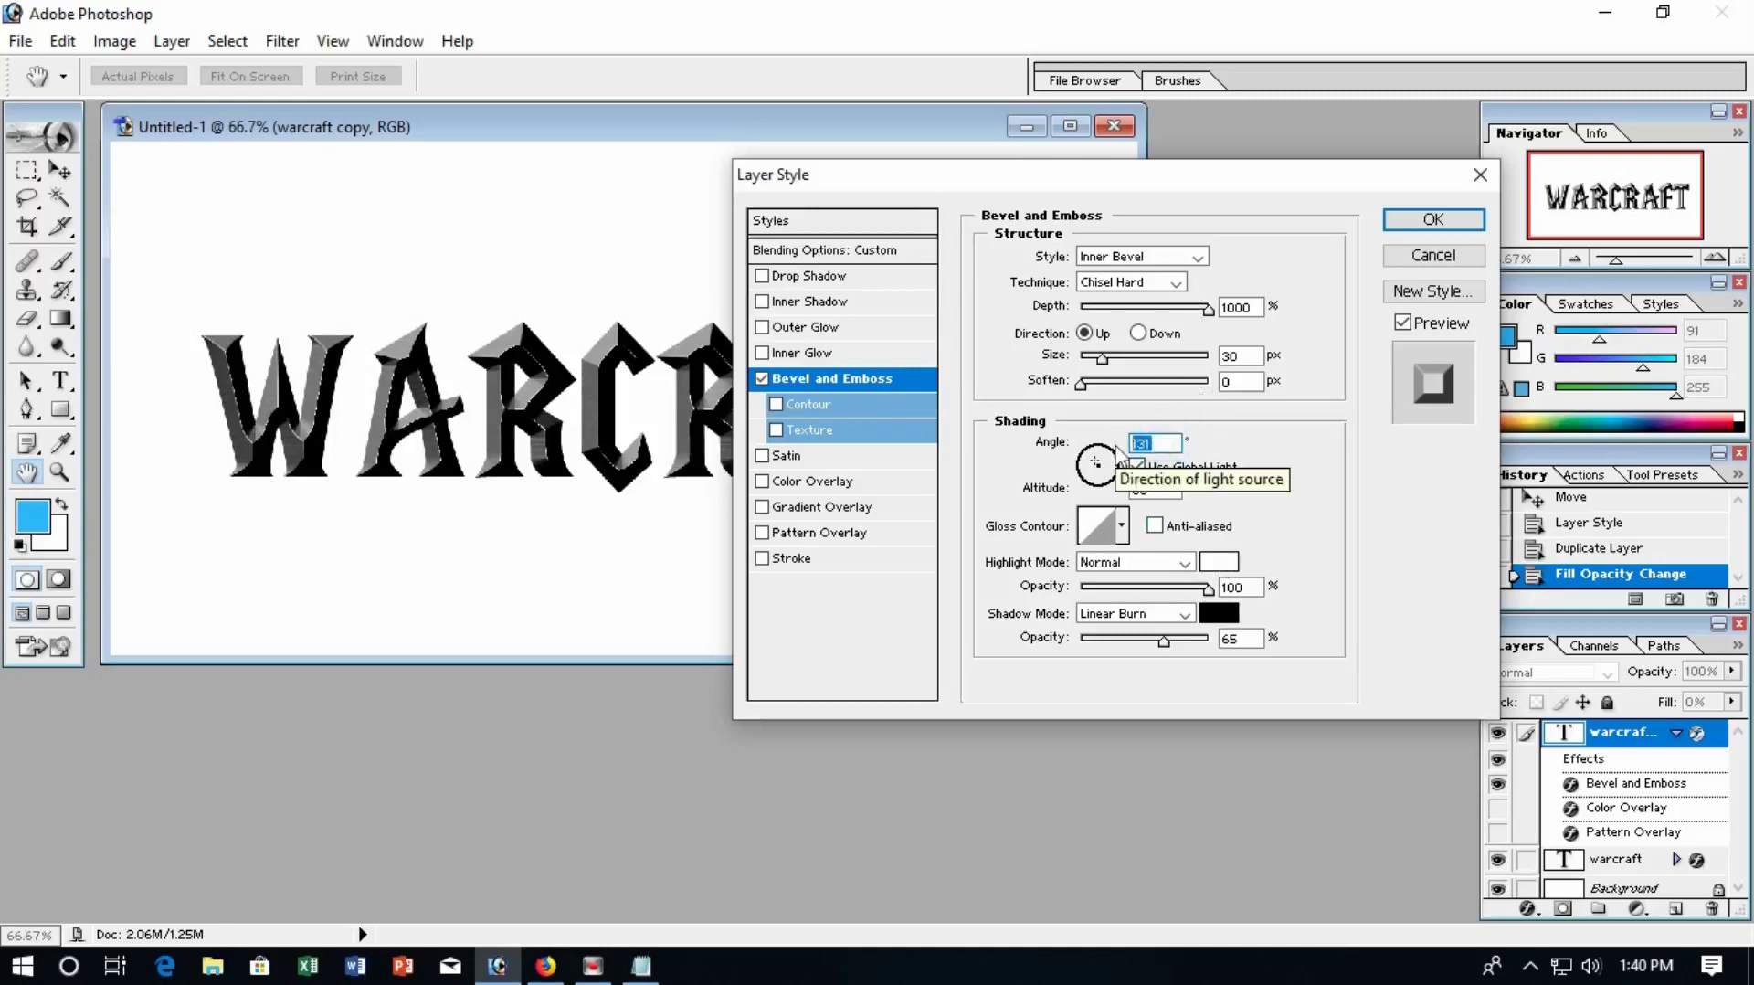
pyautogui.write('-47')
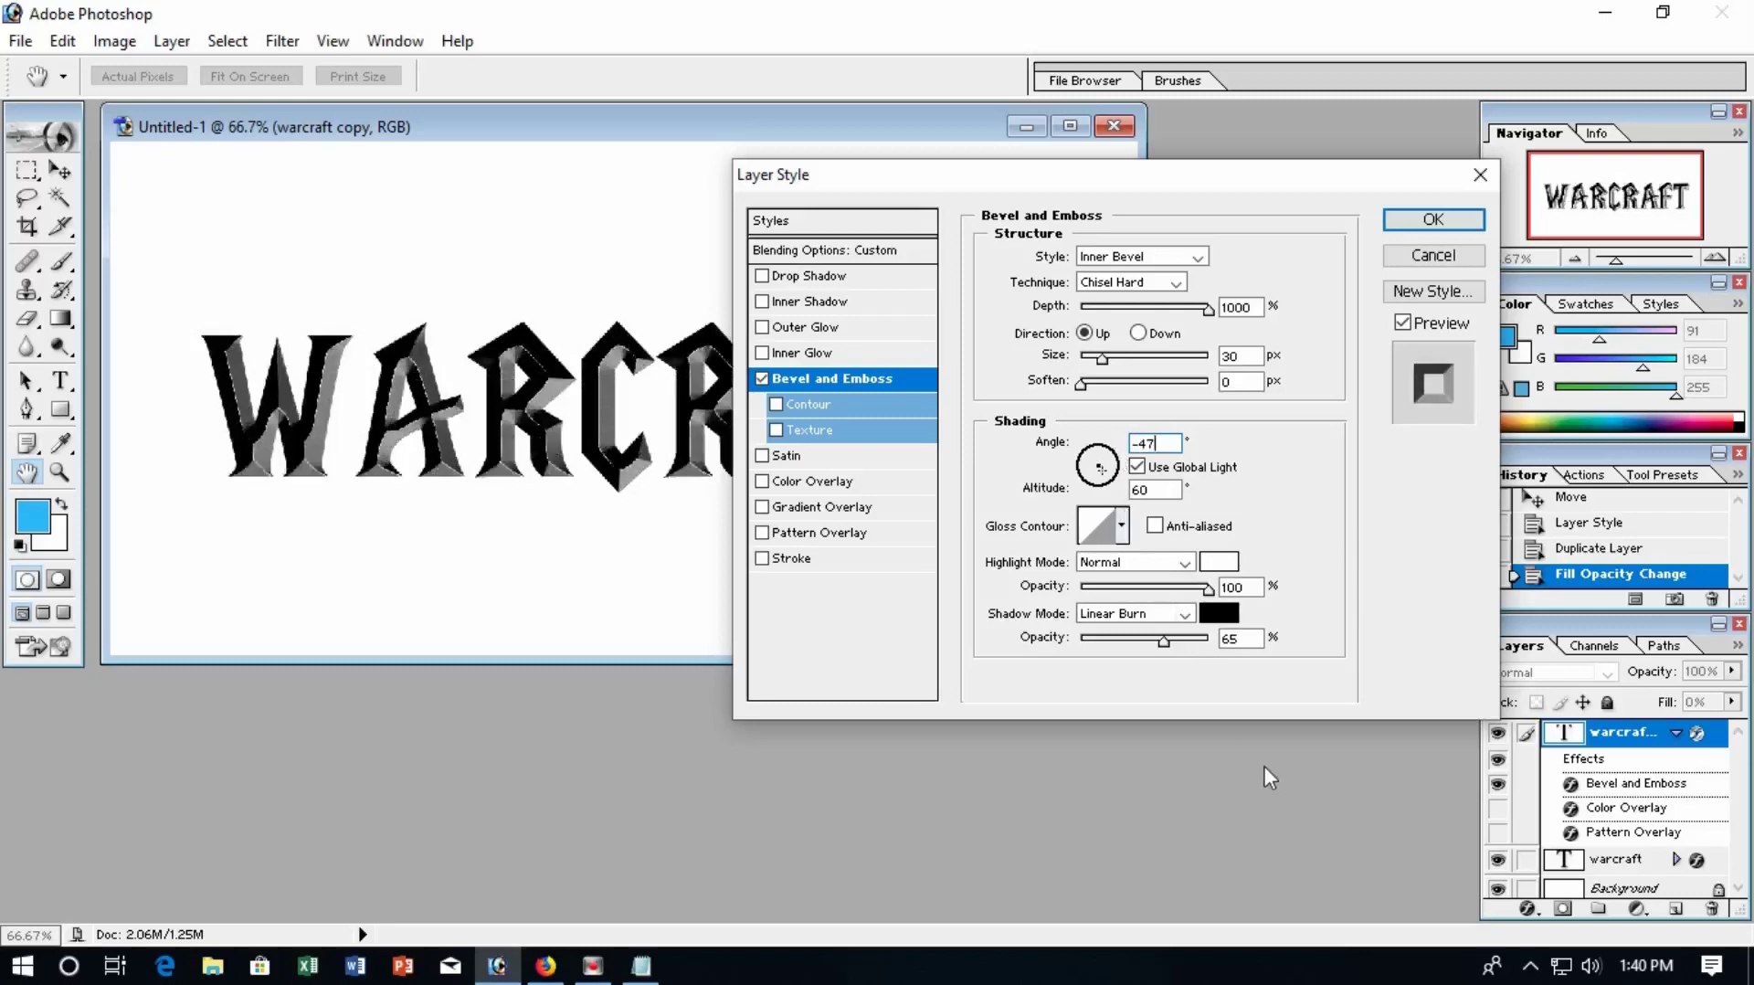
pyautogui.click(1186, 562)
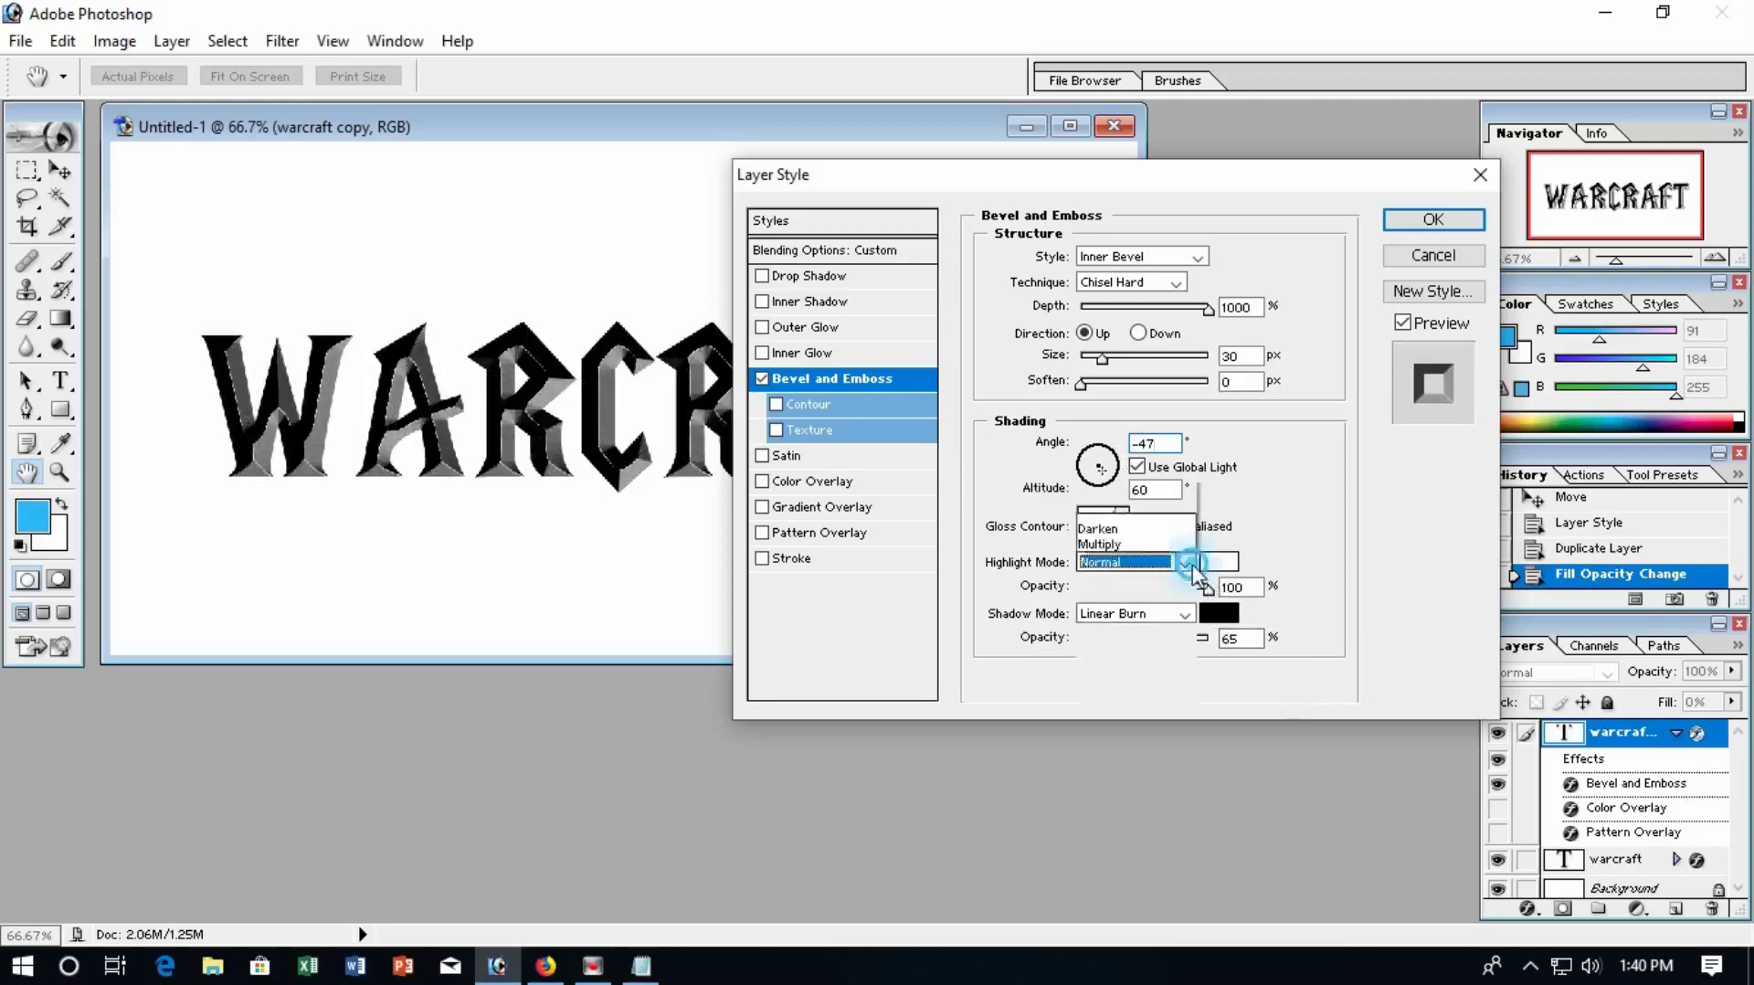
pyautogui.click(1130, 291)
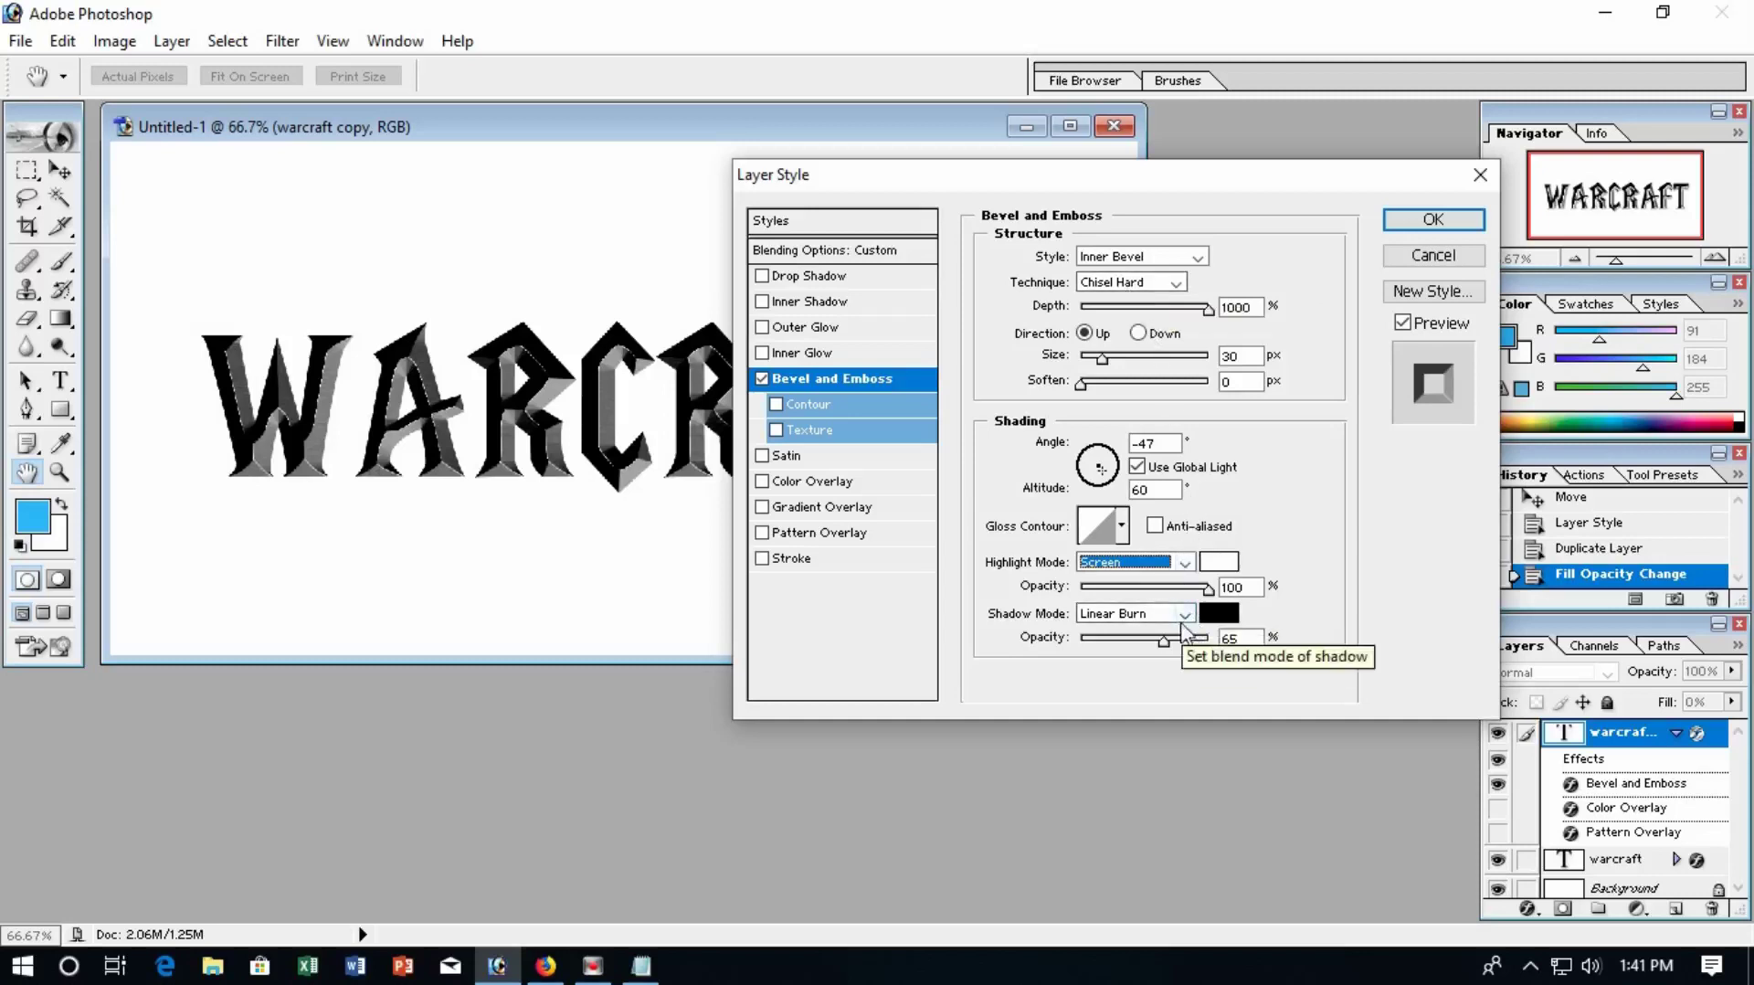
pyautogui.doubleClick(1240, 638)
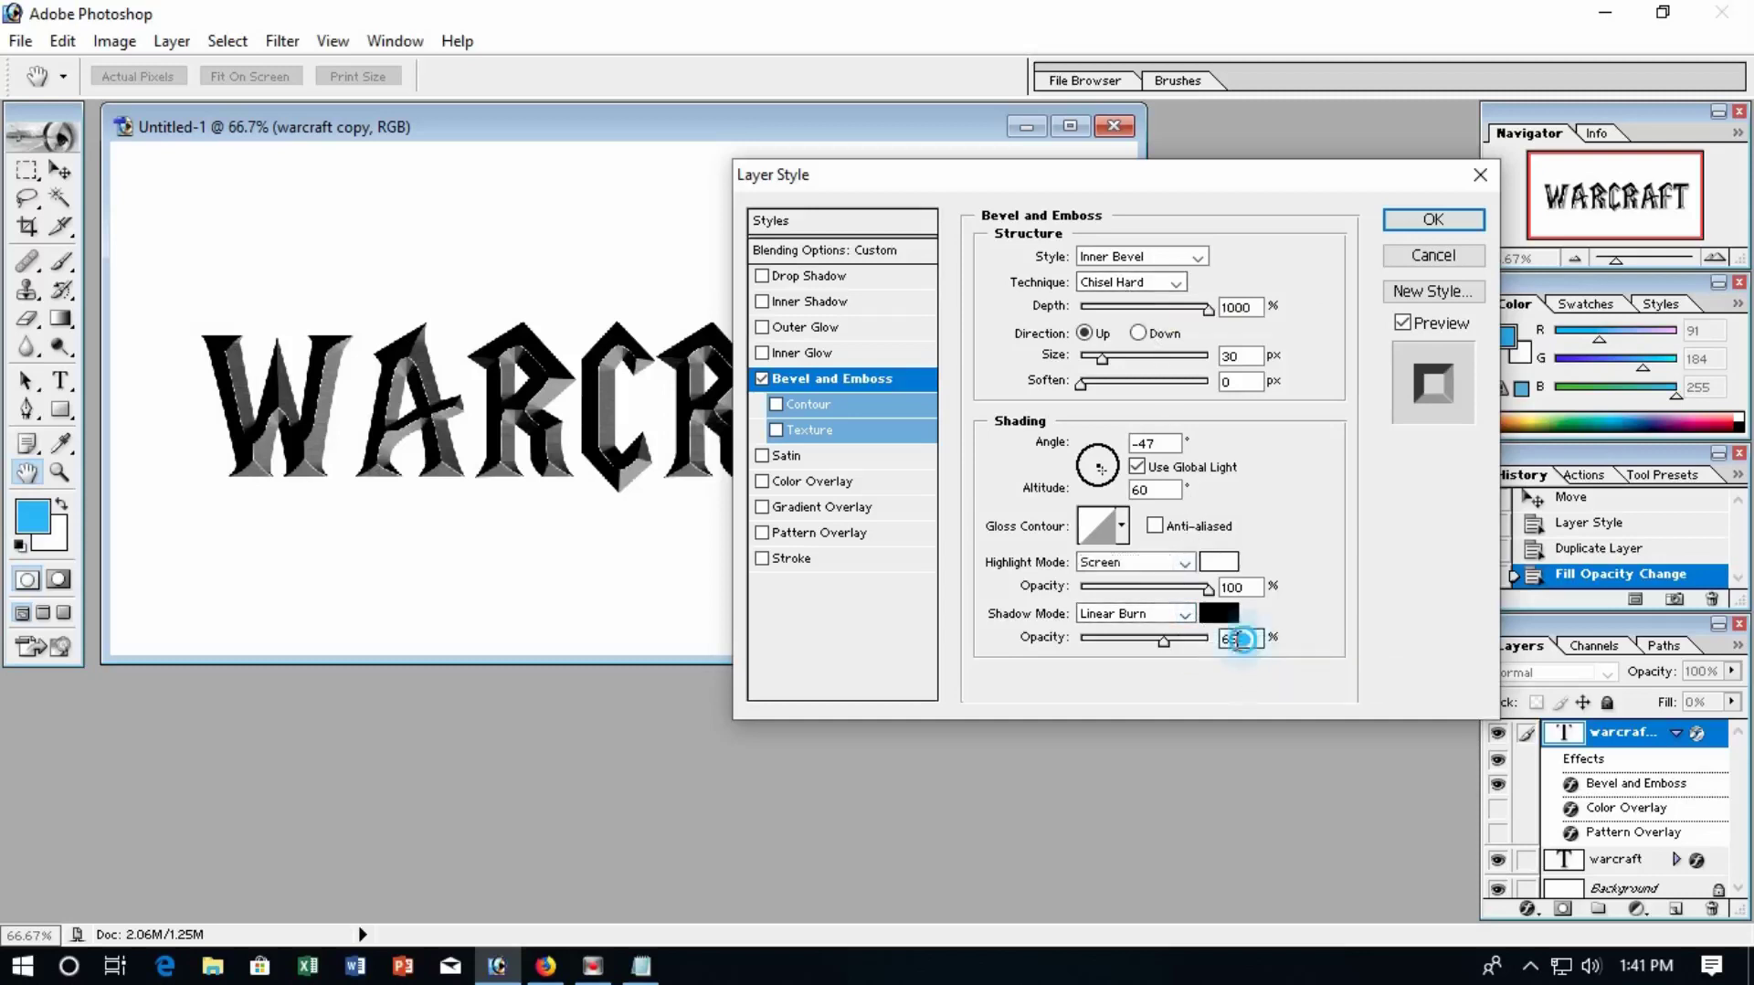
pyautogui.write('27')
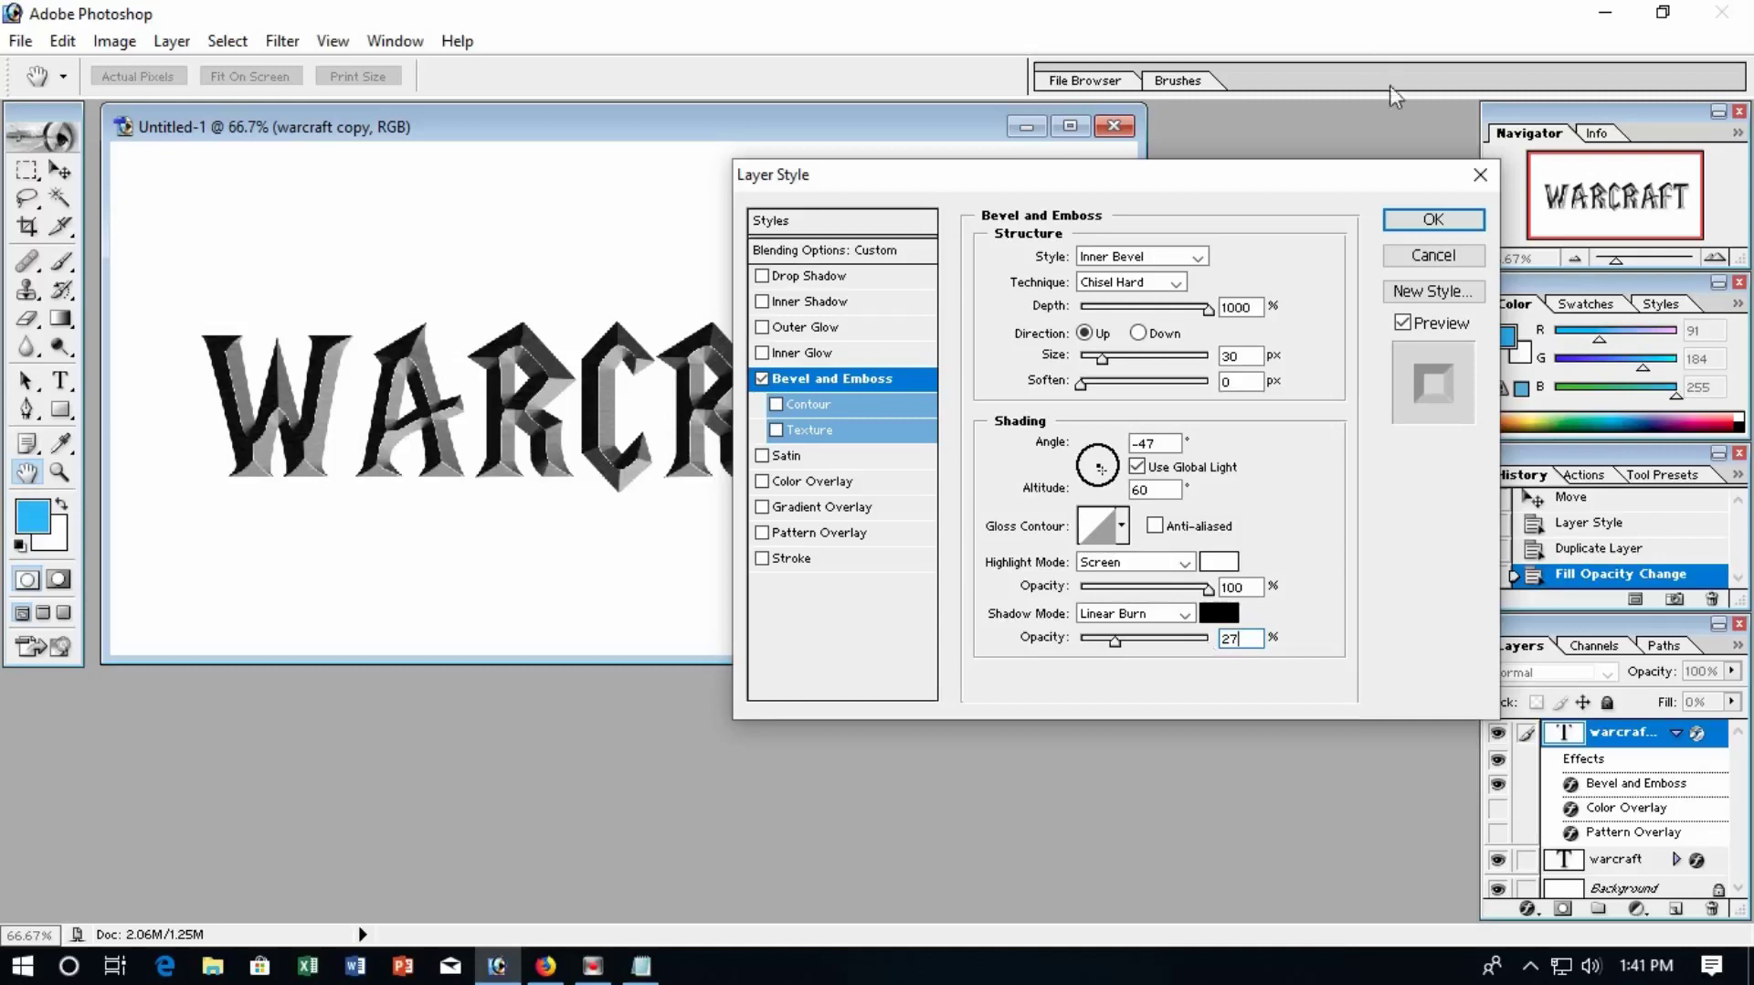
pyautogui.click(1433, 219)
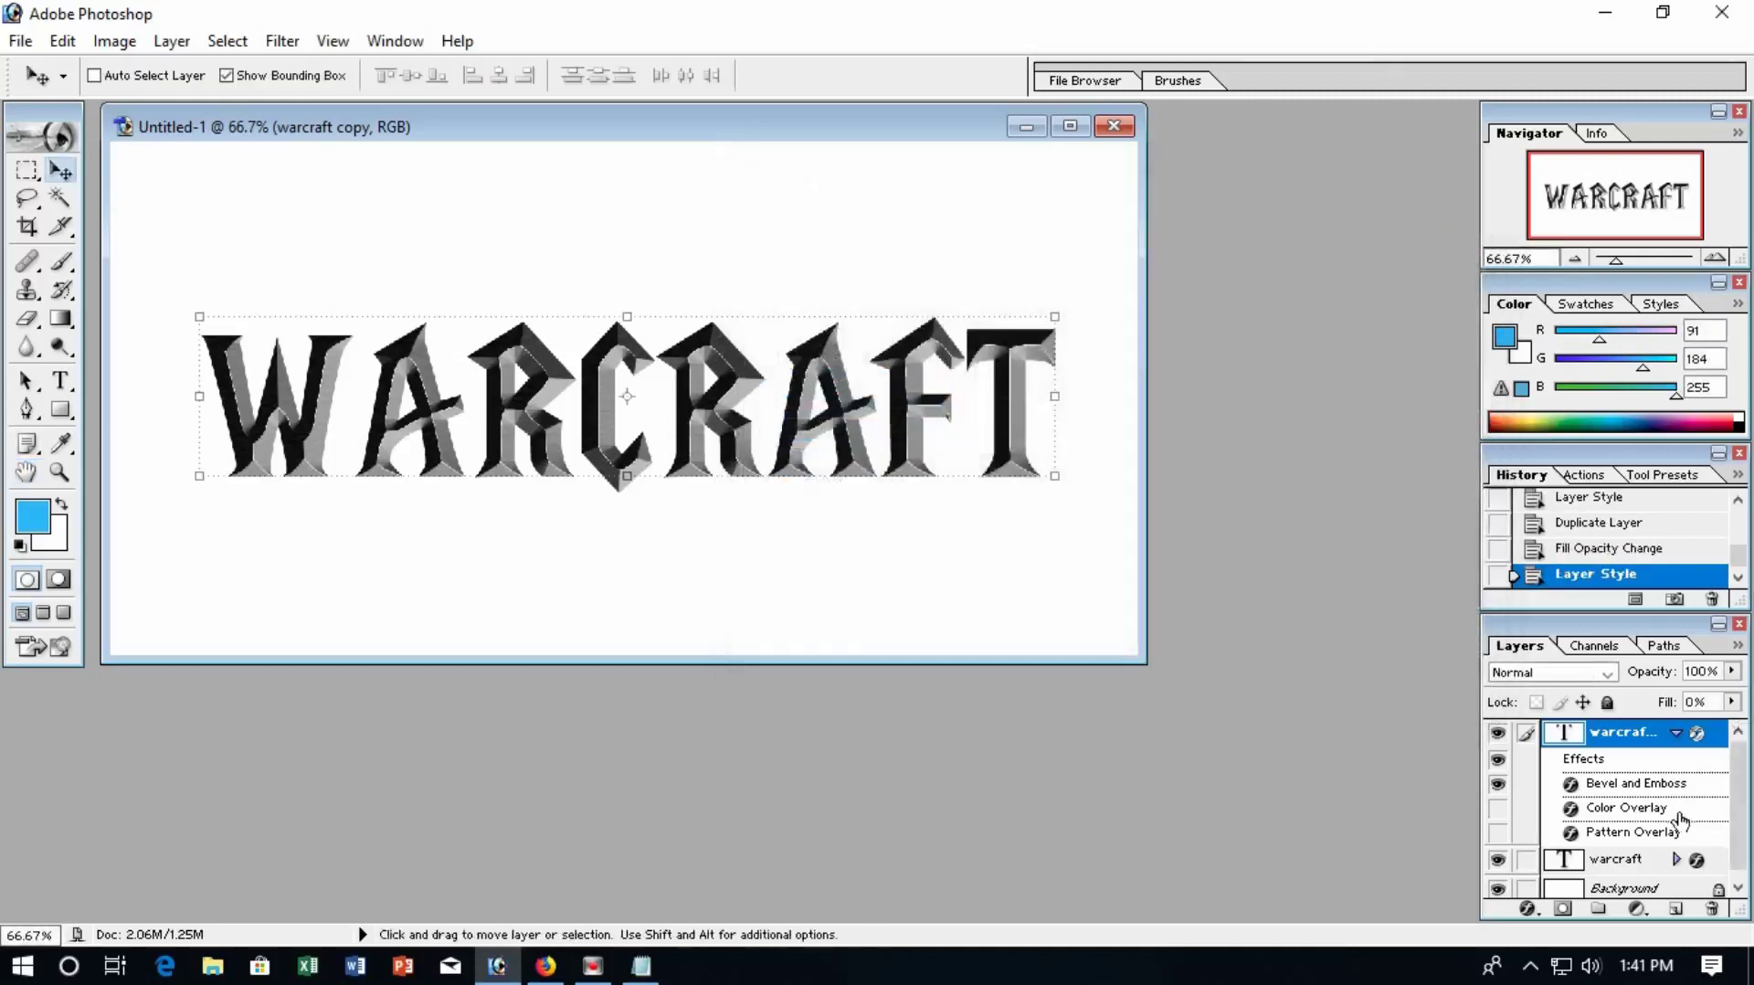
# Step: Collapse the effects list and Ctrl-click the warcraft copy thumbnail to select the lettering
pyautogui.click(1676, 732)
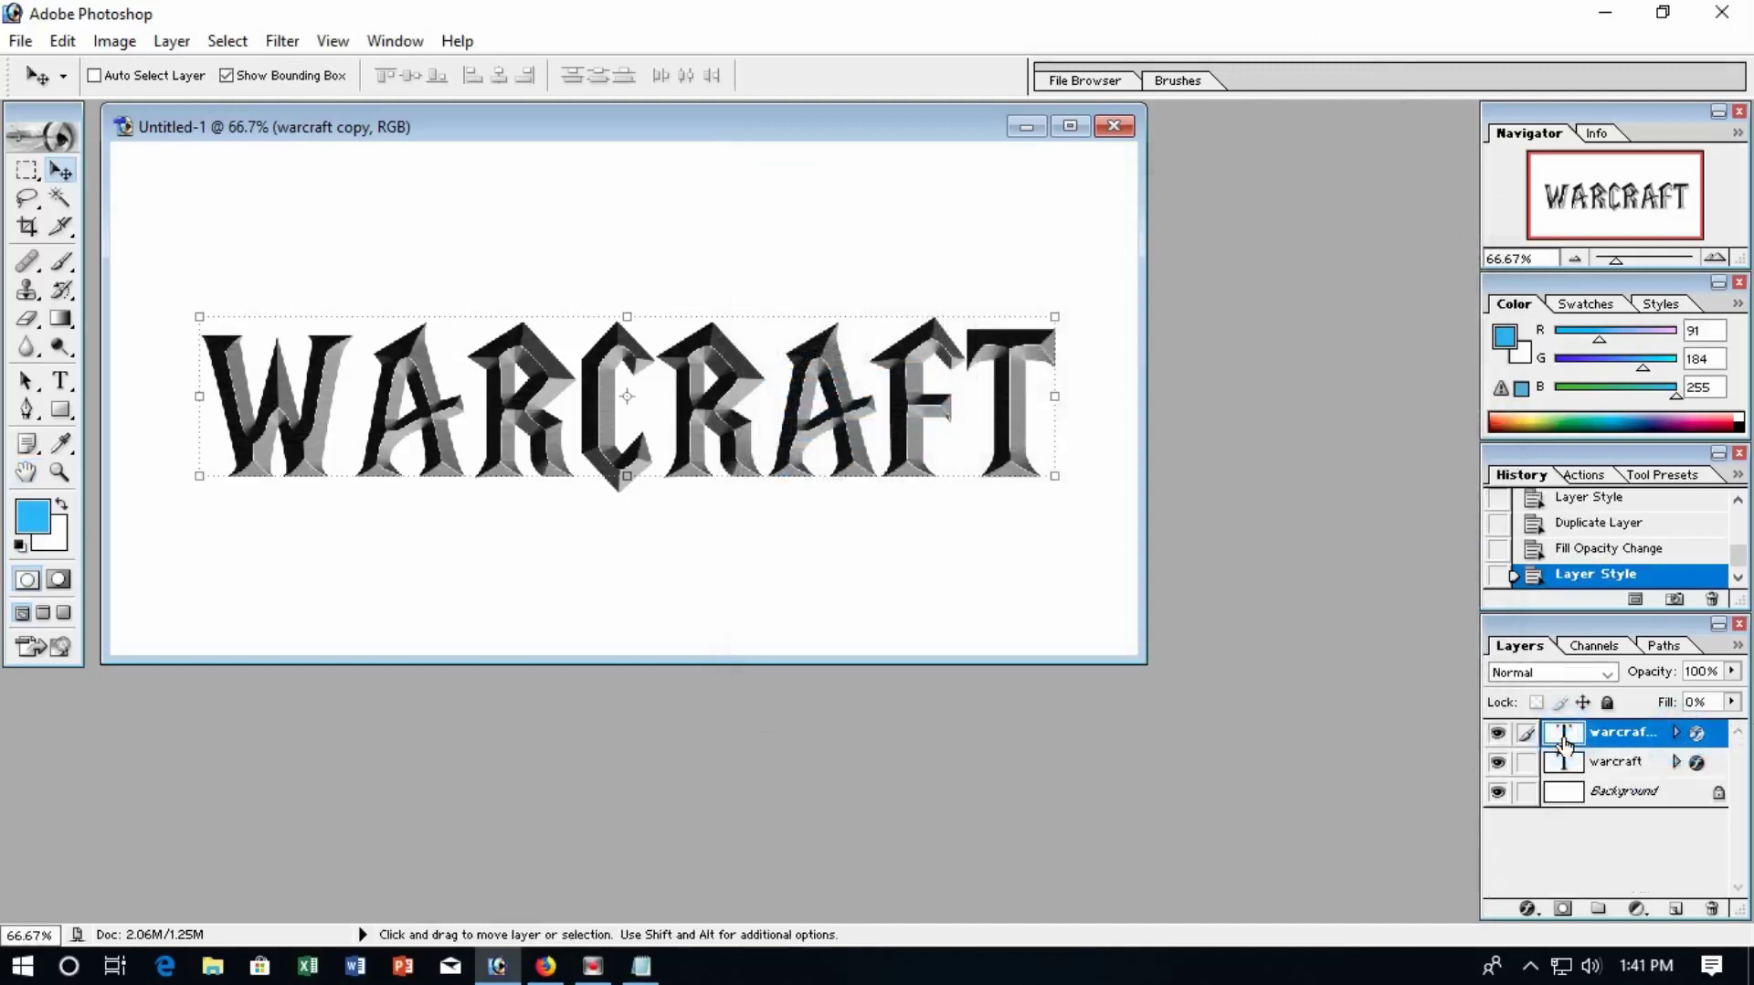
pyautogui.keyDown('ctrl'); pyautogui.click(1564, 767); pyautogui.keyUp('ctrl')
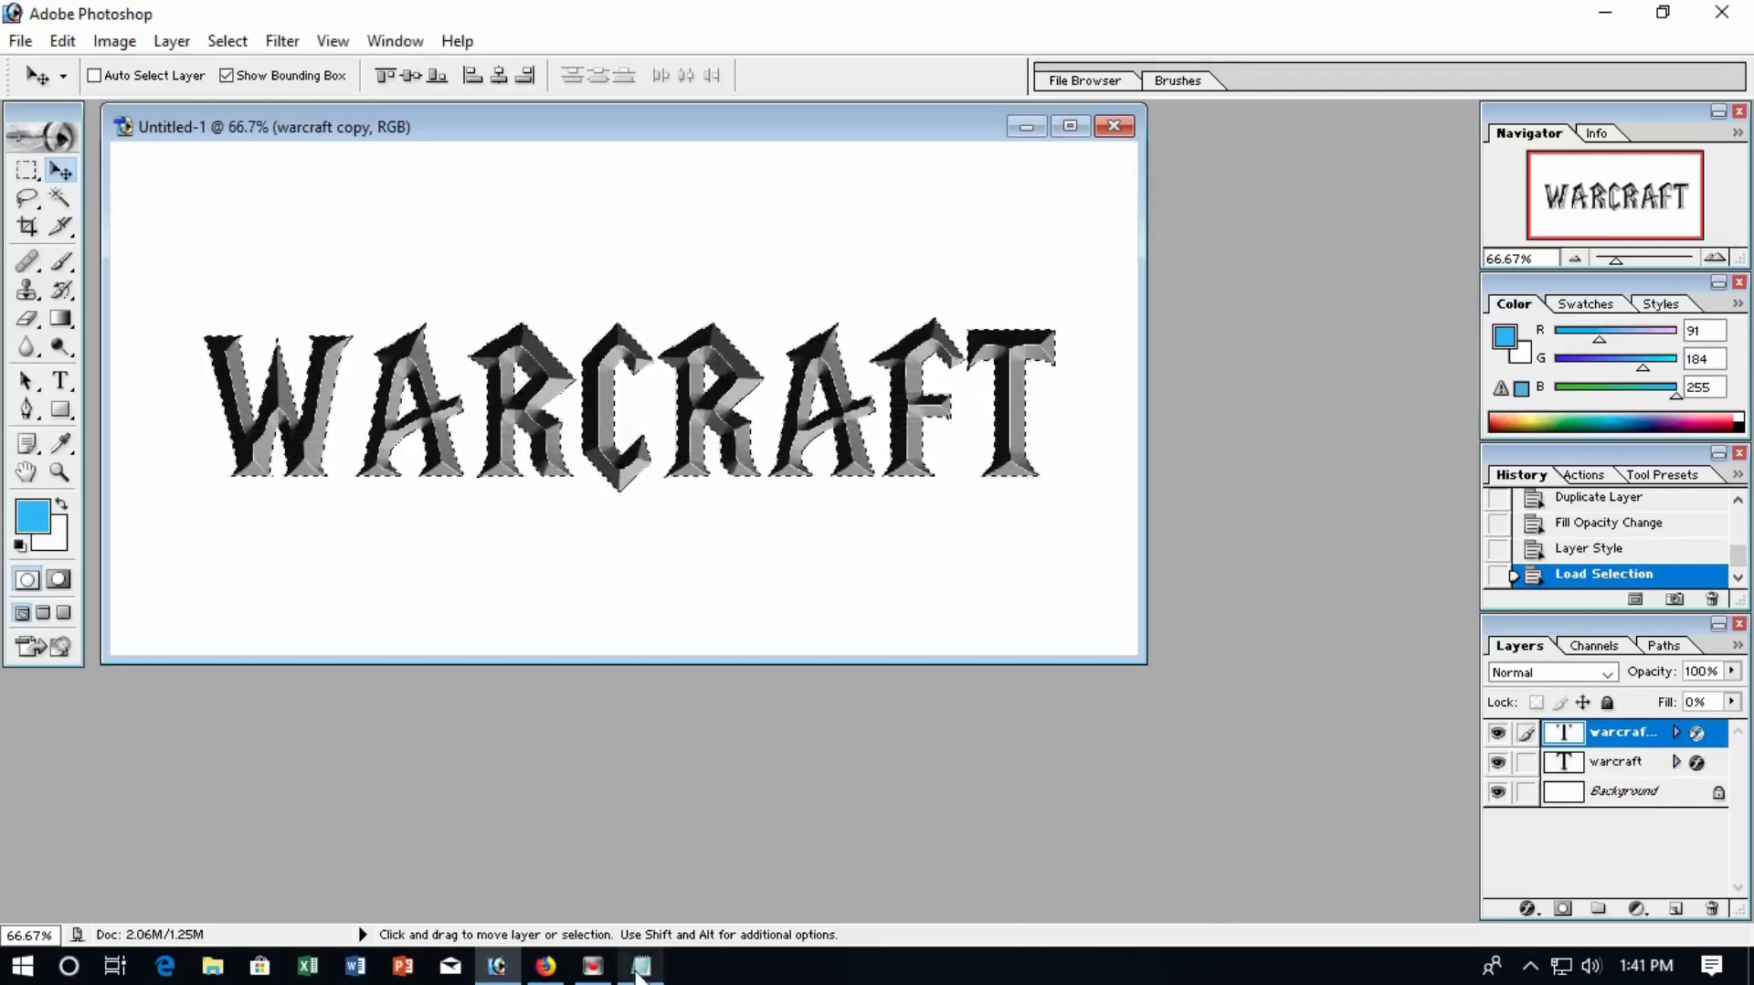
pyautogui.moveTo(640, 966)
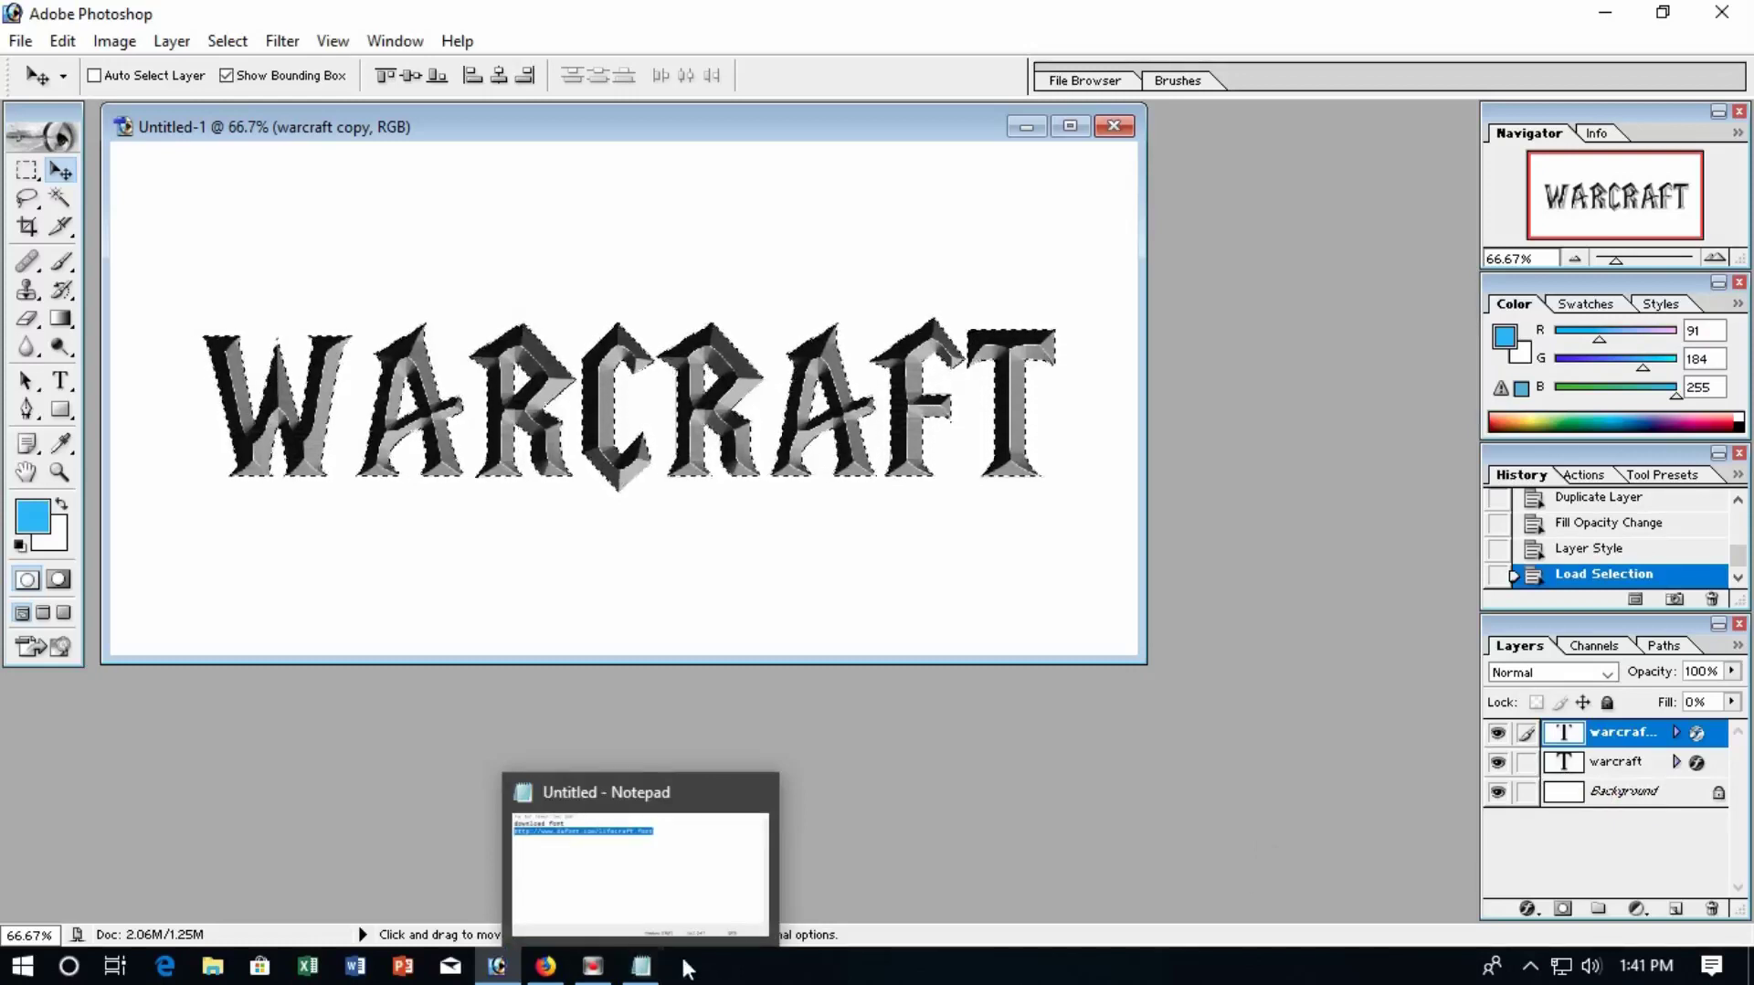
# Step: Glance at the Notepad notes, then edit and confirm the warcraft copy layer name
pyautogui.click(658, 974)
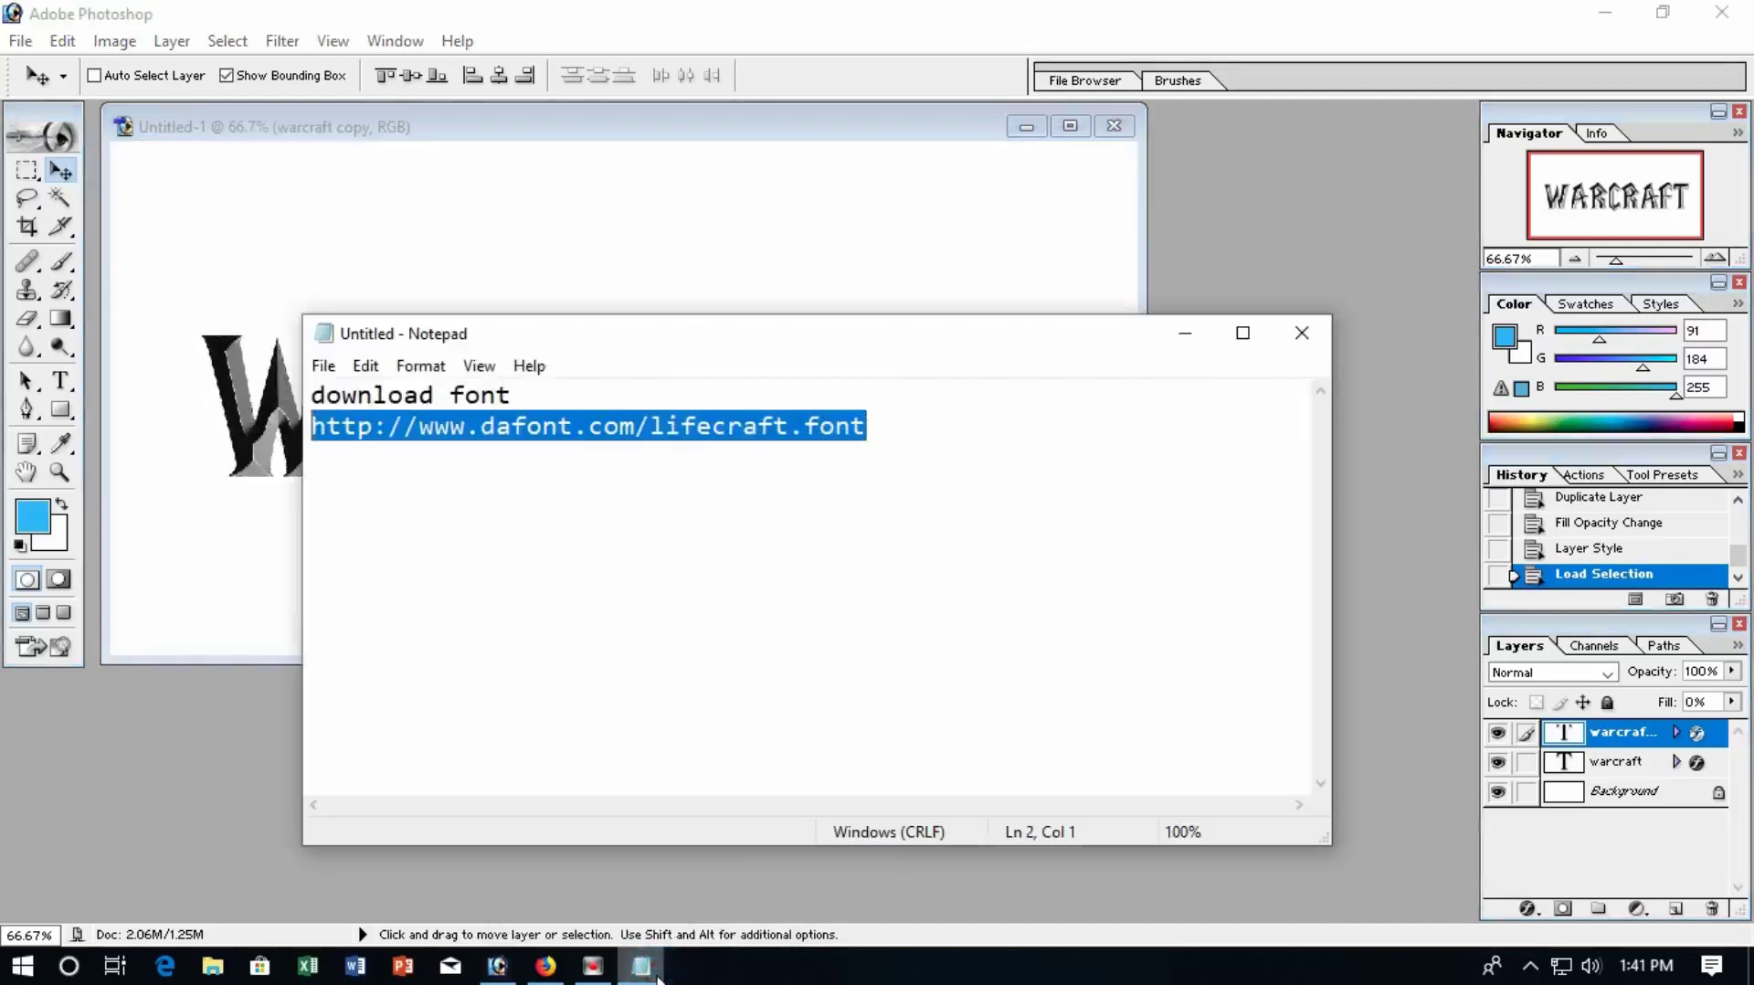
pyautogui.click(1186, 331)
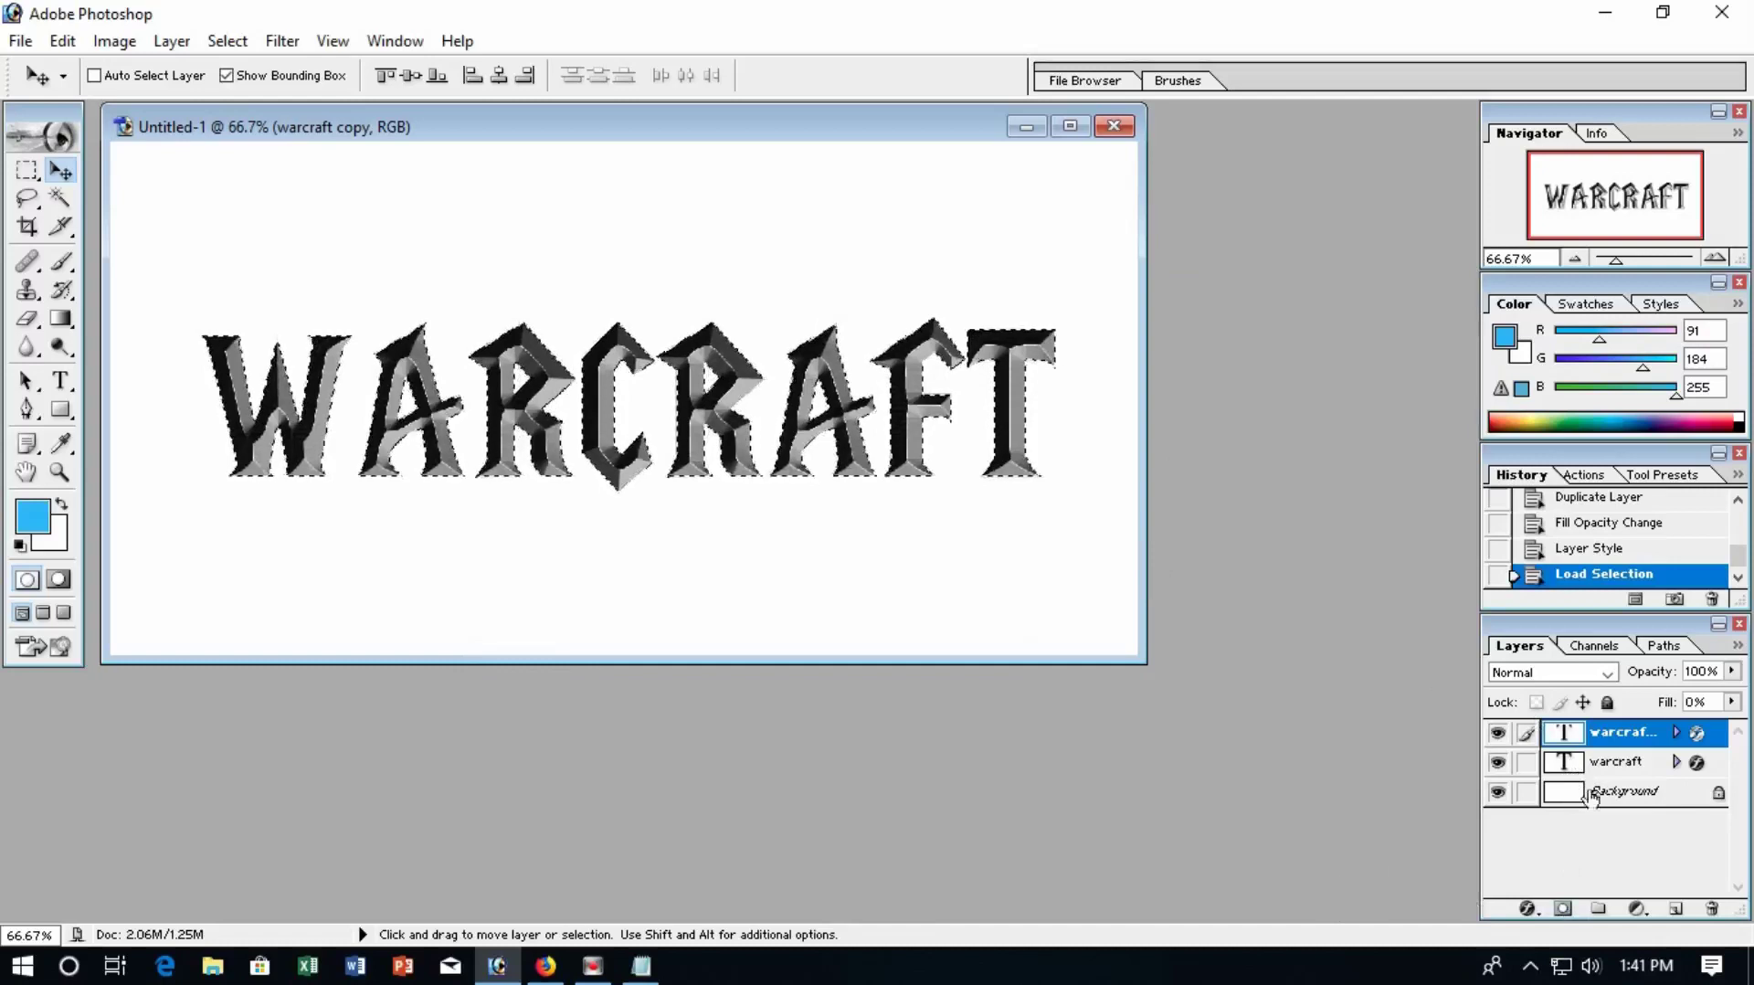
pyautogui.doubleClick(1631, 732)
pyautogui.press('Return')
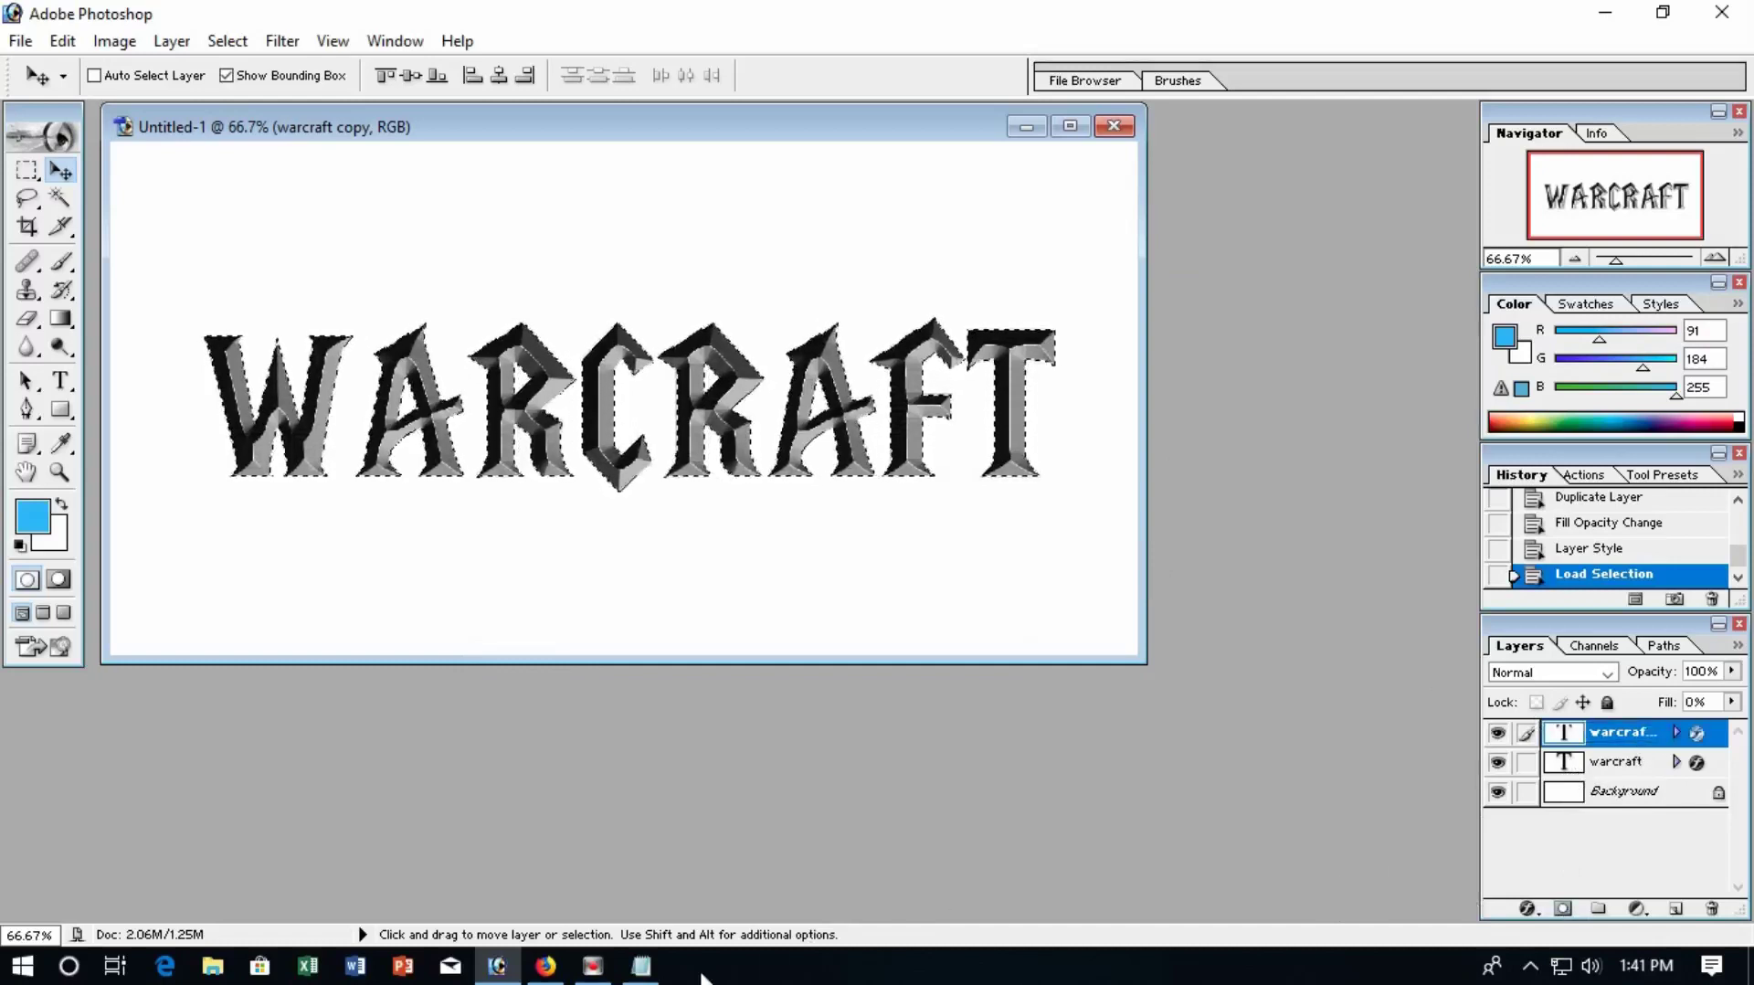
# Step: Add a third note line 'tekan tombol ctrl kemudian klik layer pertama'
pyautogui.click(641, 971)
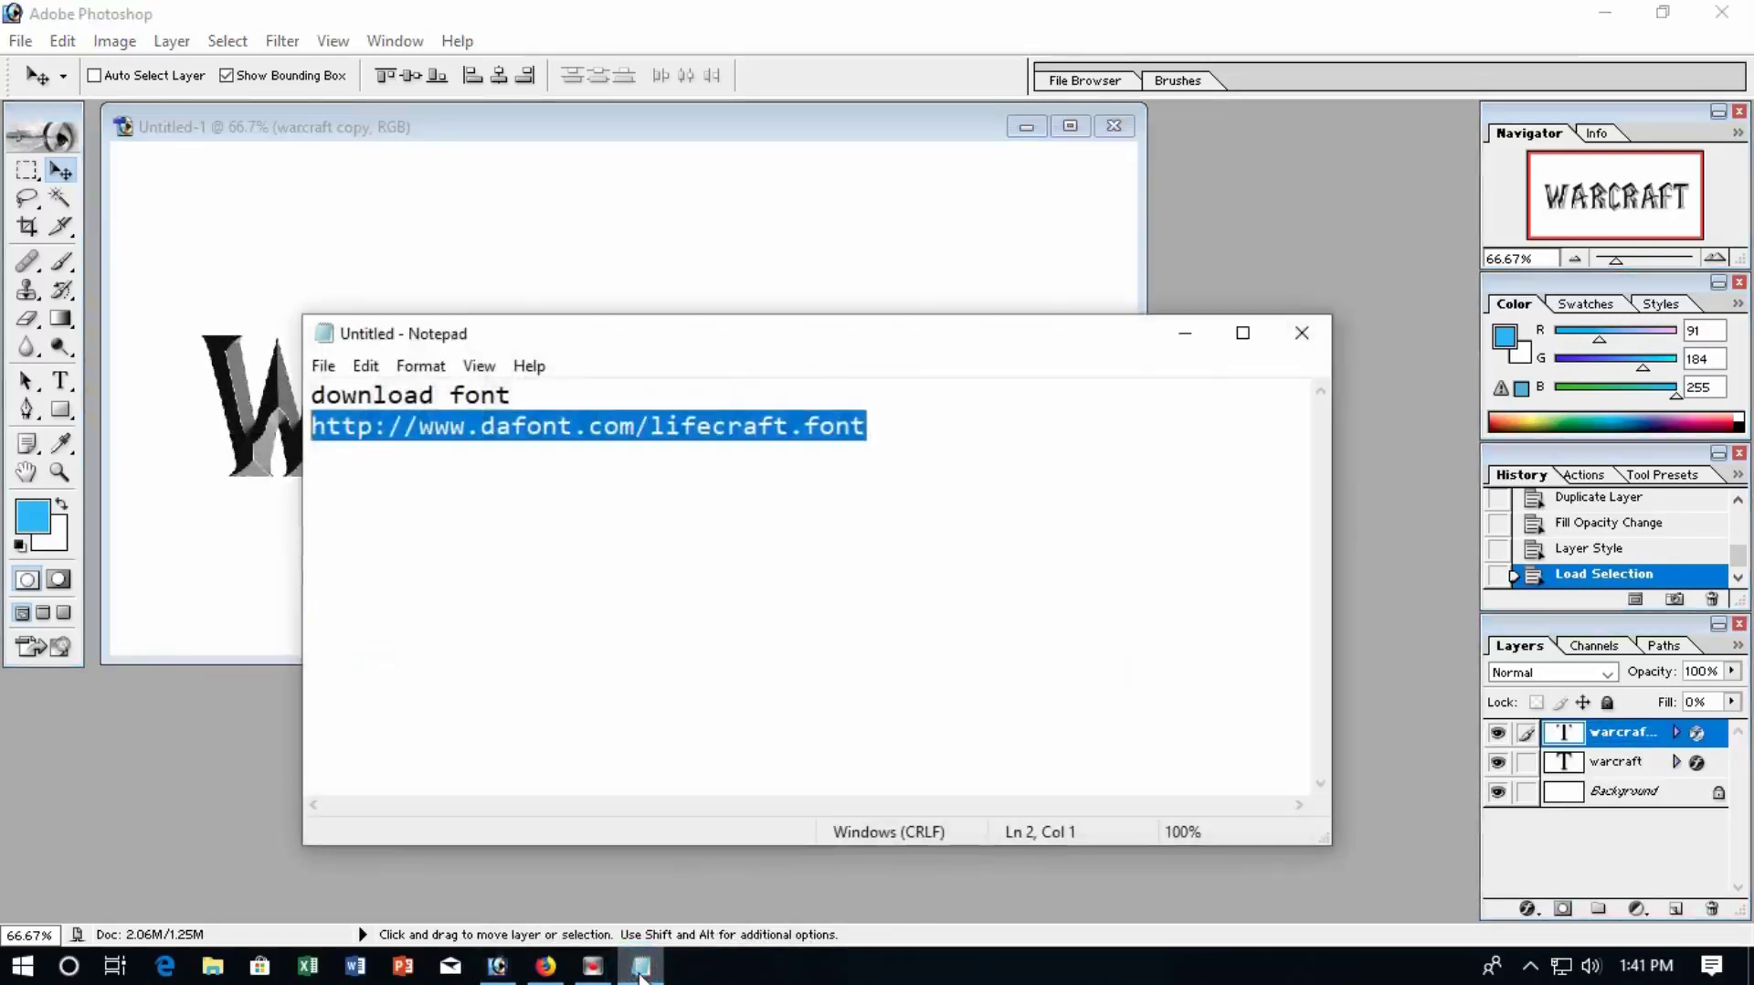
pyautogui.click(896, 441)
pyautogui.press('Return')
pyautogui.write('tekan ')
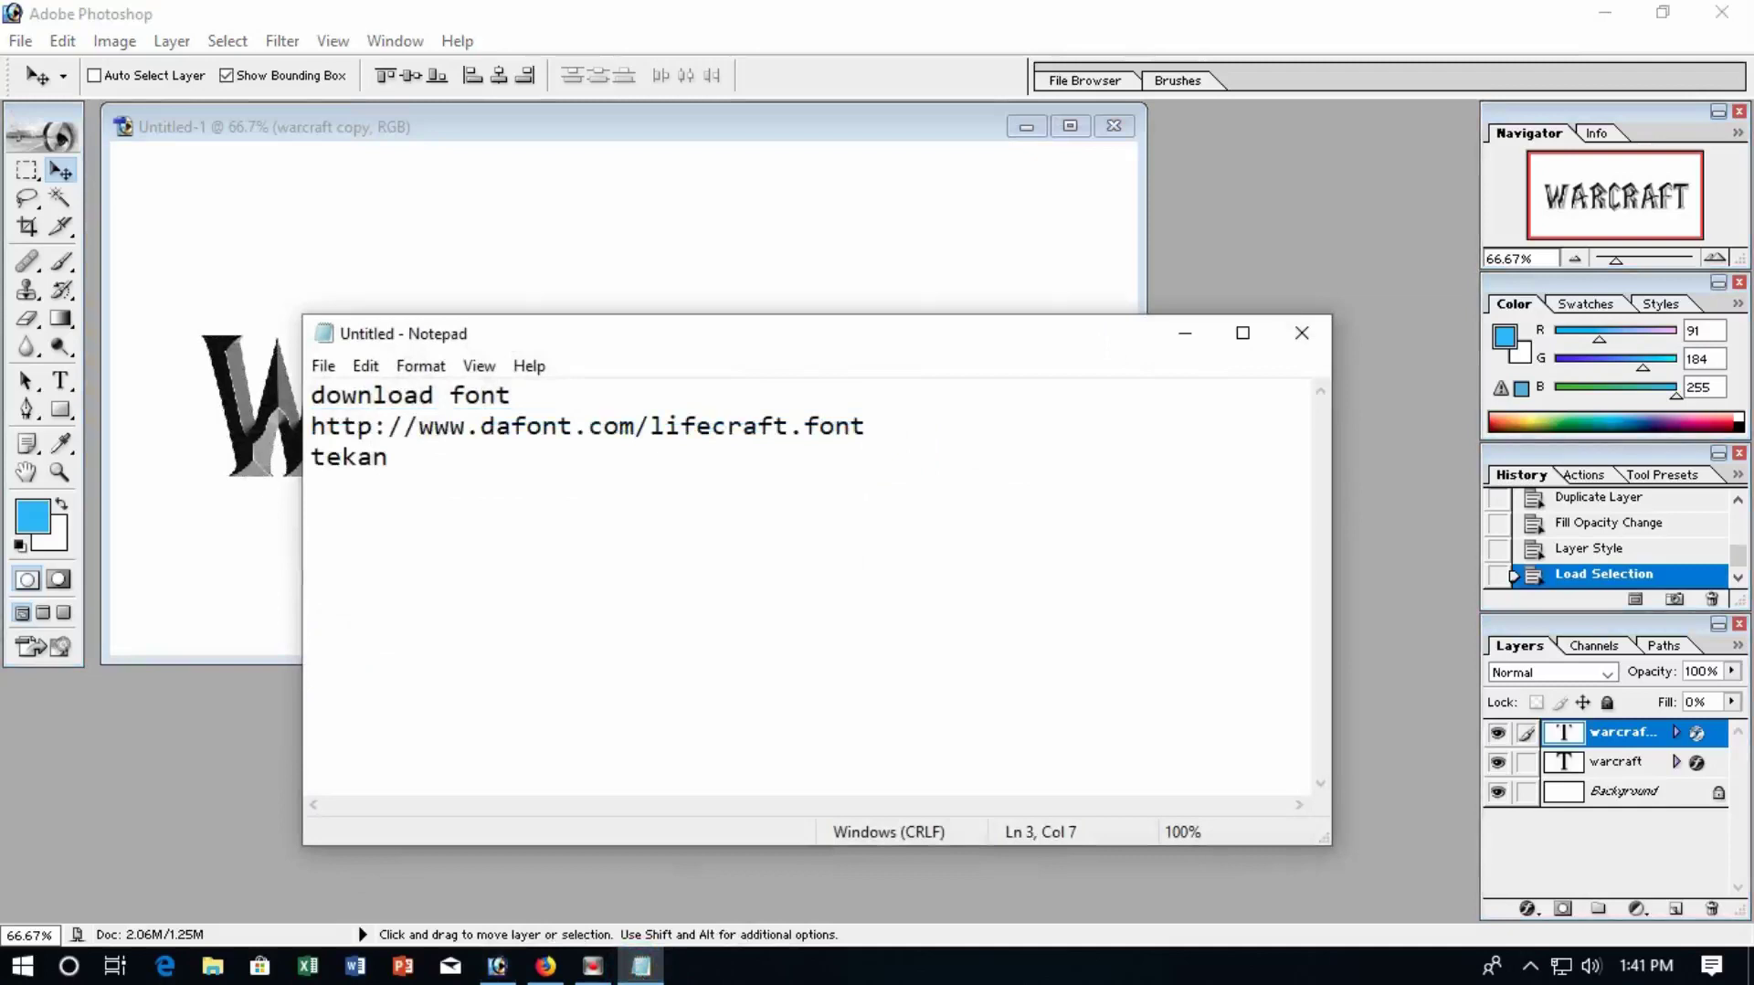
pyautogui.write('tombol ')
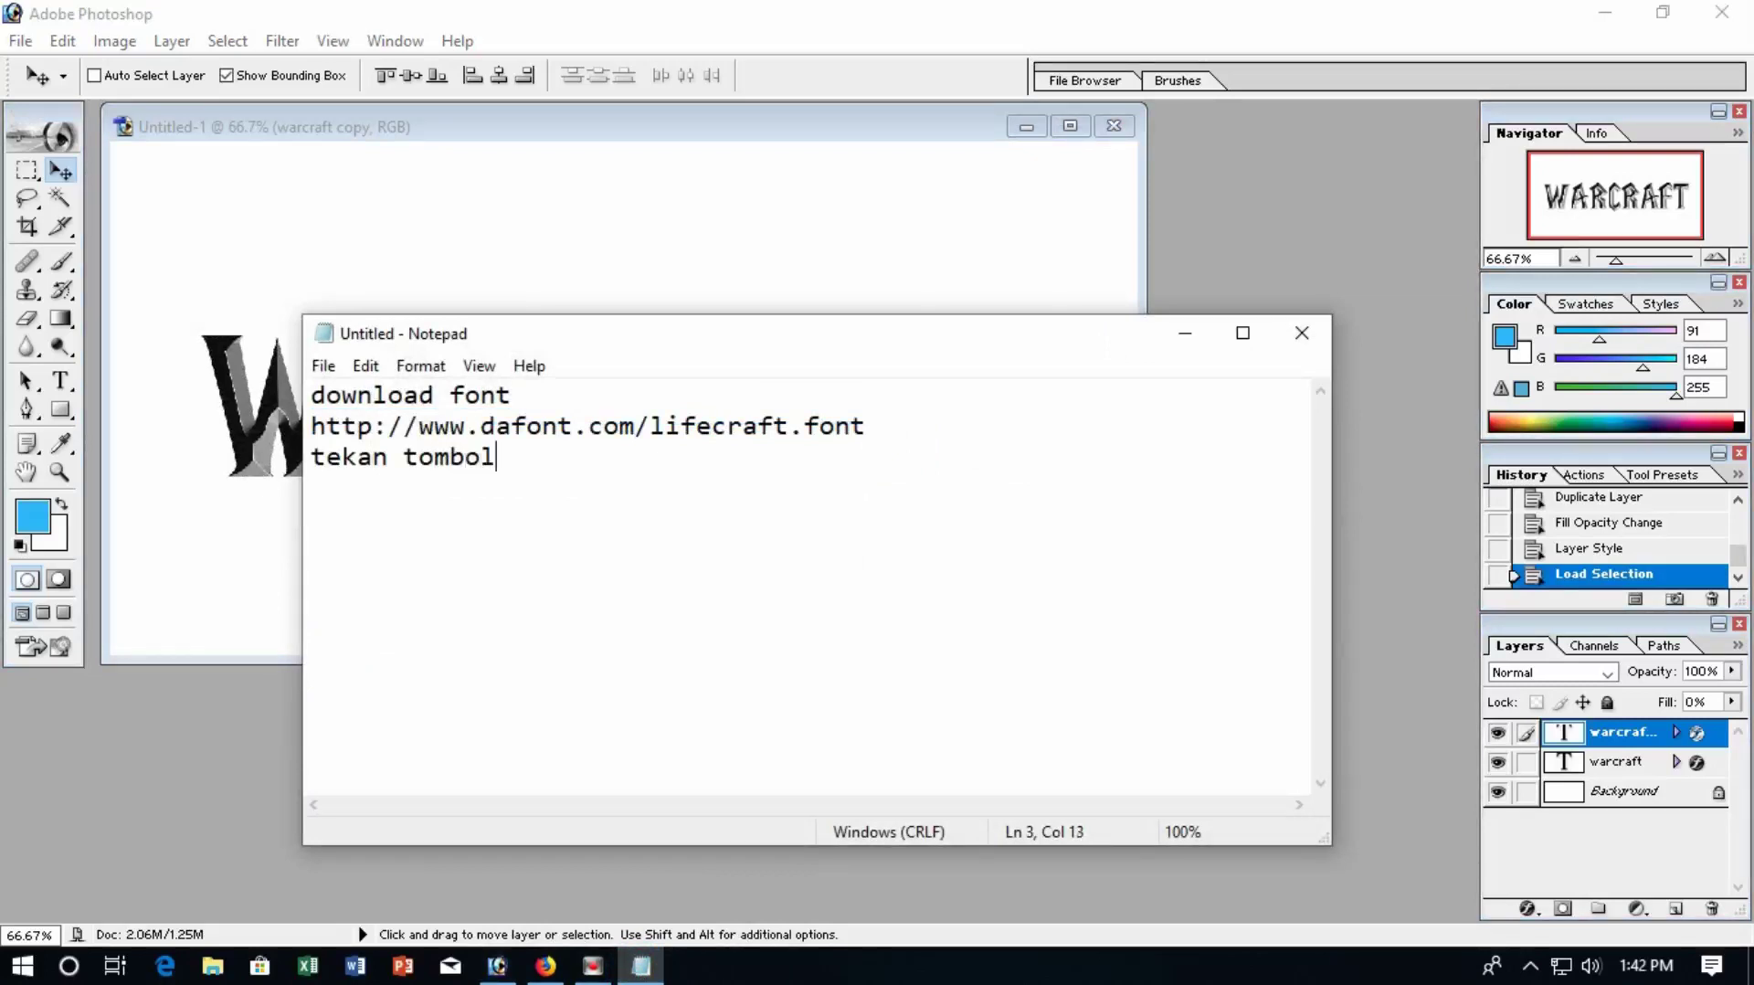
pyautogui.write('ctra')
pyautogui.press('BackSpace')
pyautogui.write('l ')
pyautogui.write('kemu')
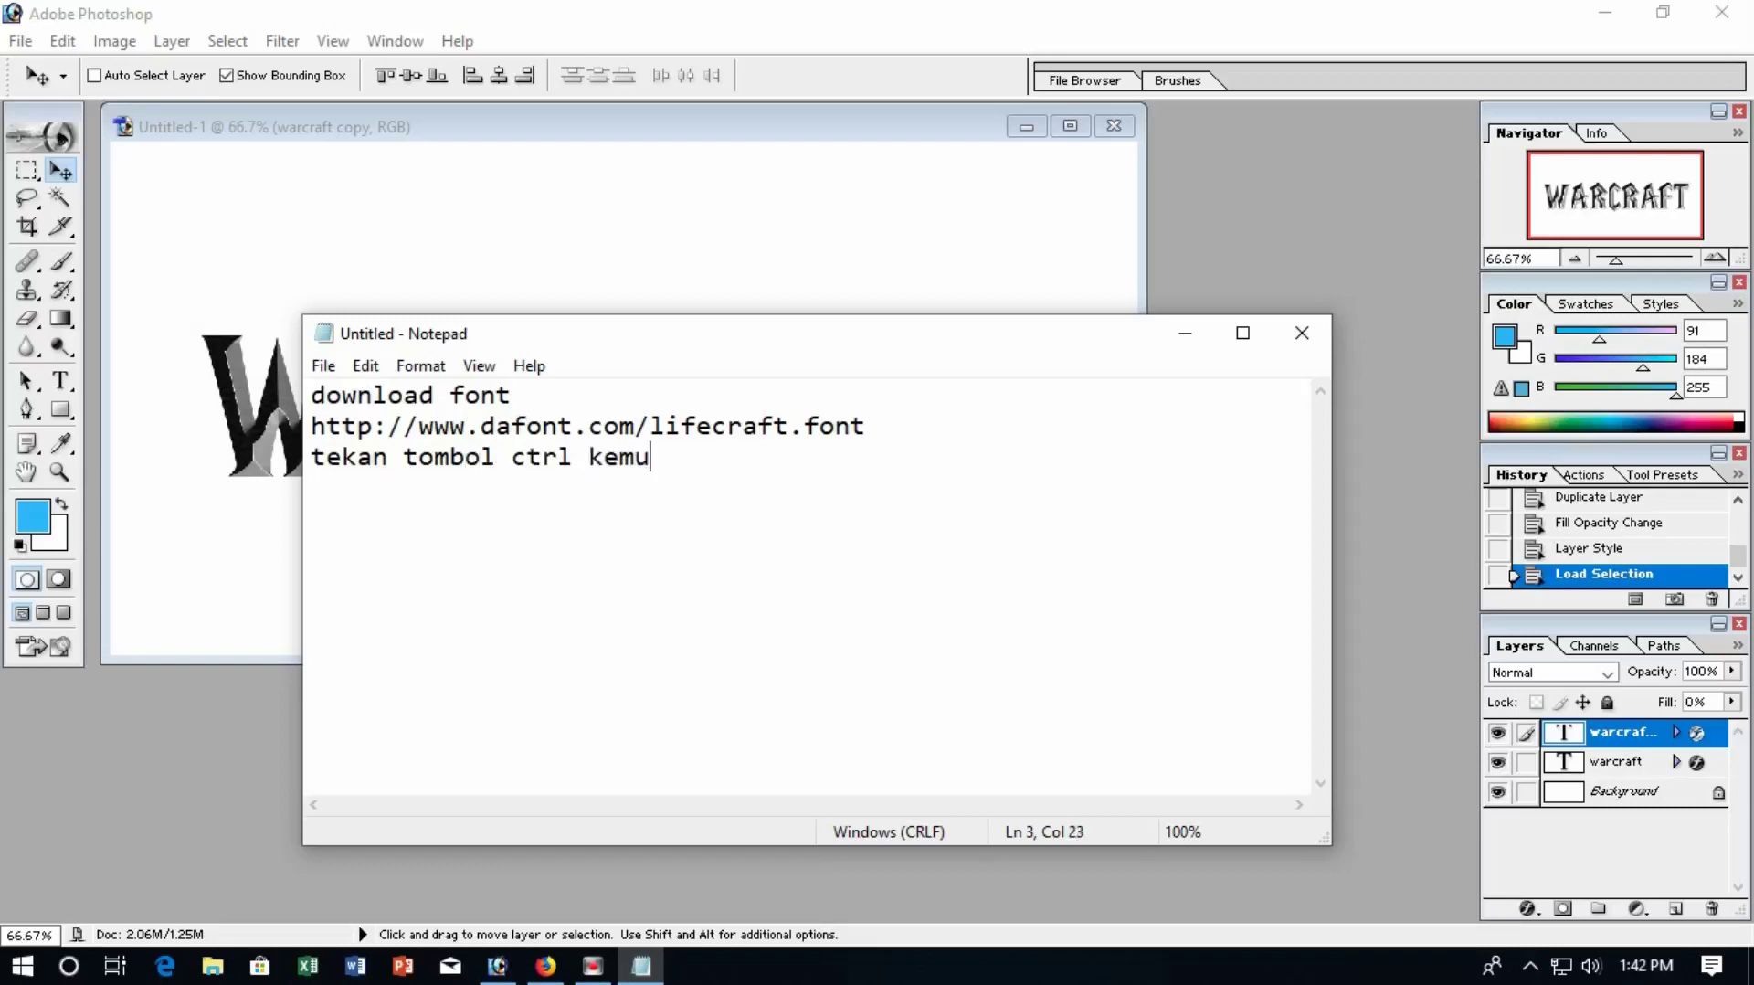
pyautogui.write('dian ')
pyautogui.write('klik ')
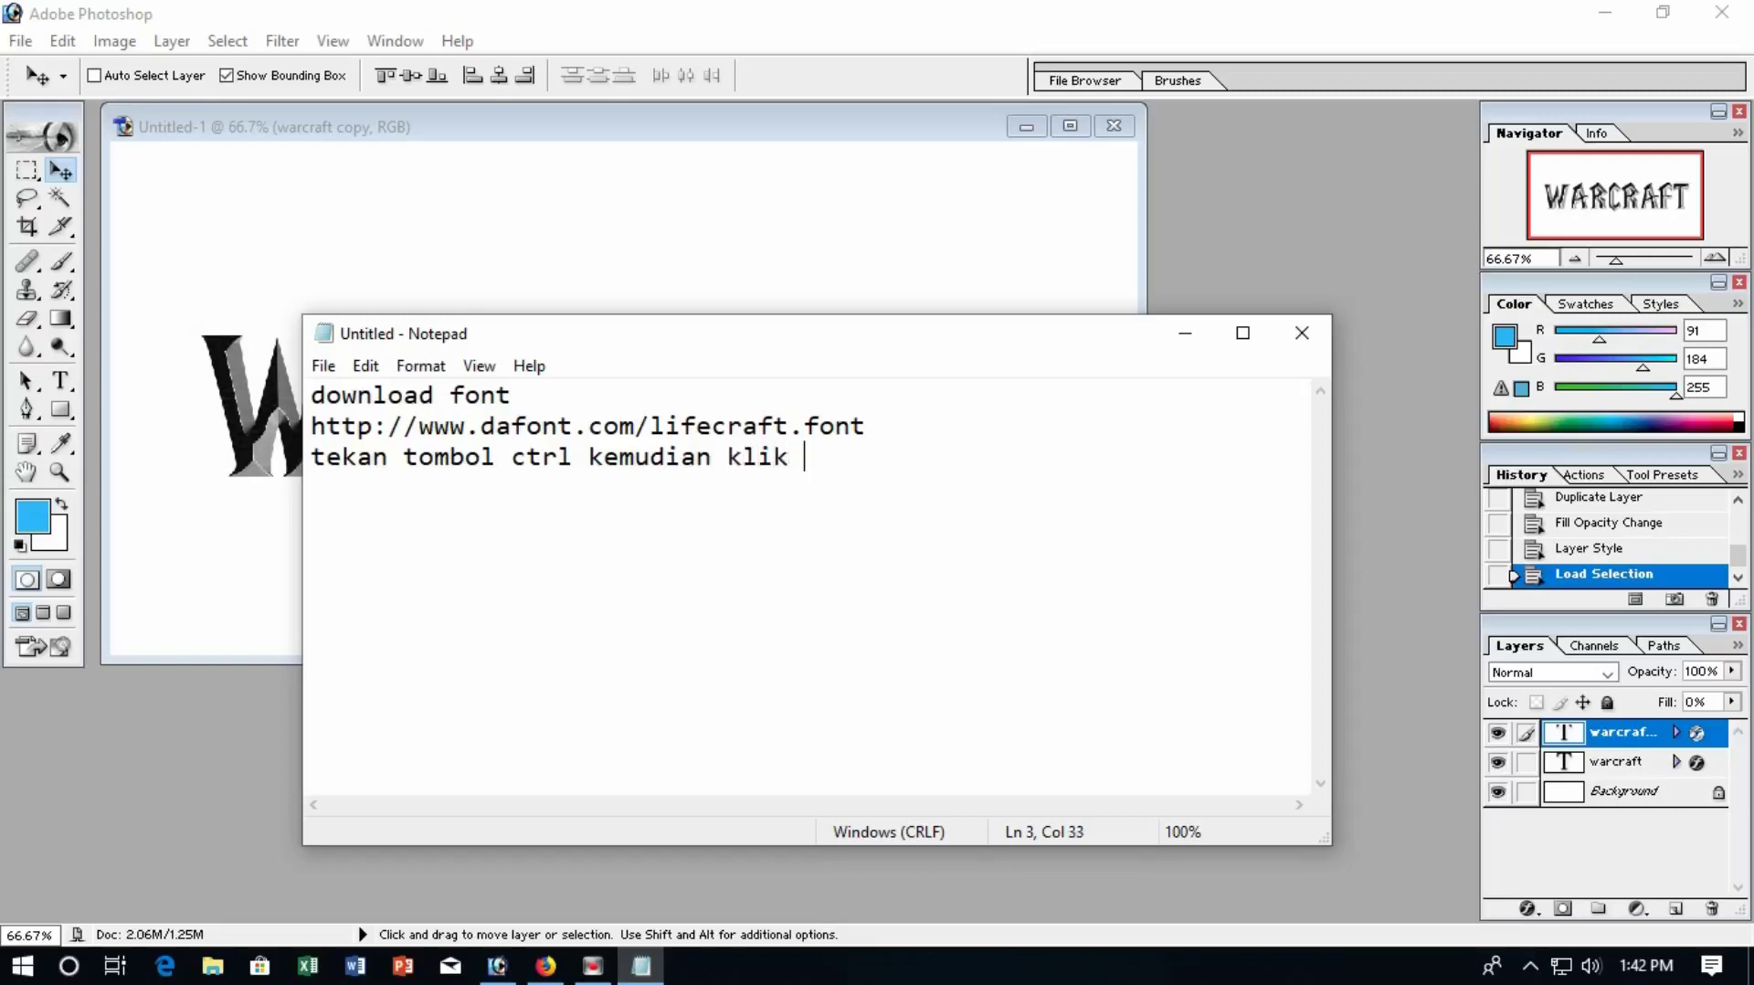
pyautogui.write('laya')
pyautogui.press('BackSpace')
pyautogui.write('er ')
pyautogui.write('pertama')
# Step: Discard a started fourth line and append '(gambar "T")' to the third line
pyautogui.press('Return')
pyautogui.write('atau dengan')
pyautogui.press('BackSpace')
pyautogui.press('BackSpace')
pyautogui.press('BackSpace')
pyautogui.press('BackSpace')
pyautogui.press('BackSpace')
pyautogui.press('BackSpace')
pyautogui.press('BackSpace')
pyautogui.press('BackSpace')
pyautogui.press('BackSpace')
pyautogui.press('BackSpace')
pyautogui.press('BackSpace')
pyautogui.press('BackSpace')
pyautogui.write('(T')
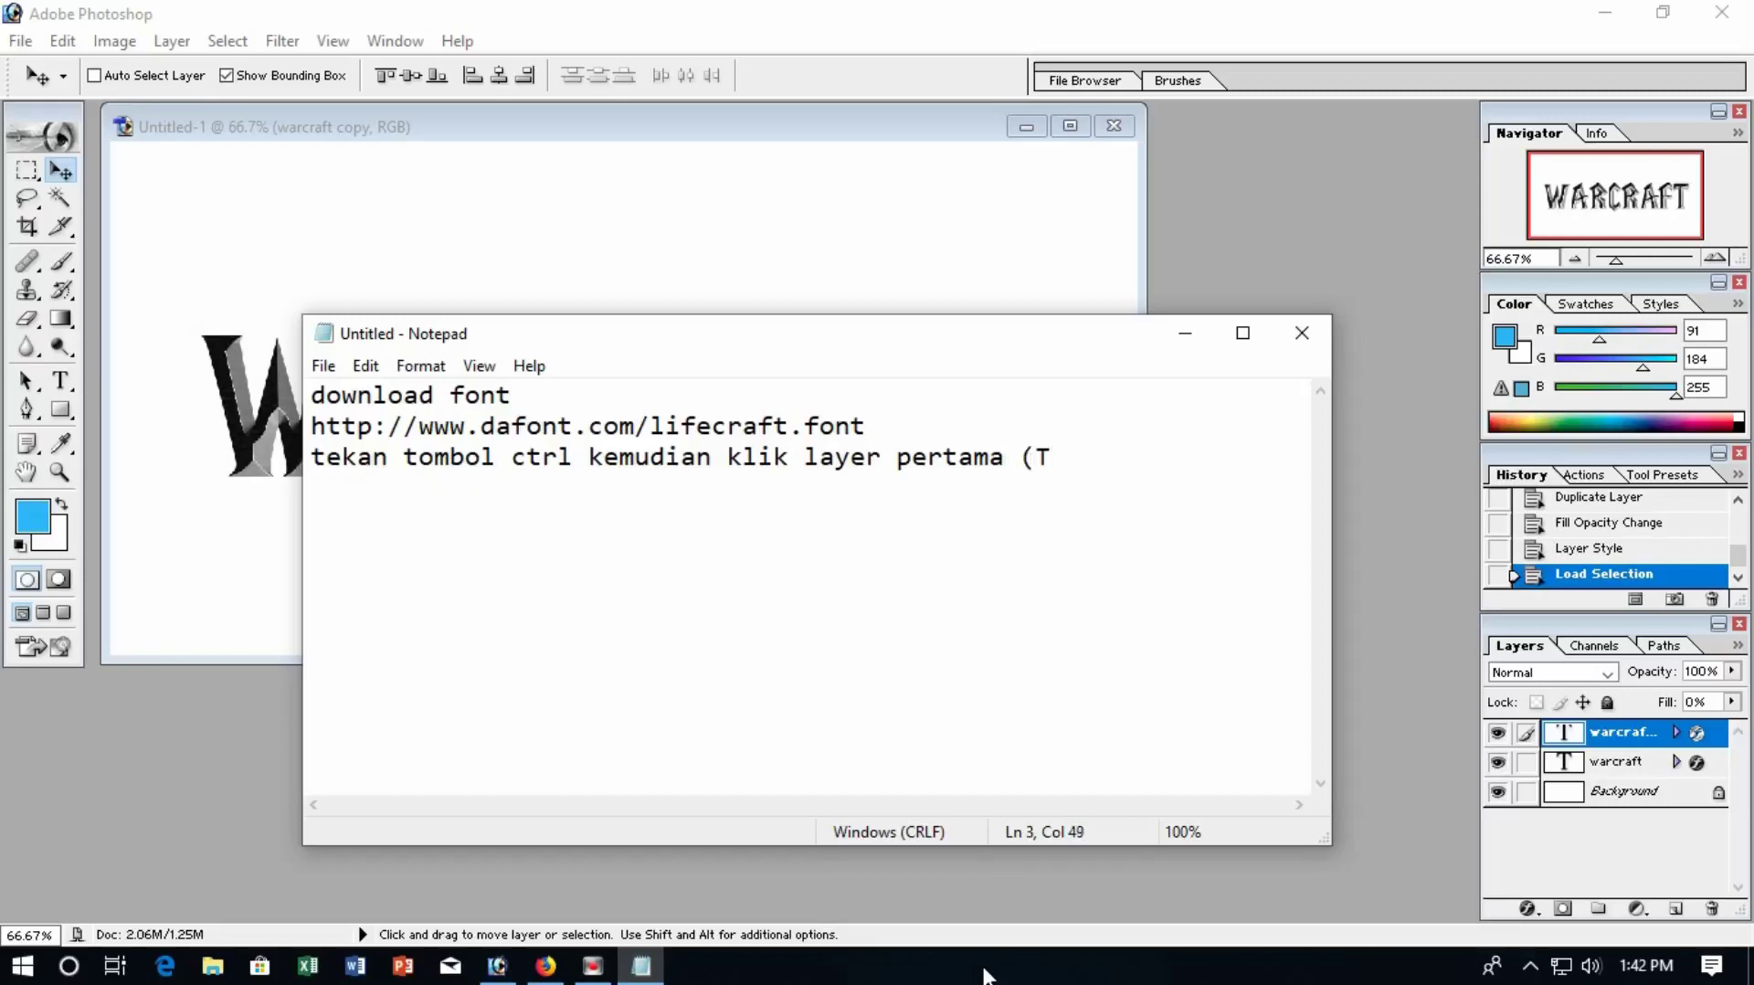
pyautogui.write(')')
pyautogui.press('Left')
pyautogui.press('Left')
pyautogui.press('Left')
pyautogui.press('Right')
pyautogui.write('gambar "T')
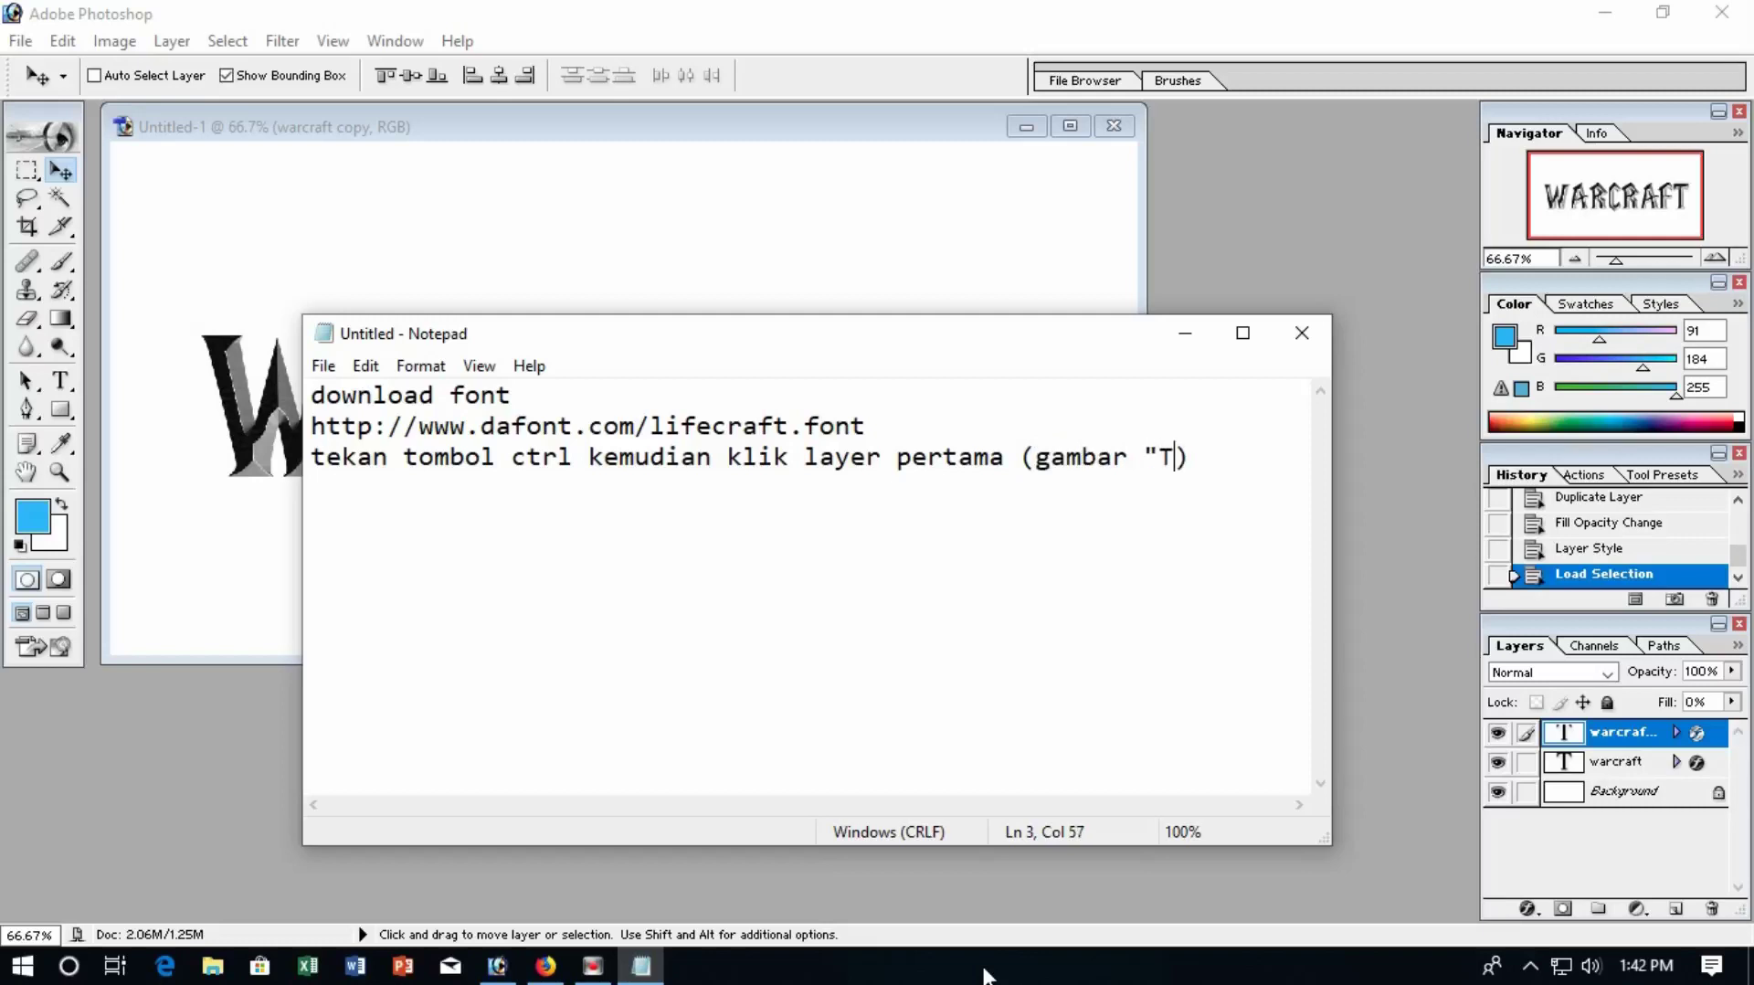
pyautogui.write('"')
# Step: Create a Color Balance 1 adjustment layer from Layer > New Adjustment Layer
pyautogui.click(1185, 332)
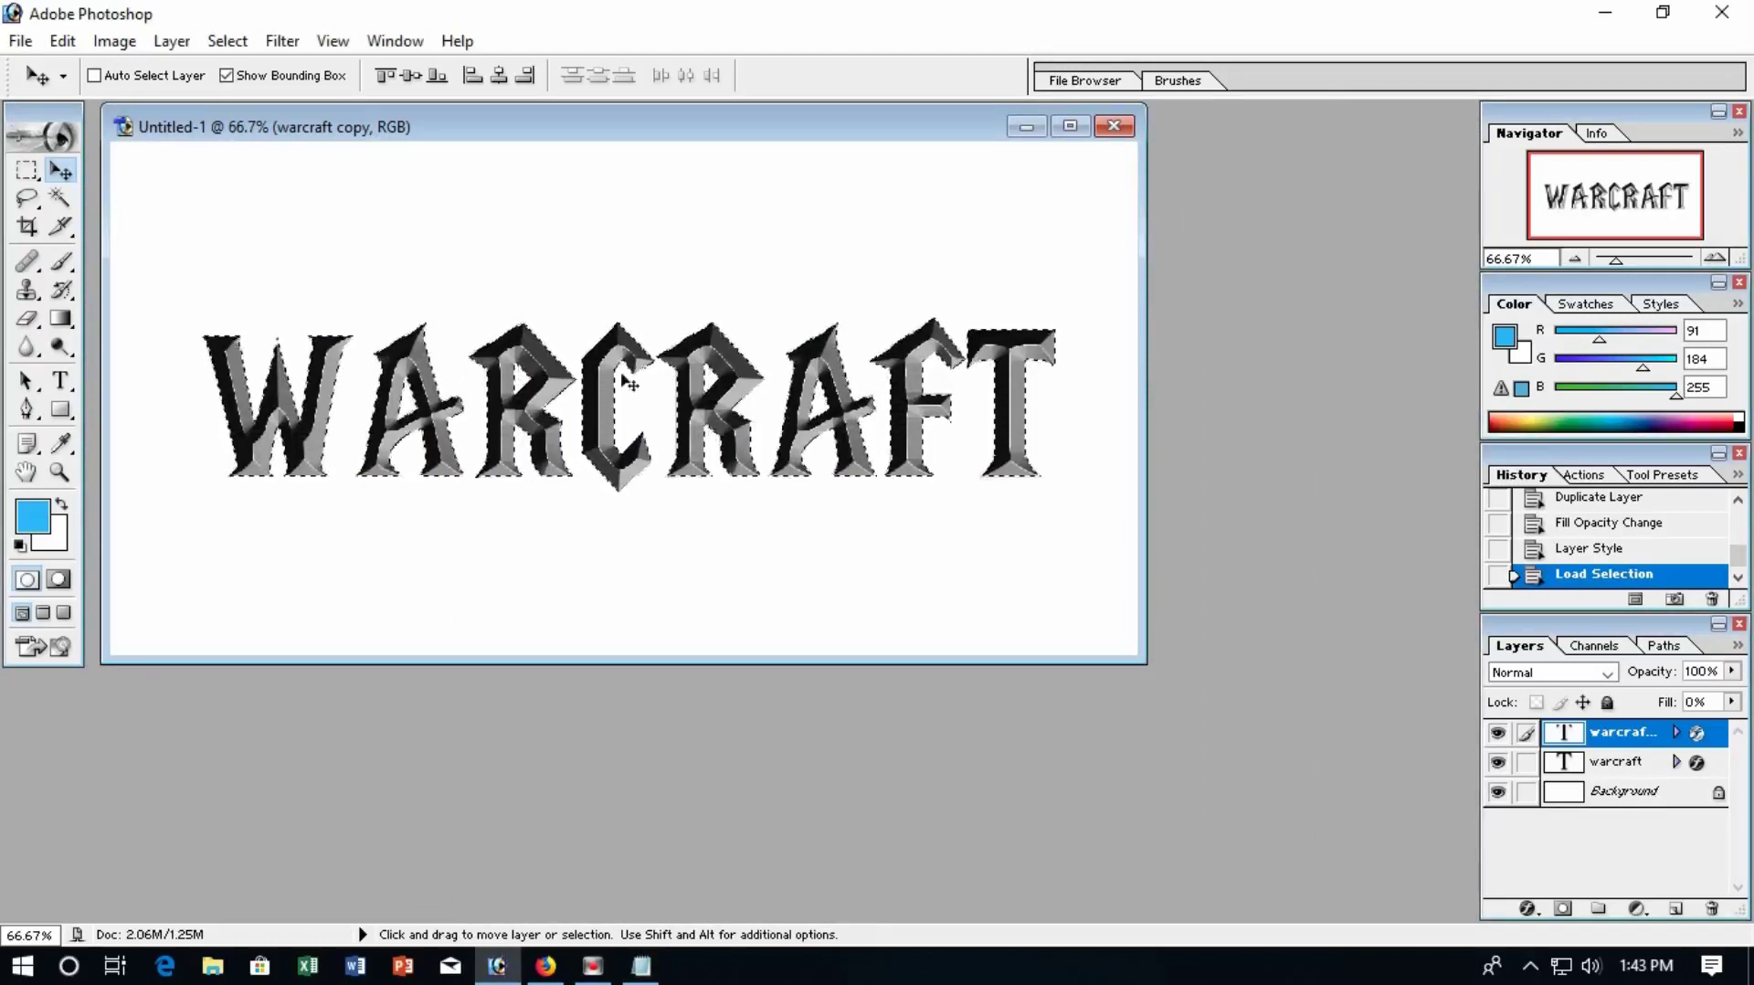
pyautogui.click(170, 41)
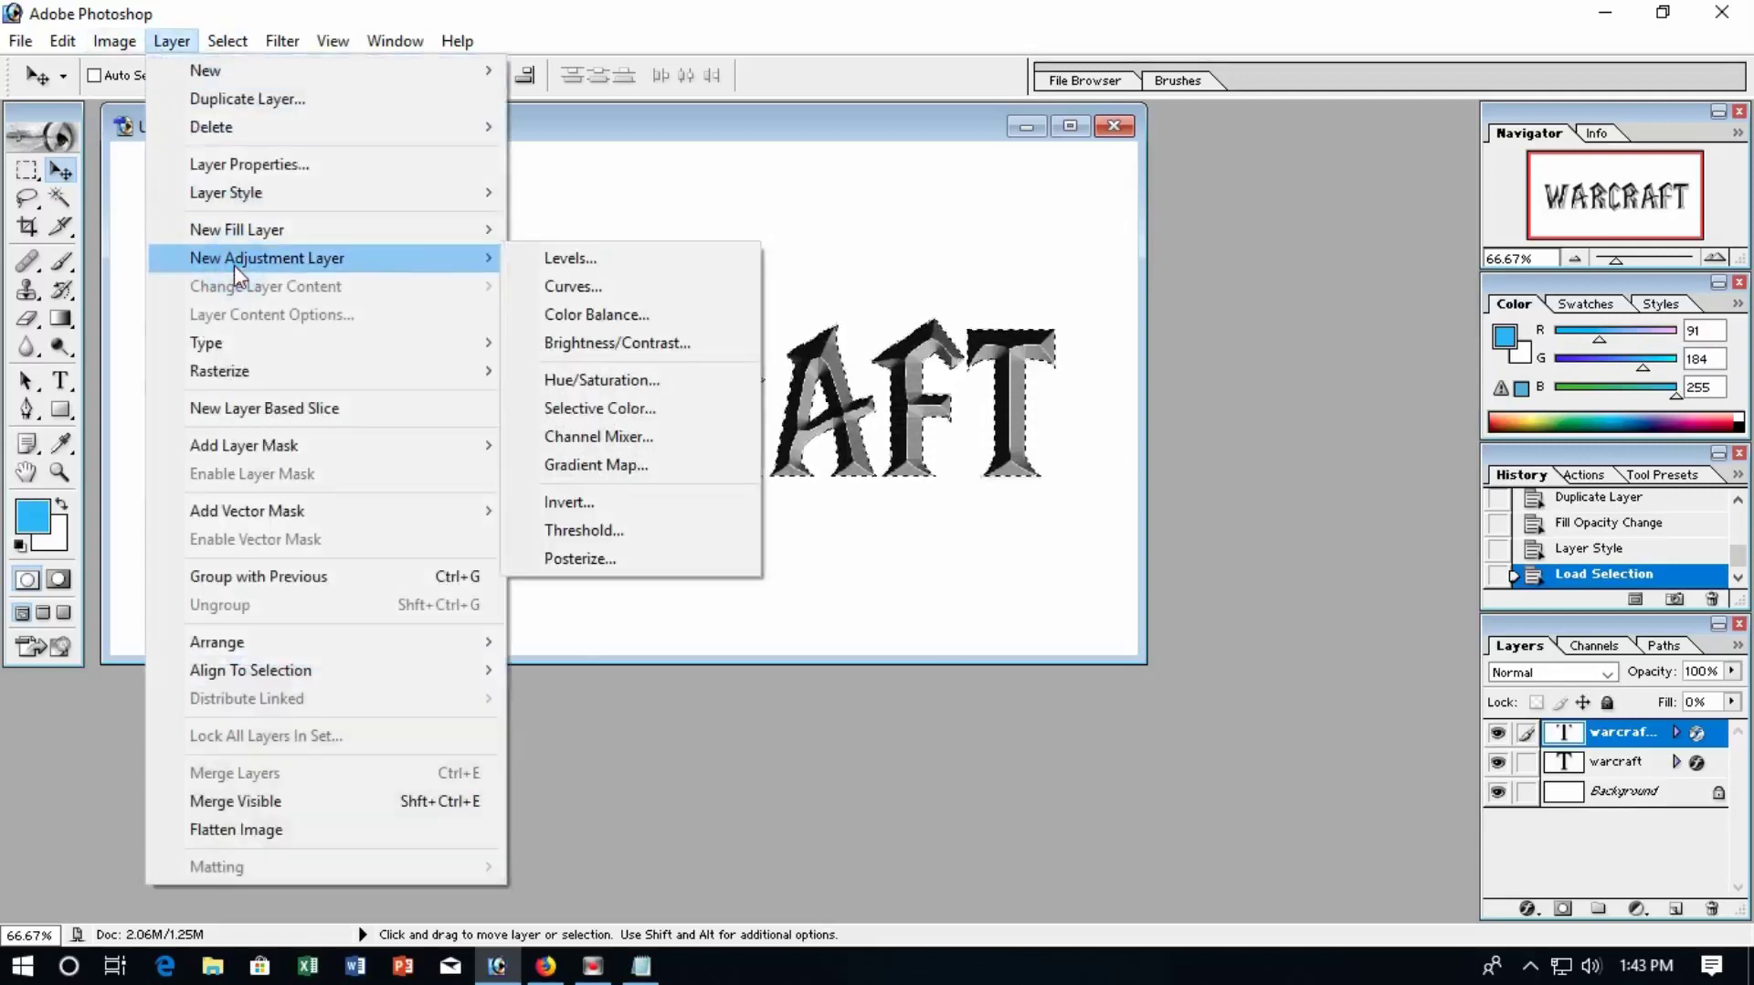
pyautogui.click(645, 322)
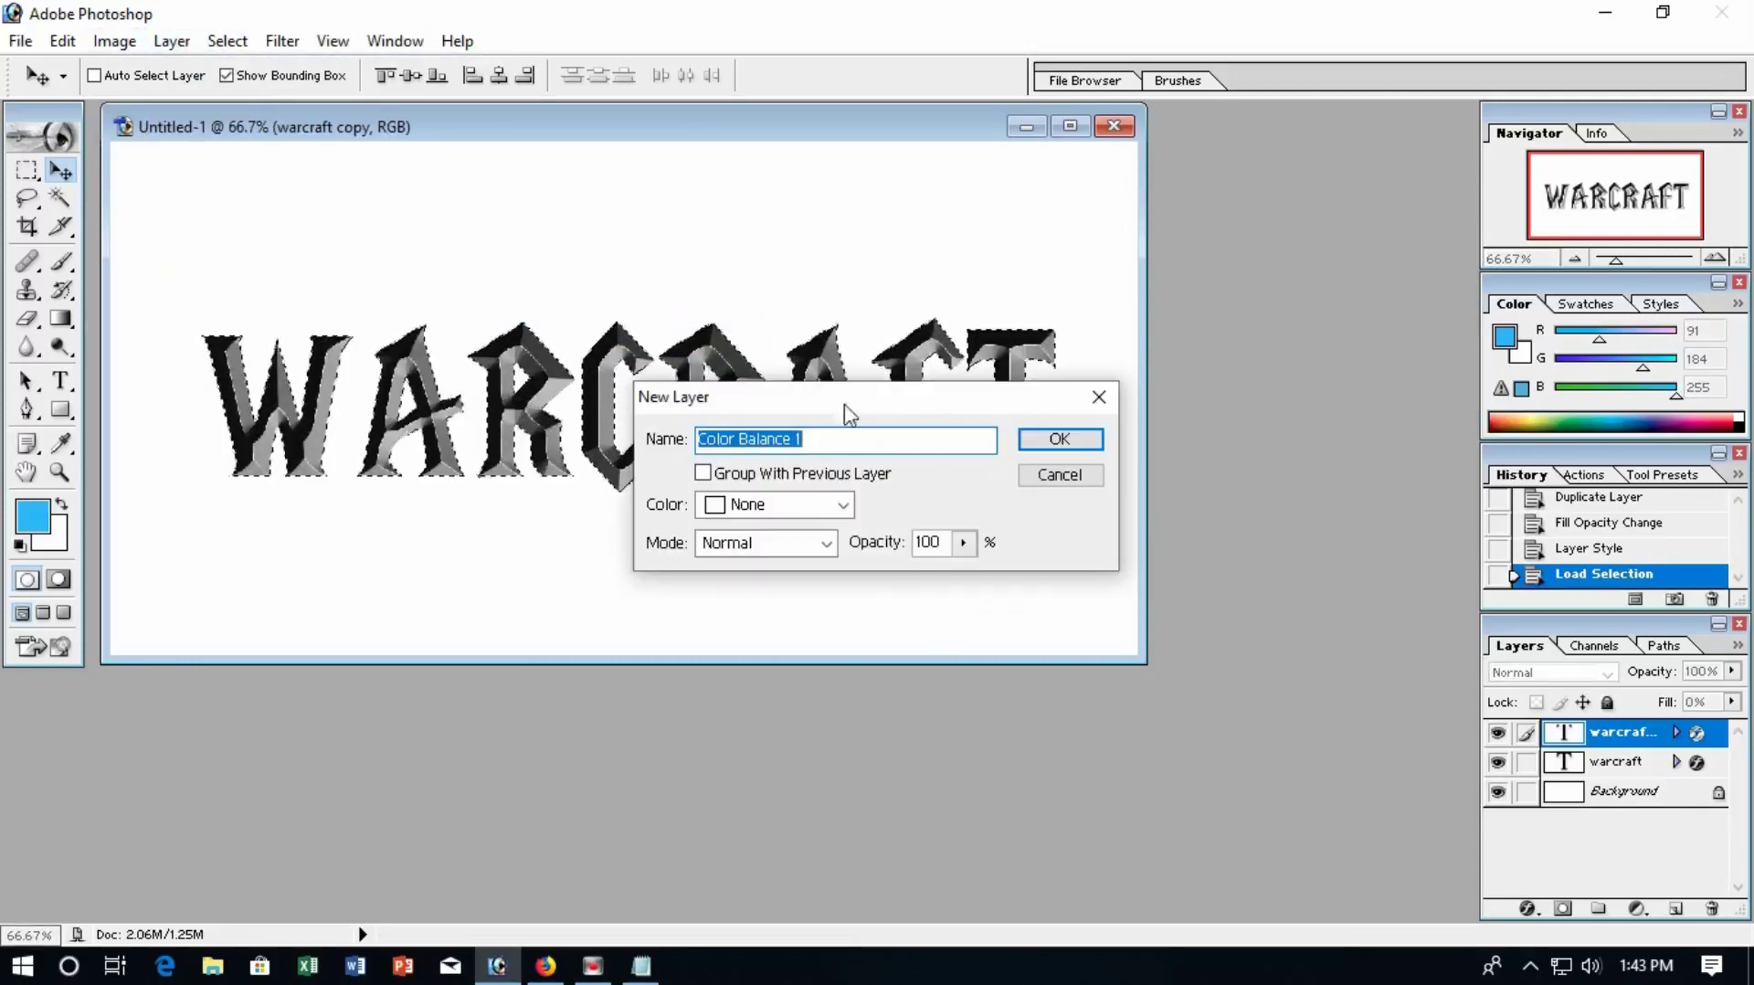
pyautogui.moveTo(1163, 304); pyautogui.dragTo(1043, 503)
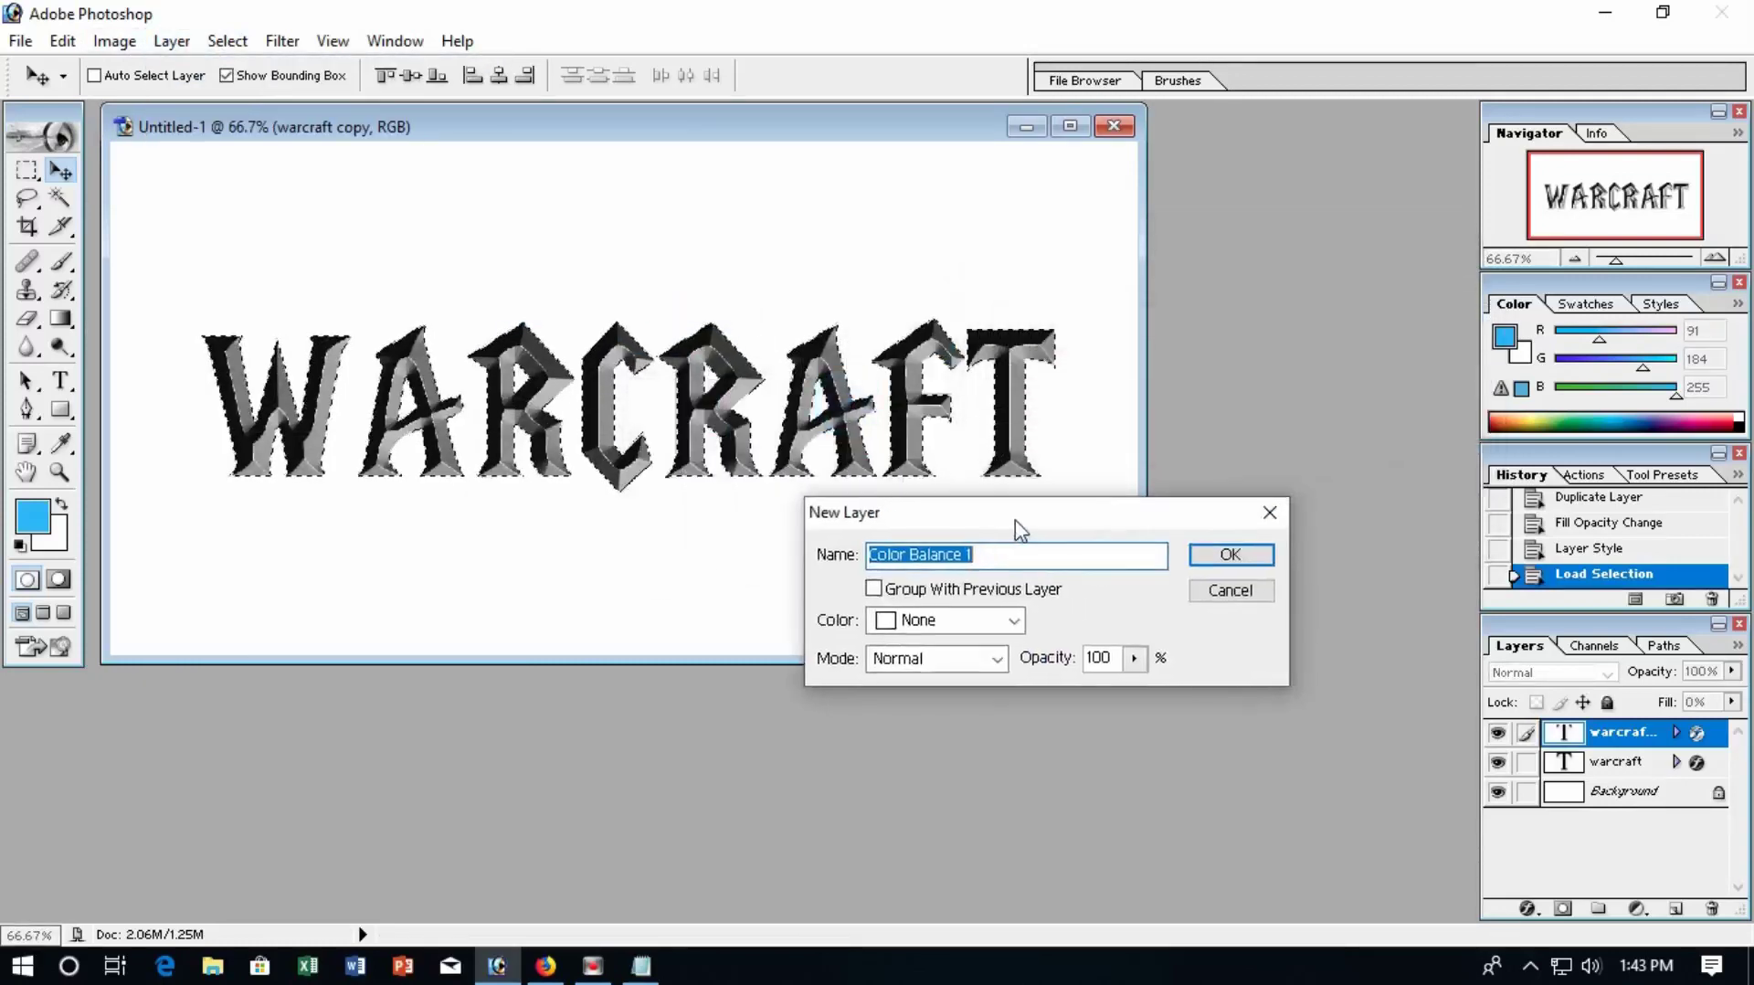
pyautogui.click(1220, 561)
pyautogui.moveTo(866, 340)
pyautogui.mouseDown()
pyautogui.moveTo(899, 315)
pyautogui.moveTo(889, 336)
pyautogui.mouseUp()
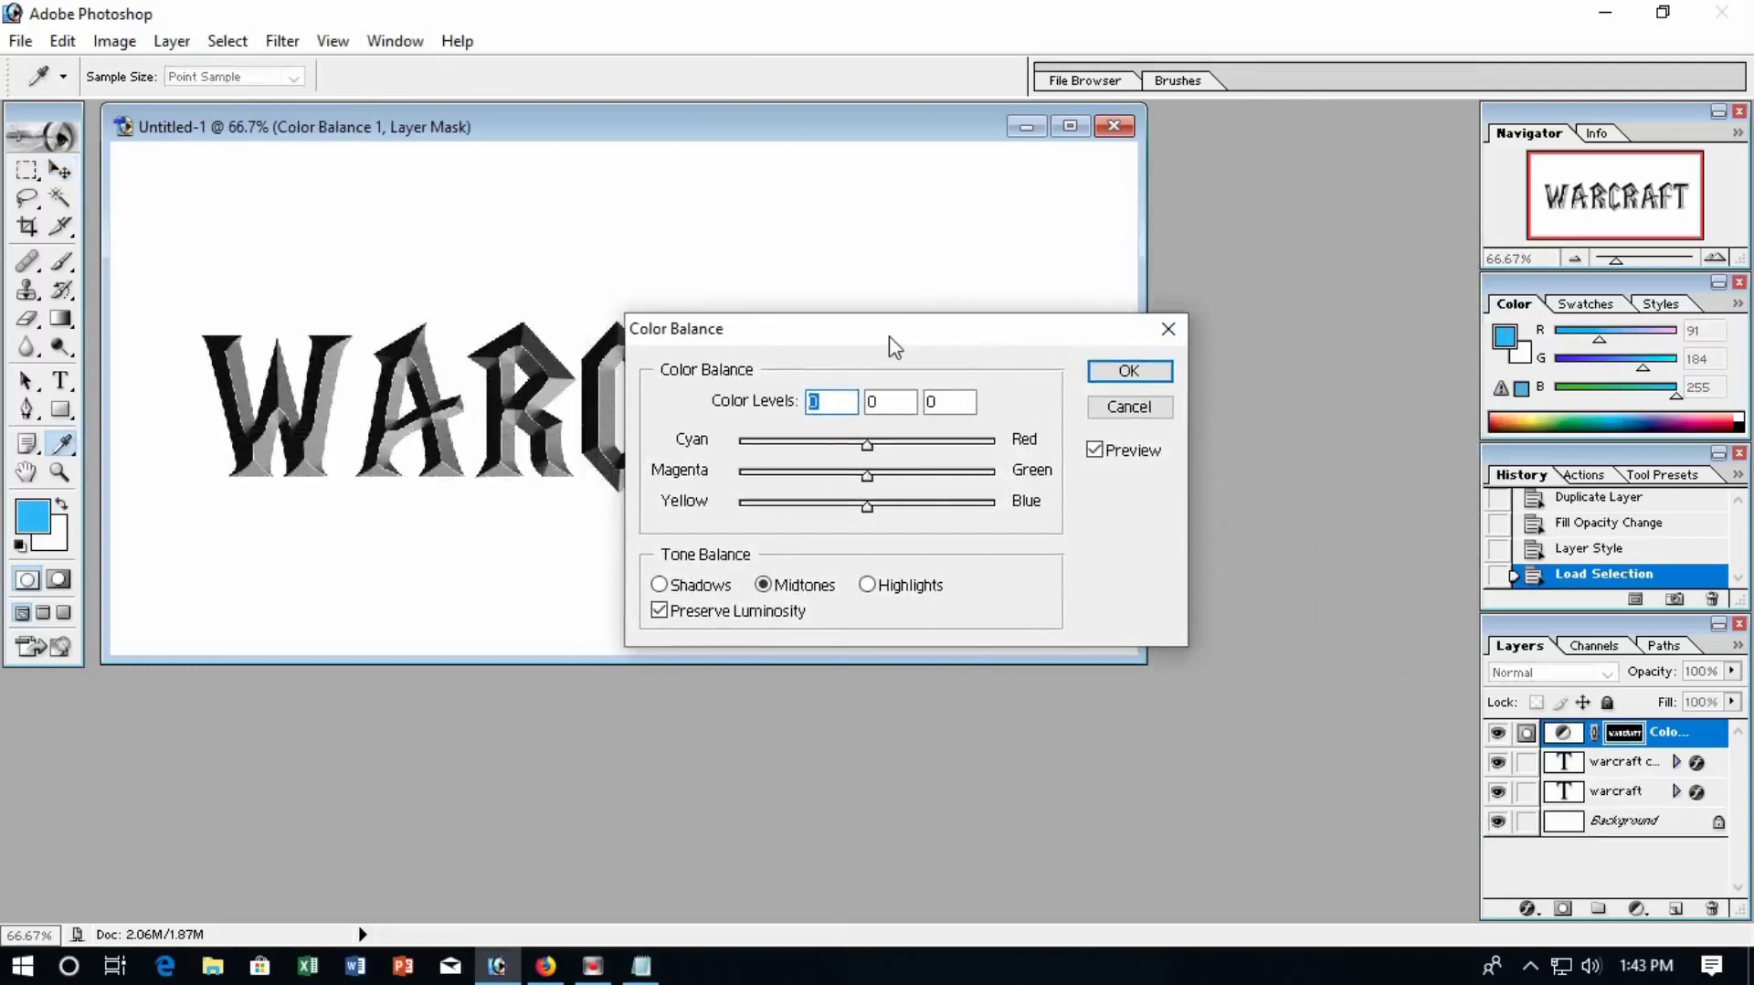
# Step: Set the Color Balance midtones to +24, 0, -99
pyautogui.moveTo(868, 445); pyautogui.dragTo(897, 446)
pyautogui.click(873, 510)
pyautogui.click(870, 508)
pyautogui.moveTo(868, 507); pyautogui.dragTo(746, 507)
pyautogui.click(951, 402)
pyautogui.click(964, 403)
pyautogui.press('BackSpace')
pyautogui.write('99')
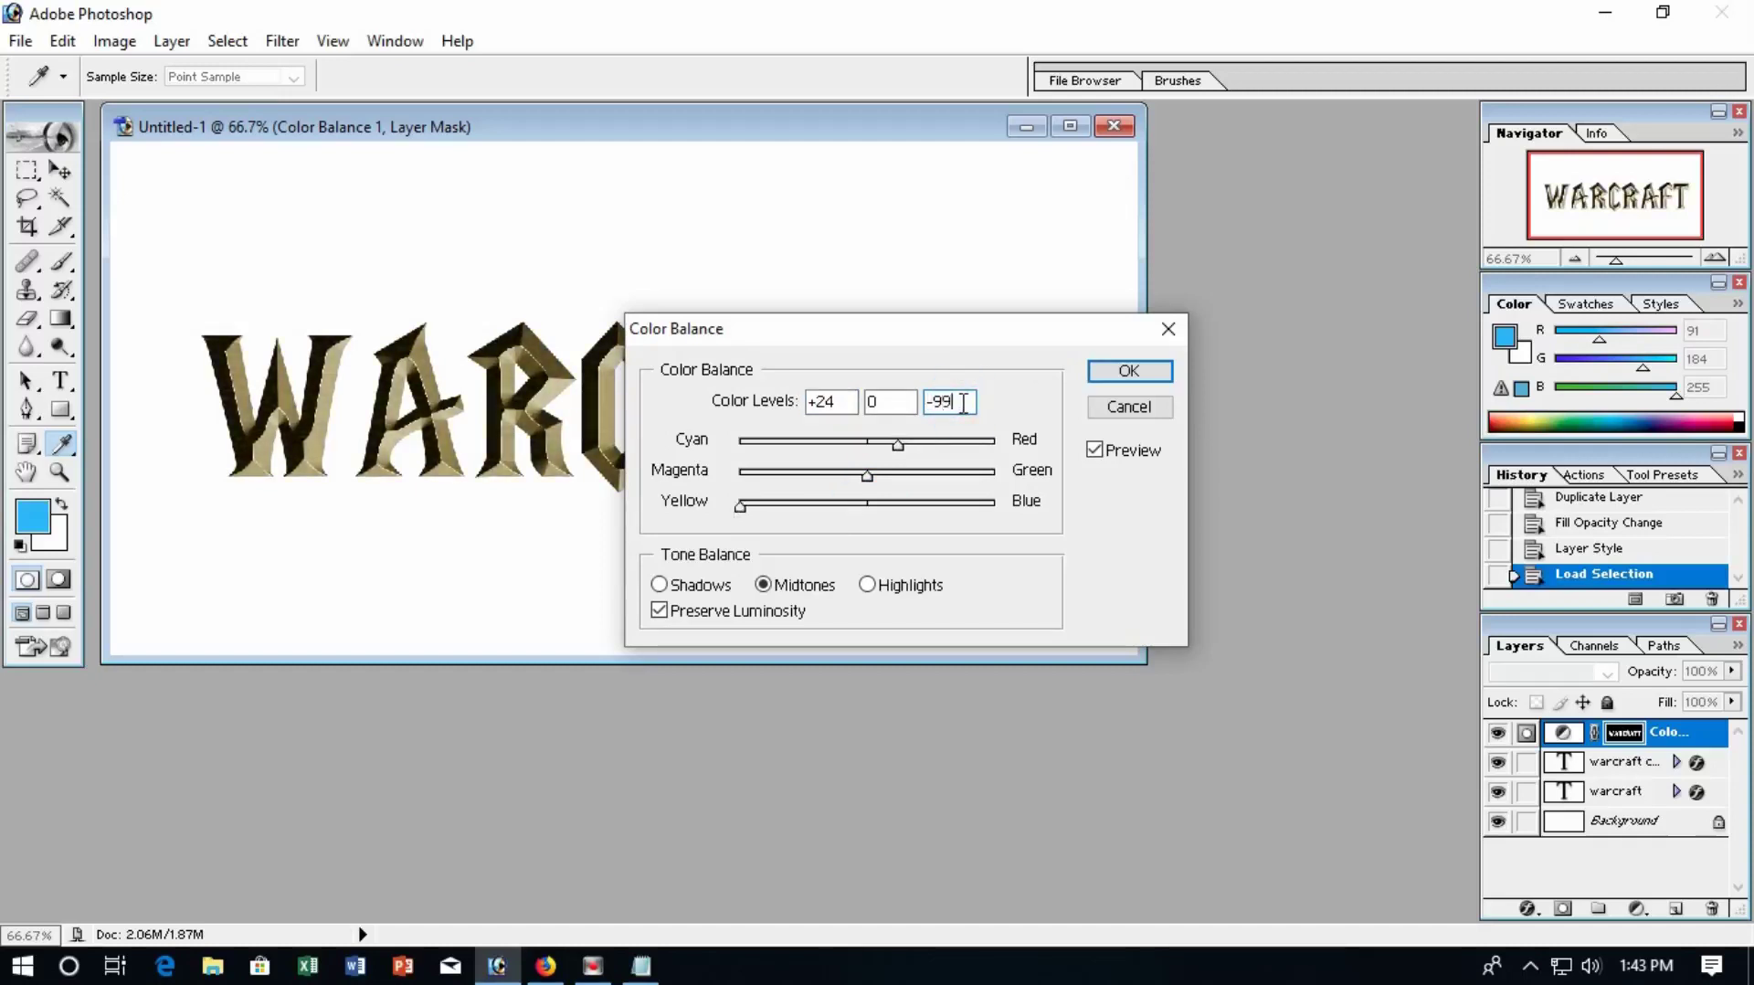
pyautogui.moveTo(951, 334); pyautogui.dragTo(1167, 294)
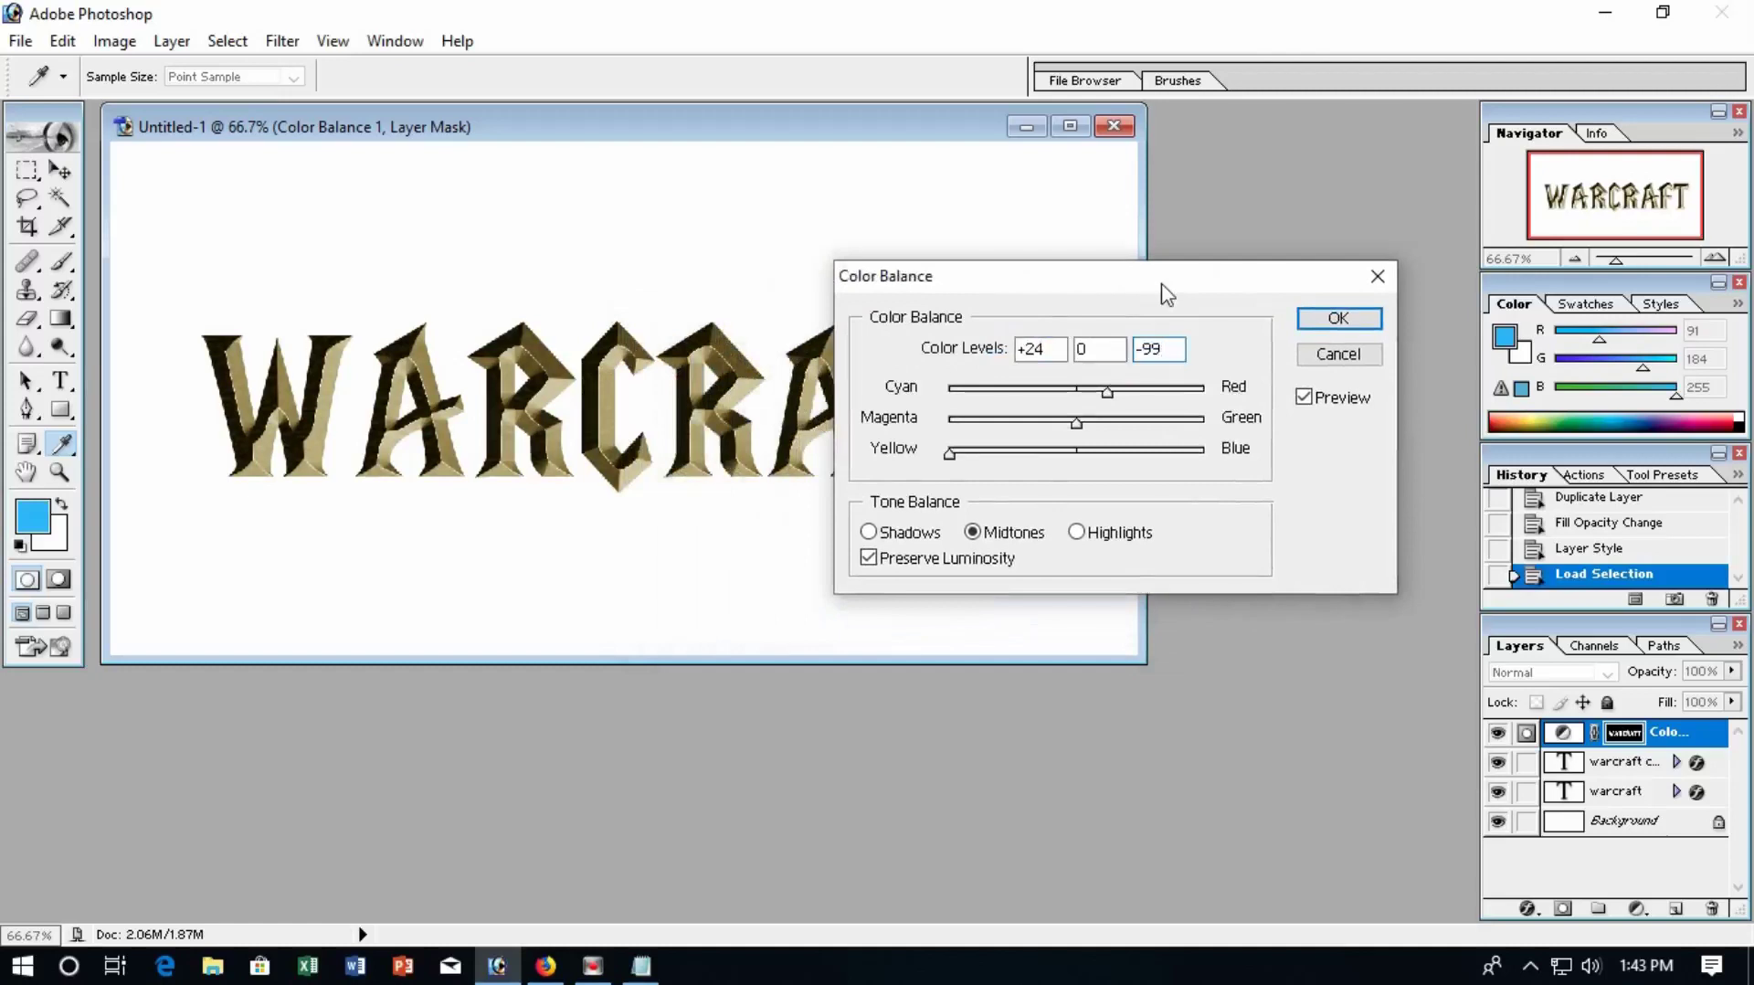
# Step: Set the shadows to +24, 0, -99 and apply the Color Balance adjustment
pyautogui.click(912, 540)
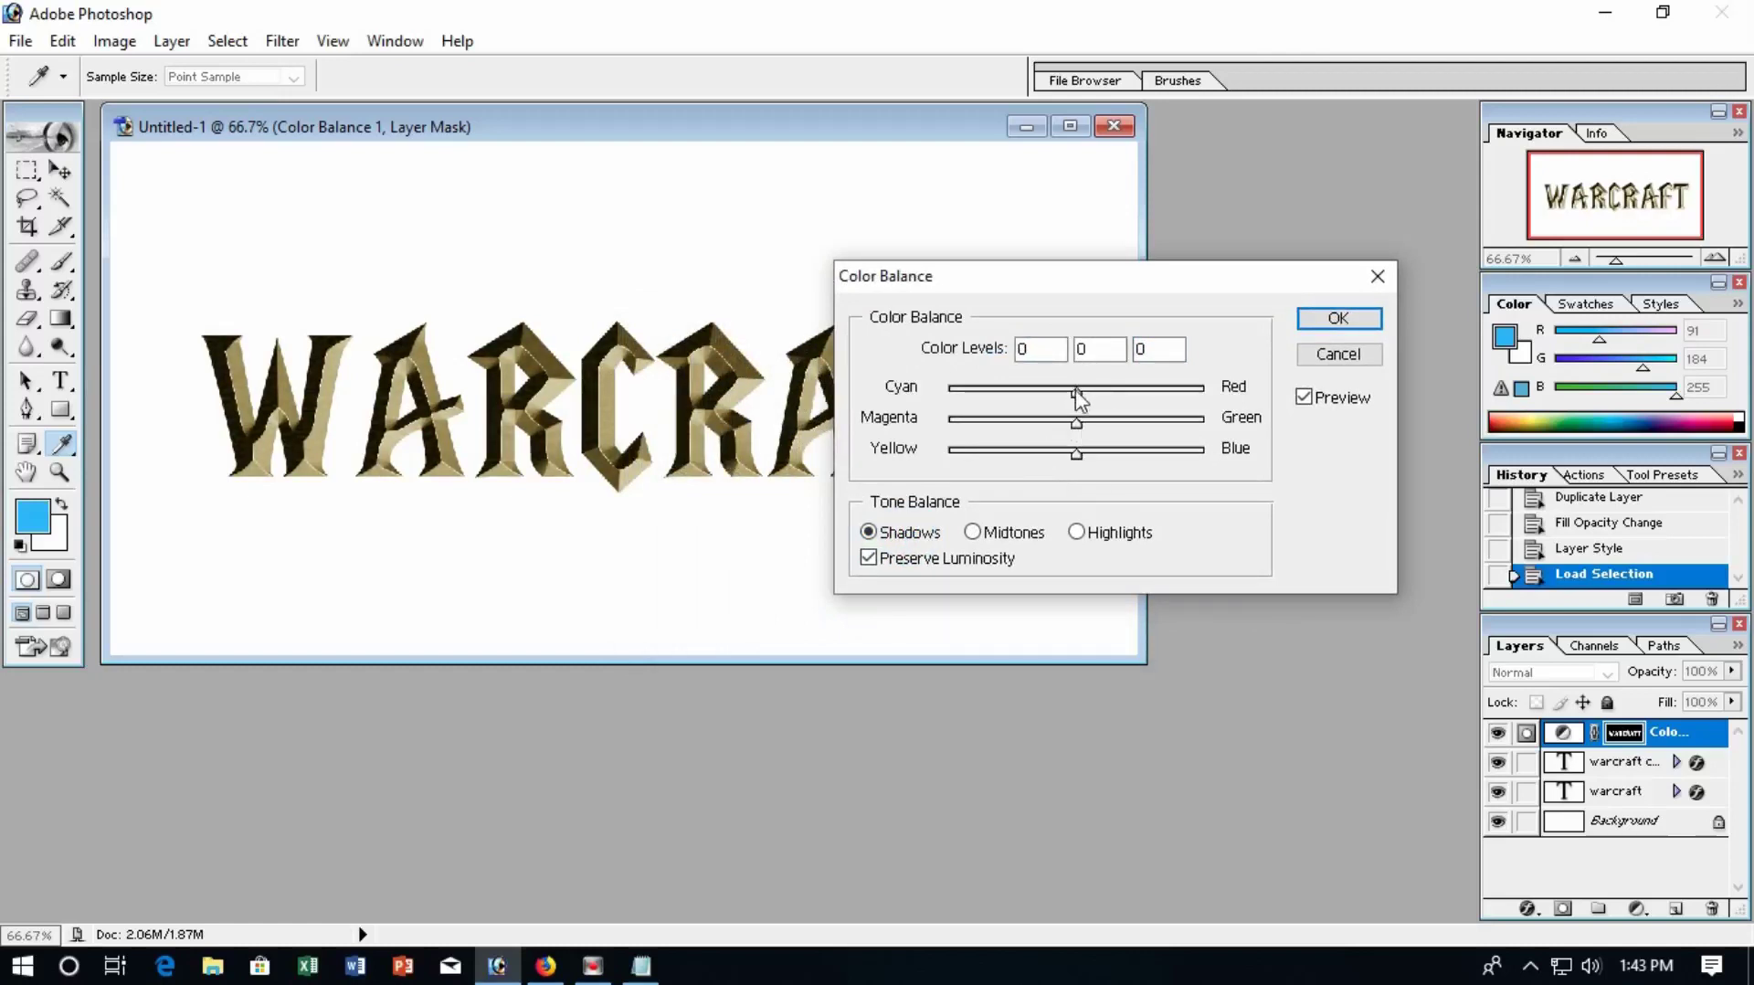
pyautogui.moveTo(1076, 391); pyautogui.dragTo(1109, 391)
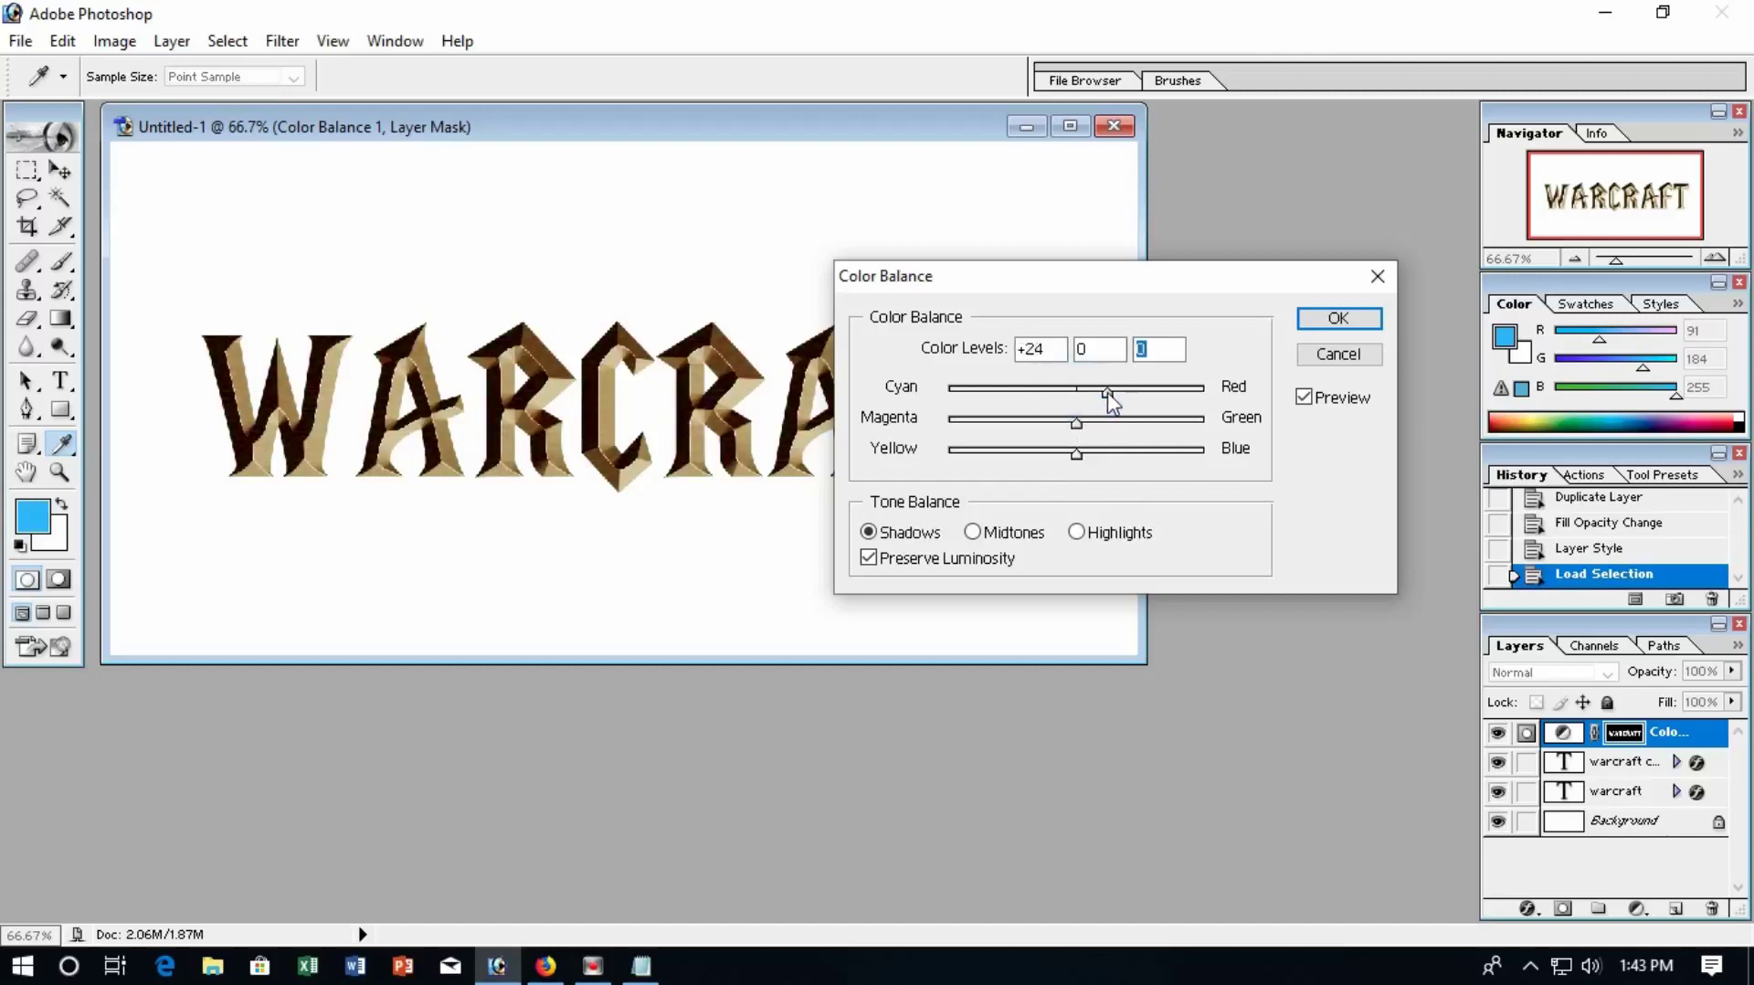
pyautogui.moveTo(1077, 452); pyautogui.dragTo(932, 441)
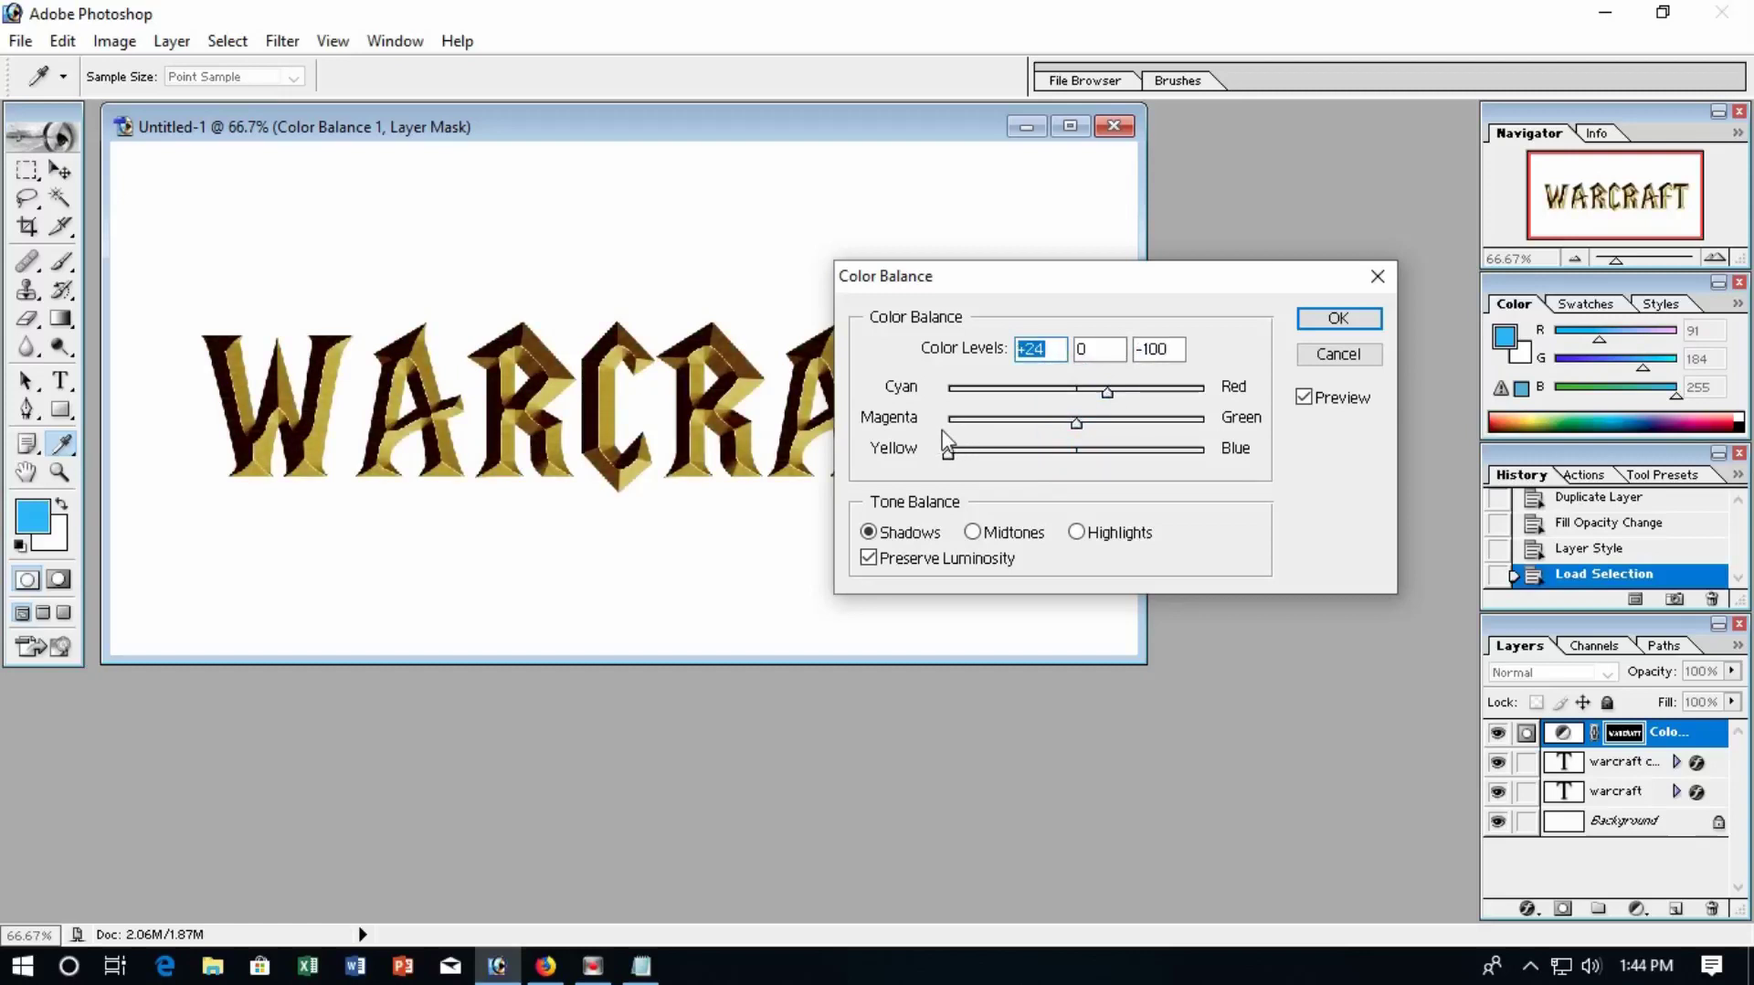
pyautogui.moveTo(932, 442); pyautogui.dragTo(958, 438)
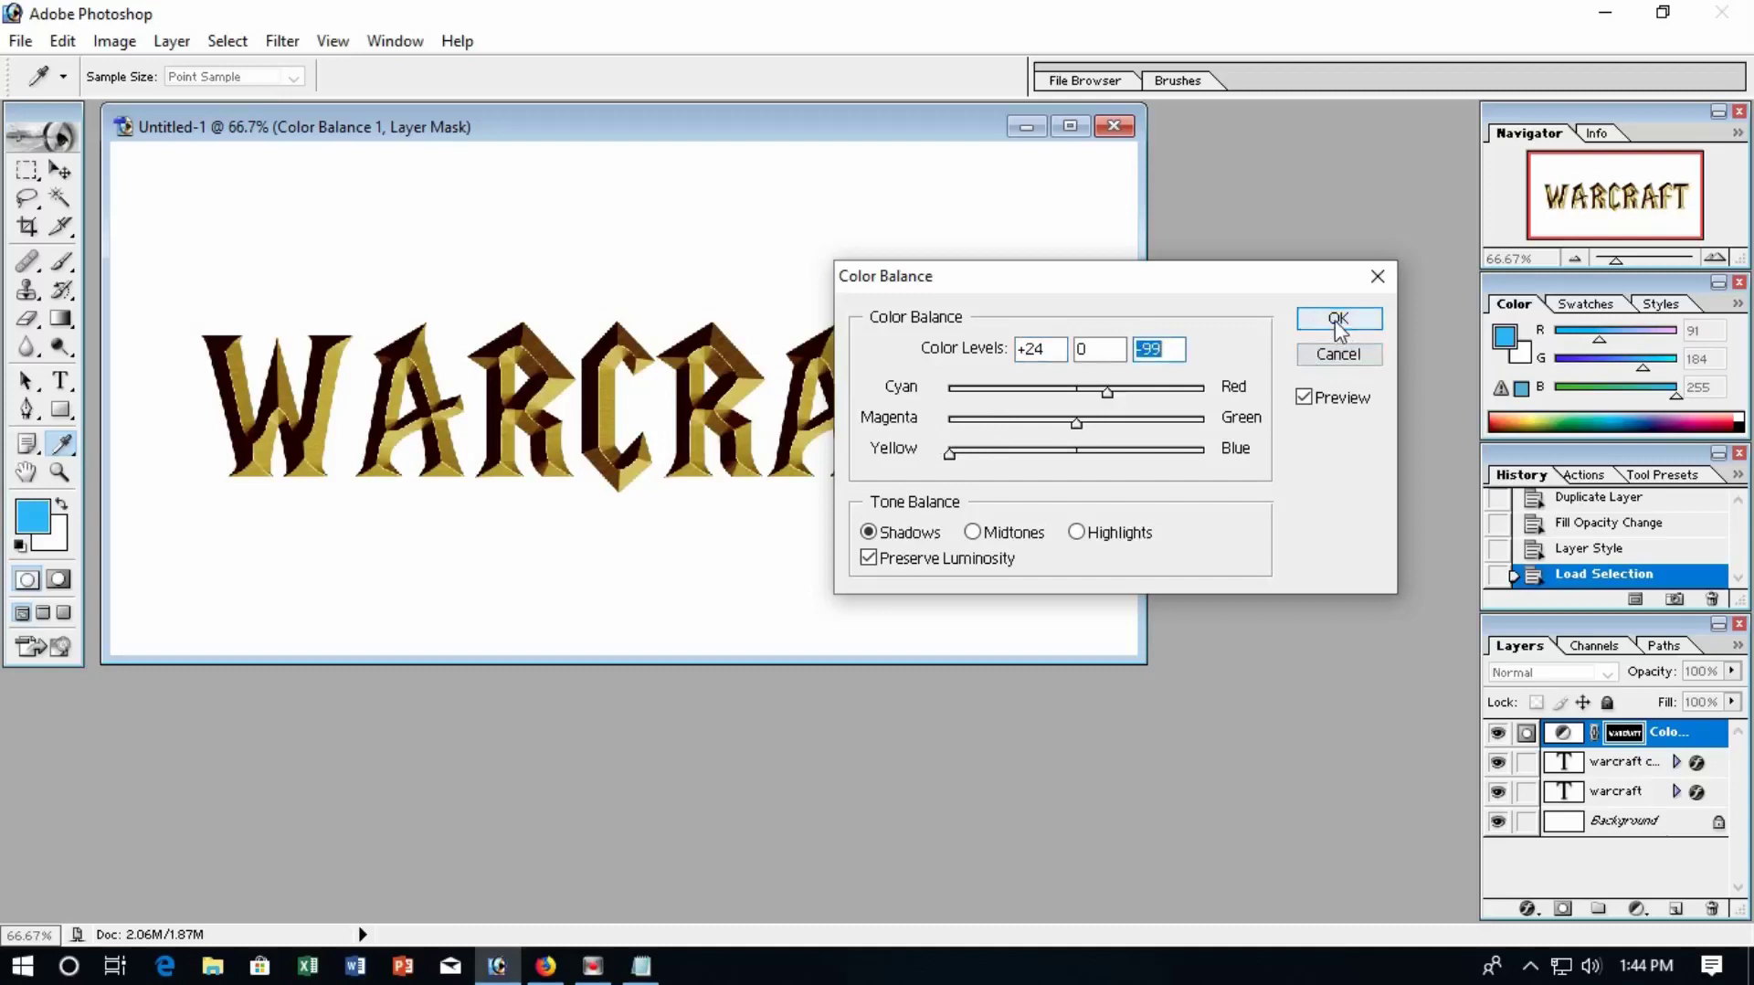
pyautogui.click(1338, 320)
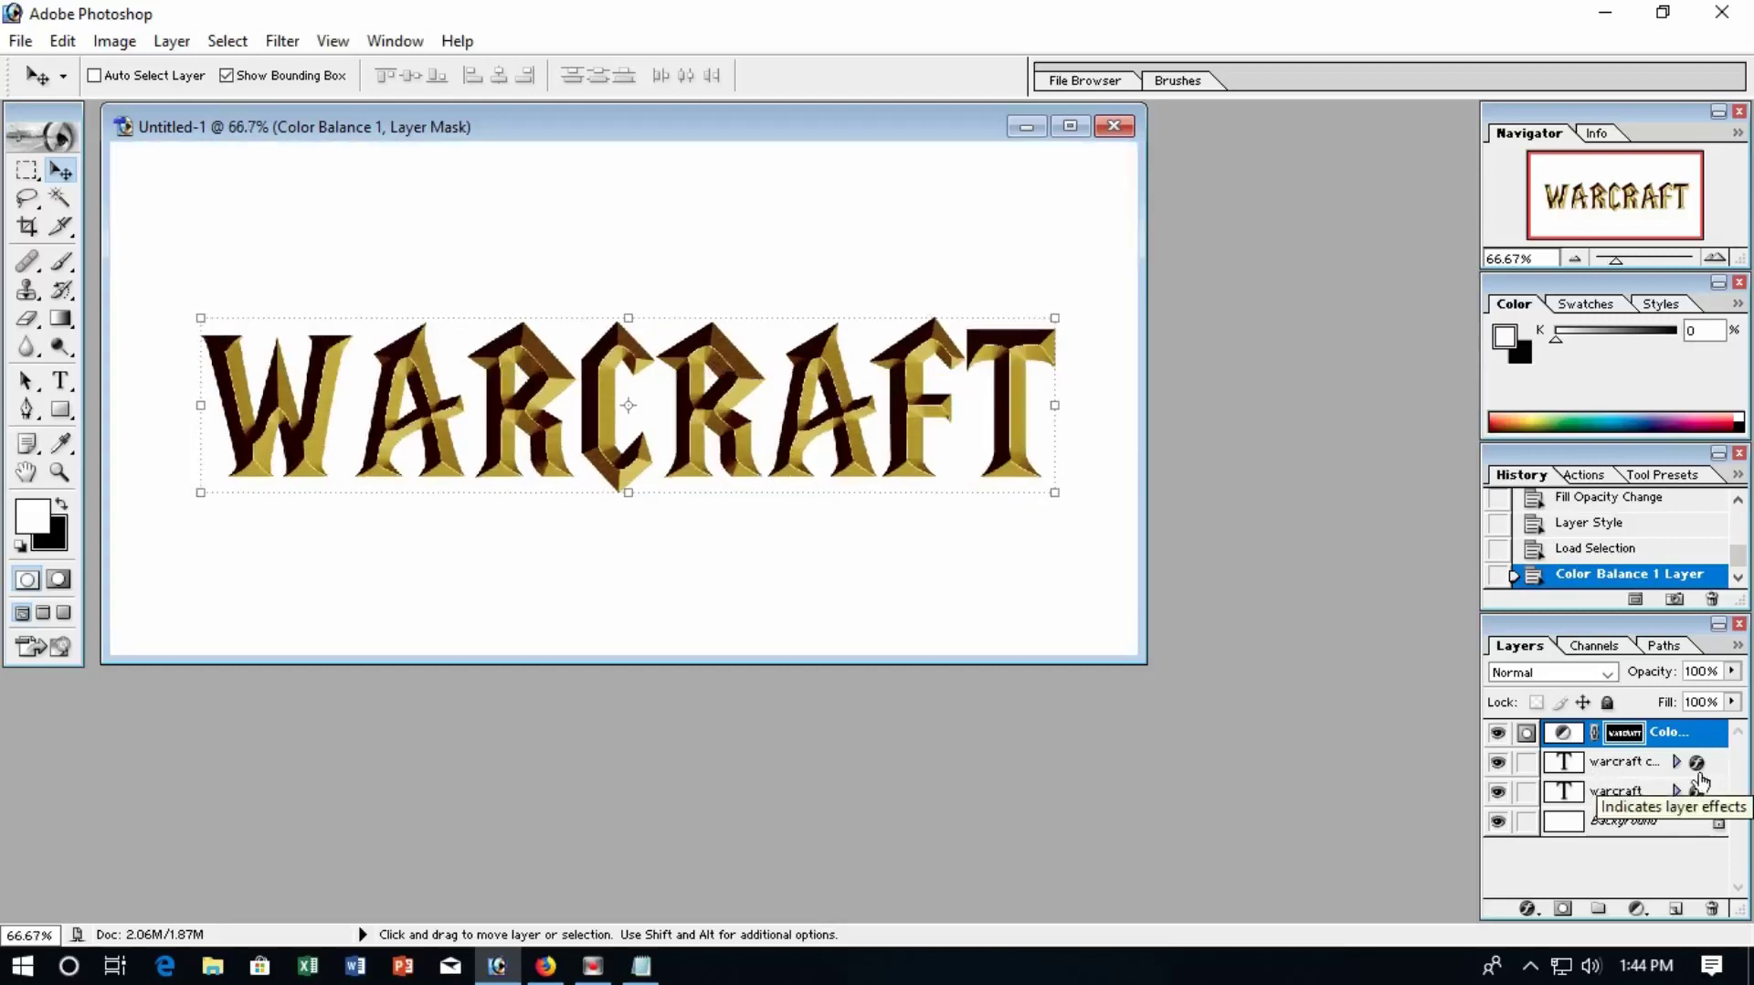
pyautogui.click(1687, 738)
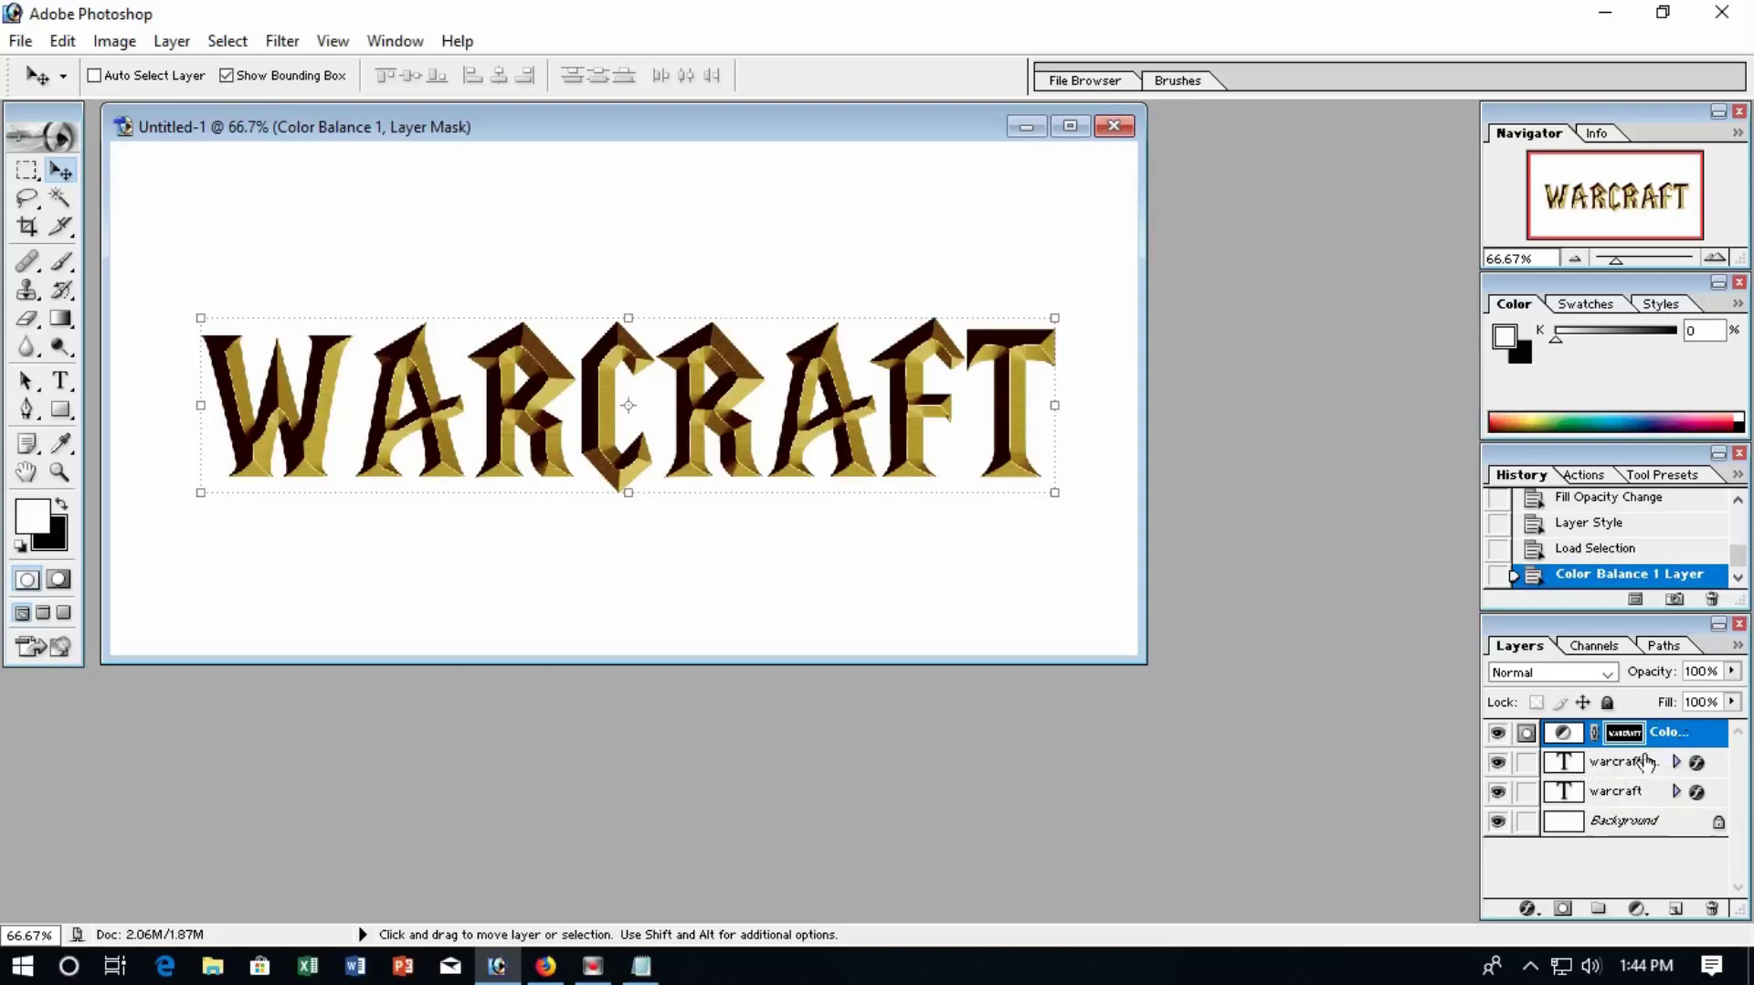
pyautogui.rightClick(1667, 735)
# Step: Enable an Outer Glow on the layer and set its colour to black
pyautogui.click(1605, 454)
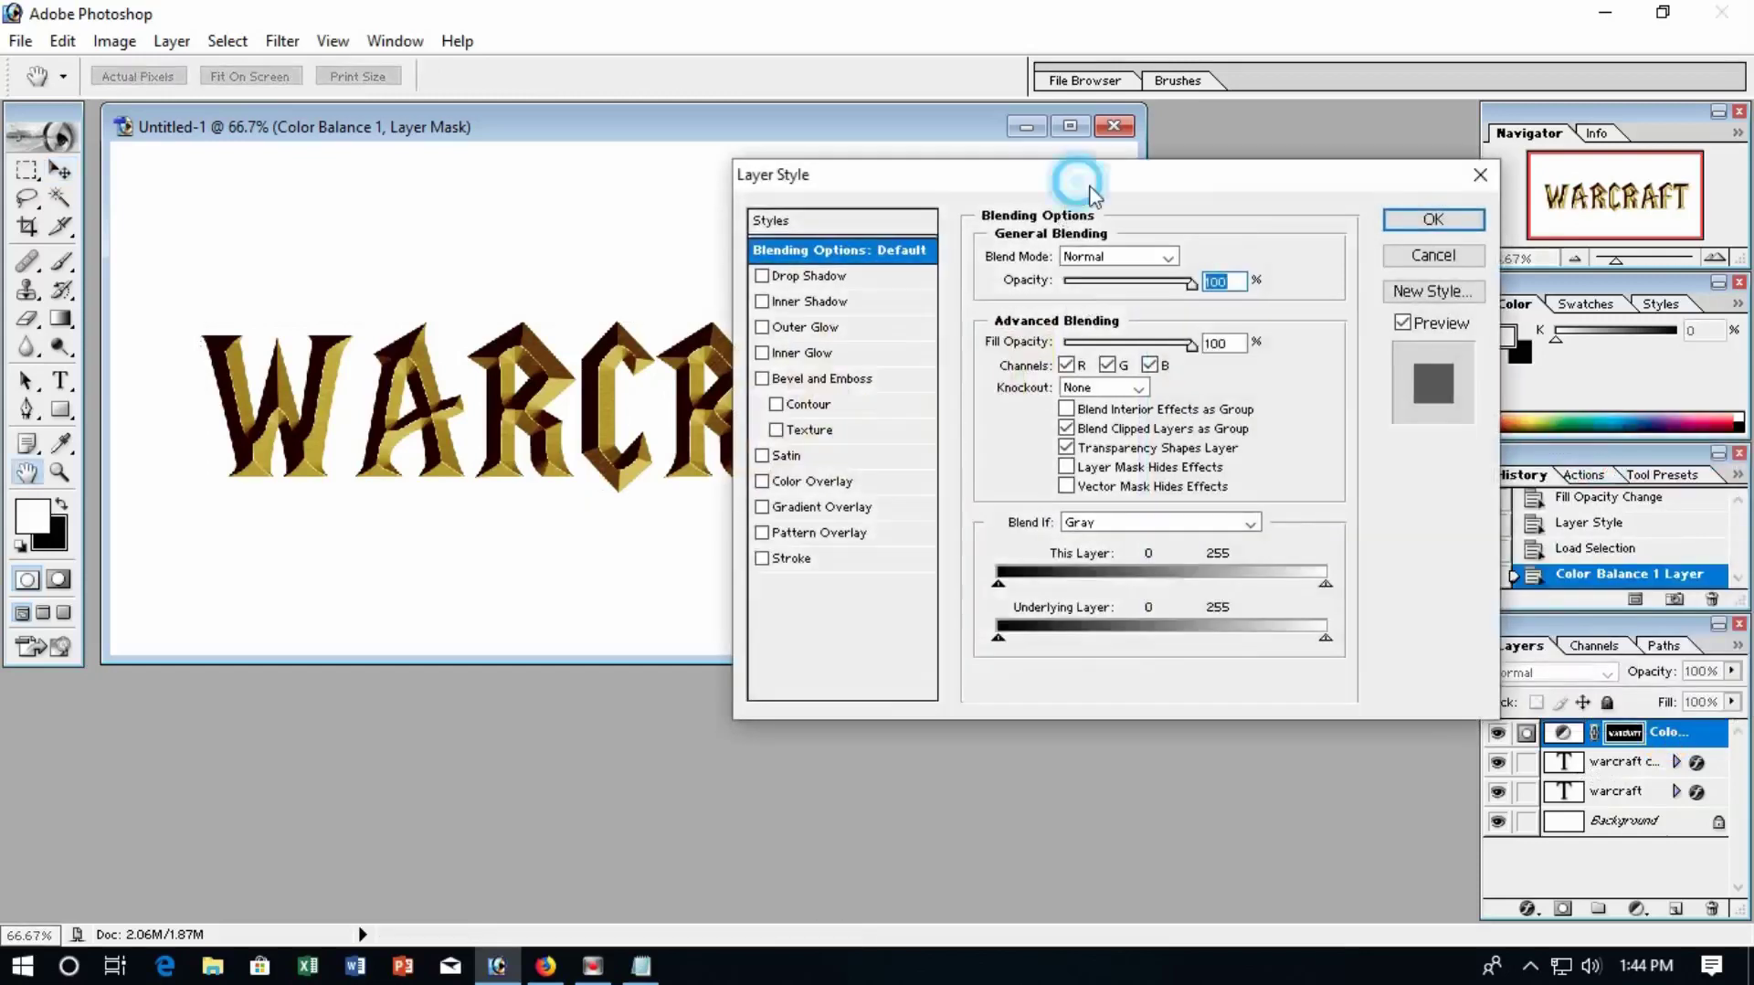
pyautogui.moveTo(1090, 192); pyautogui.dragTo(1197, 205)
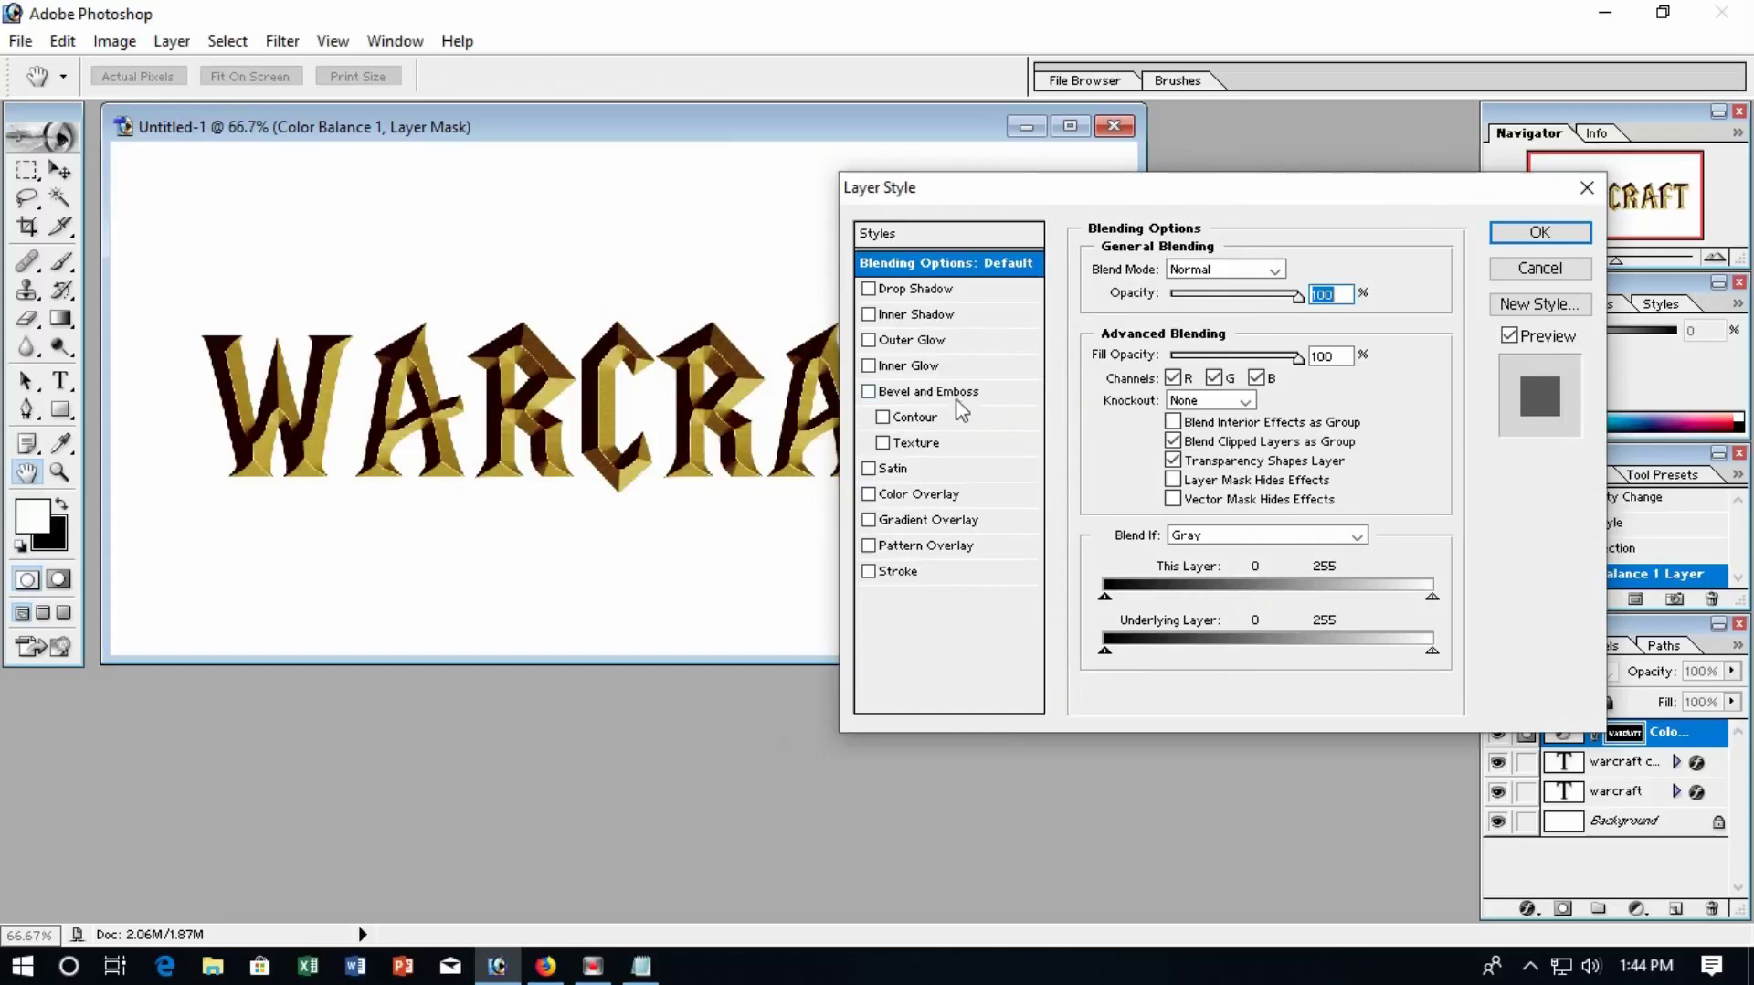
pyautogui.click(928, 343)
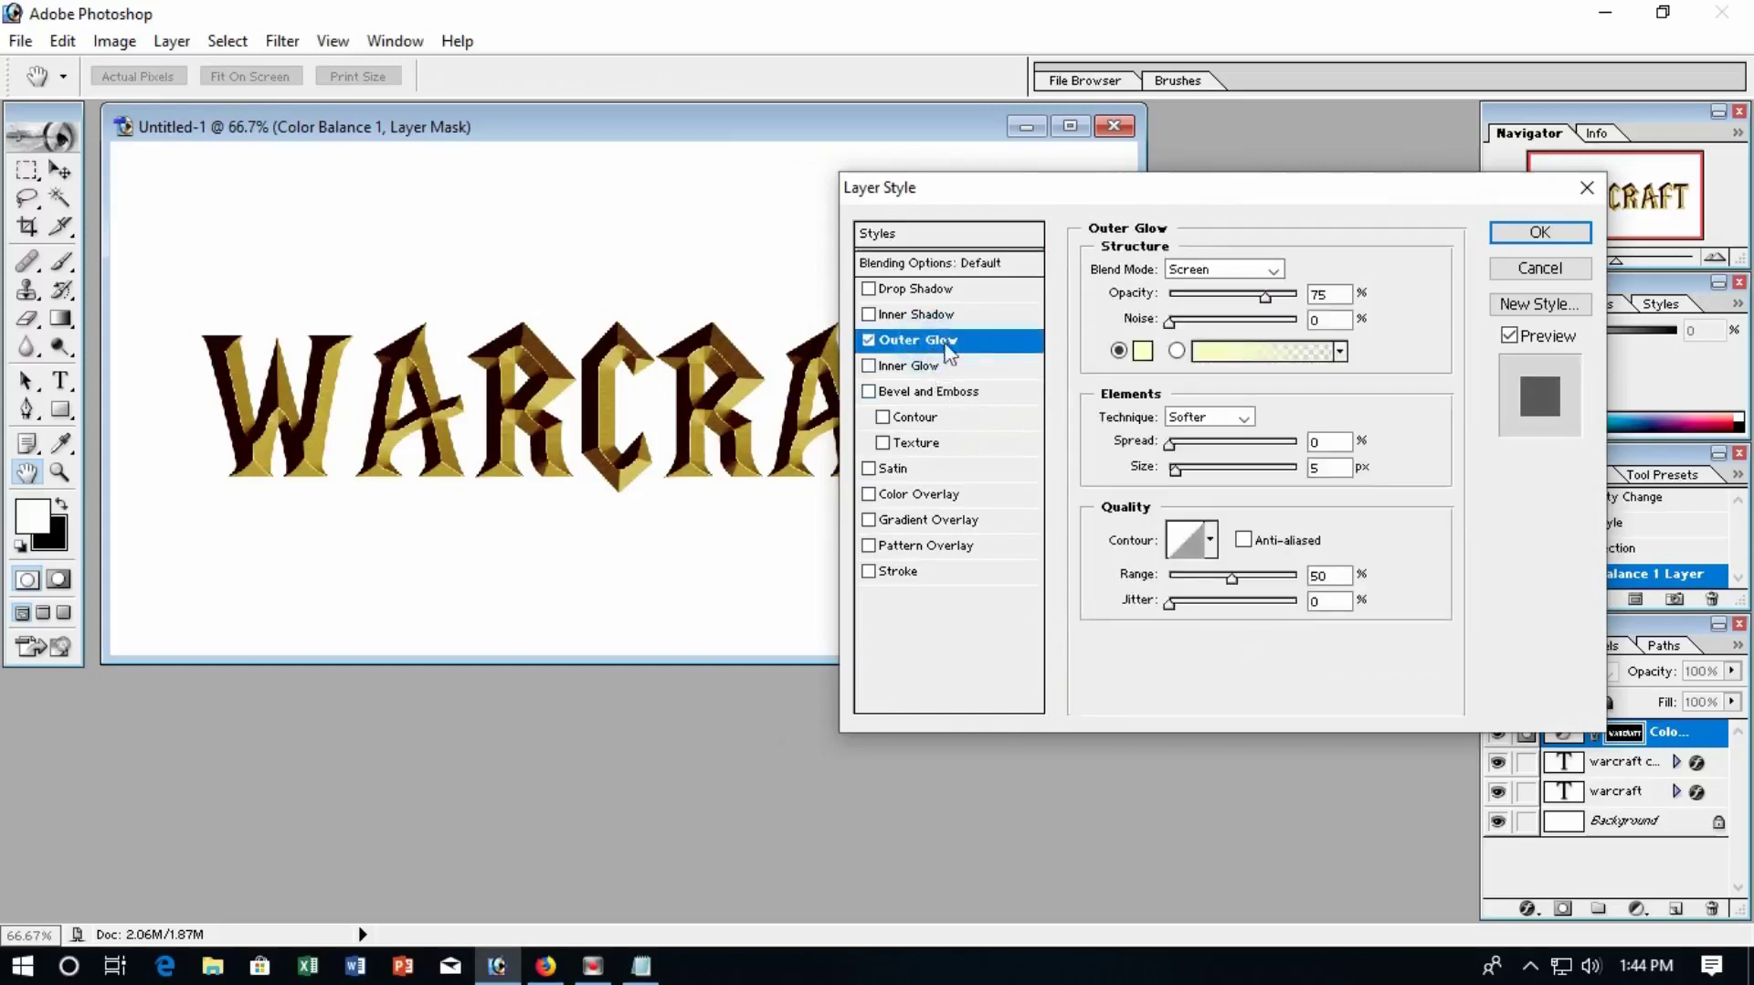
pyautogui.click(1142, 351)
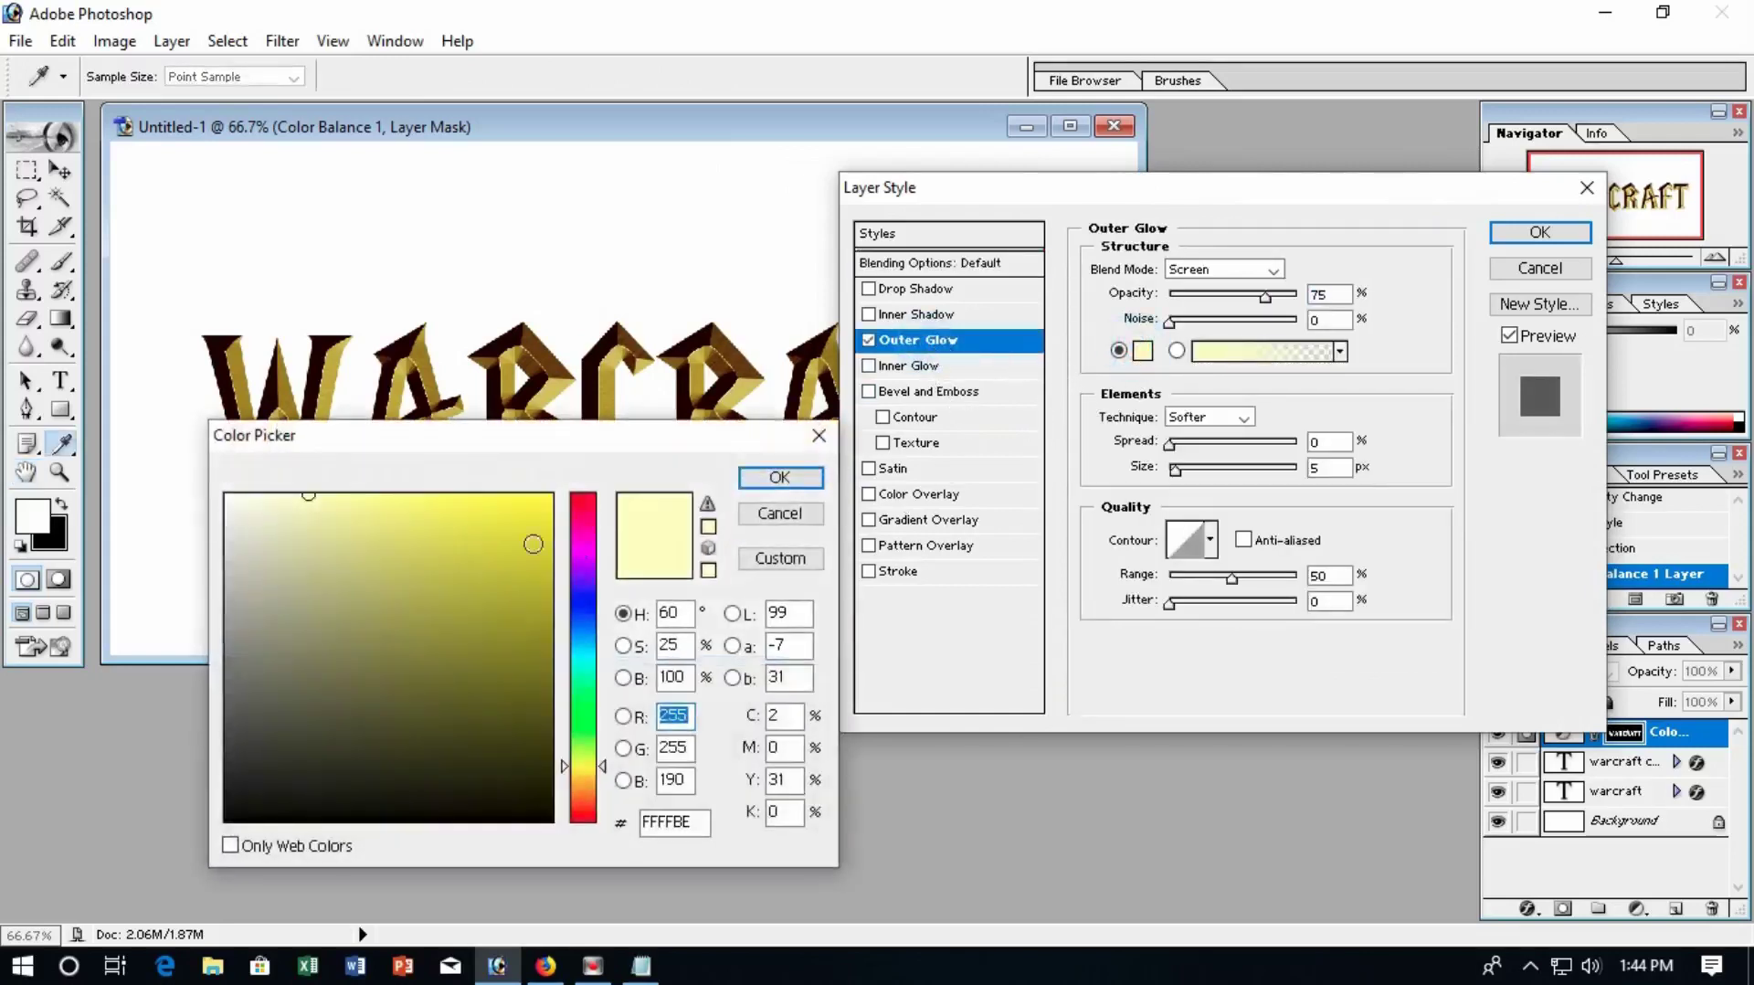
pyautogui.moveTo(329, 501); pyautogui.dragTo(553, 821)
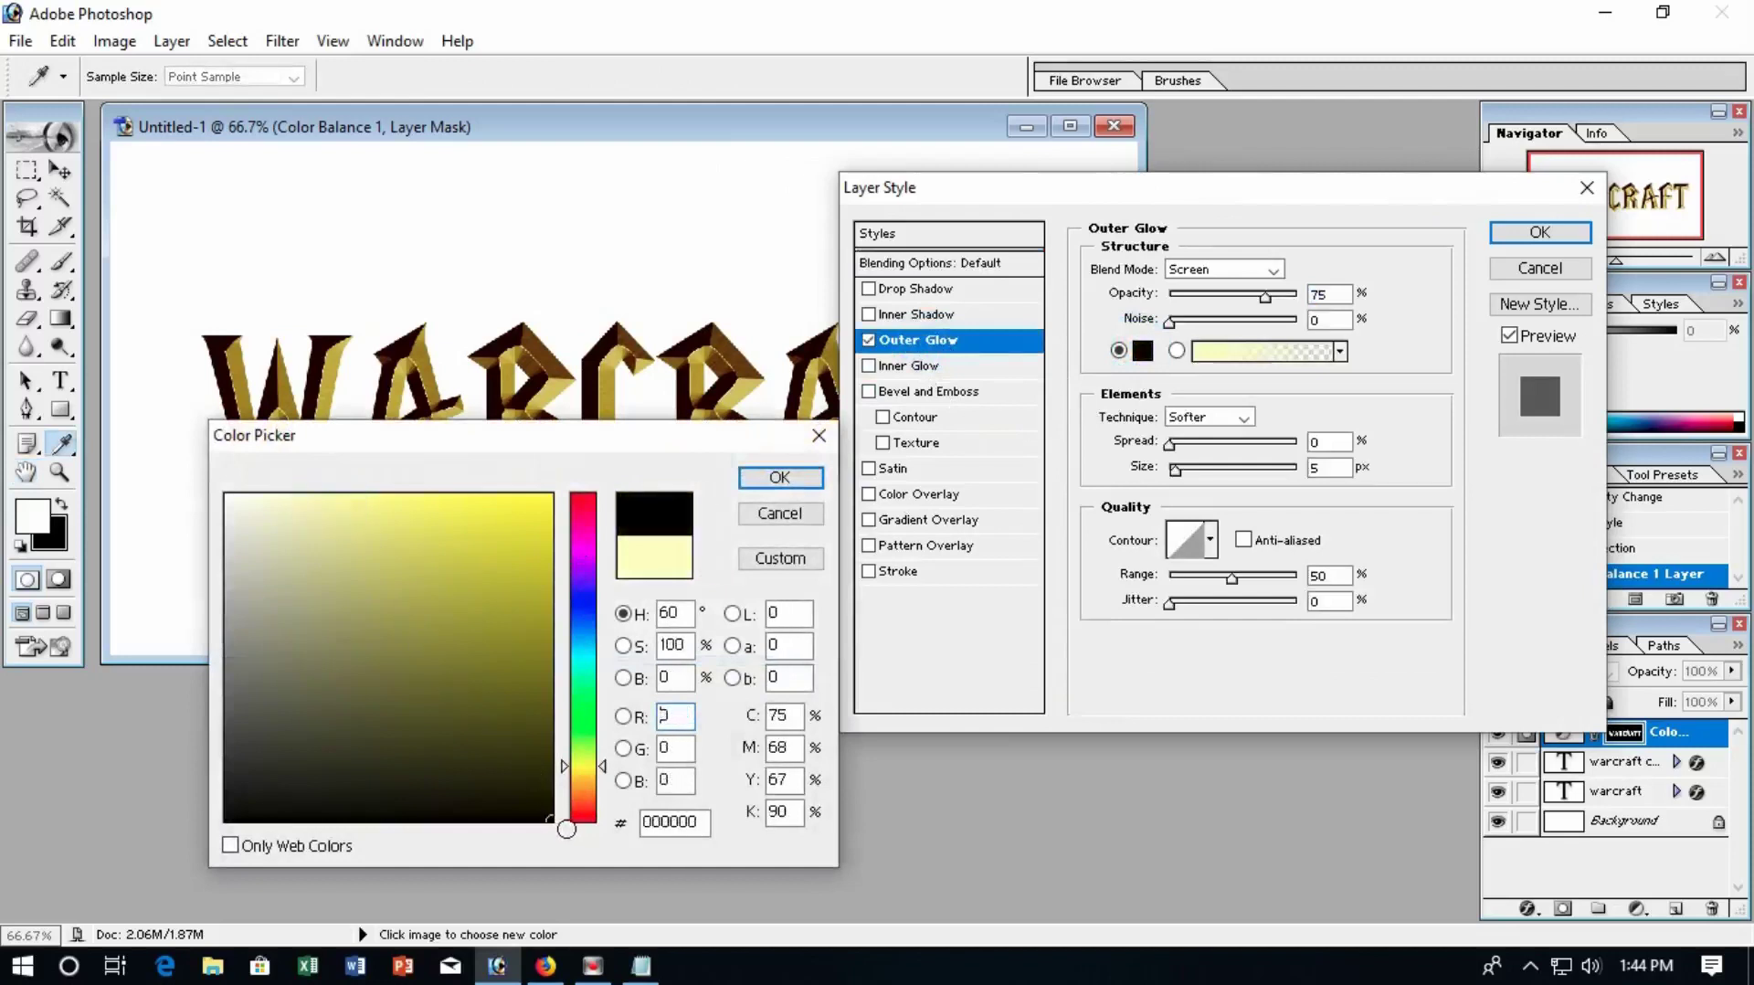
pyautogui.click(778, 478)
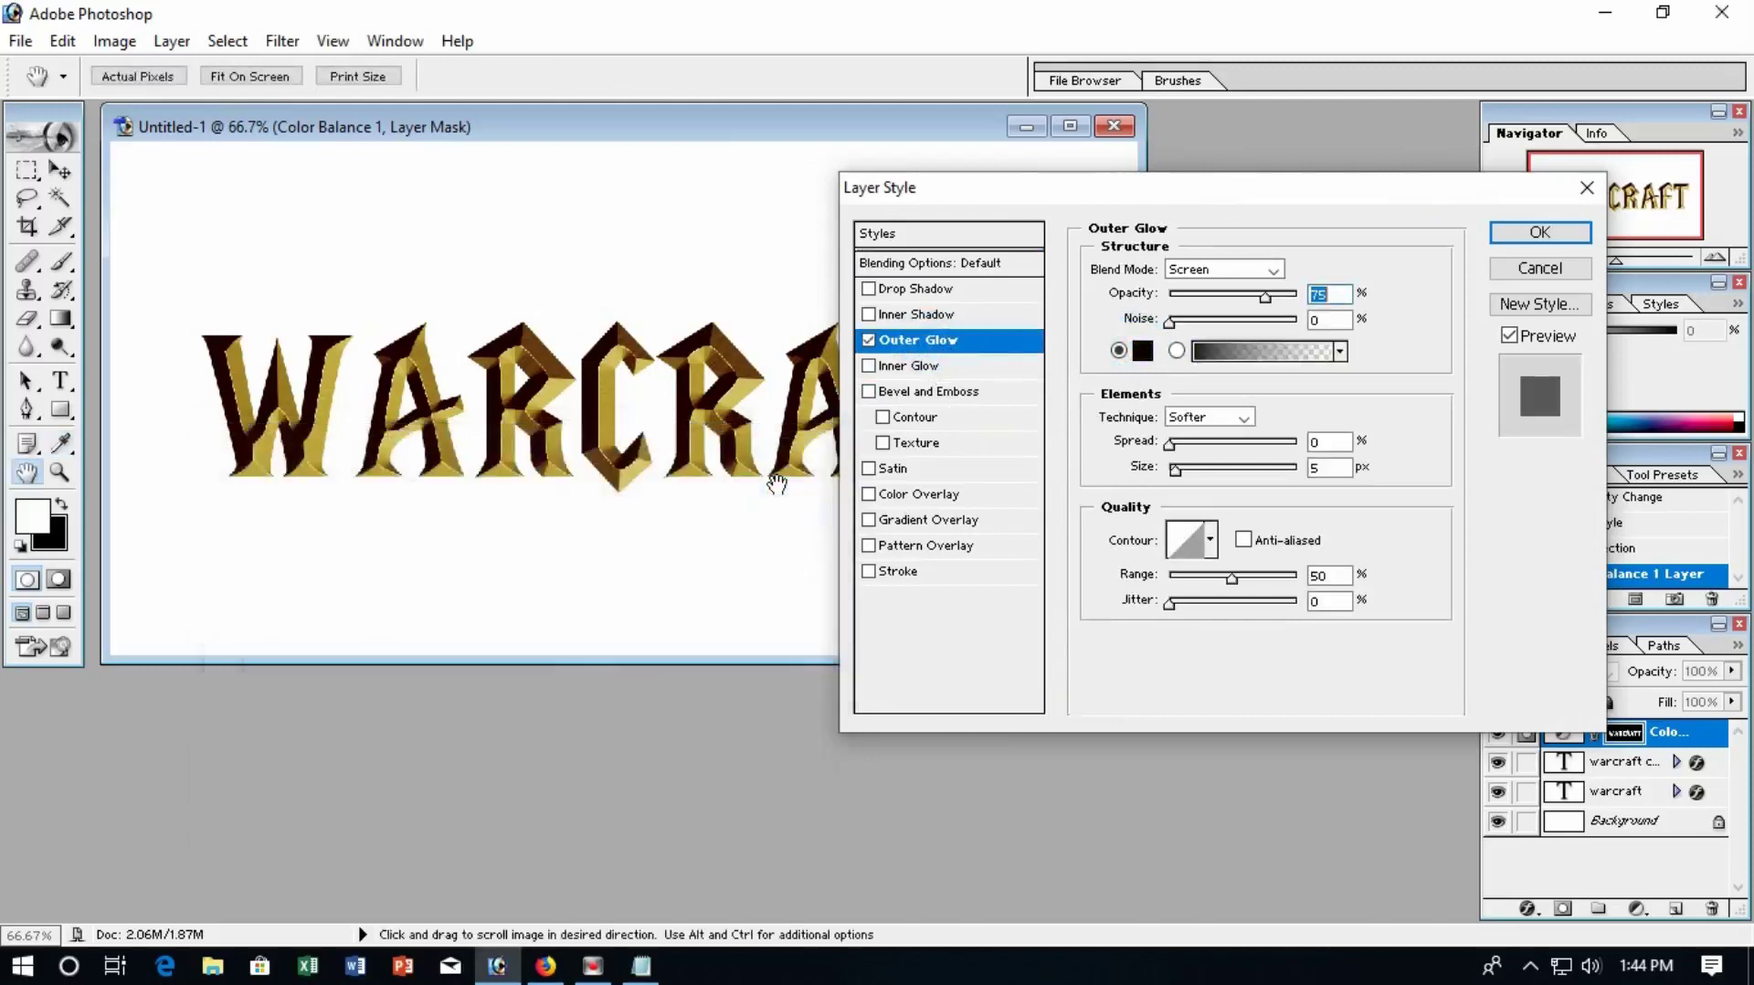
# Step: Set the glow to Multiply with 89% opacity, 26% spread and 16 px size
pyautogui.click(1273, 270)
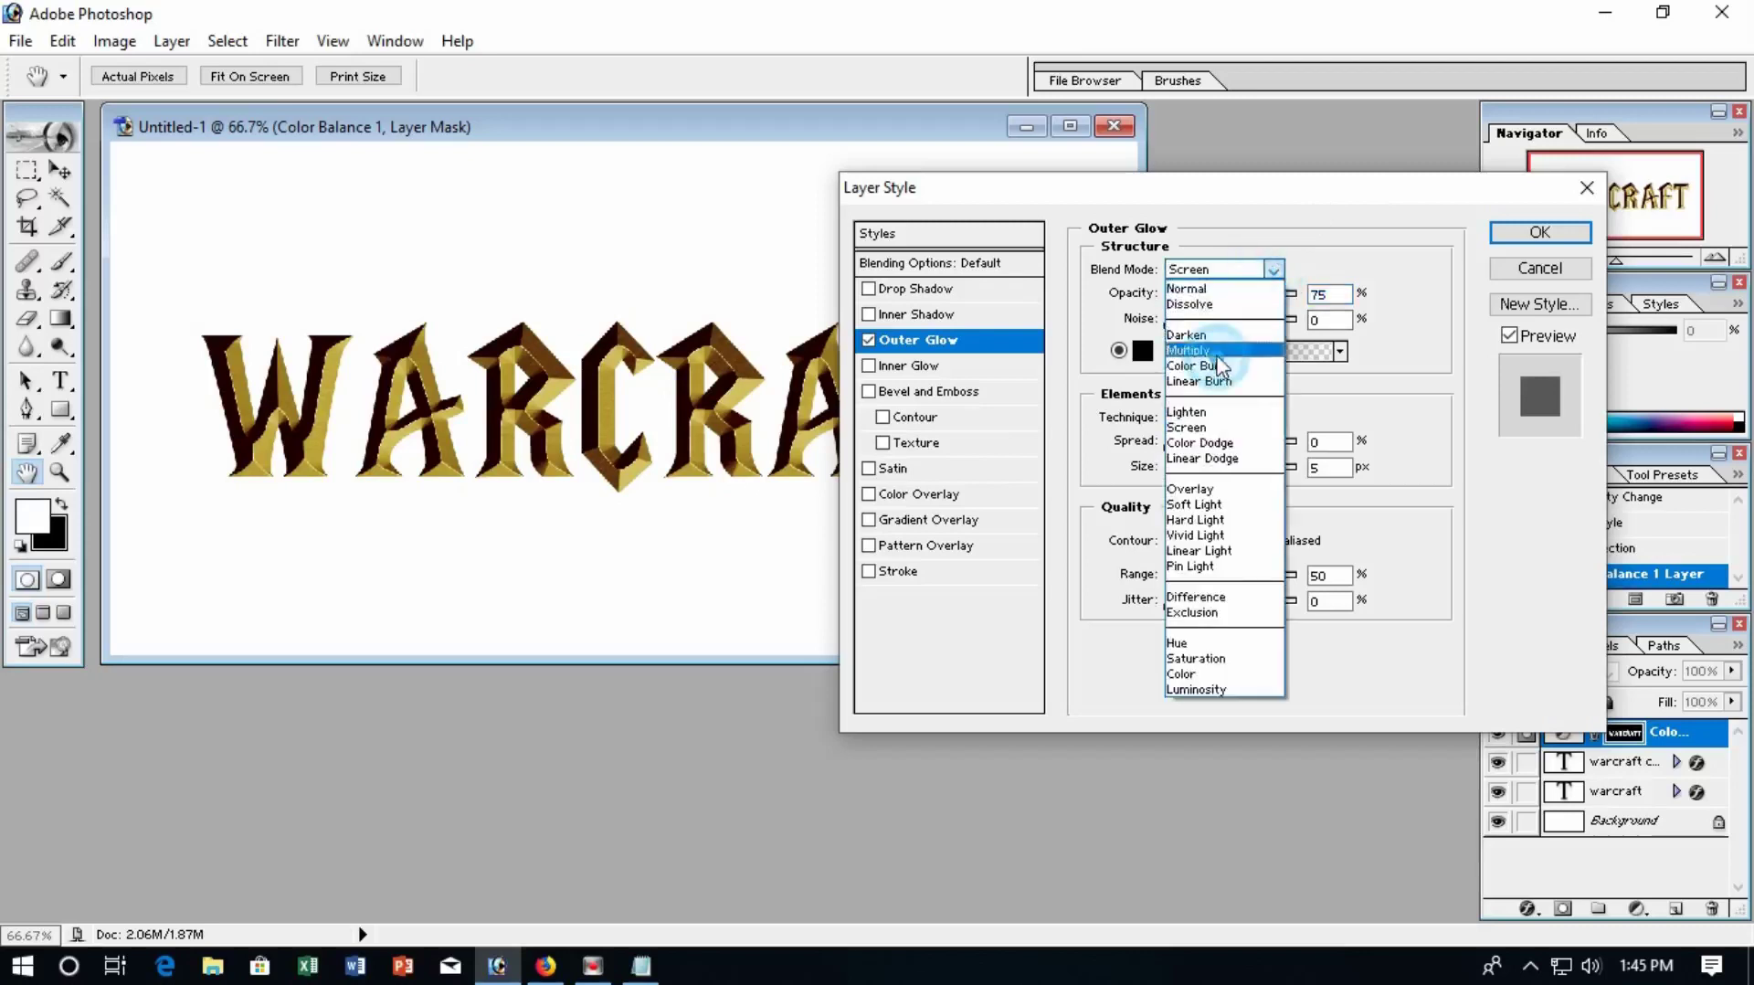
pyautogui.click(1215, 354)
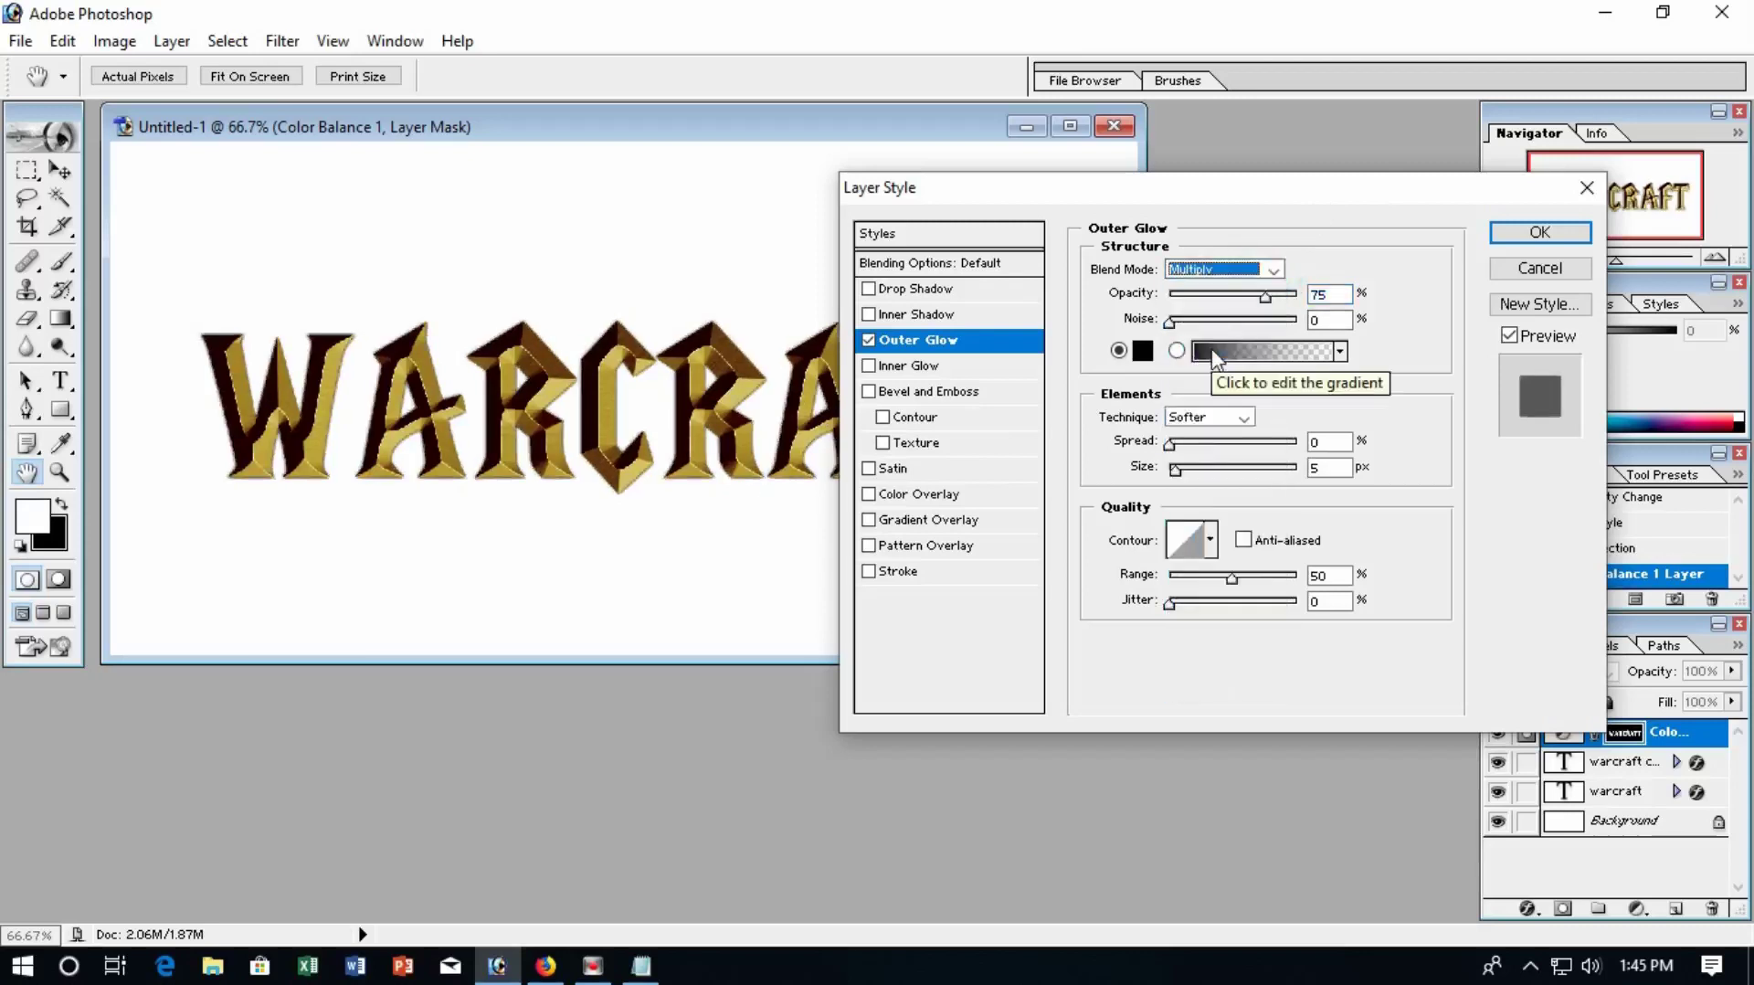
pyautogui.click(1329, 293)
pyautogui.write('8')
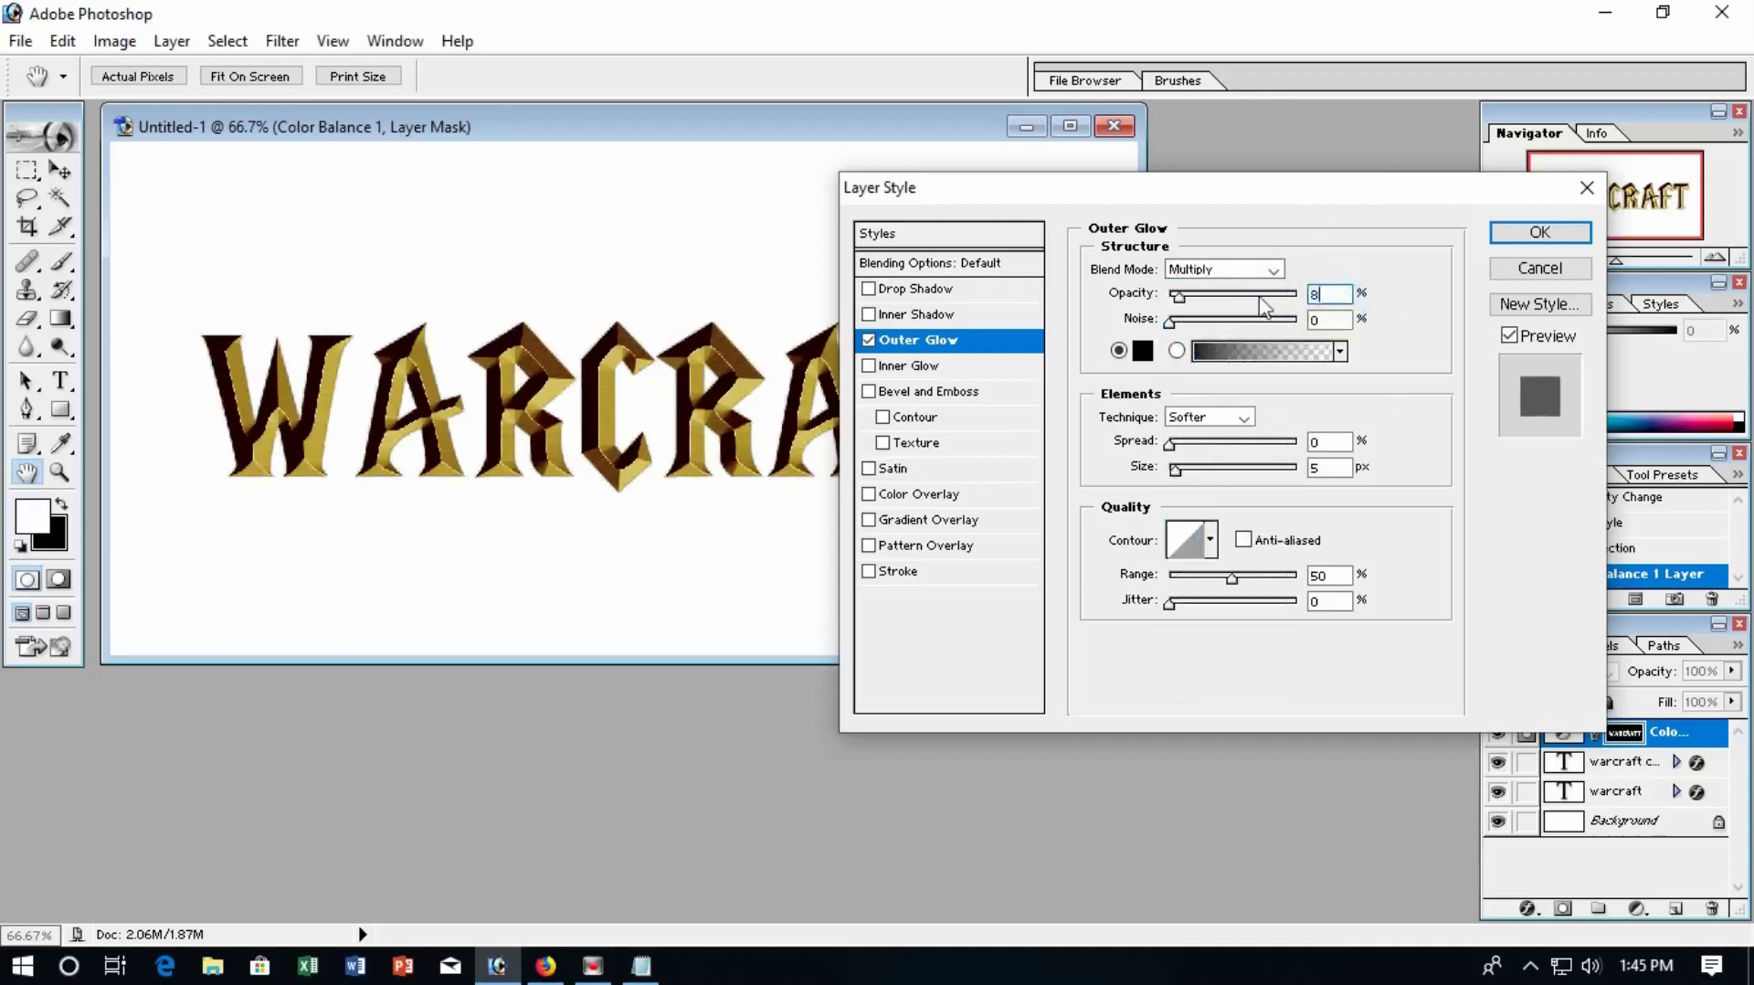
pyautogui.write('9')
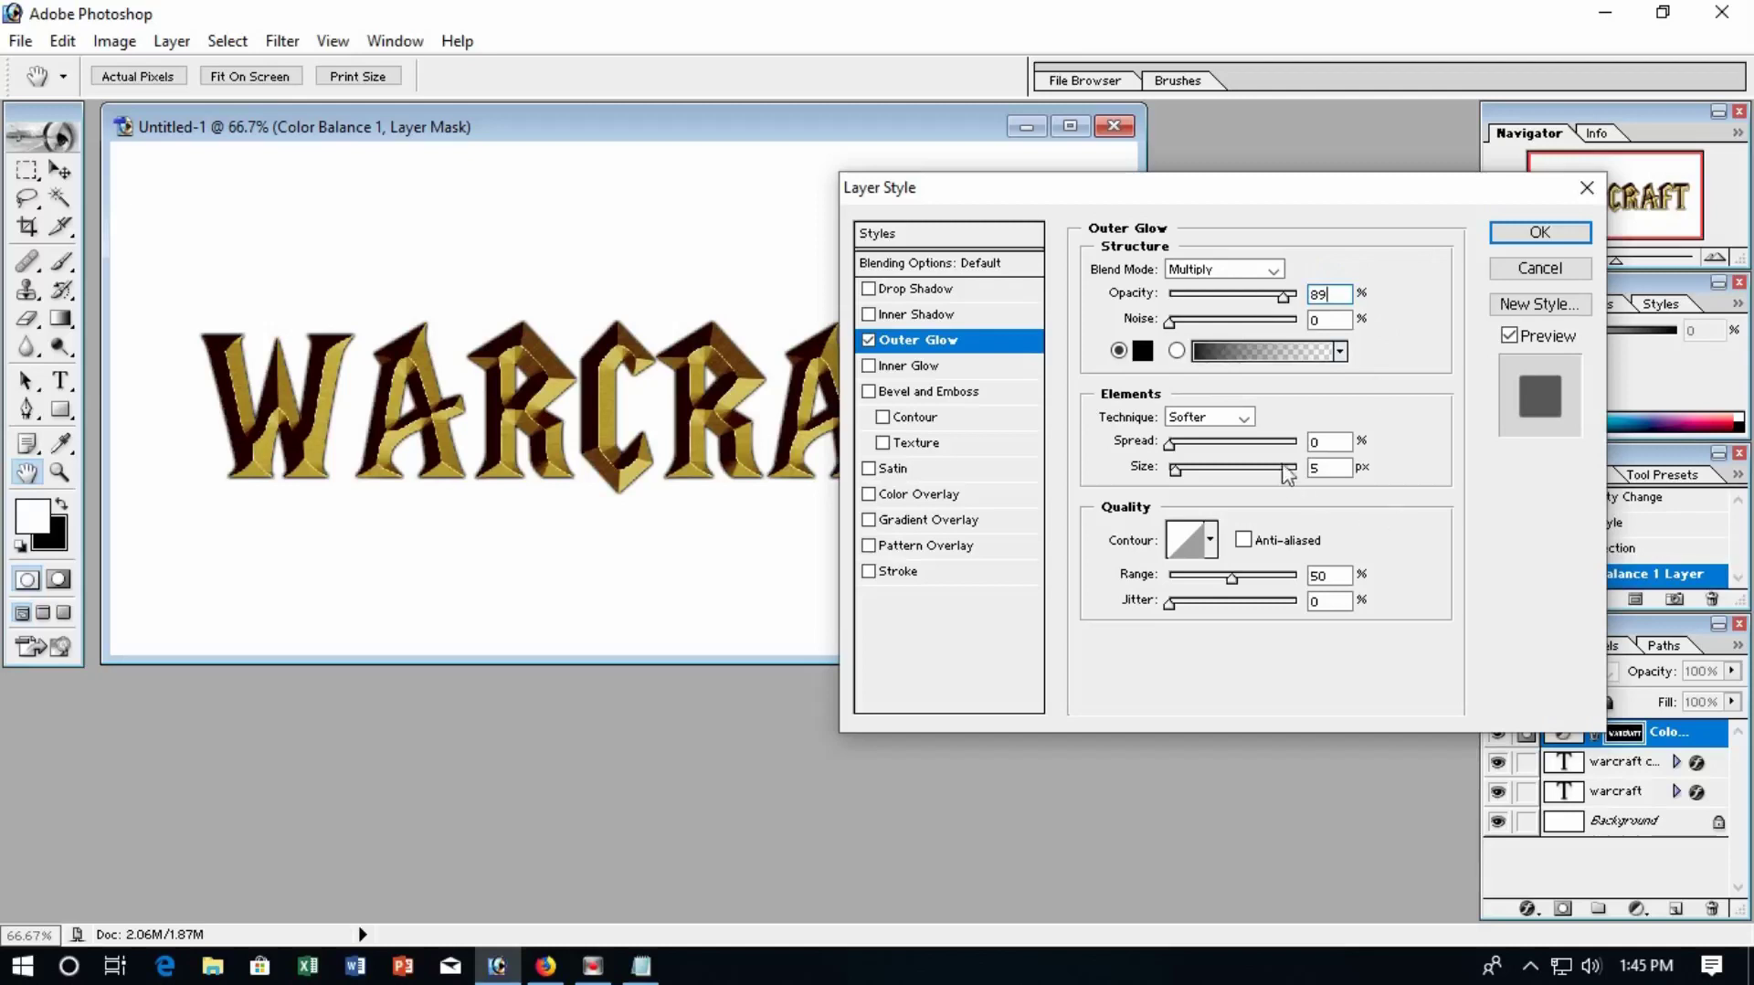
pyautogui.doubleClick(1329, 441)
pyautogui.write('2')
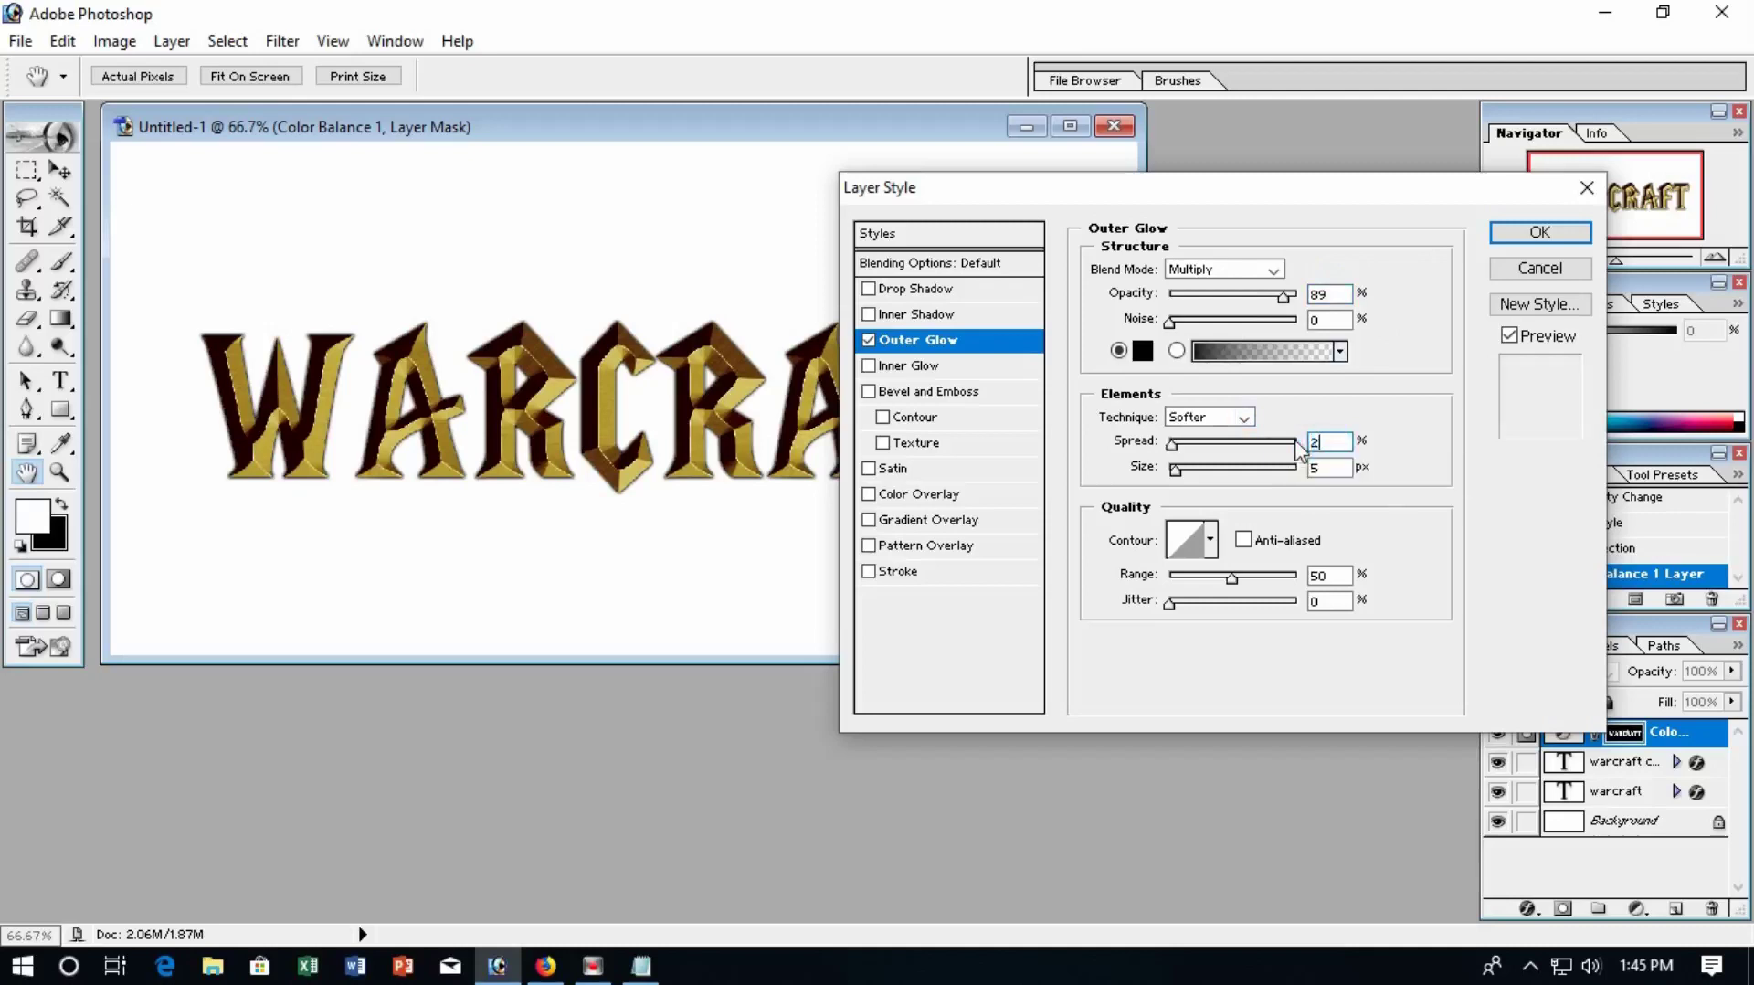
pyautogui.write('6')
pyautogui.press('Tab')
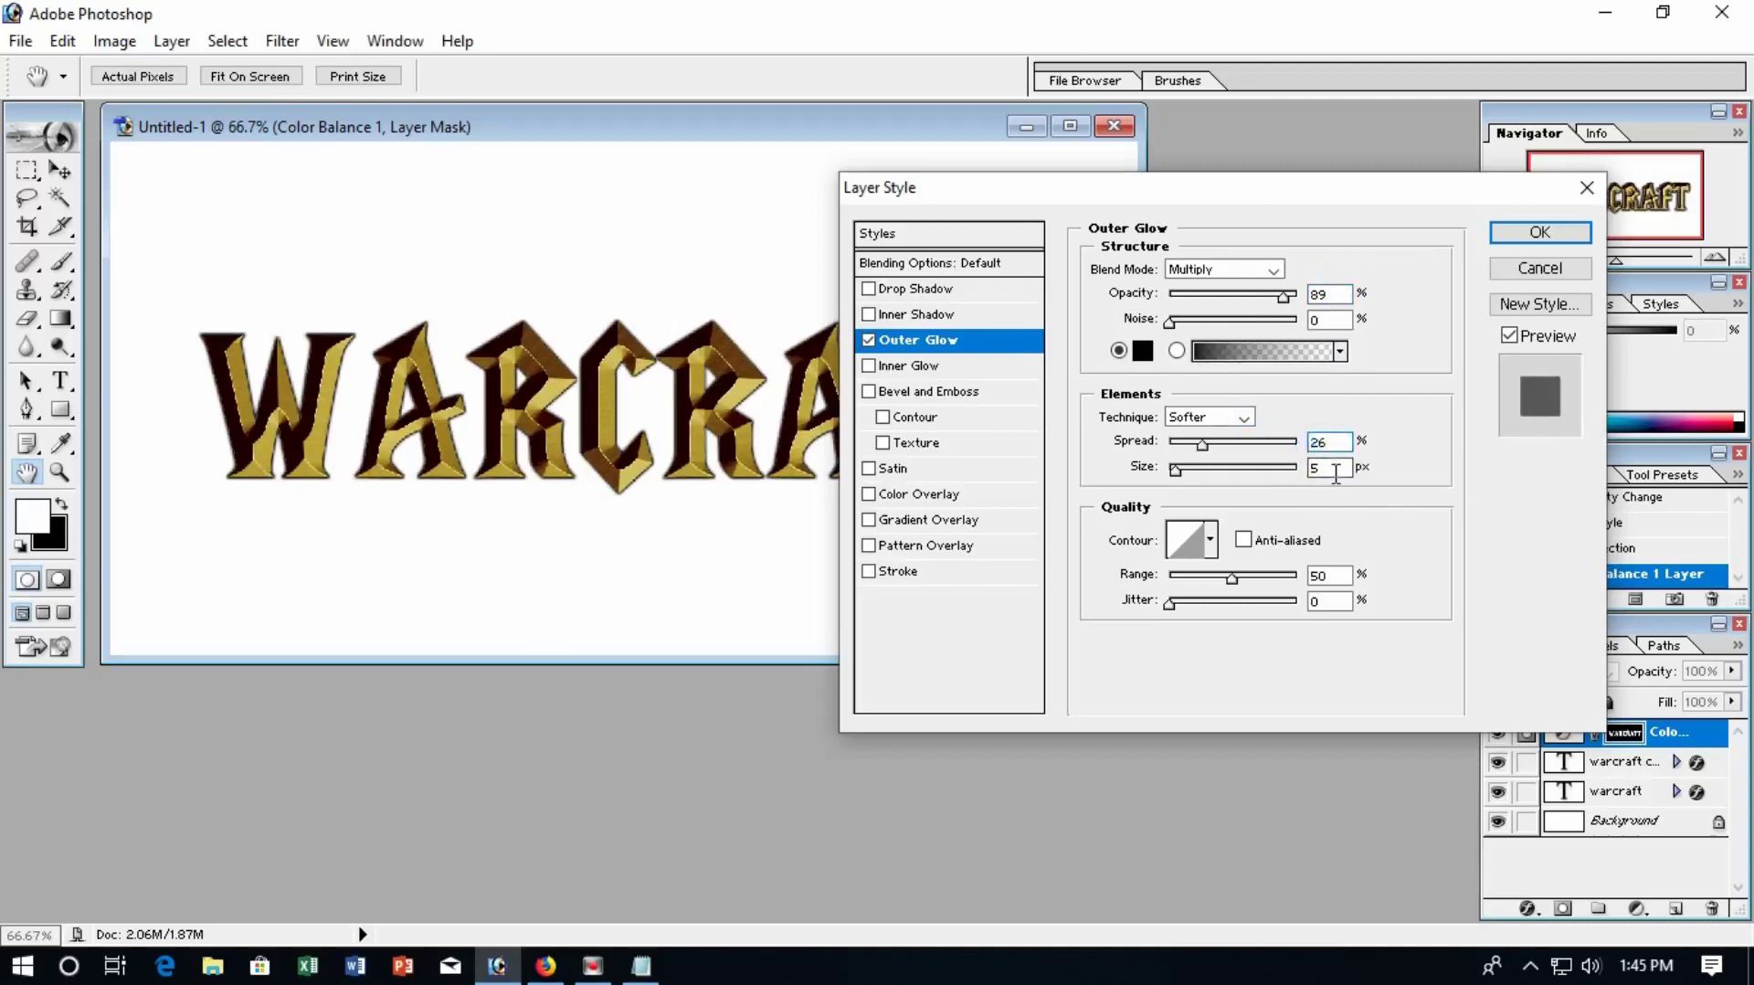
pyautogui.write('16')
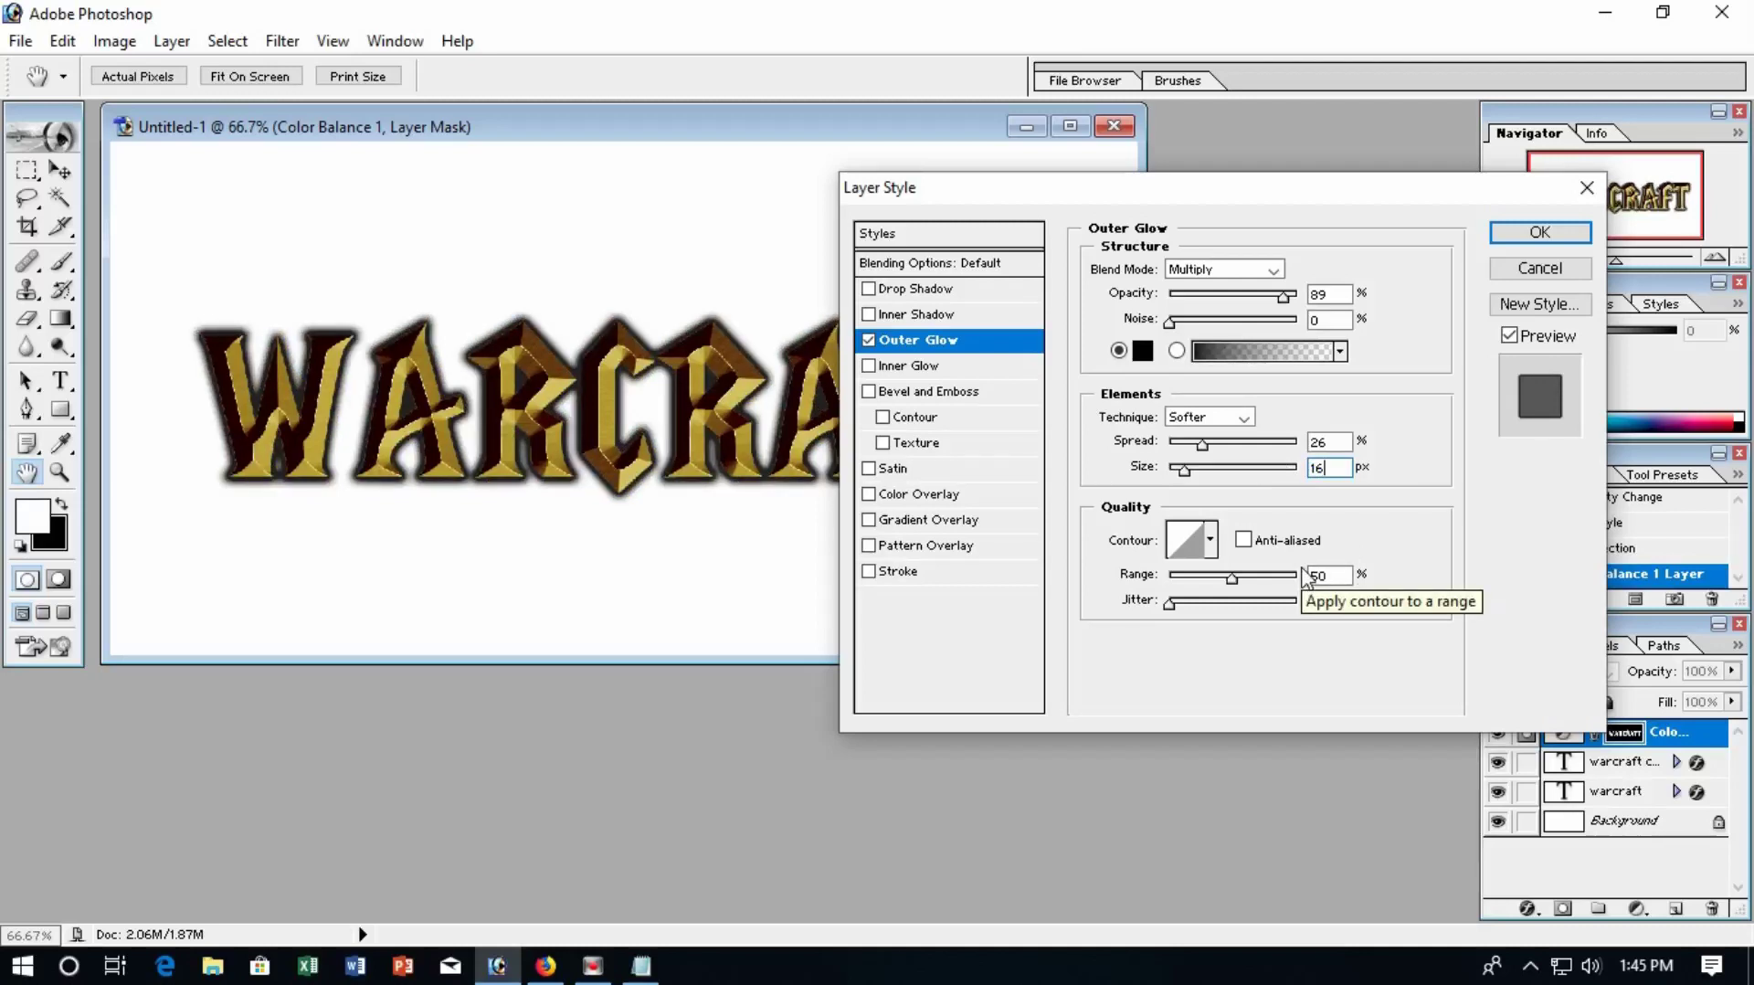
# Step: Add Bevel and Emboss with depth 215%, size 23 px and soften 6
pyautogui.click(962, 396)
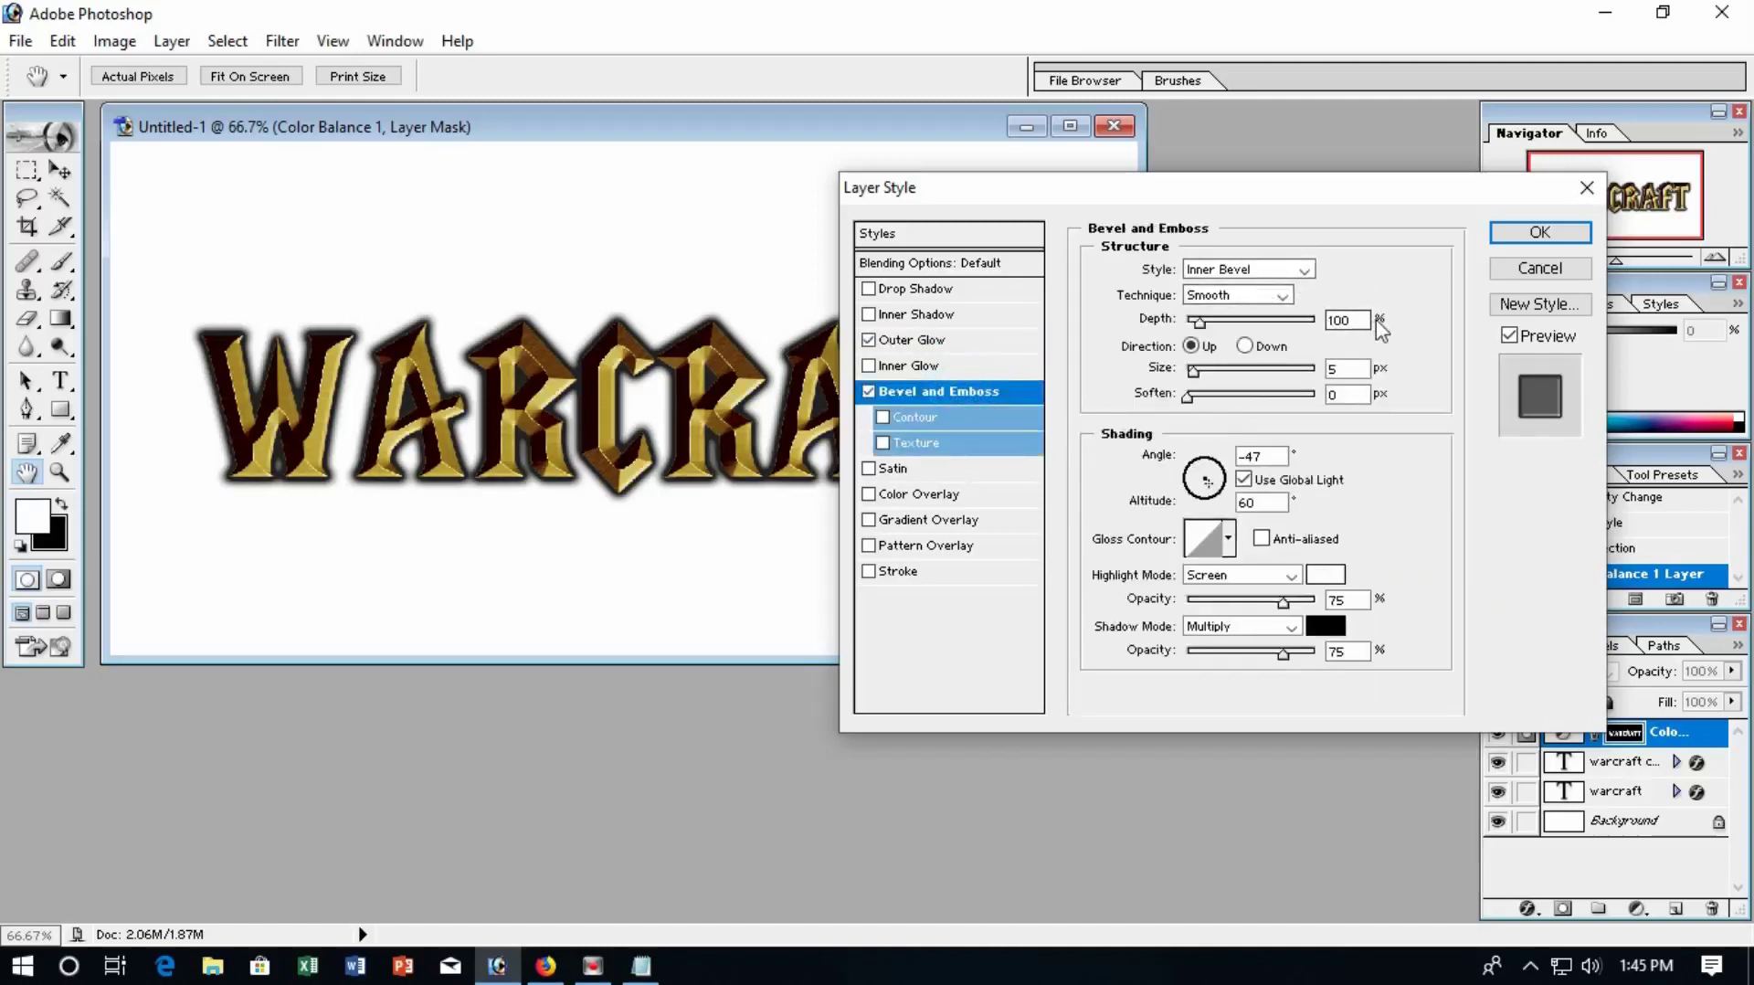
pyautogui.doubleClick(1348, 320)
pyautogui.write('215')
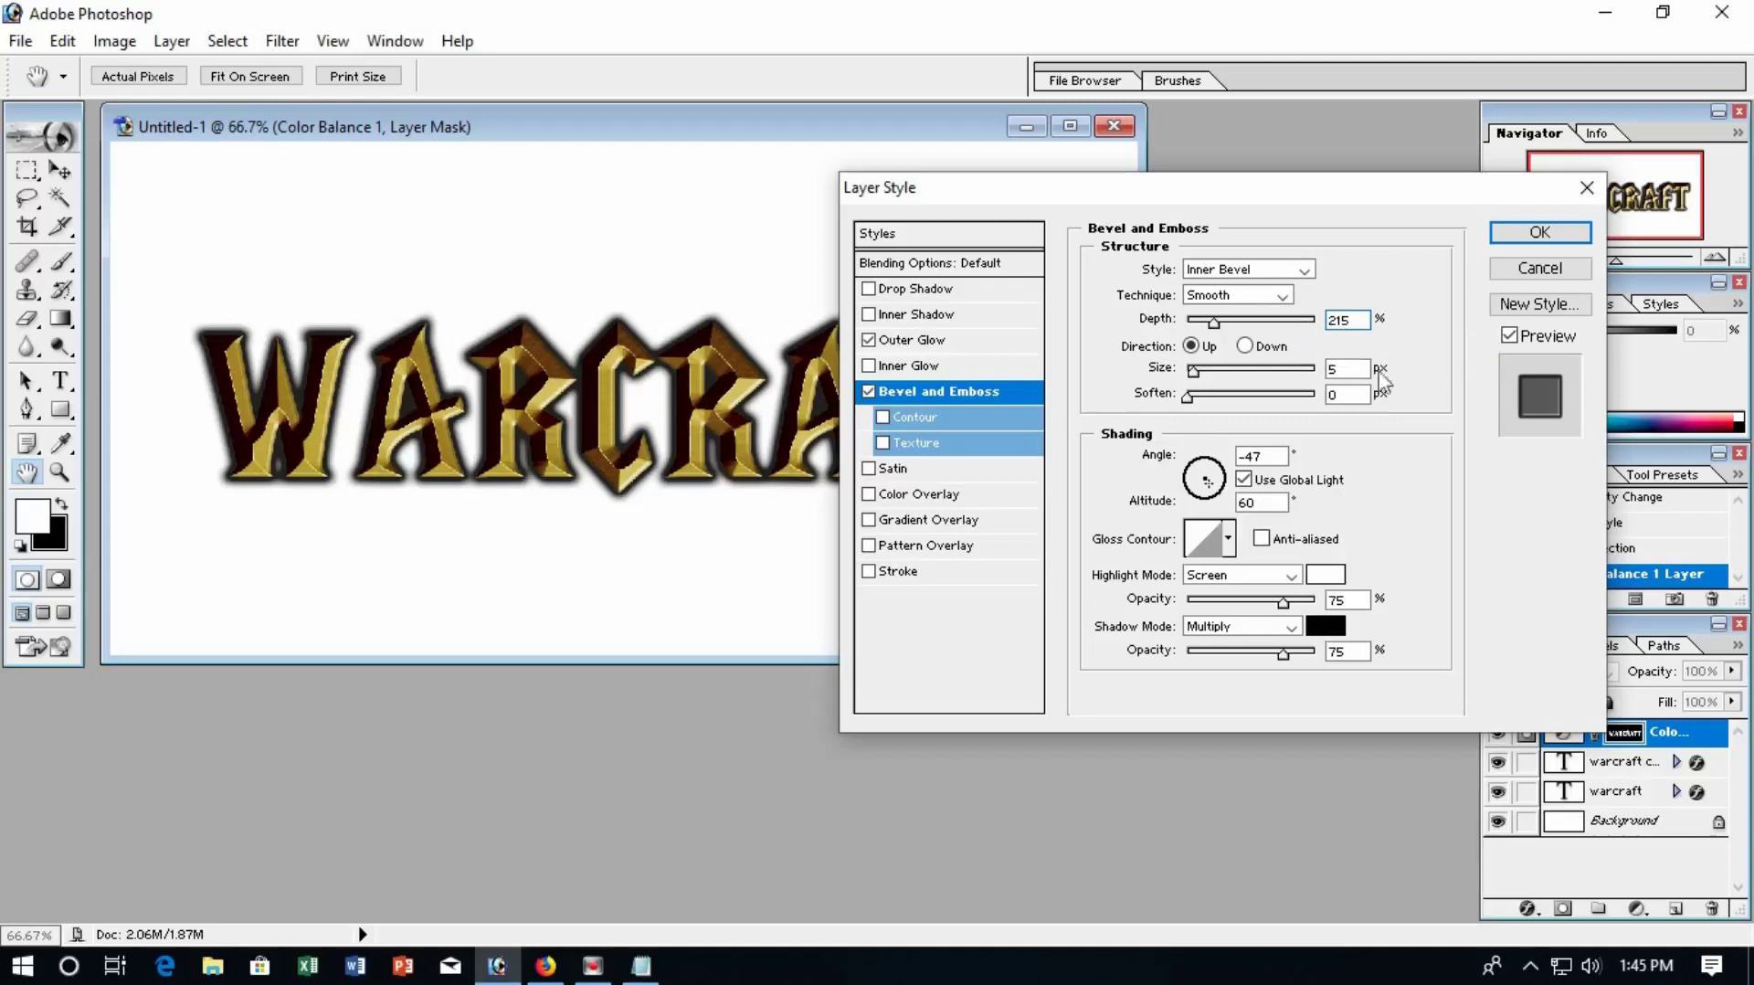
pyautogui.doubleClick(1350, 368)
pyautogui.write('23')
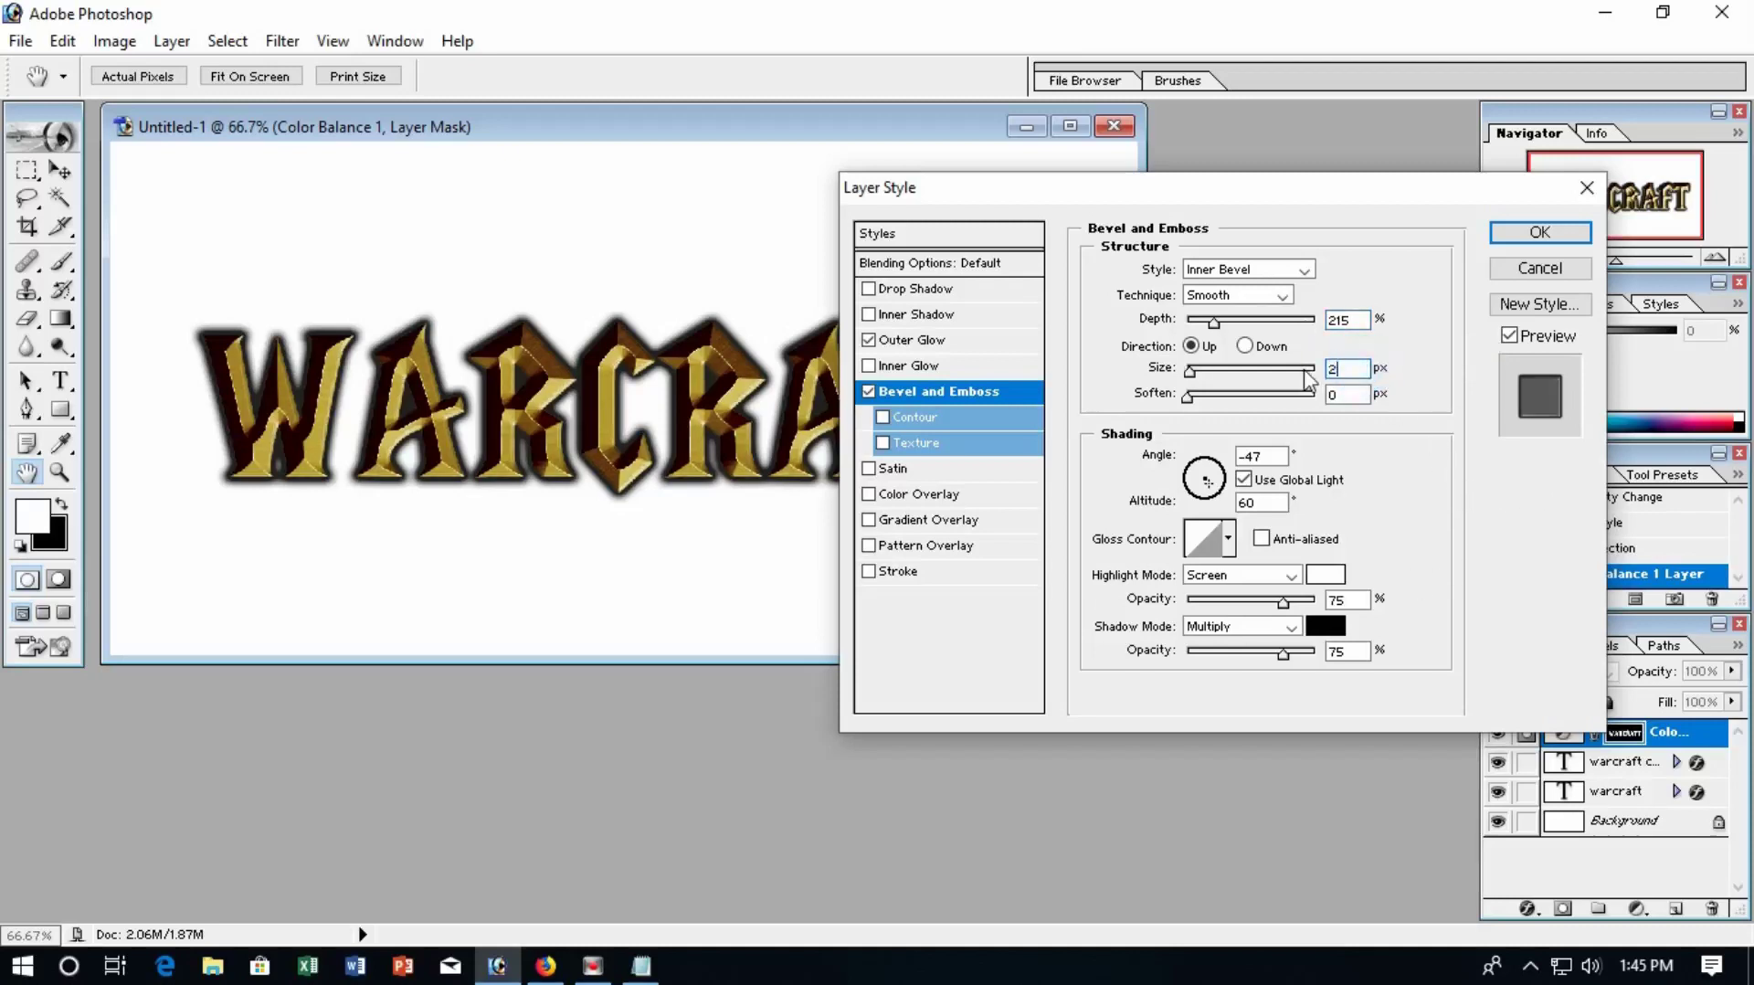
pyautogui.doubleClick(1332, 393)
pyautogui.write('6')
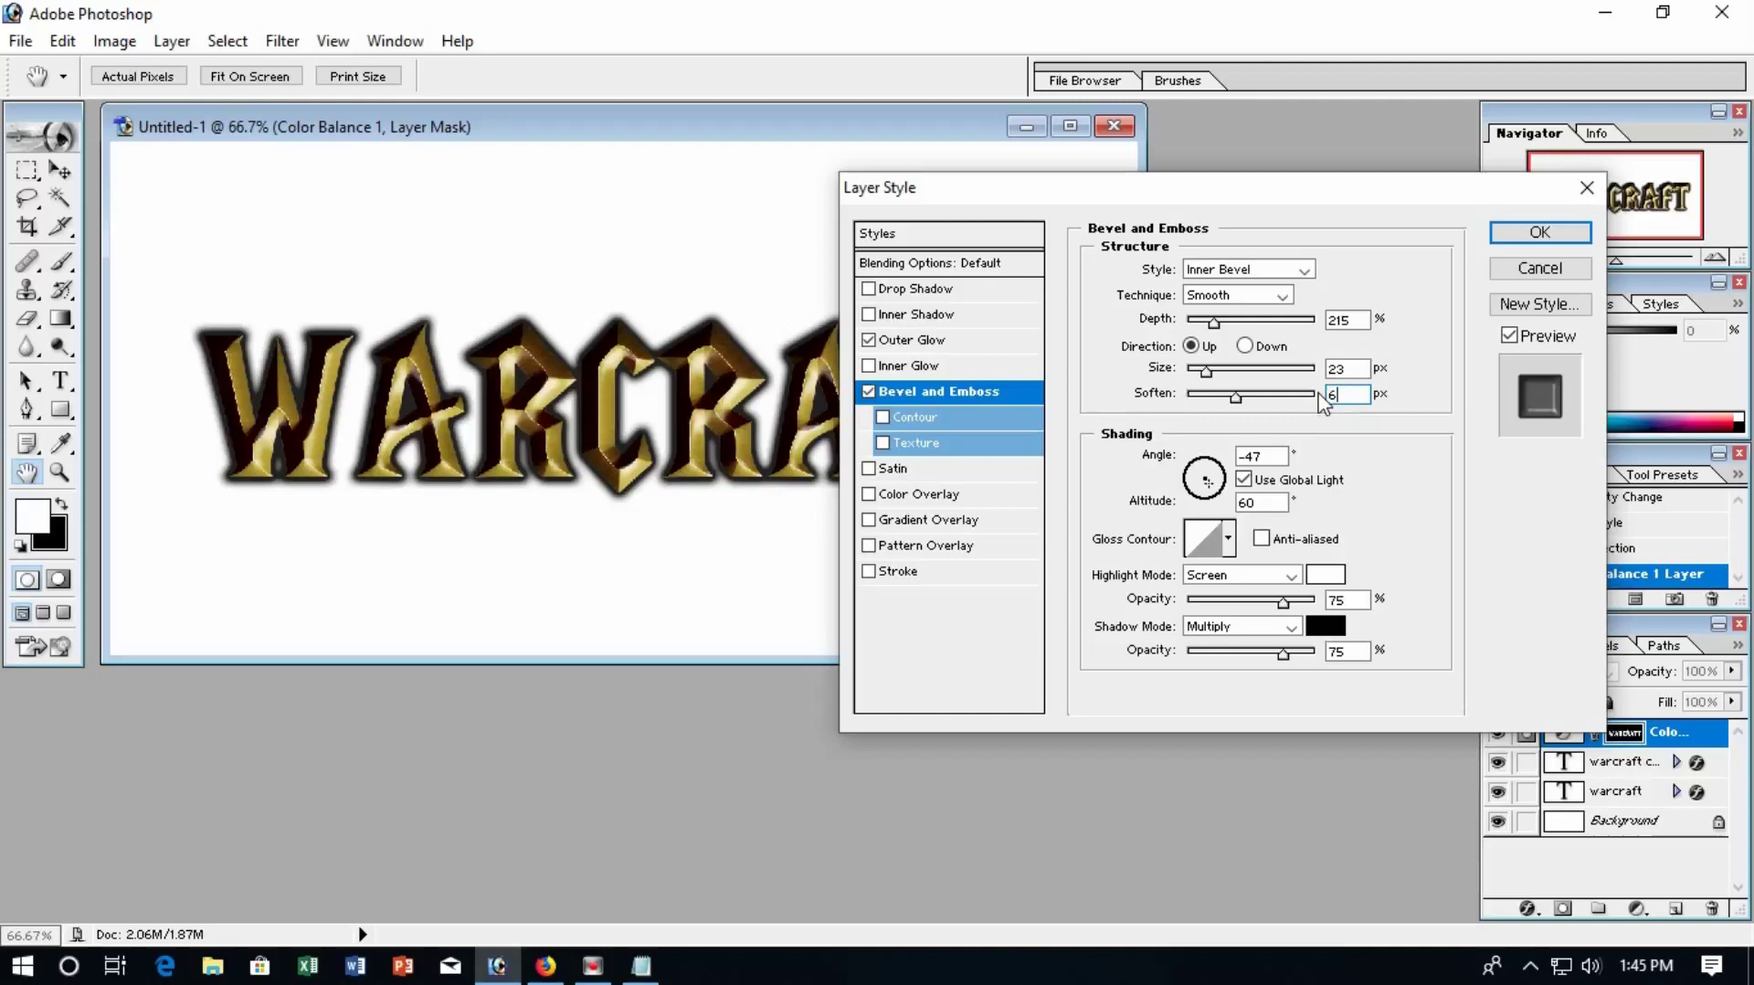
# Step: Give the bevel its own 120° light angle, not global light, at 58° altitude
pyautogui.doubleClick(1252, 456)
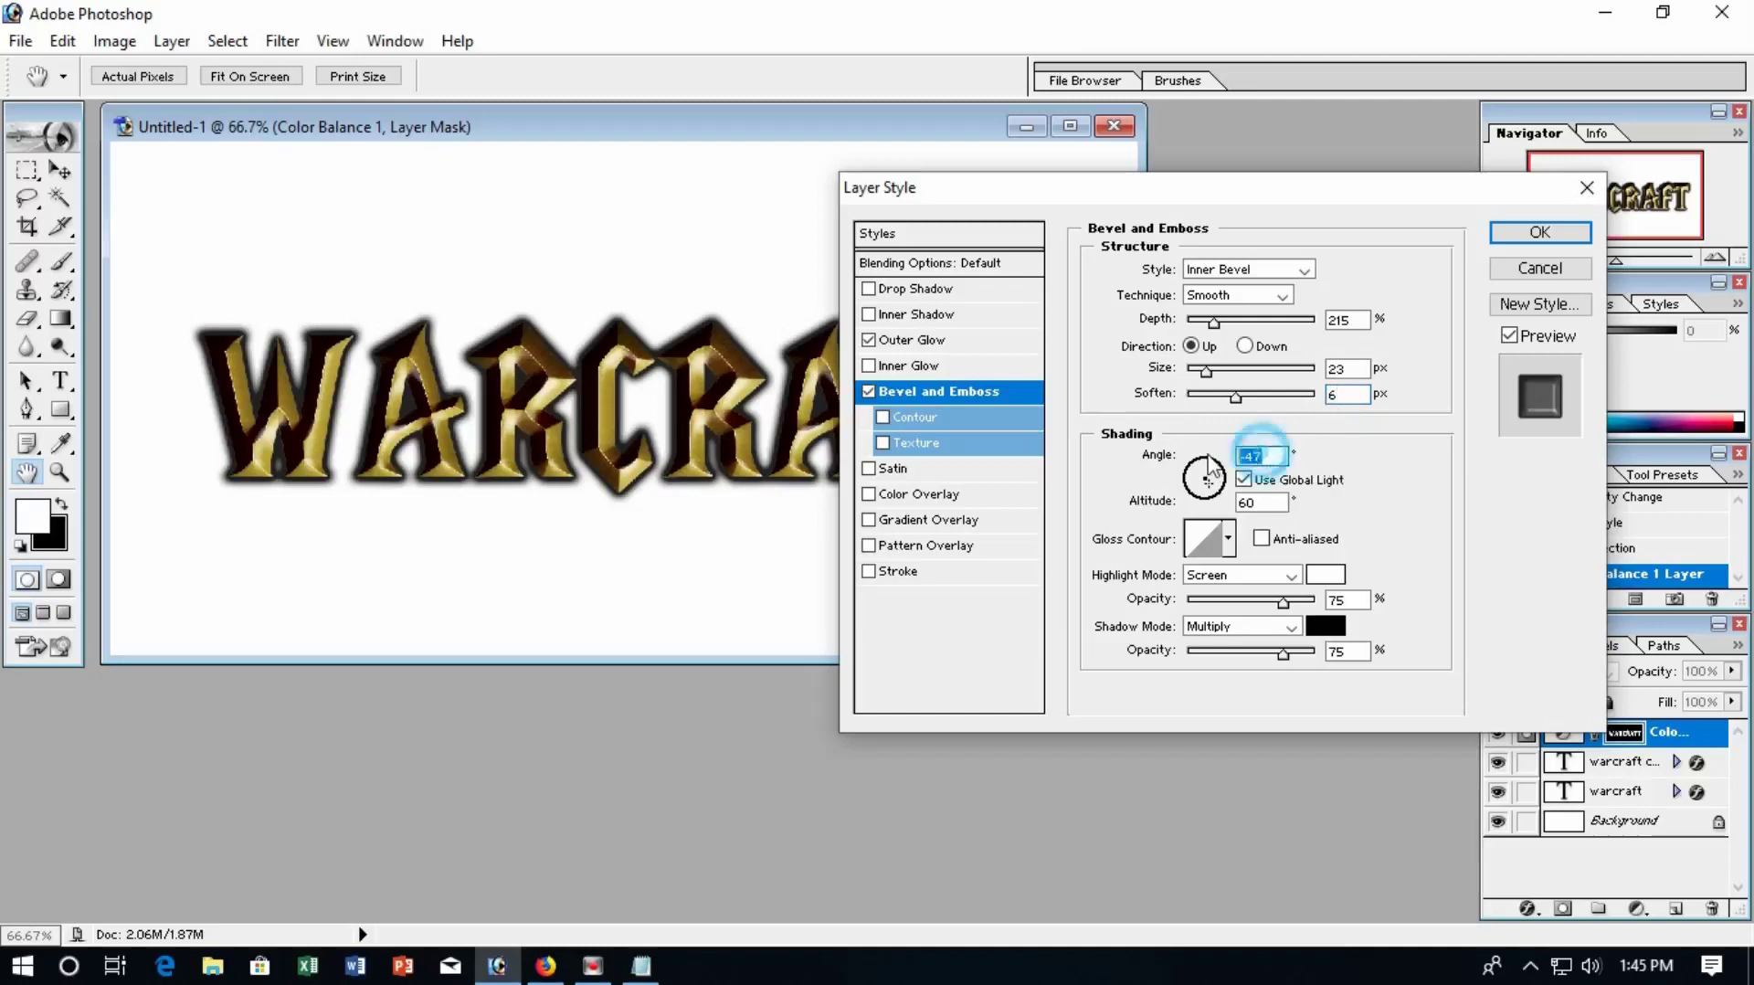
pyautogui.write('140')
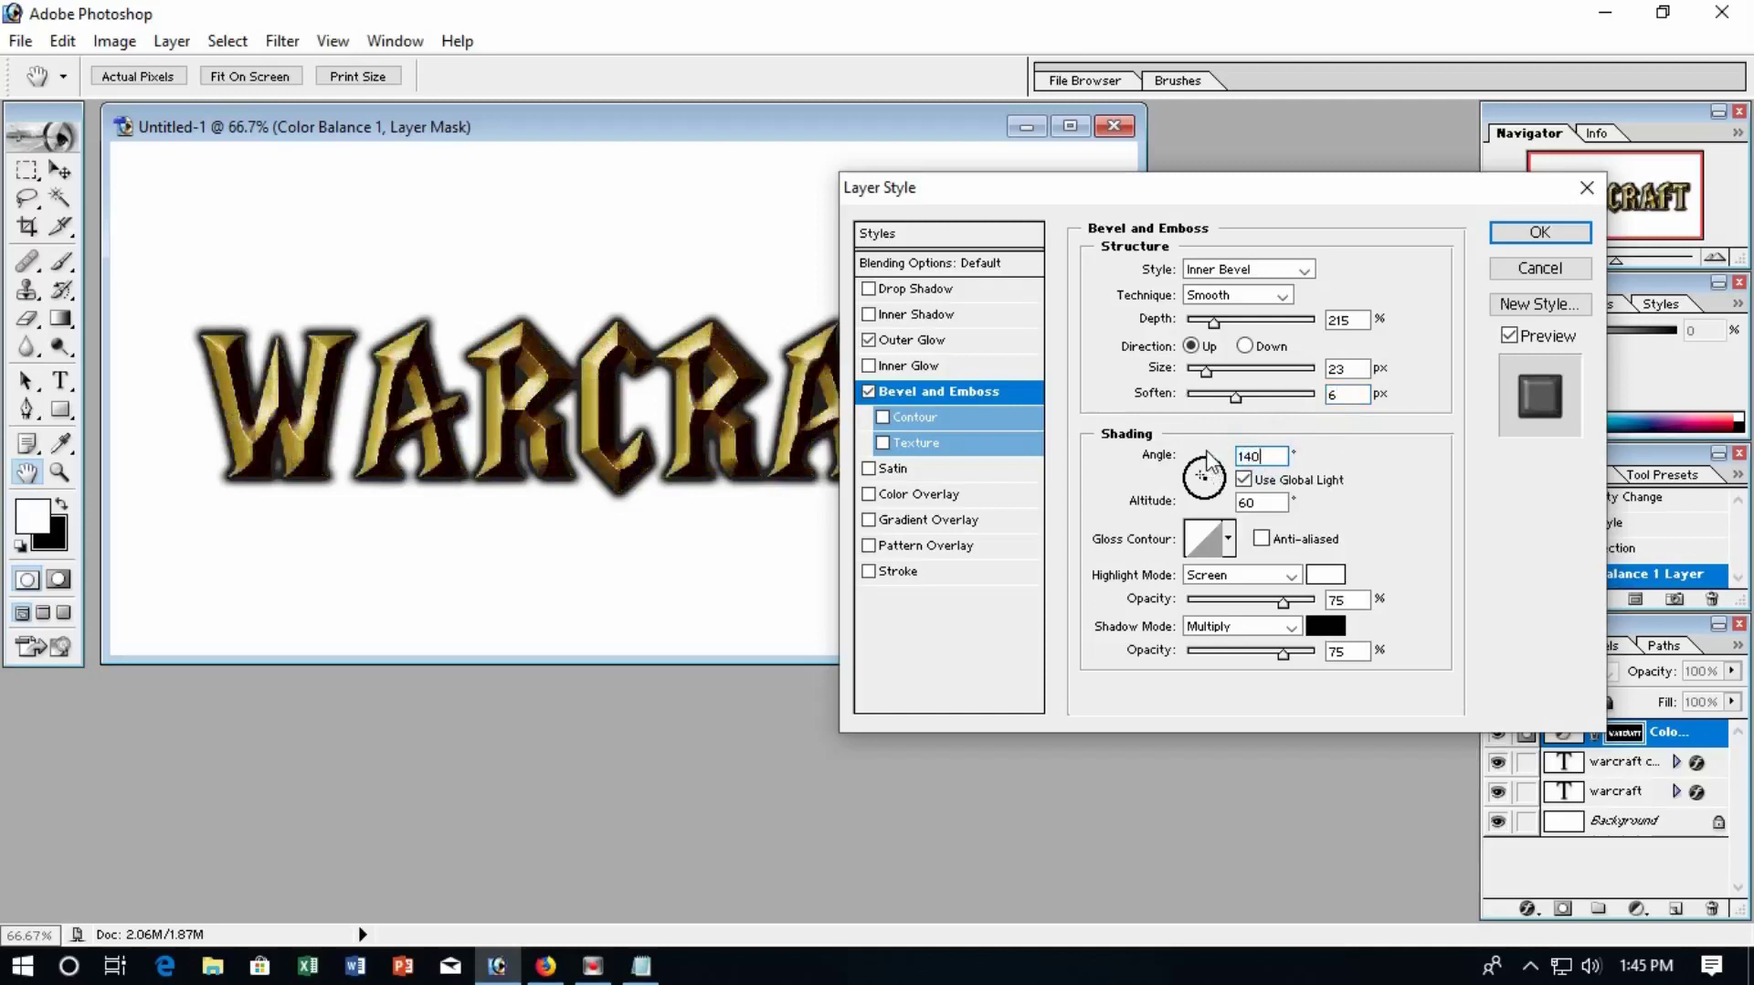
pyautogui.click(1243, 481)
pyautogui.click(1243, 481)
pyautogui.click(1243, 481)
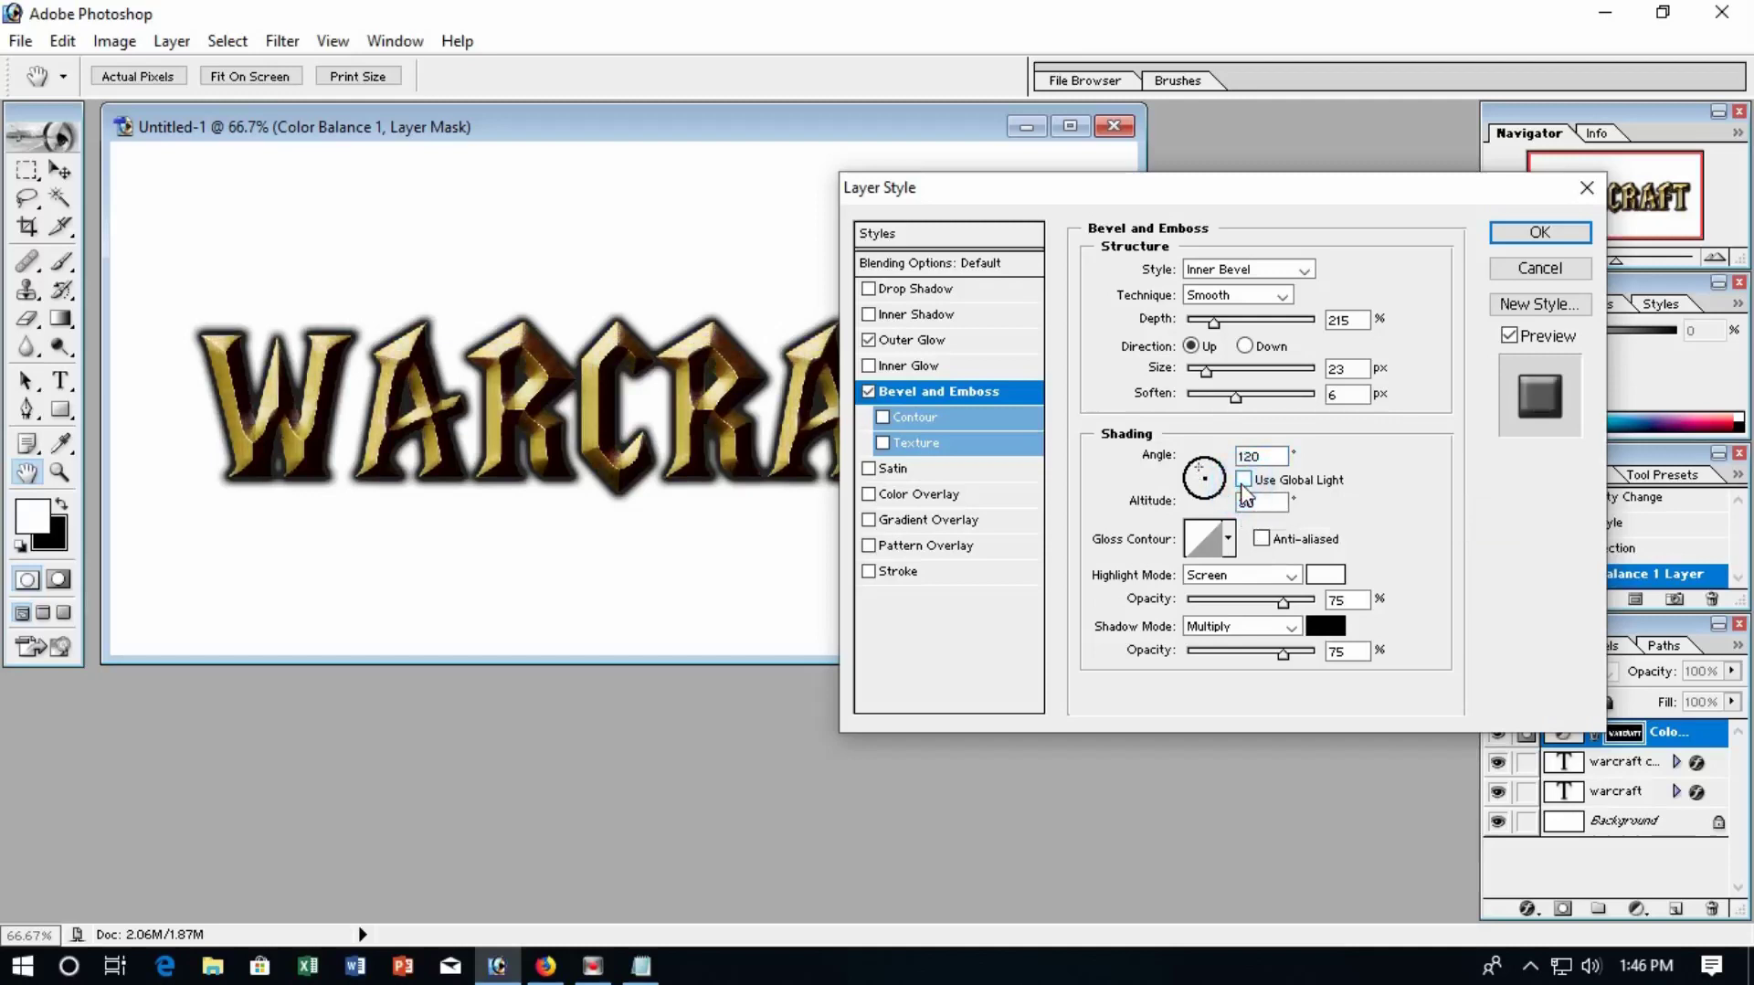
pyautogui.click(1244, 481)
pyautogui.click(1243, 481)
pyautogui.doubleClick(1263, 501)
pyautogui.write('58')
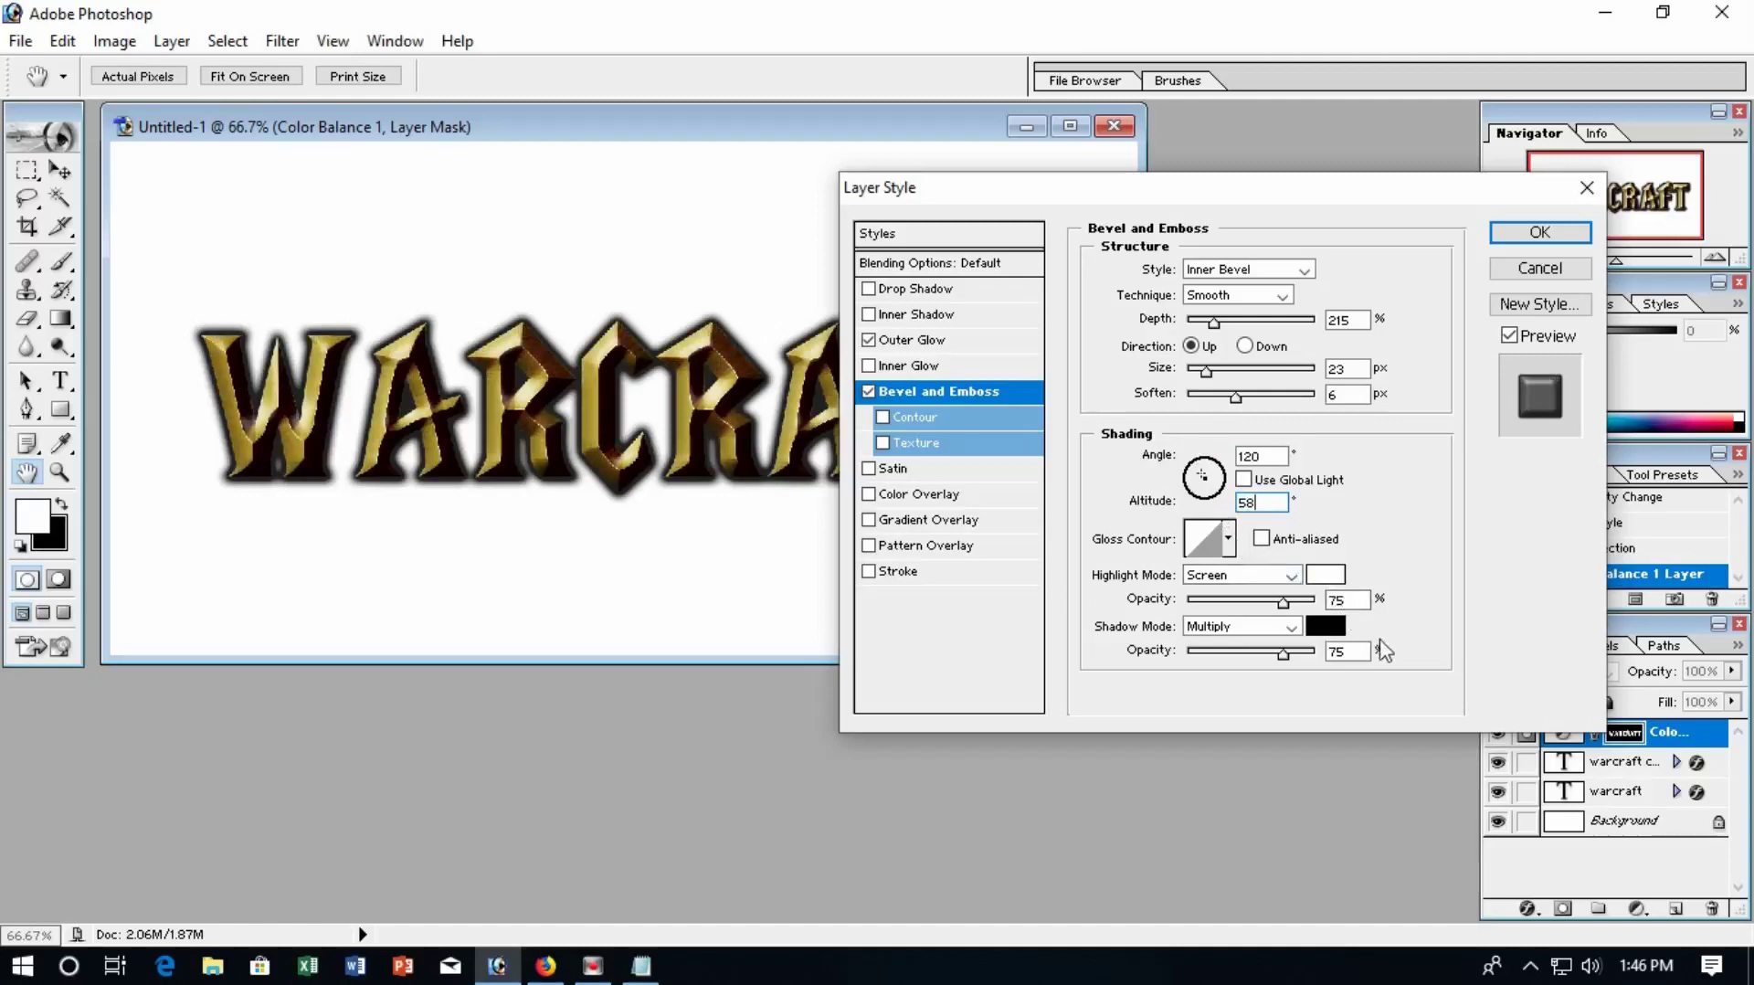
# Step: Set highlight opacity 100 and shadow opacity 0 in Linear Burn, then apply the styles
pyautogui.doubleClick(1340, 598)
pyautogui.write('100')
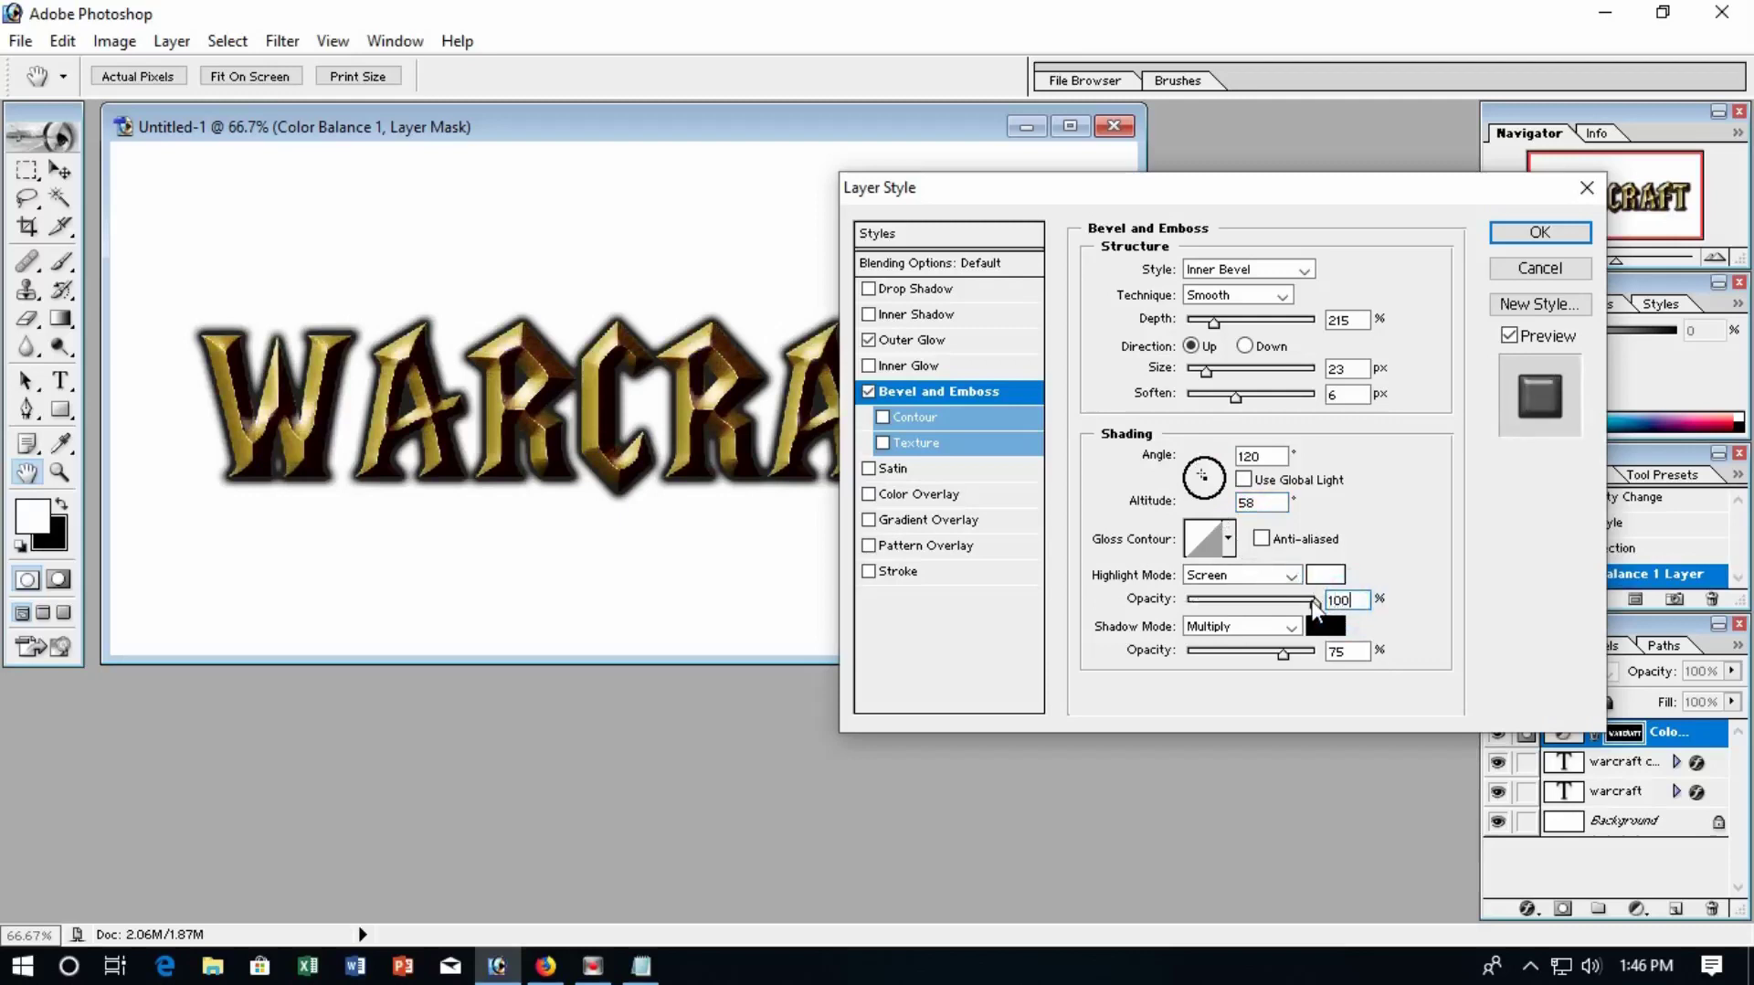
pyautogui.moveTo(1284, 652); pyautogui.dragTo(1188, 655)
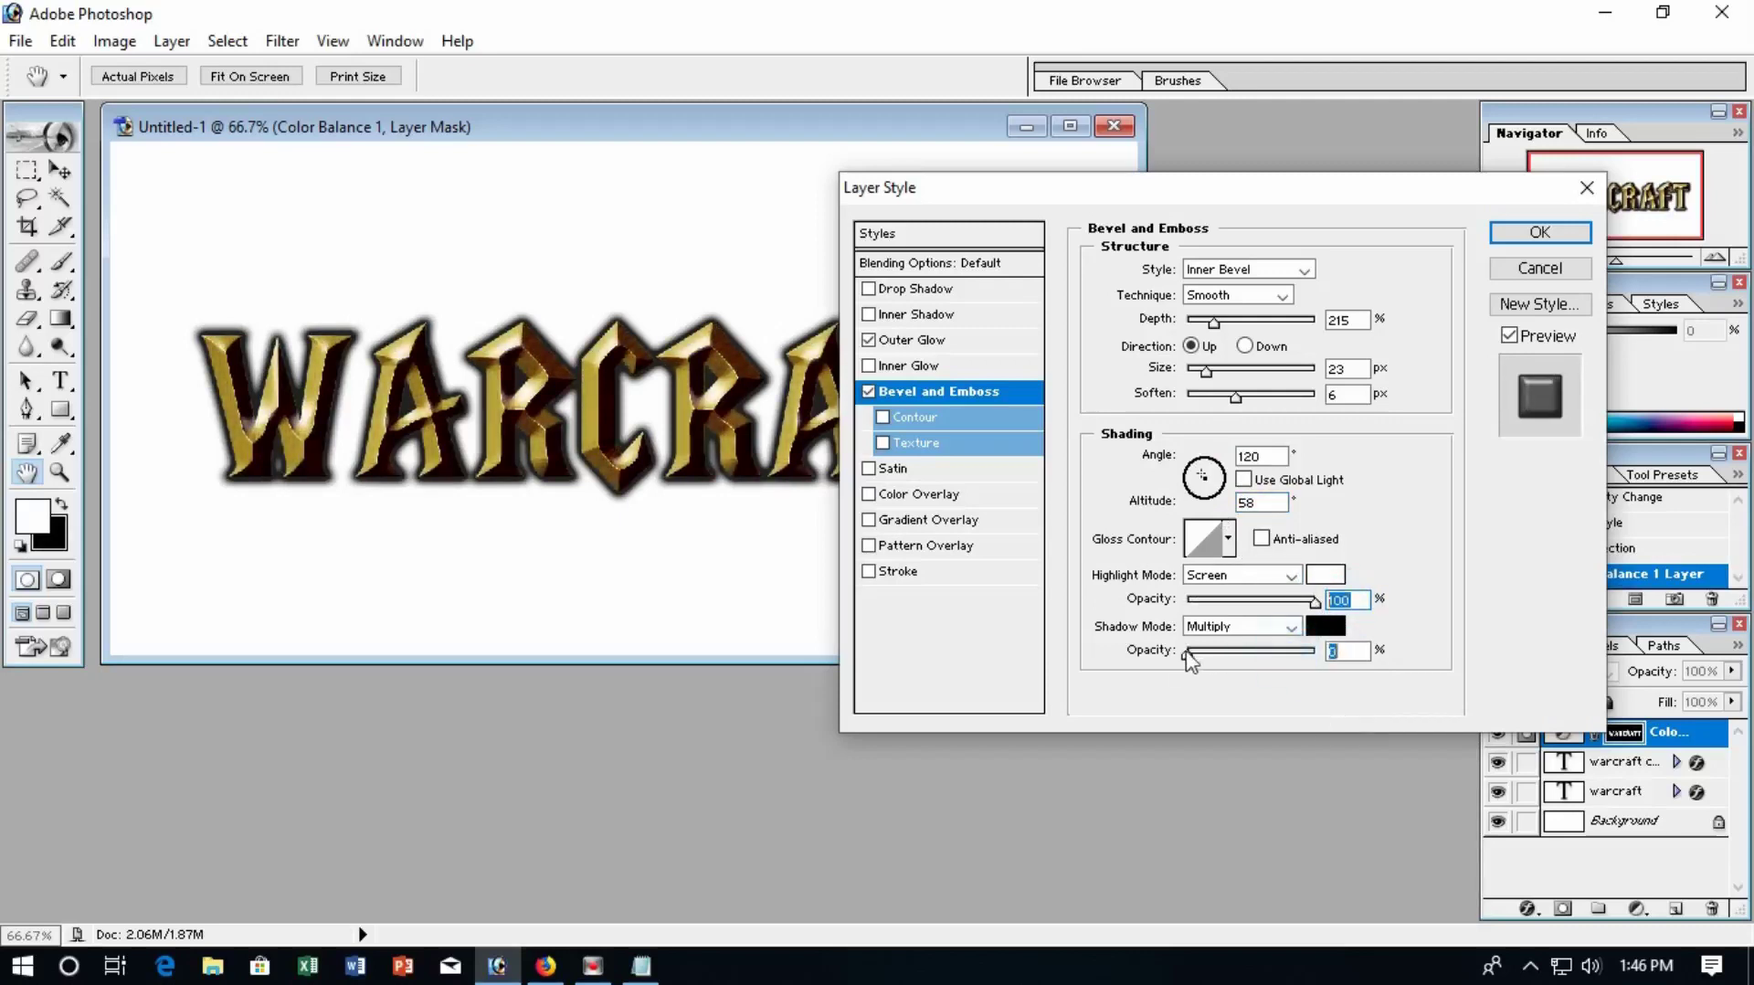
pyautogui.click(1251, 629)
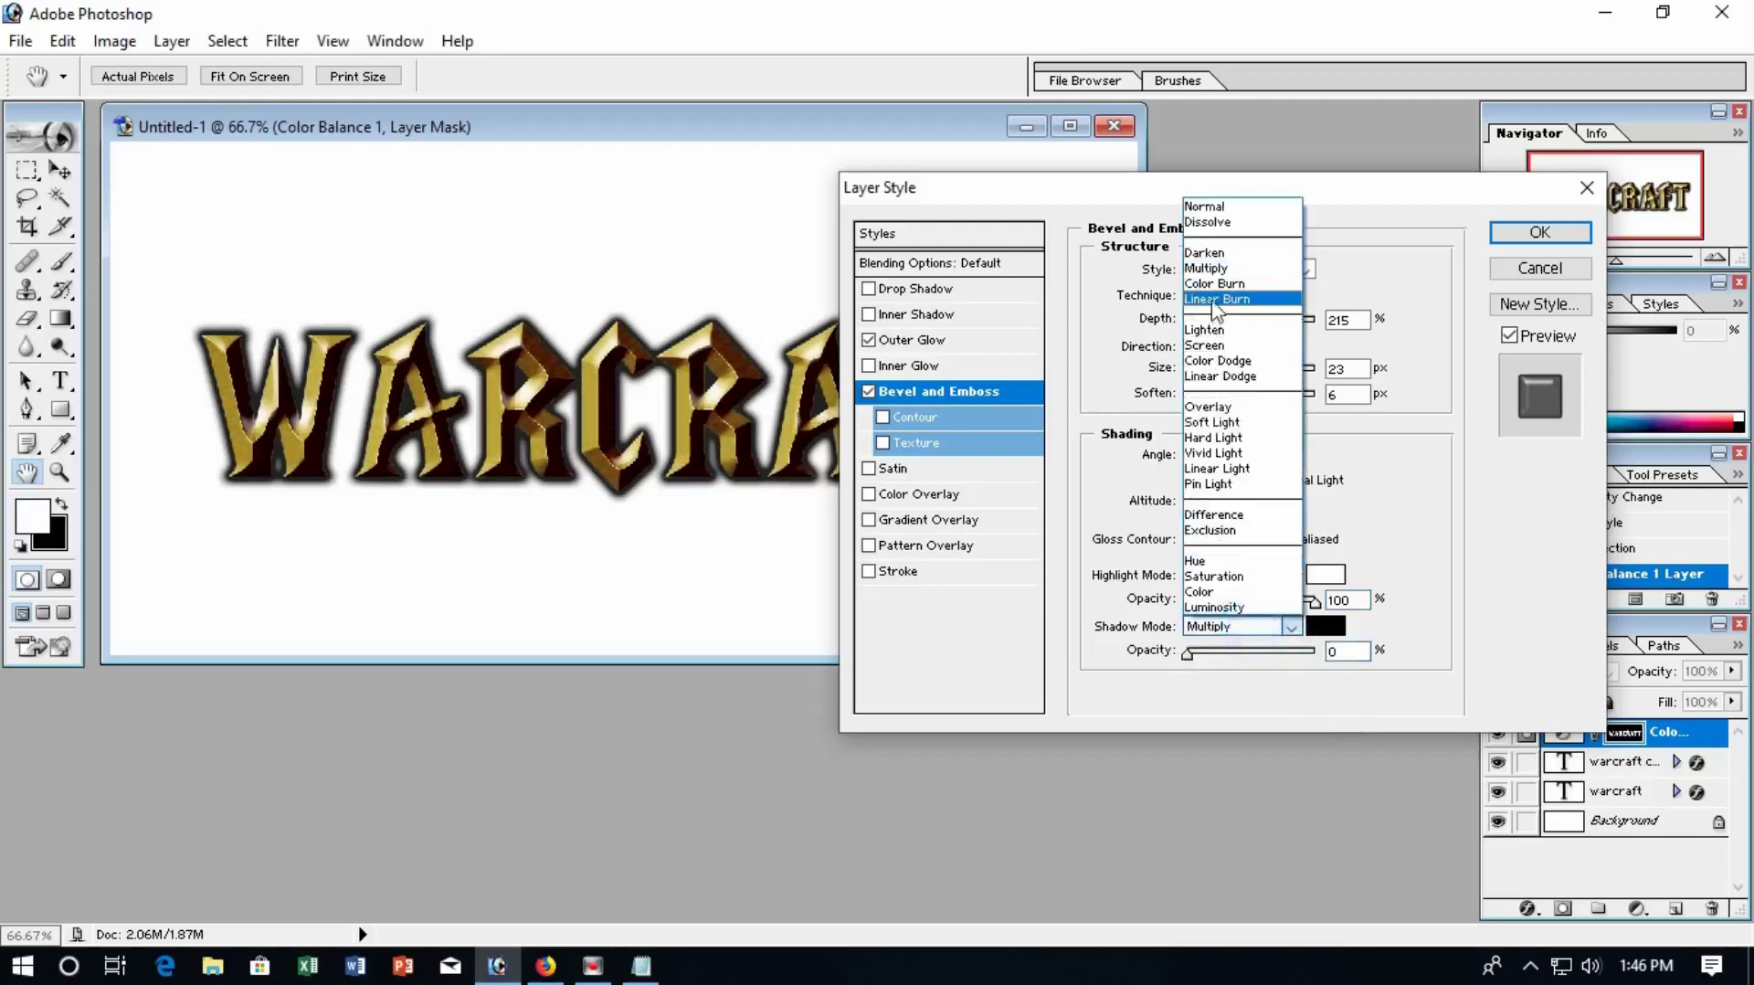
pyautogui.click(1213, 301)
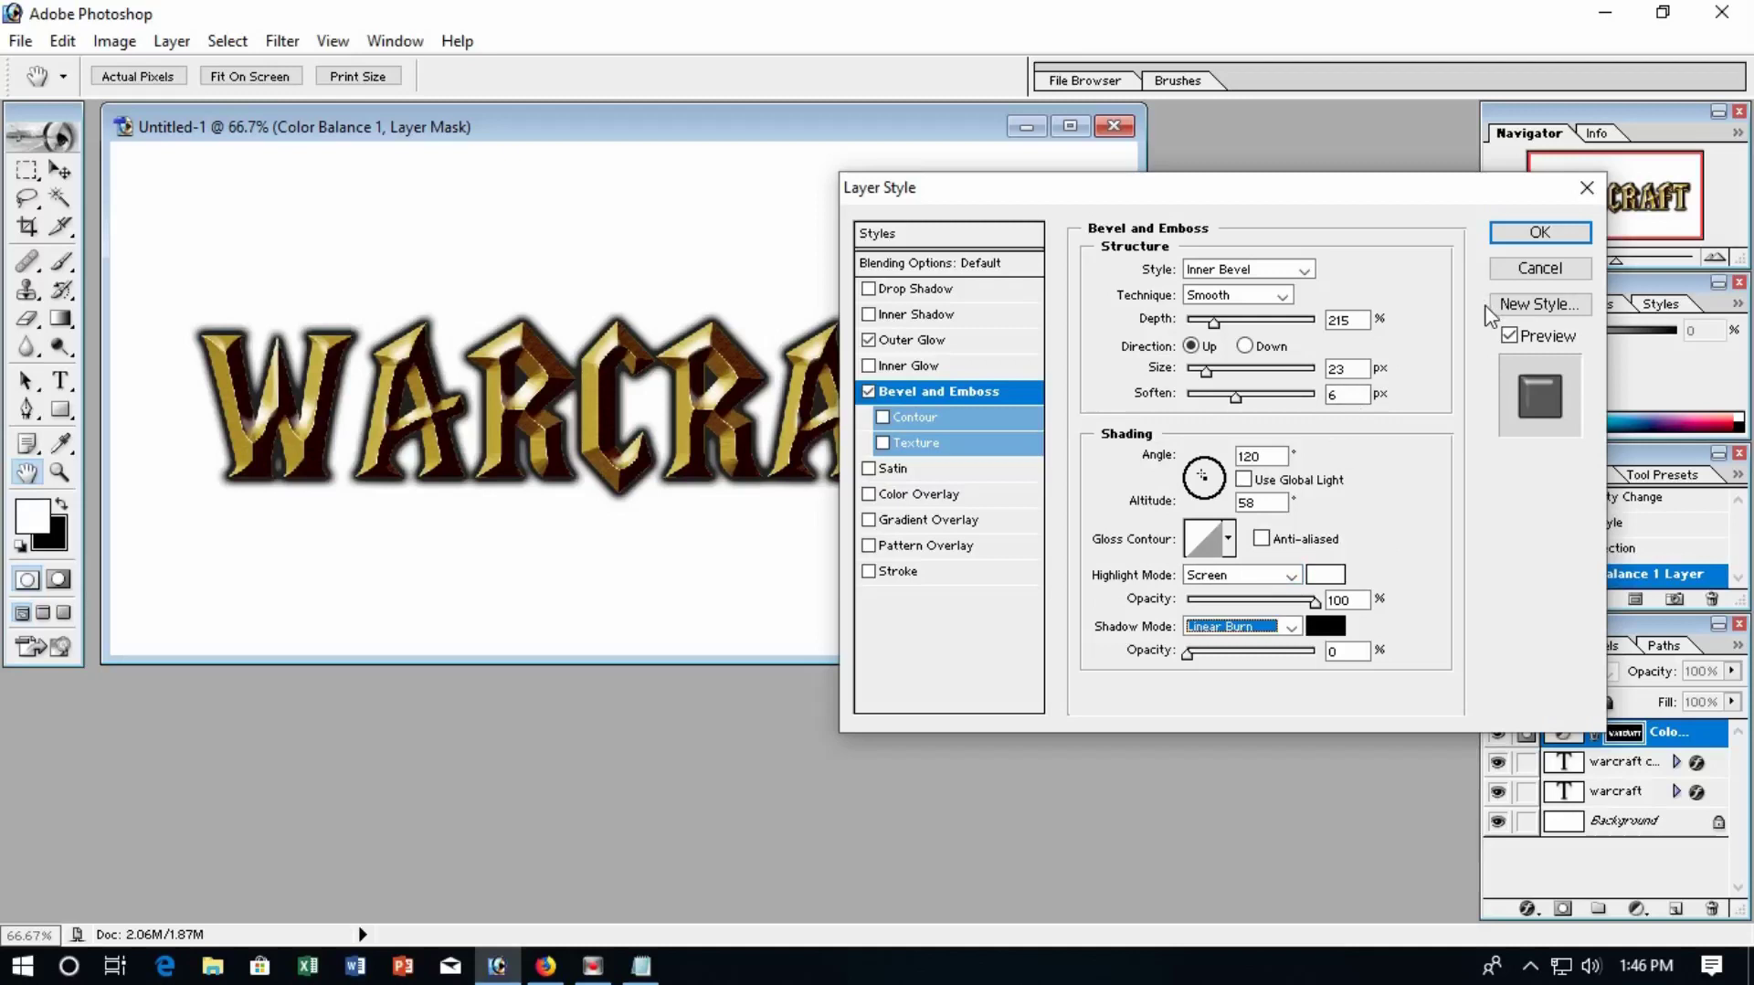
pyautogui.click(1540, 232)
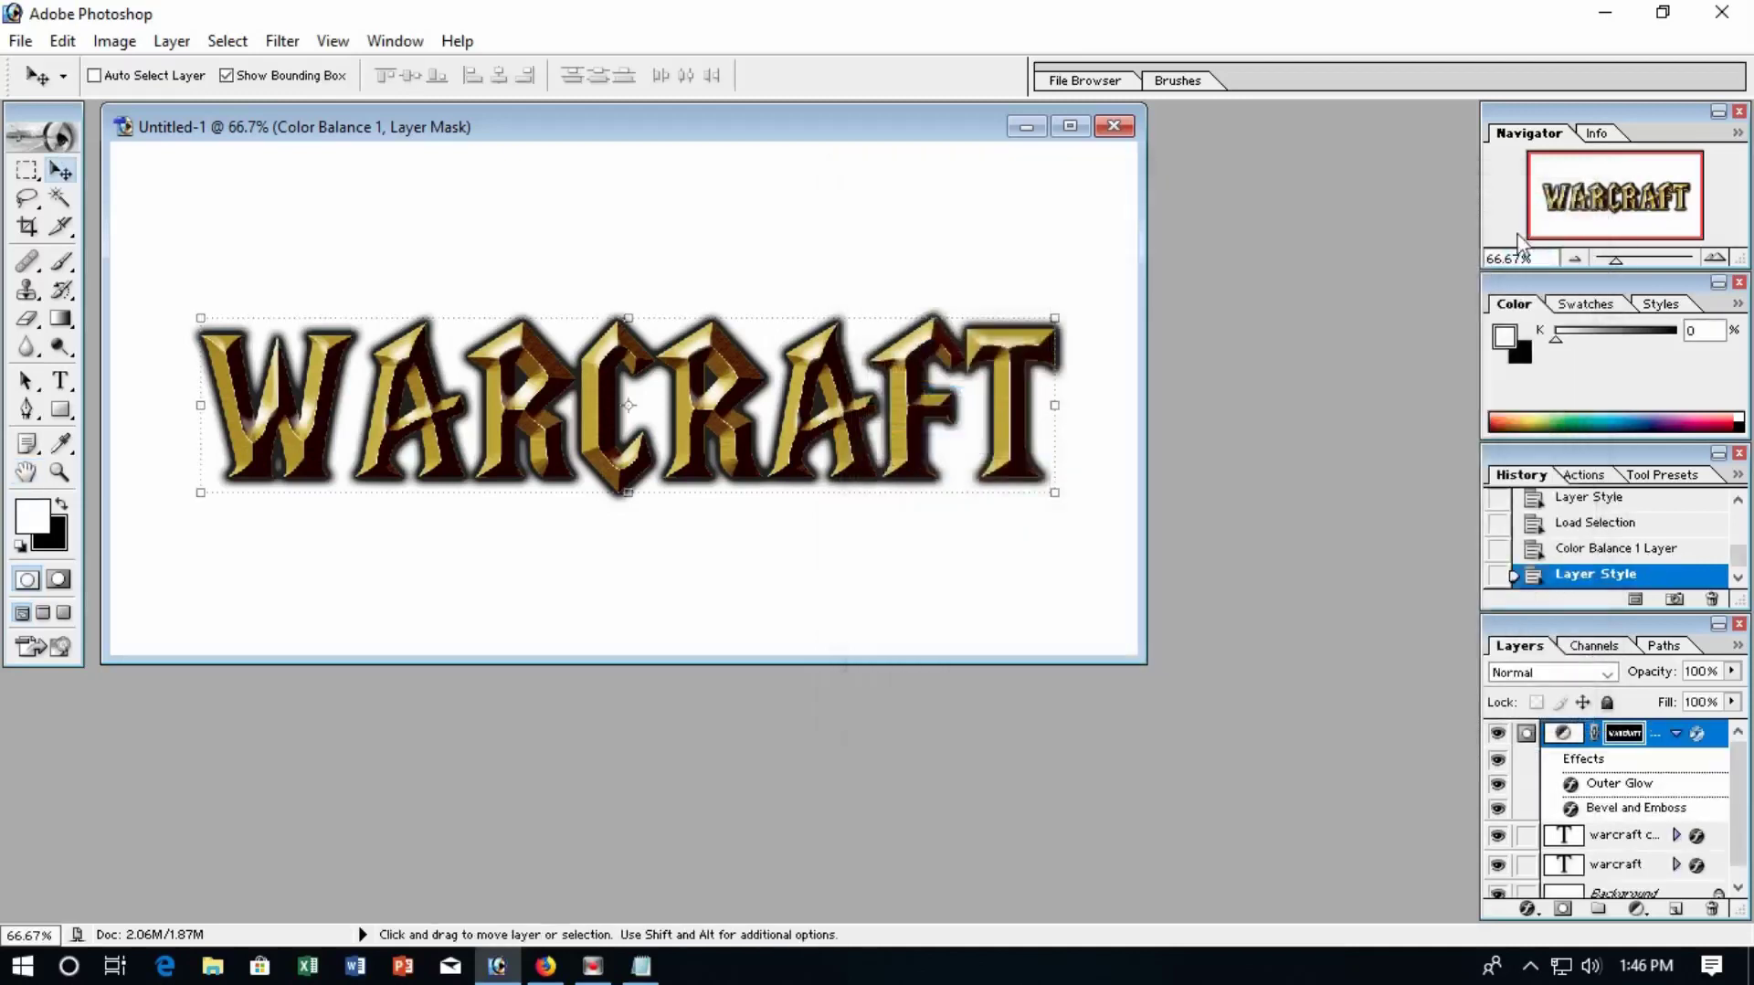
pyautogui.click(1677, 732)
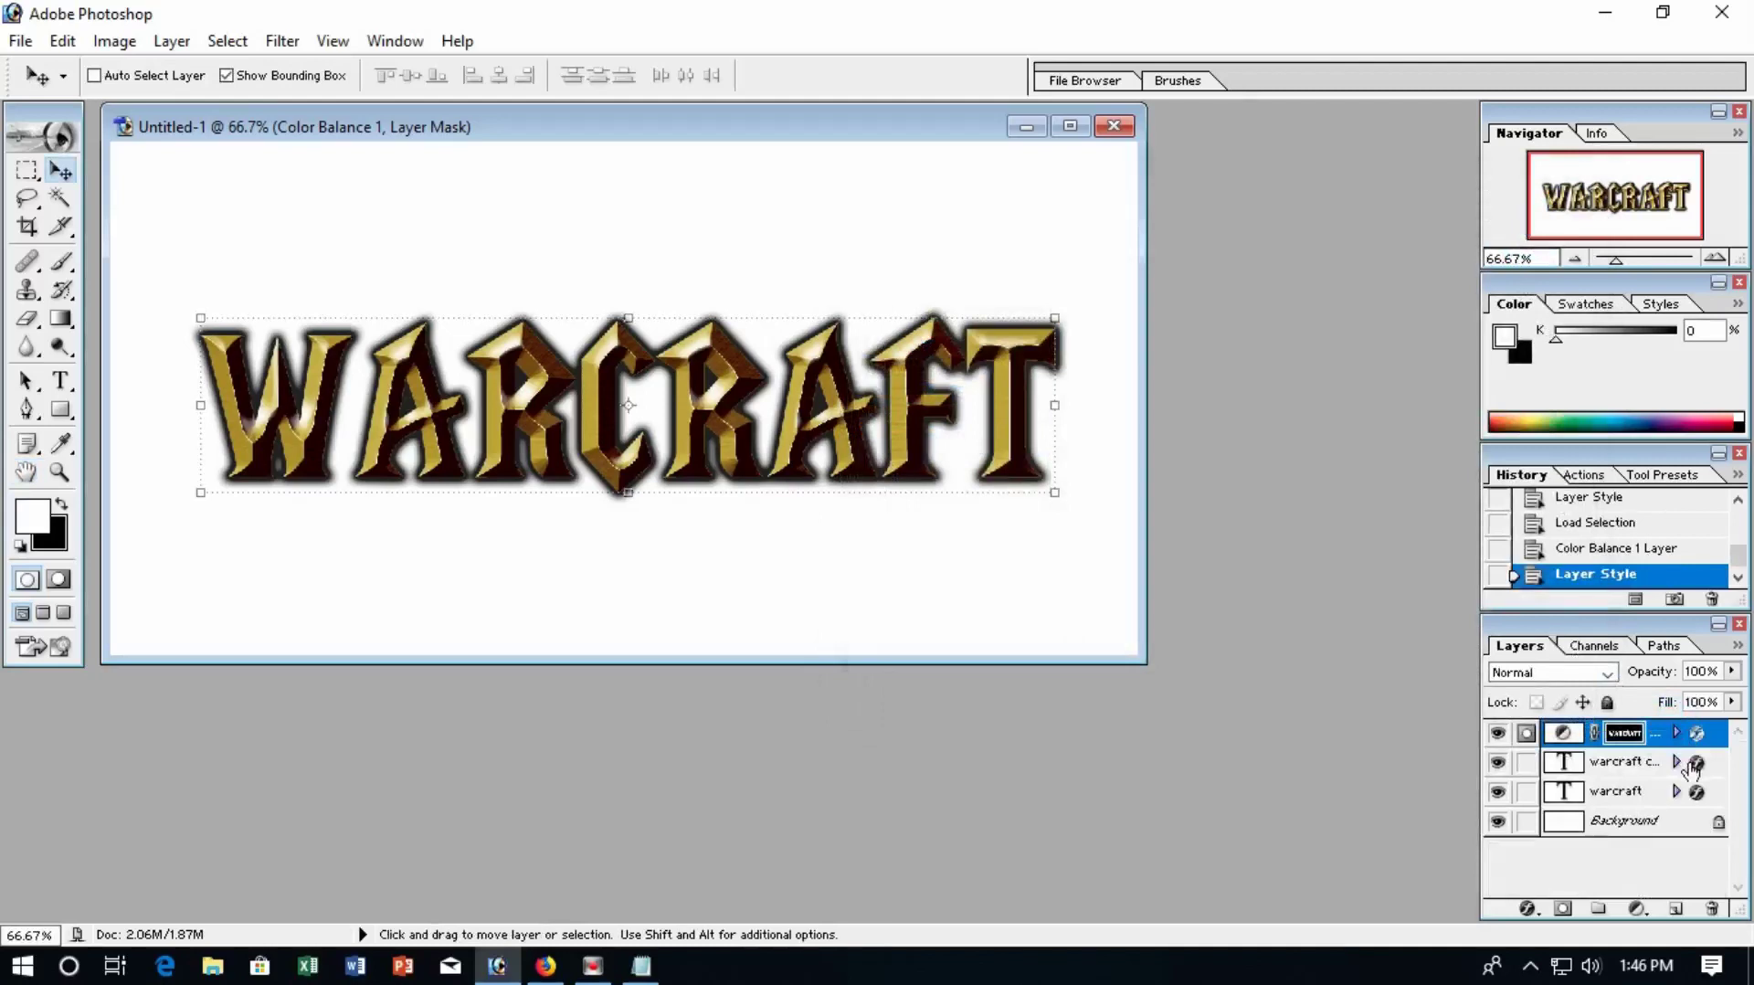
pyautogui.click(1642, 763)
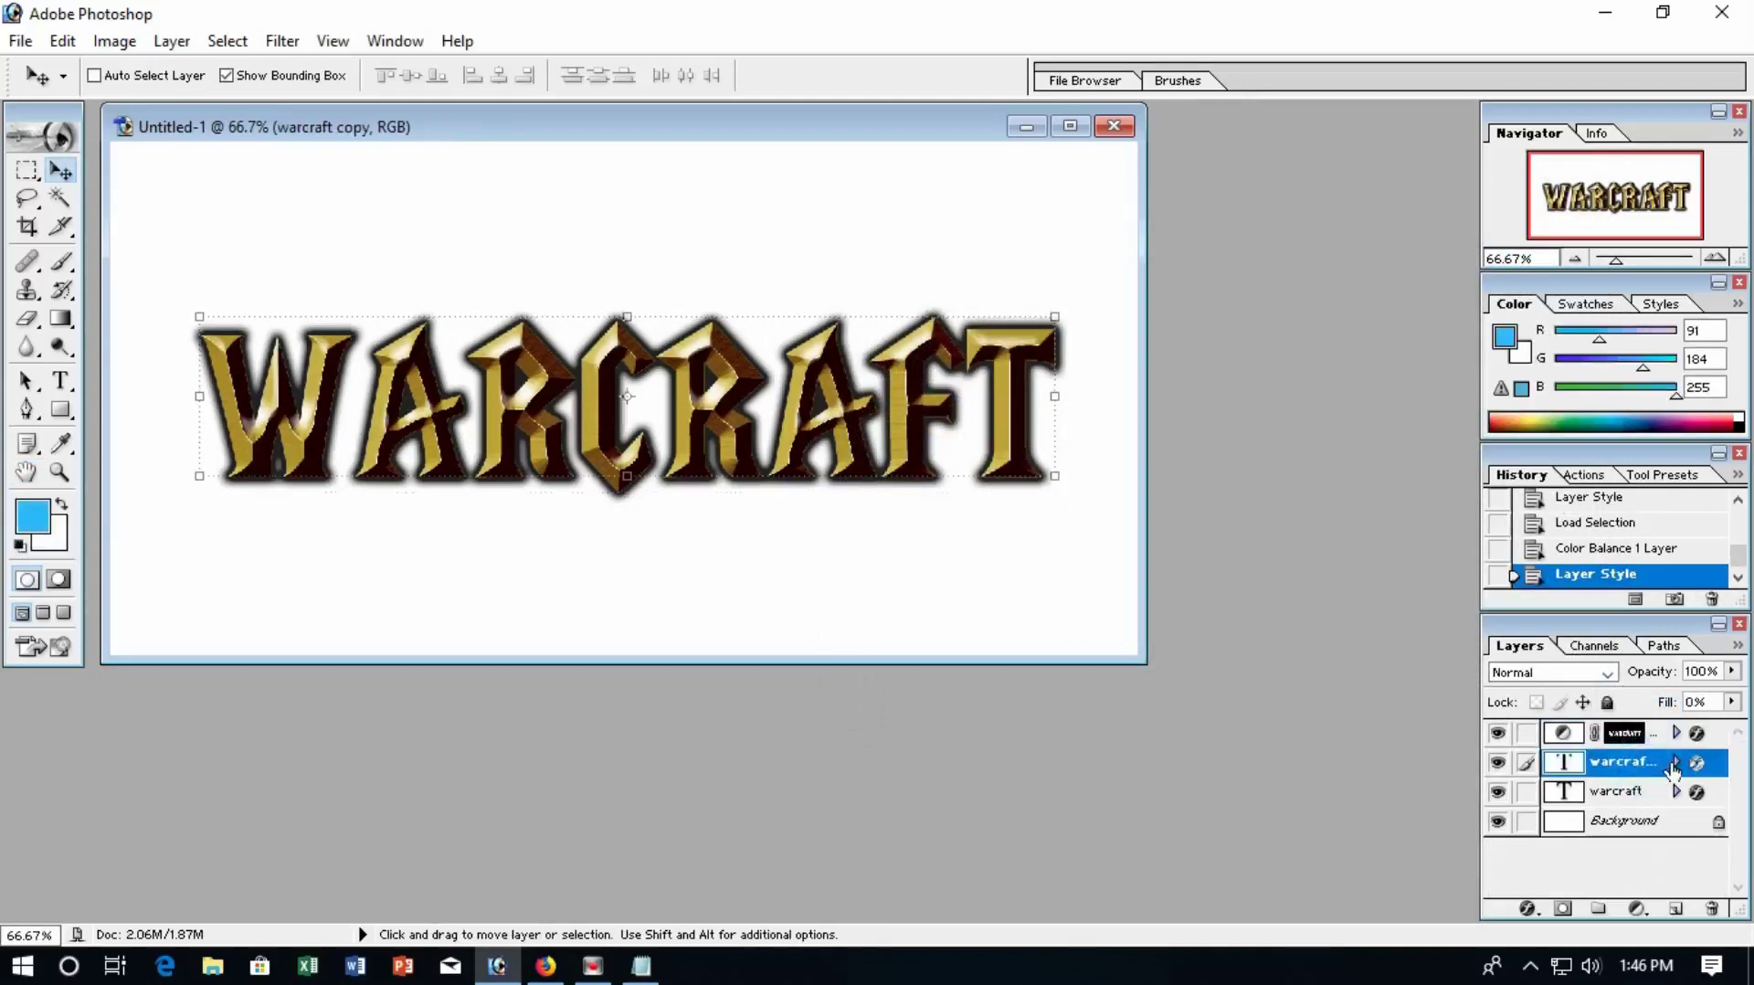
pyautogui.click(1677, 762)
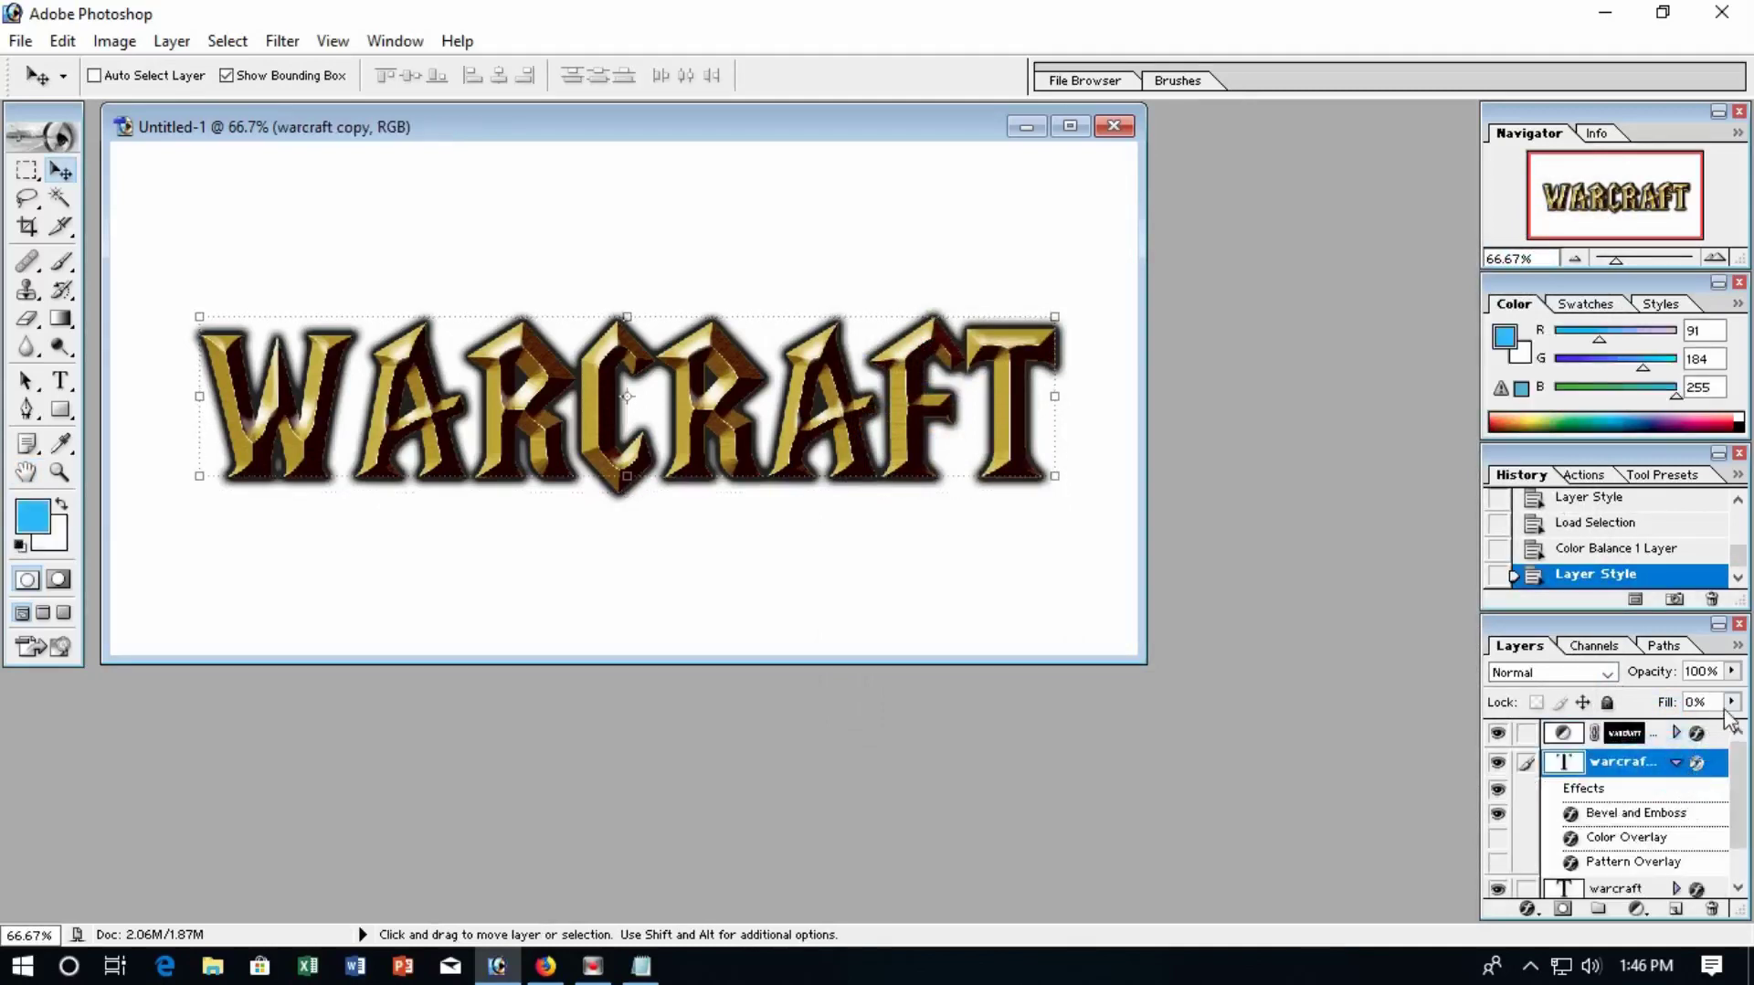
pyautogui.click(1678, 764)
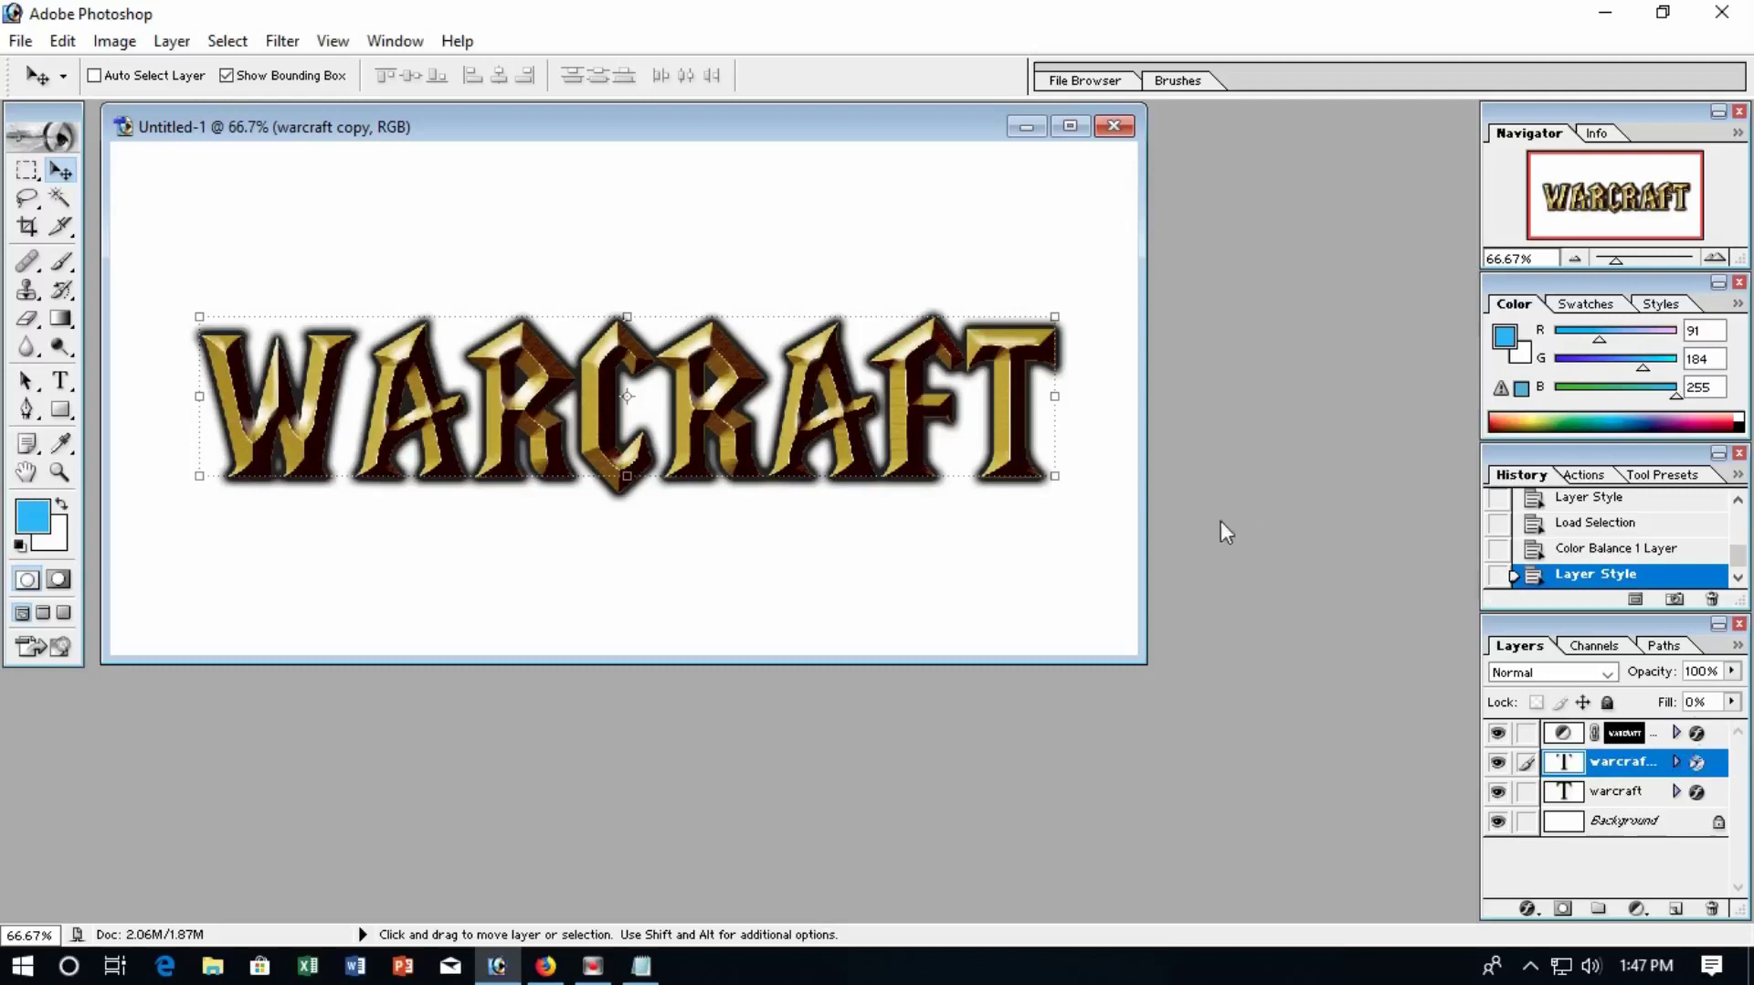
# Step: Maximize the WARCRAFT document, hide the bounding box, and zoom to about 90%
pyautogui.click(1071, 127)
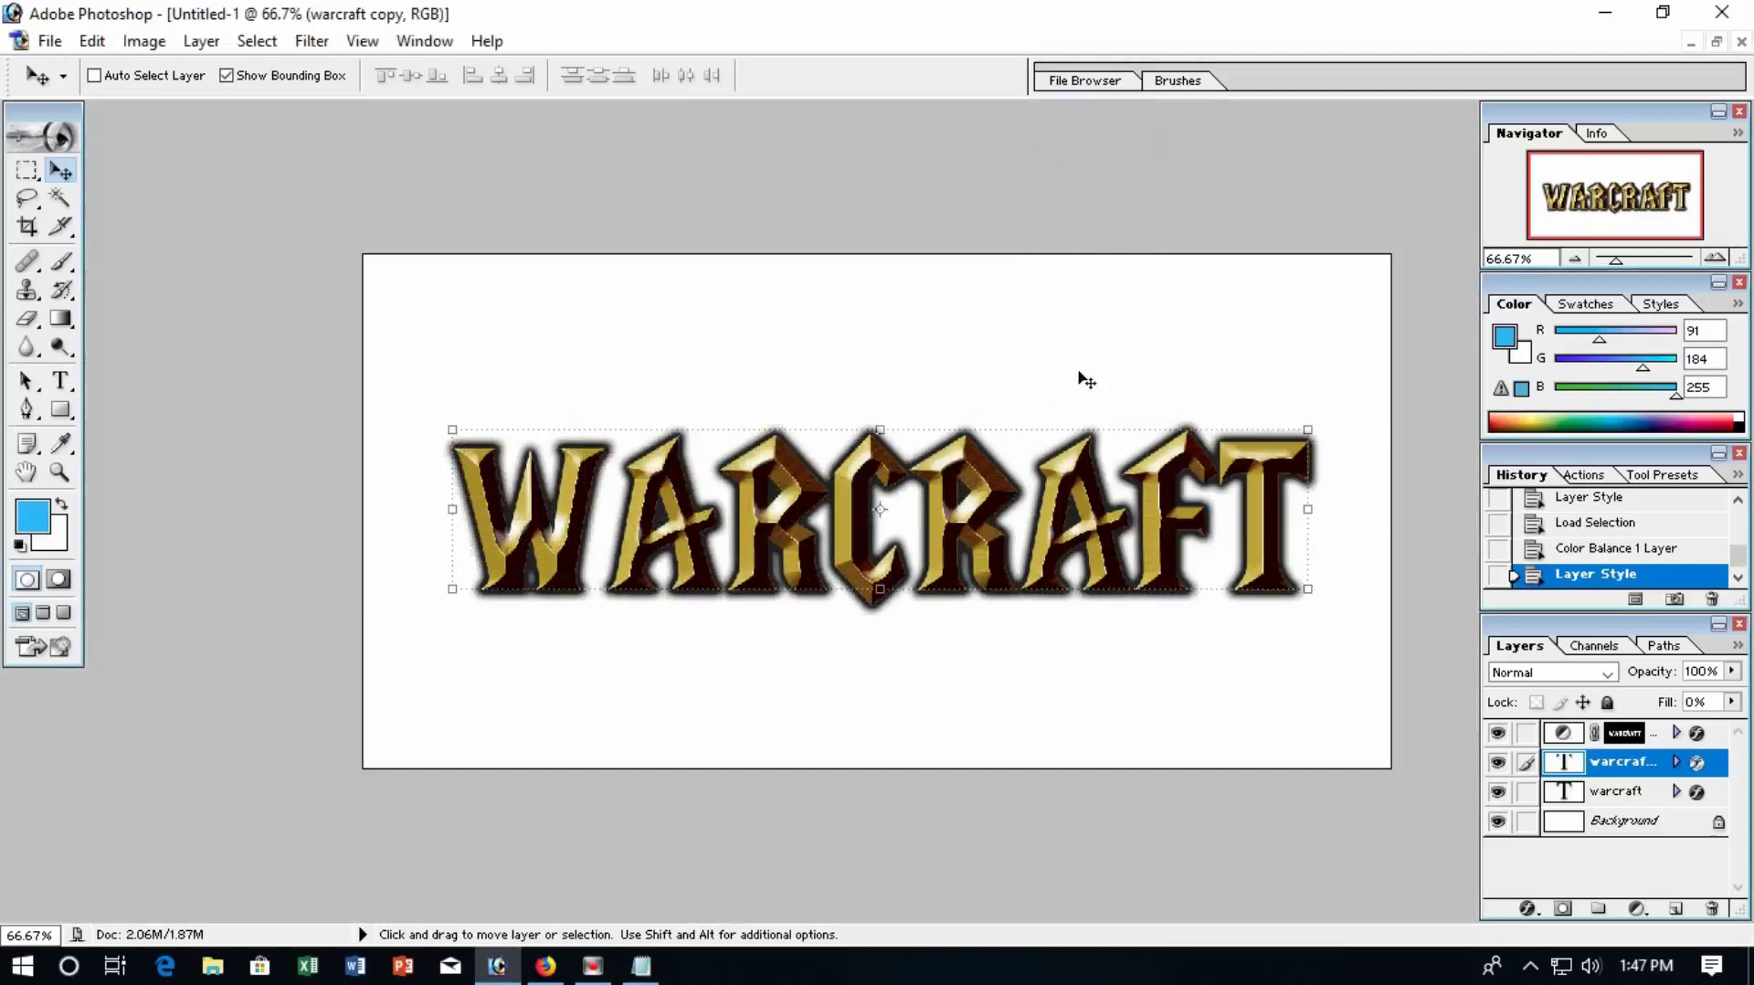
pyautogui.click(302, 77)
pyautogui.moveTo(1617, 264); pyautogui.dragTo(1638, 259)
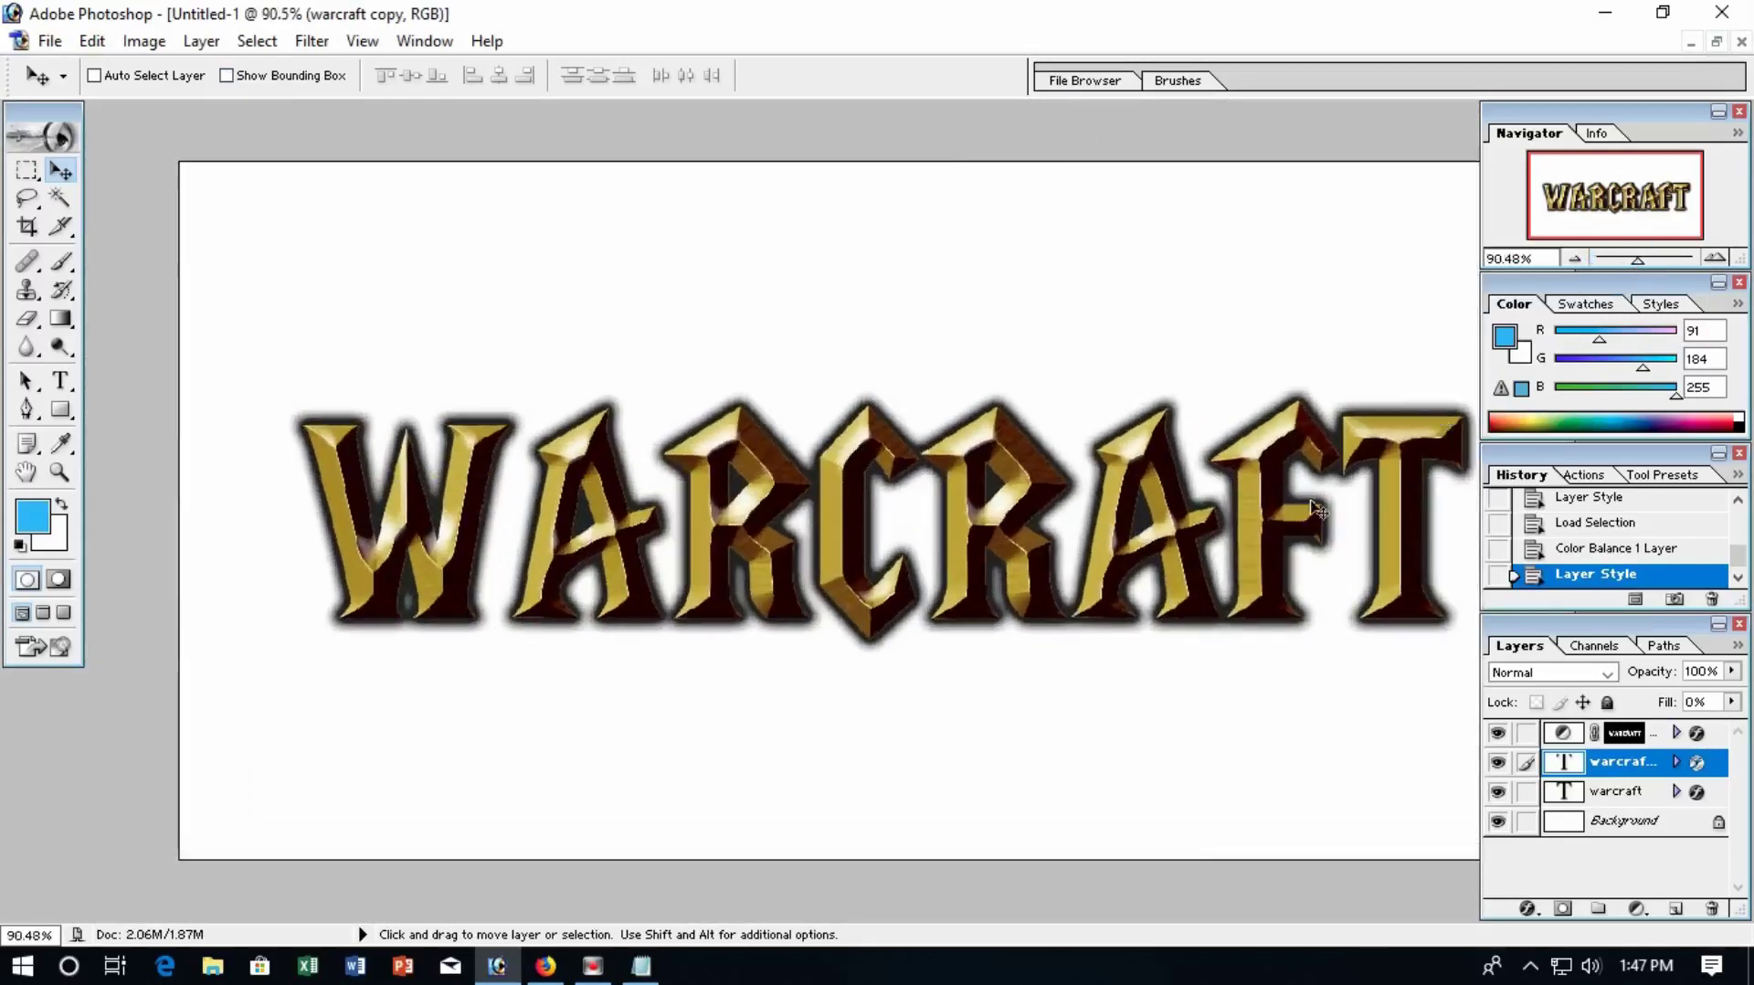